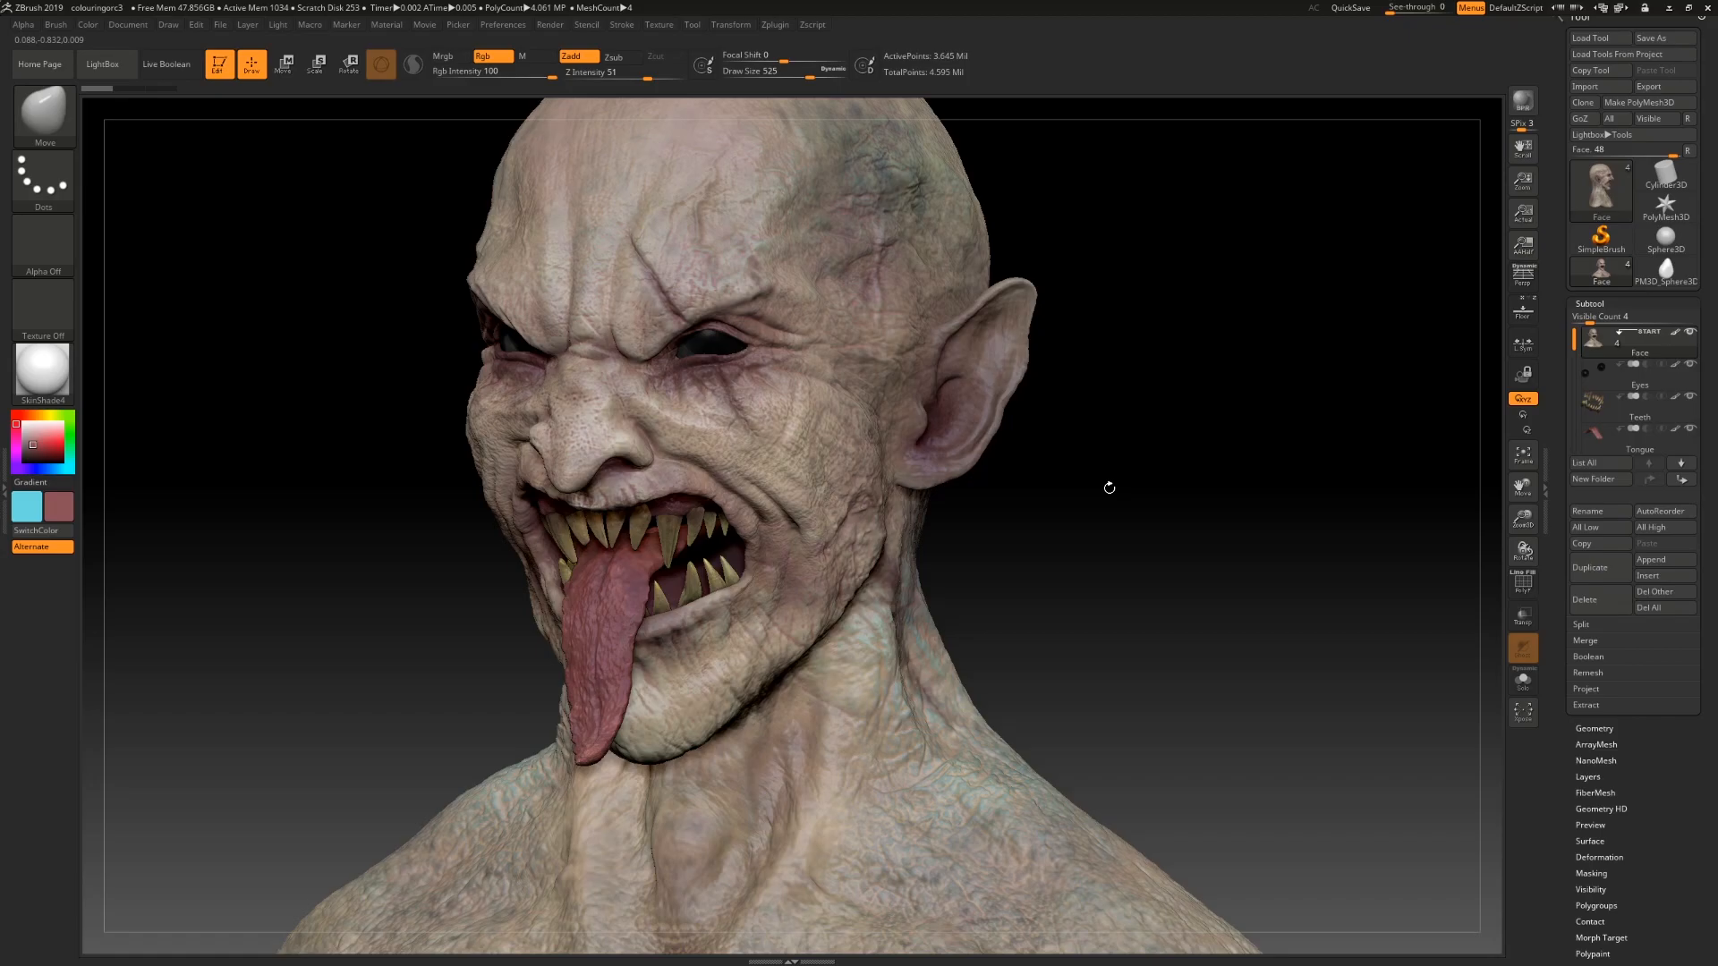
# Step: Orbit around the creature head to inspect the sculpt from several angles
pyautogui.moveTo(1118, 641); pyautogui.dragTo(1122, 773)
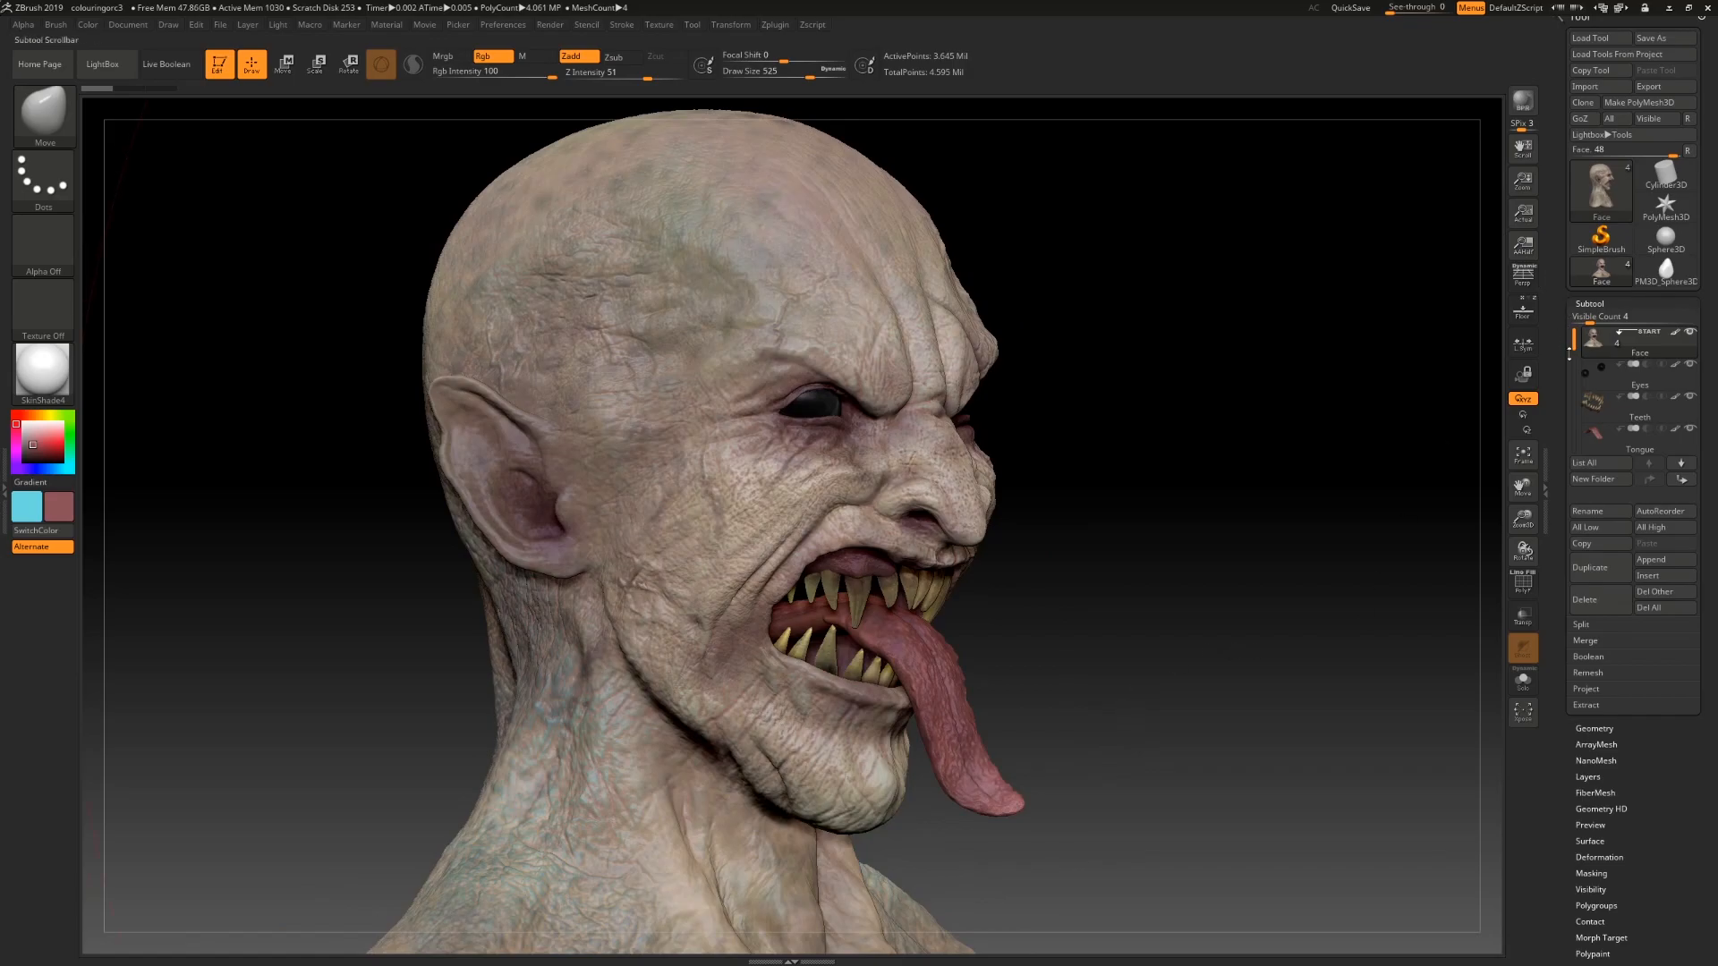
pyautogui.scroll(-2, 1561, 349)
pyautogui.keyDown('alt'); pyautogui.moveTo(1235, 453); pyautogui.dragTo(1172, 537); pyautogui.keyUp('alt')
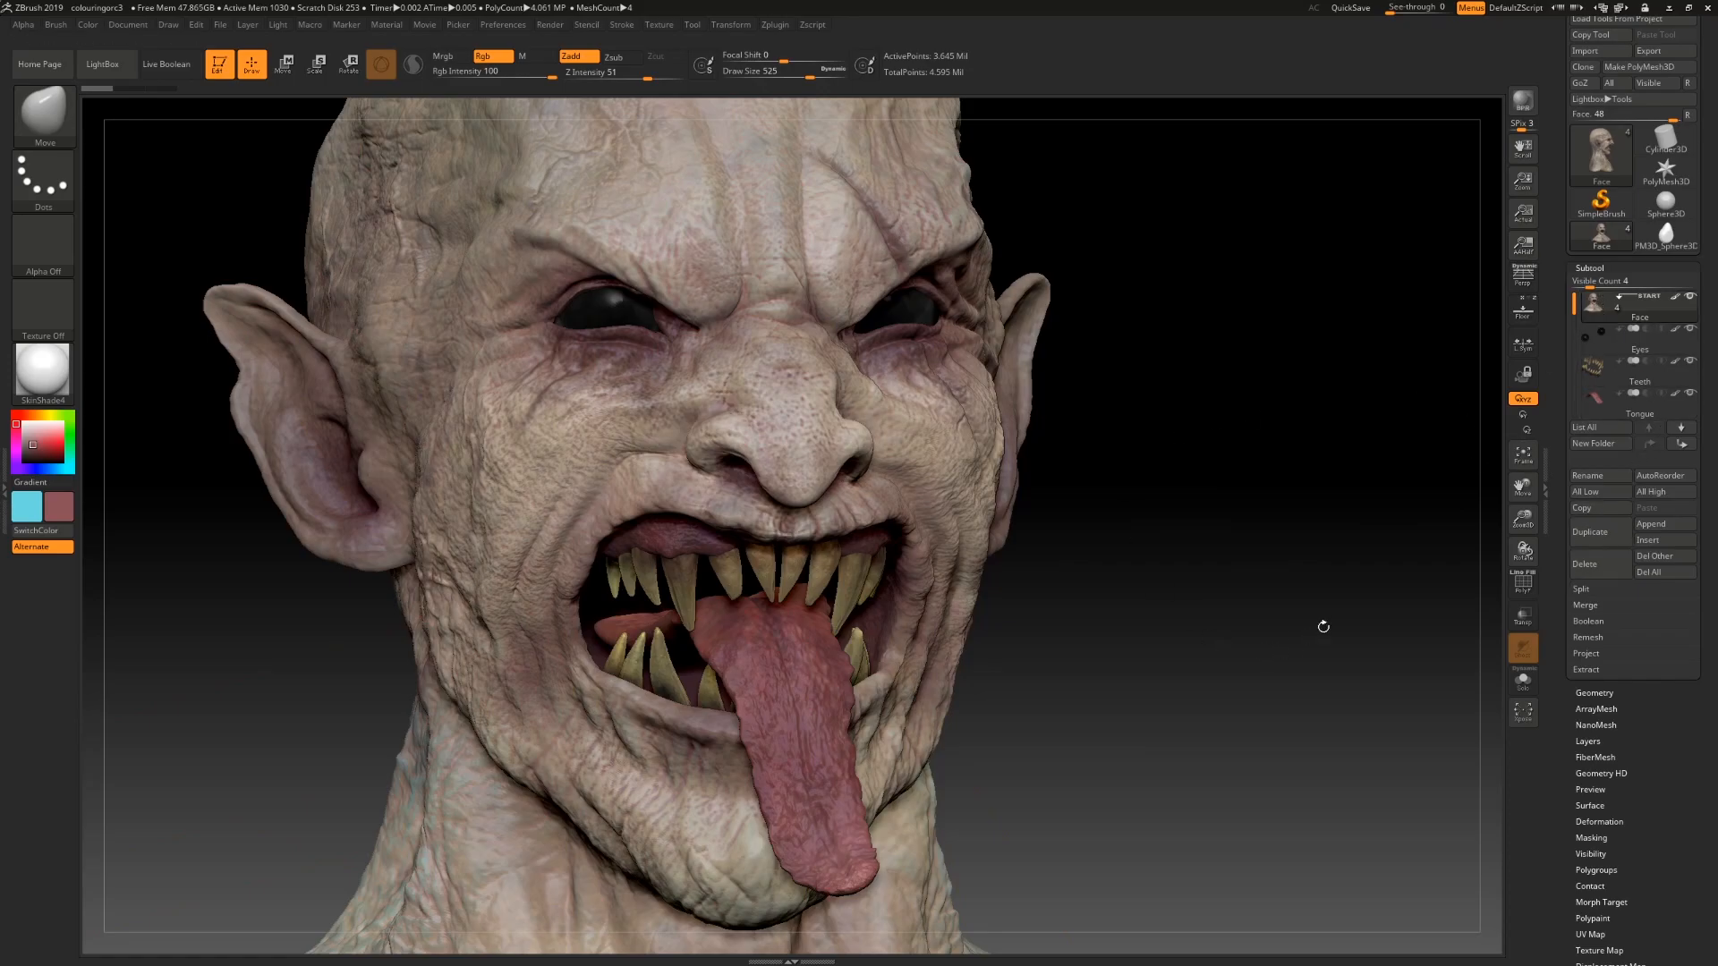
# Step: Toggle off the tongue subtool's visibility to inspect the inside of the mouth
pyautogui.click(1690, 362)
pyautogui.moveTo(1692, 369)
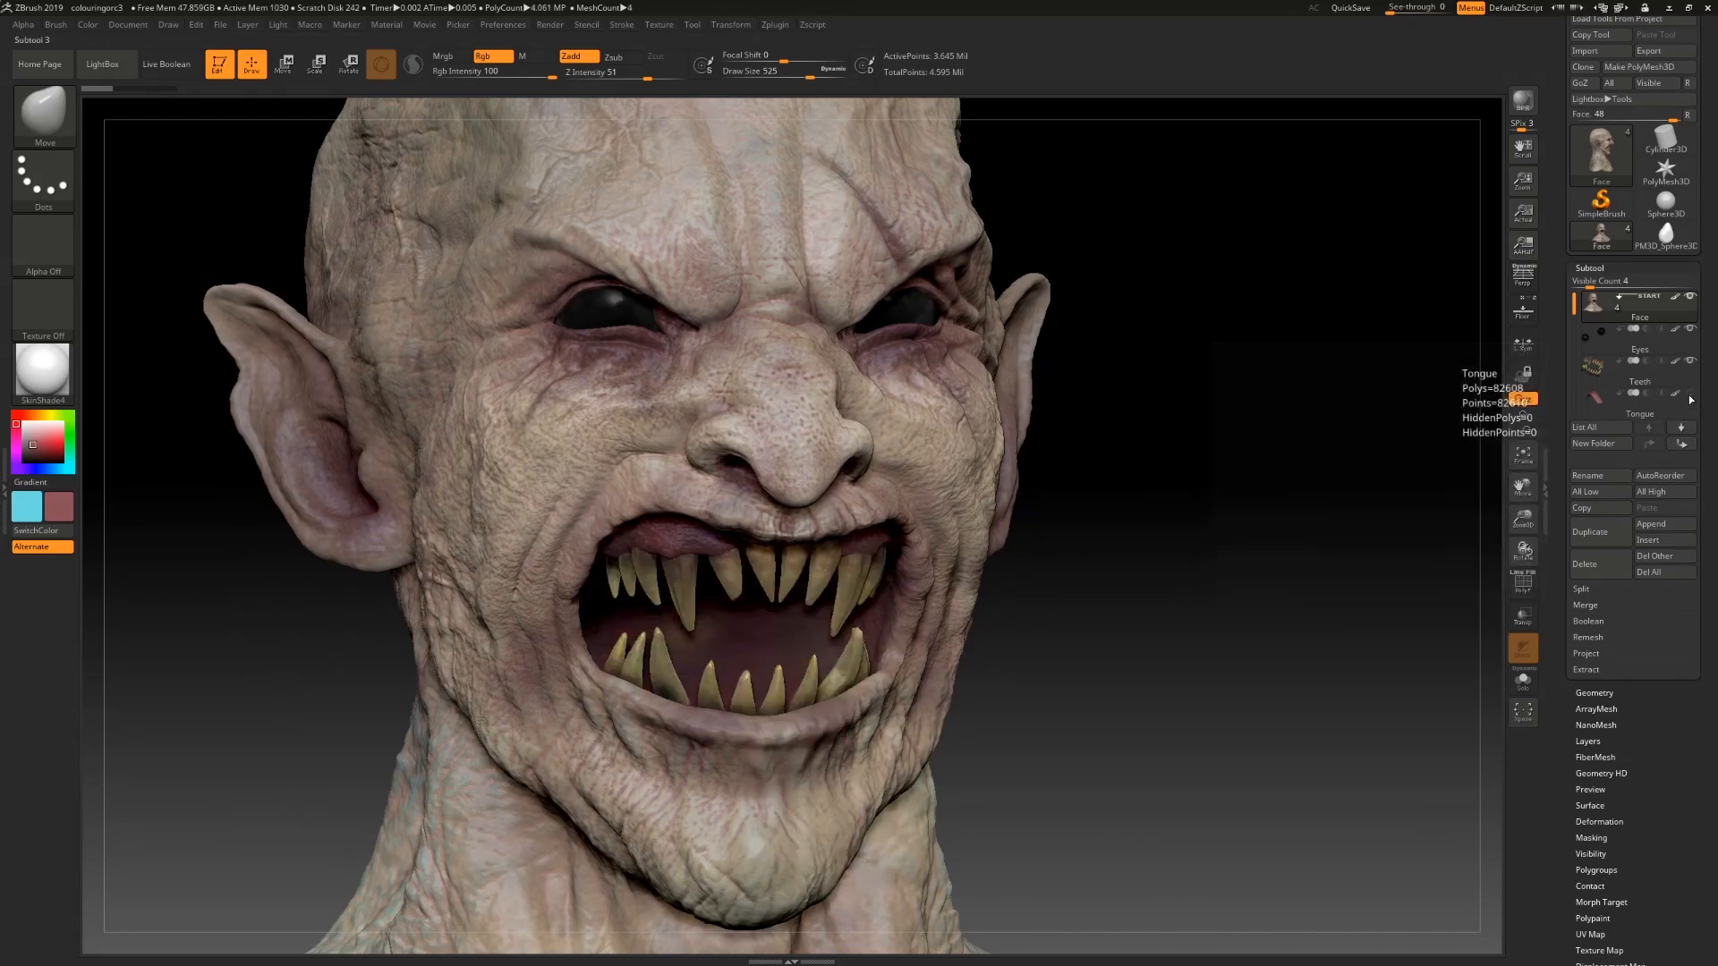
pyautogui.moveTo(1634, 395)
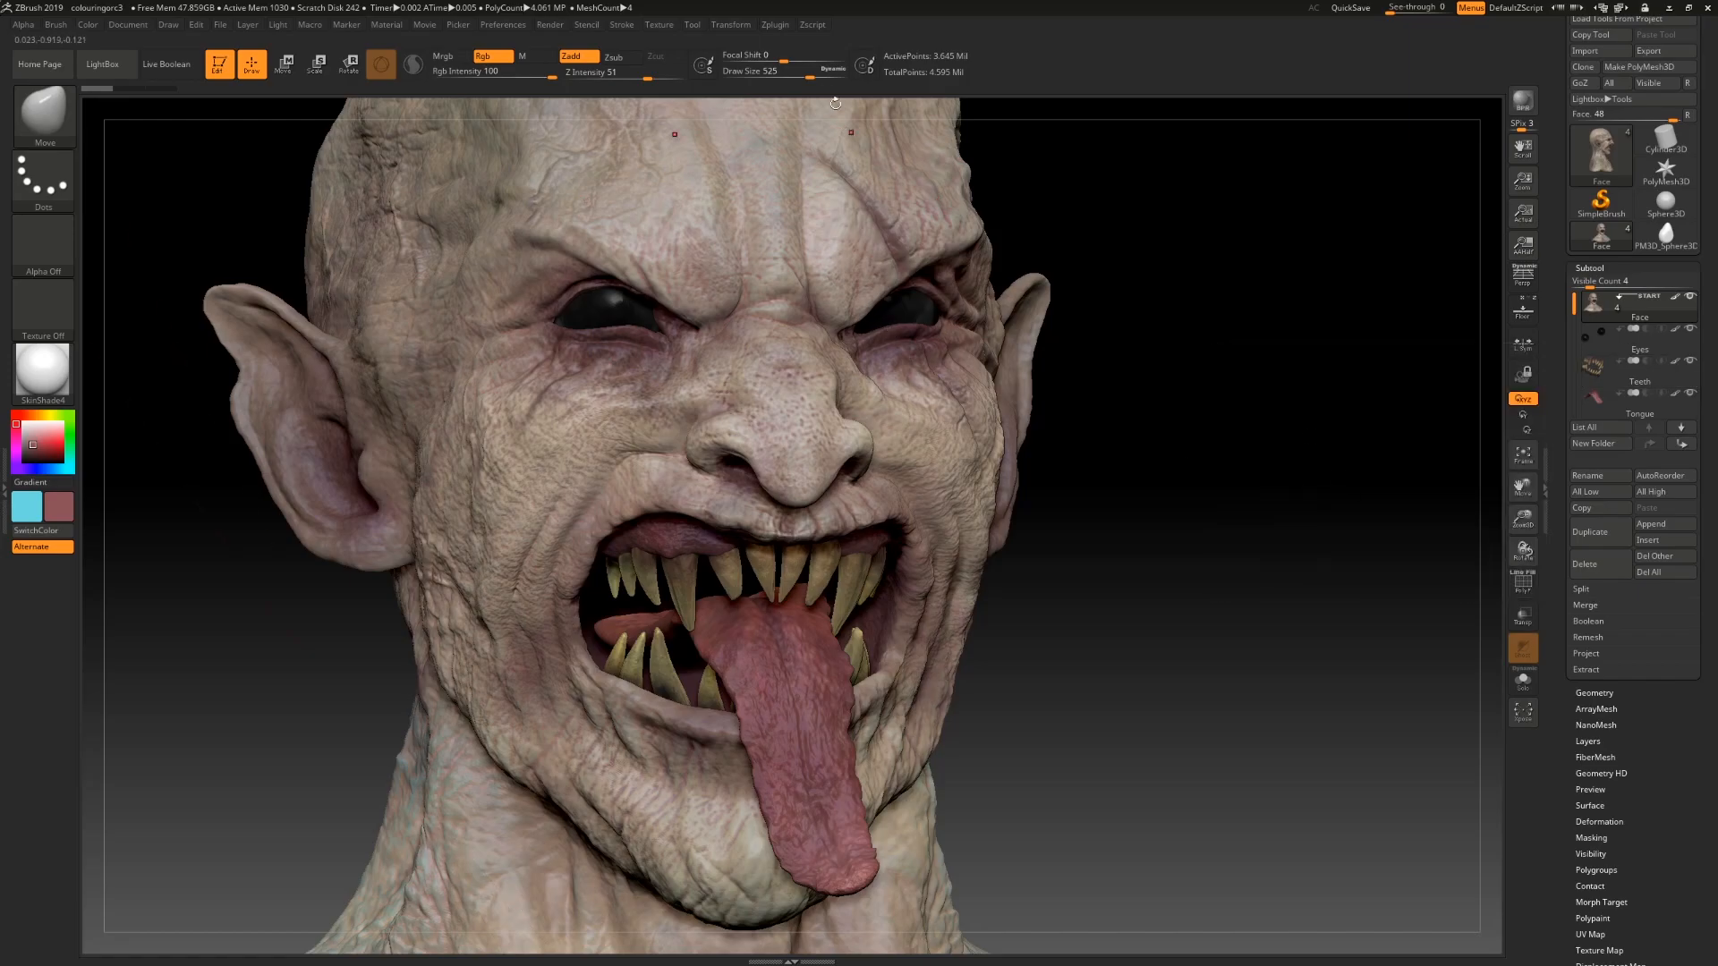
# Step: Set the draw size to 7 and hide the teeth subtool
pyautogui.moveTo(786, 79); pyautogui.dragTo(738, 82)
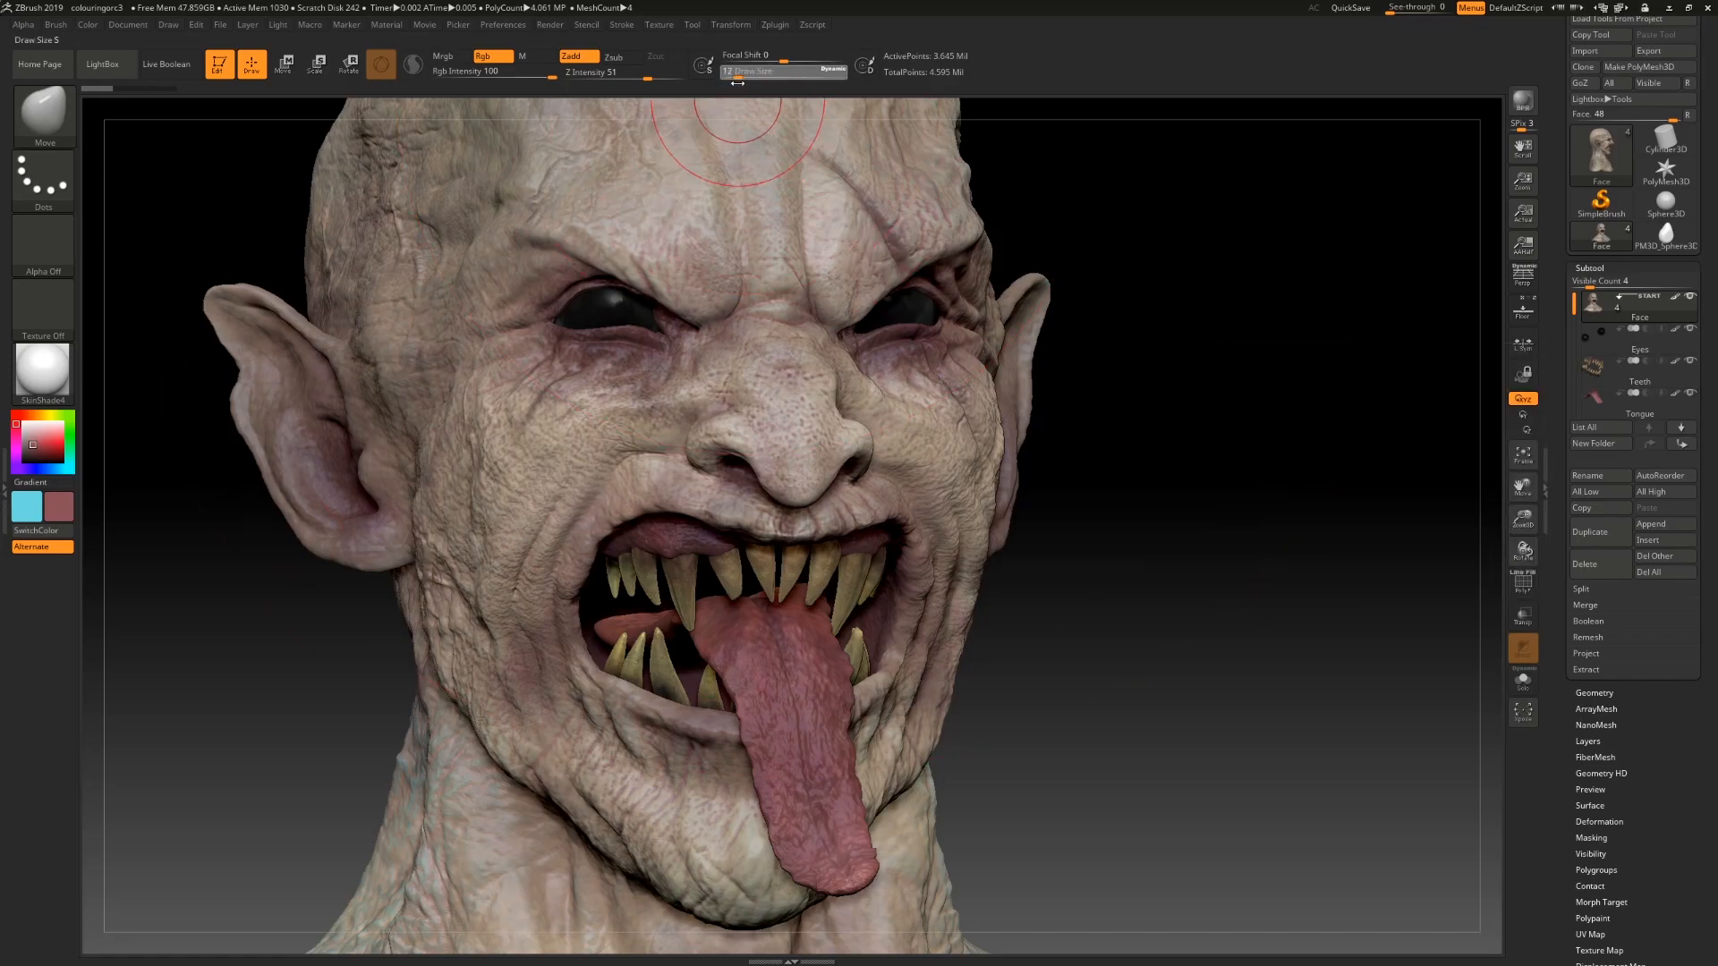
pyautogui.click(1690, 360)
pyautogui.moveTo(668, 595)
pyautogui.mouseDown()
pyautogui.moveTo(671, 575)
pyautogui.moveTo(673, 618)
pyautogui.moveTo(680, 562)
pyautogui.mouseUp()
pyautogui.hotkey('ctrl', 'z')
pyautogui.hotkey('ctrl', 'z')
# Step: Orbit around the open mouth to examine its interior with the teeth hidden
pyautogui.moveTo(1110, 680)
pyautogui.mouseDown()
pyautogui.moveTo(1134, 683)
pyautogui.moveTo(1092, 665)
pyautogui.moveTo(876, 685)
pyautogui.mouseUp()
pyautogui.moveTo(1225, 766); pyautogui.dragTo(1288, 761)
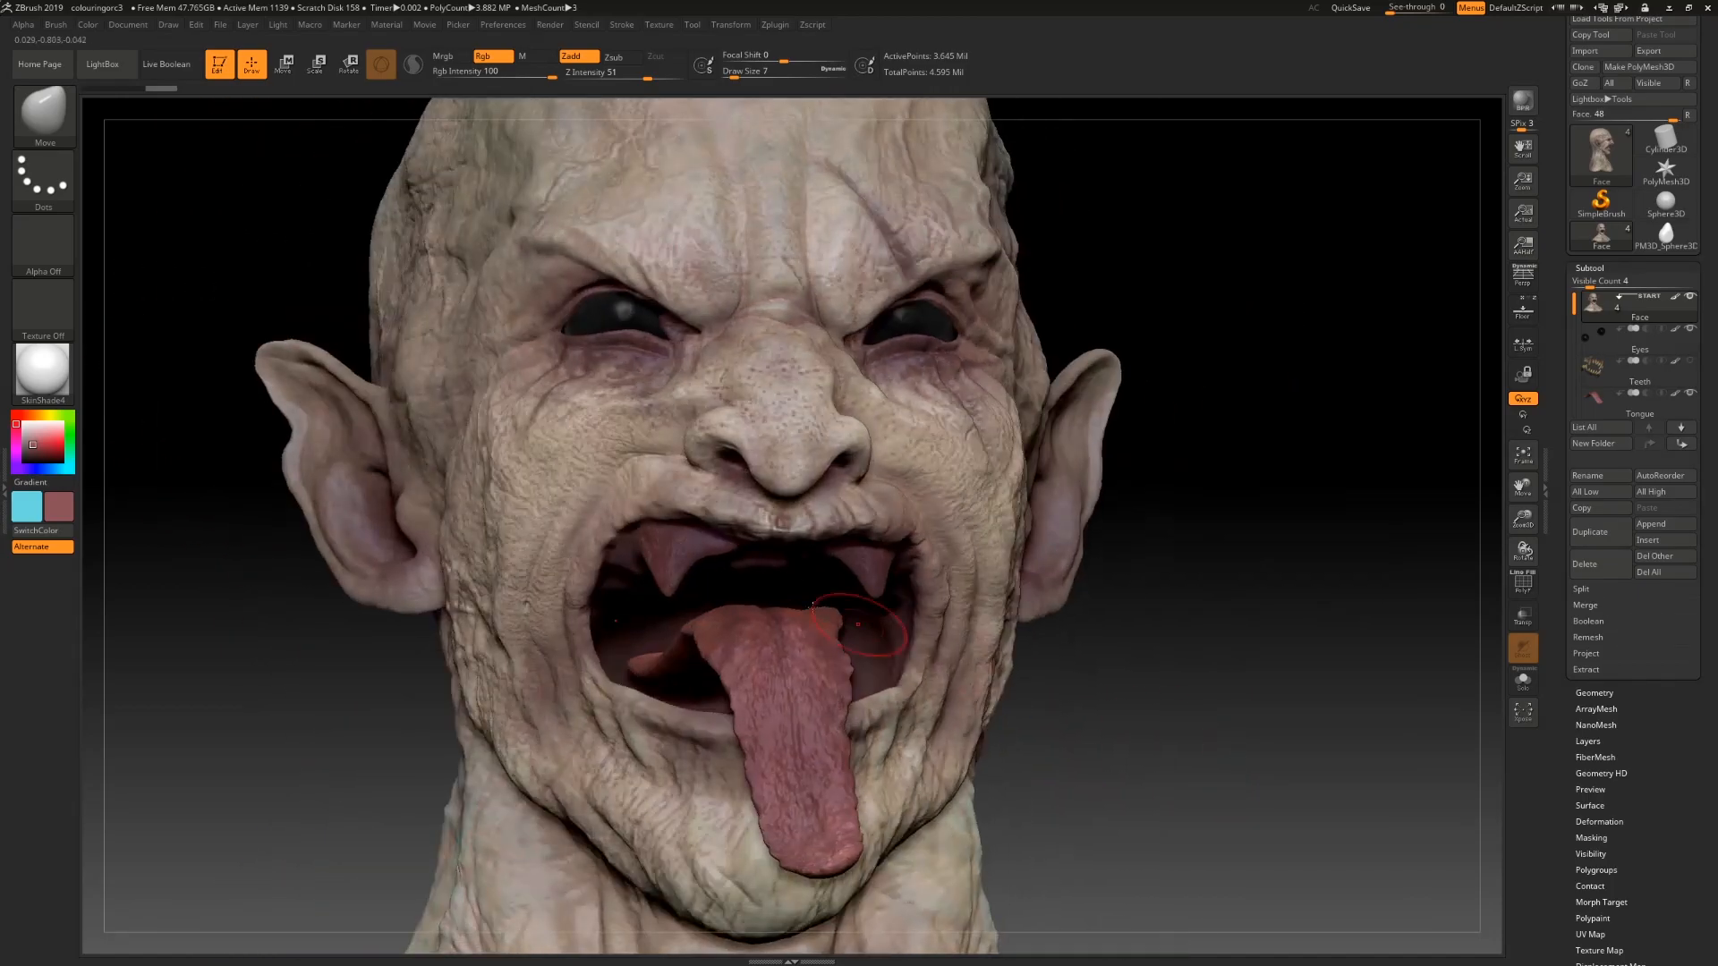
pyautogui.press('ctrl')
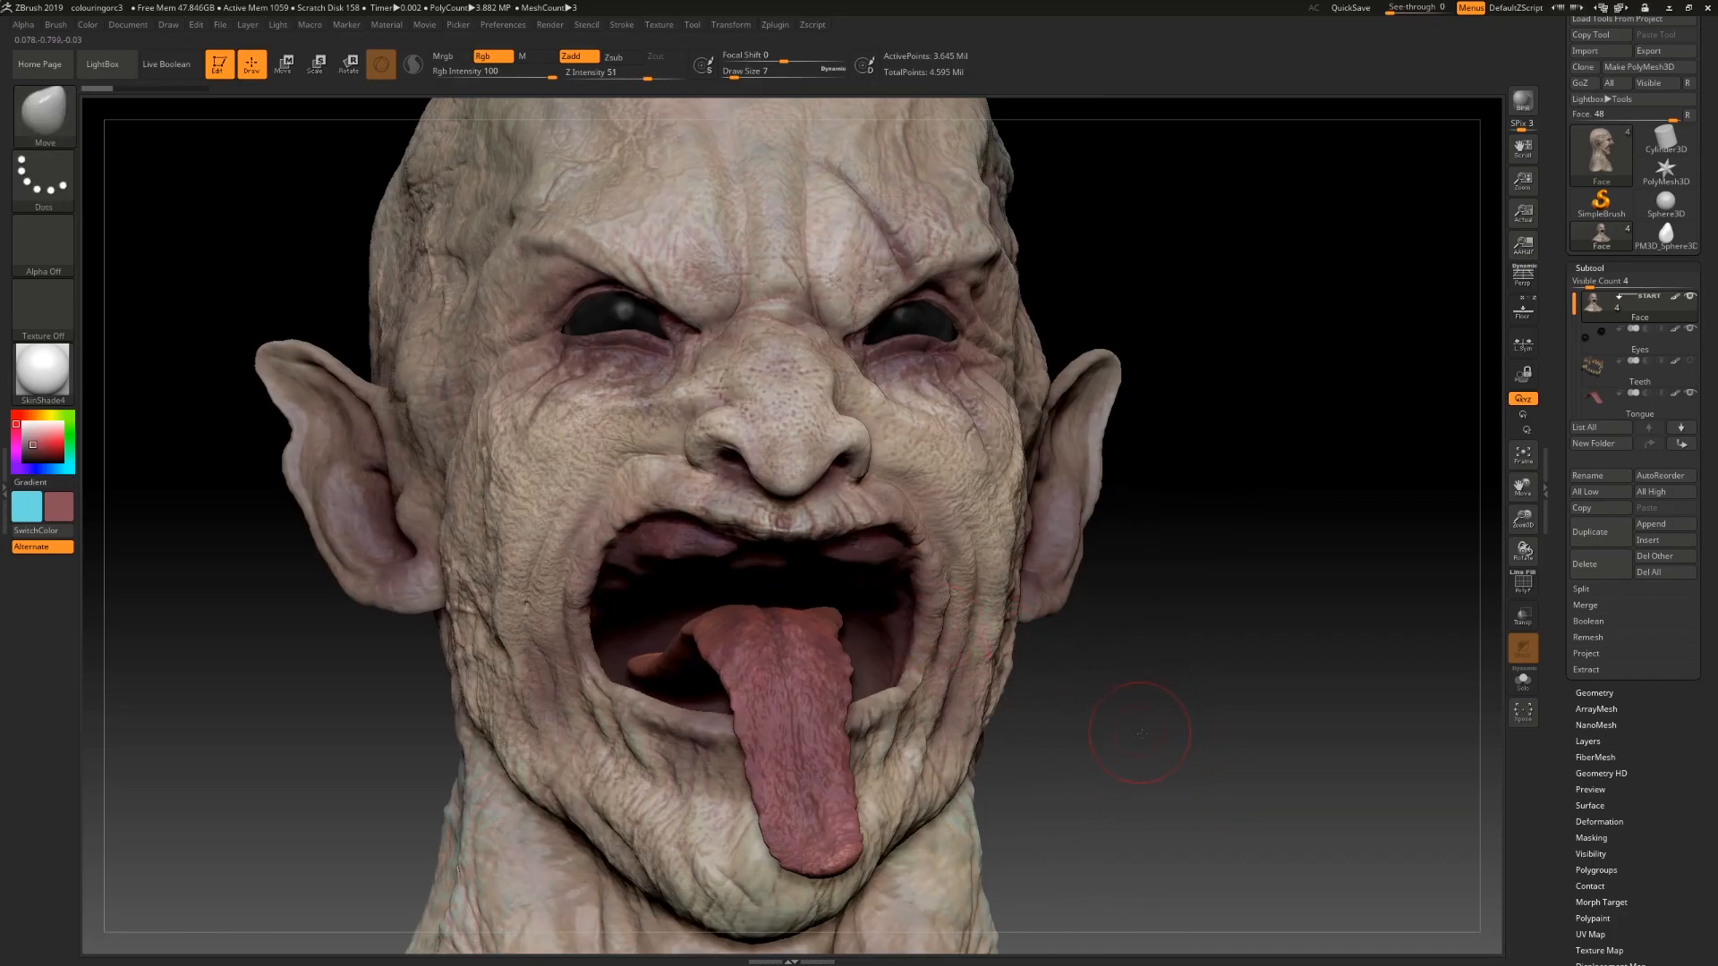
pyautogui.moveTo(1139, 728); pyautogui.dragTo(1008, 726)
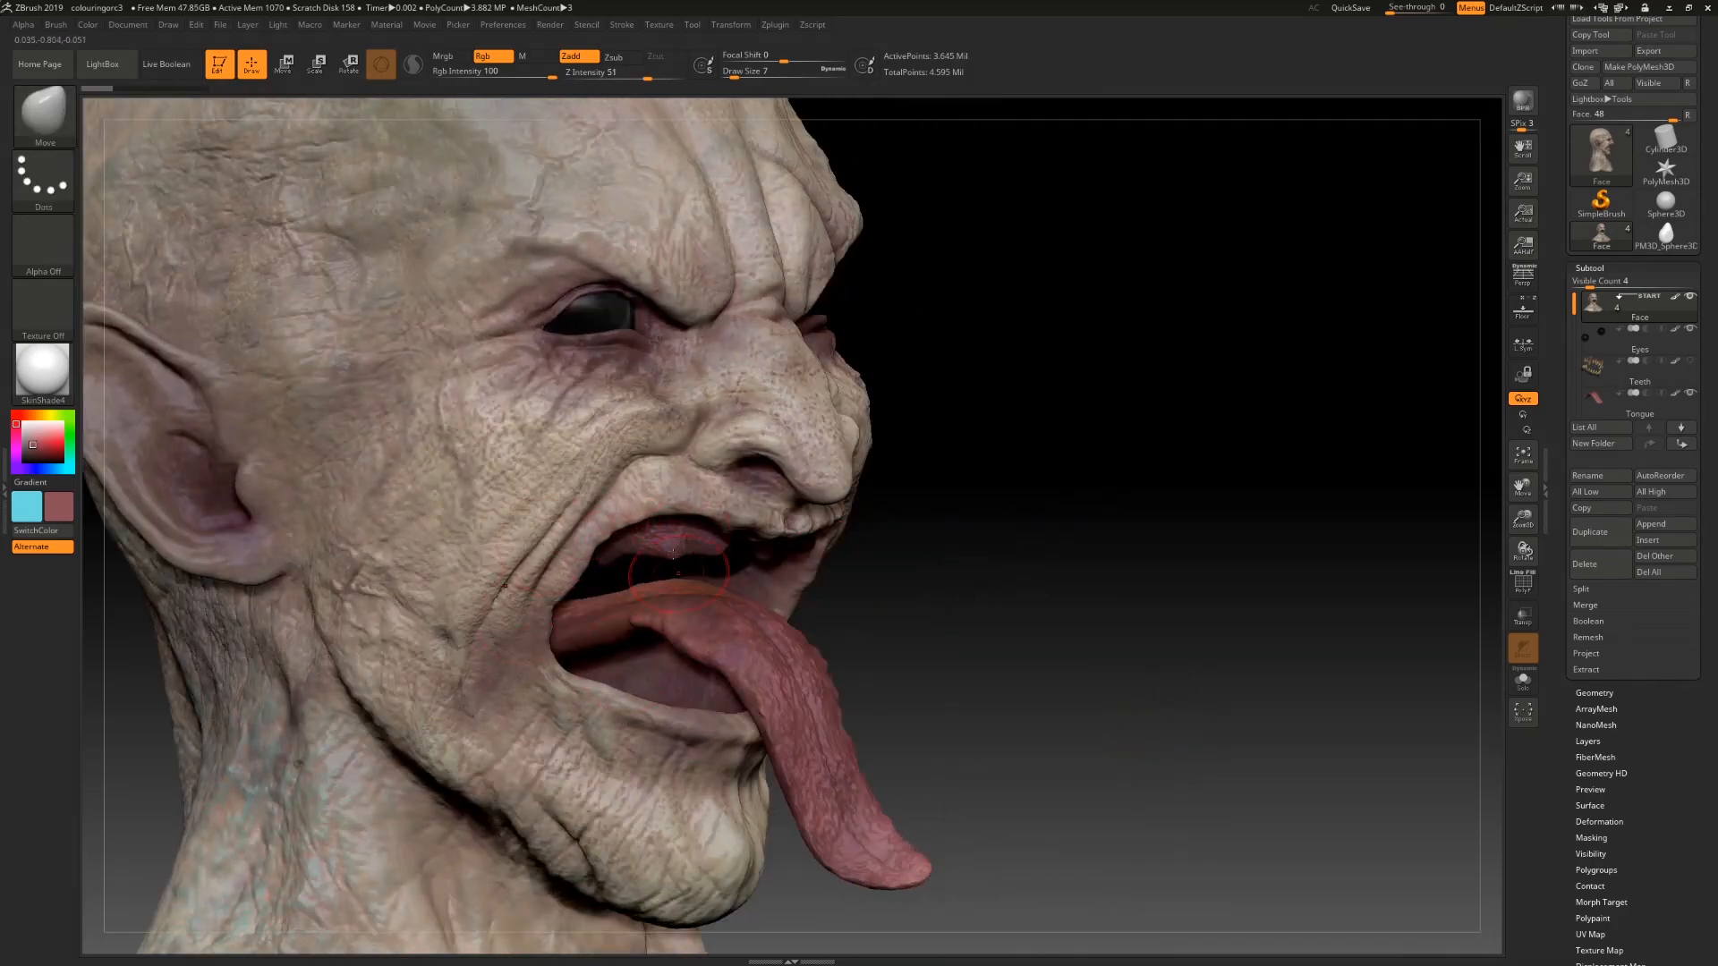
pyautogui.moveTo(746, 551); pyautogui.dragTo(595, 454, button='right')
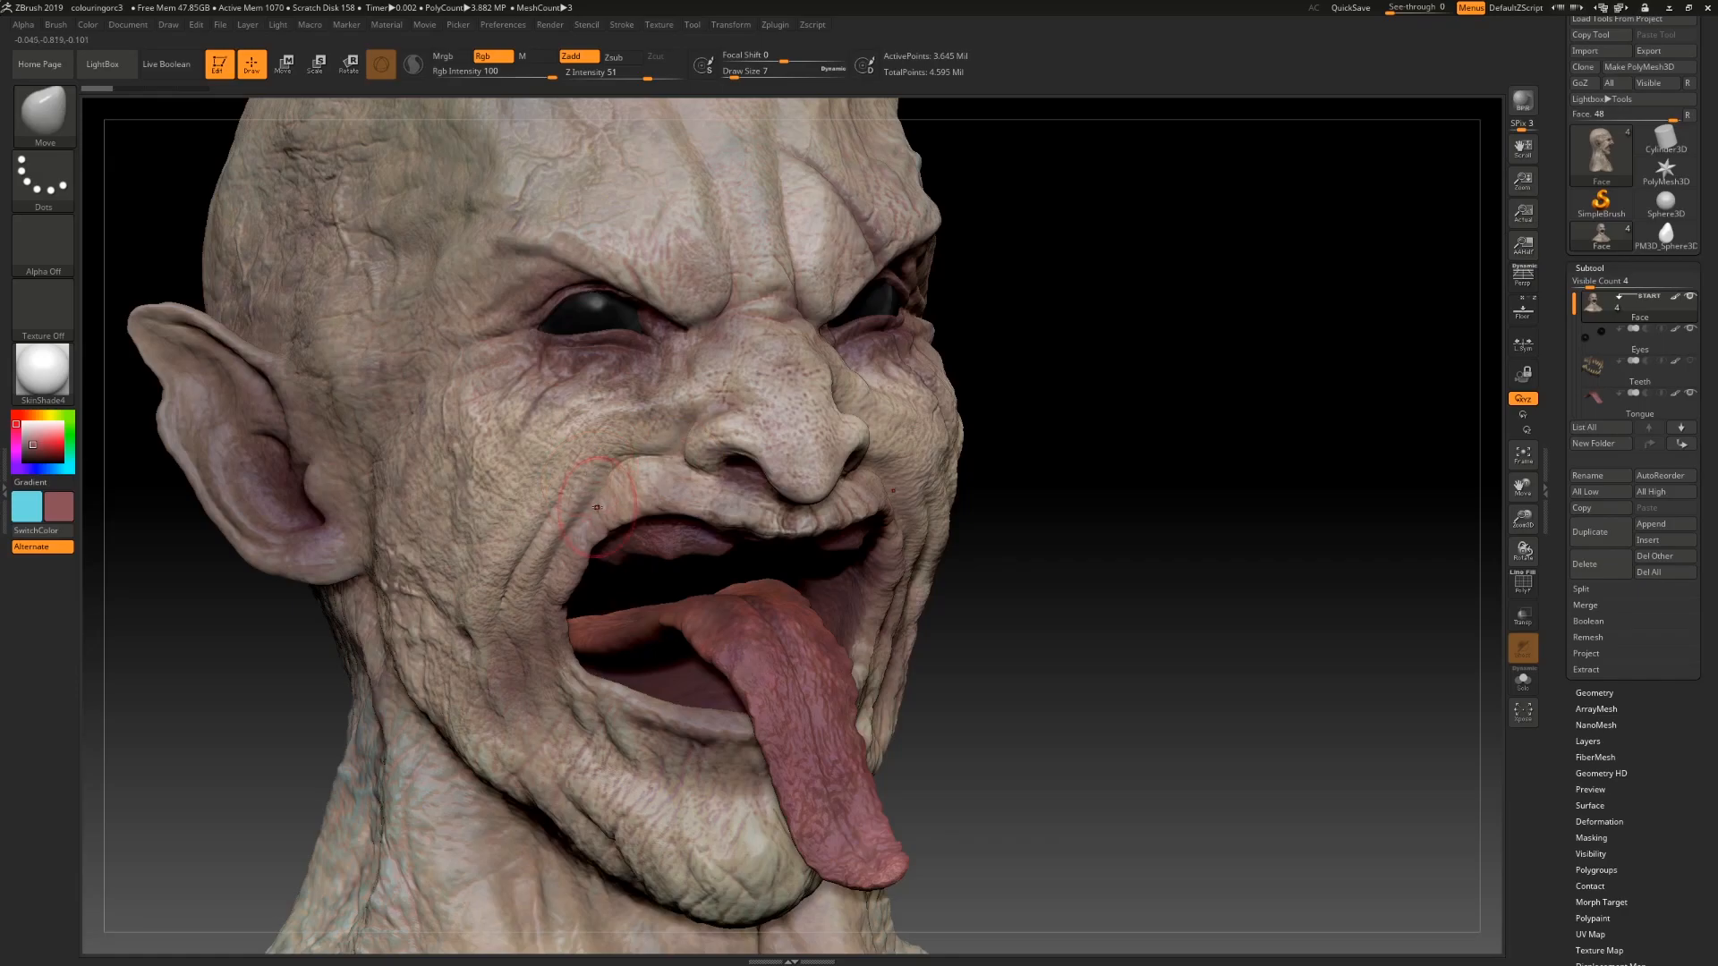
pyautogui.moveTo(1077, 618)
pyautogui.mouseDown()
pyautogui.moveTo(680, 536)
pyautogui.moveTo(590, 559)
pyautogui.moveTo(593, 589)
pyautogui.mouseUp()
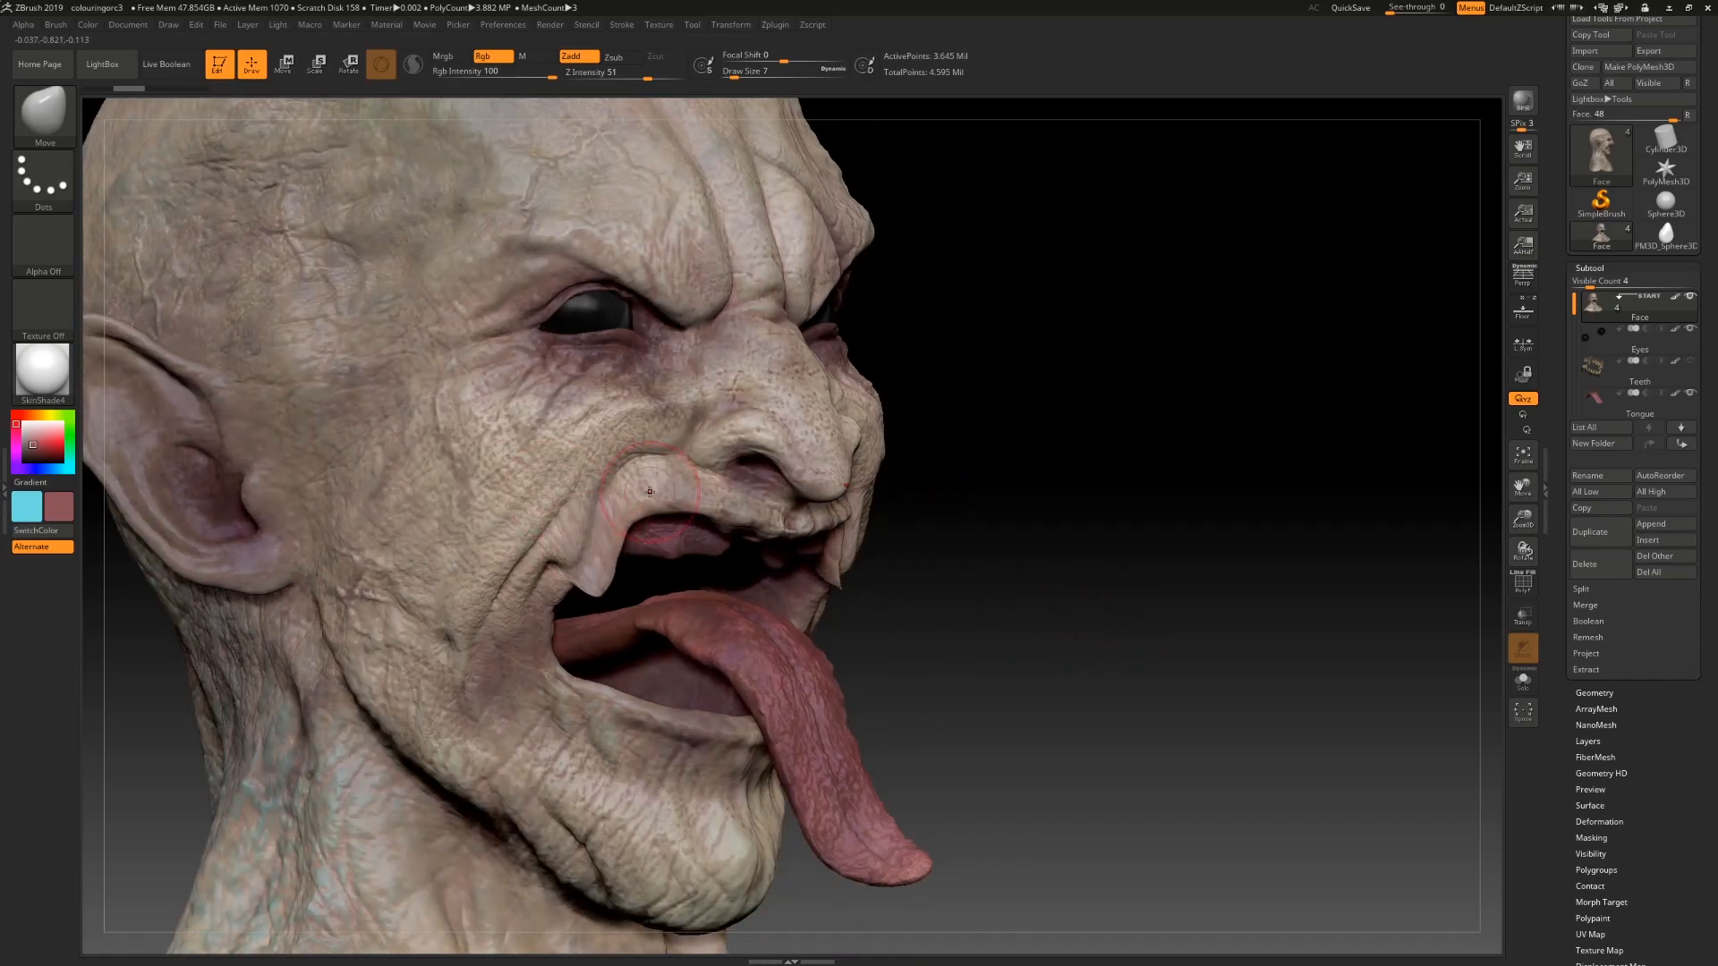
pyautogui.moveTo(984, 615)
pyautogui.mouseDown()
pyautogui.moveTo(792, 534)
pyautogui.moveTo(788, 567)
pyautogui.mouseUp()
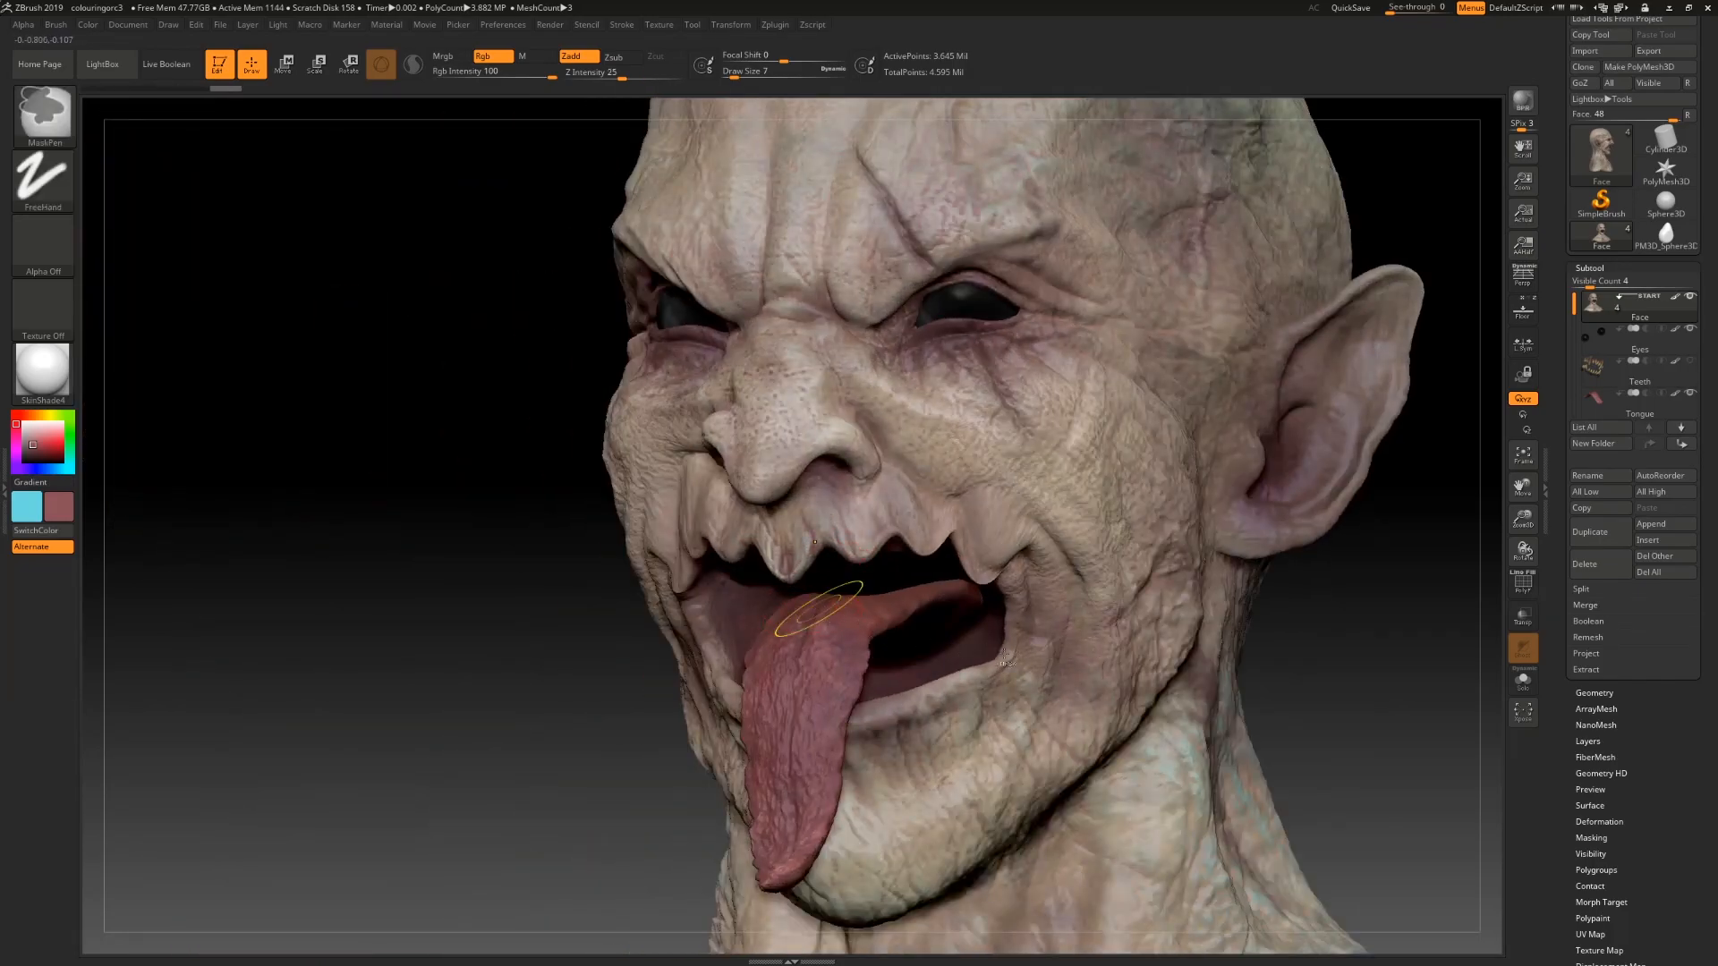
# Step: Undo the recent stroke changes made around the mouth
pyautogui.hotkey('ctrl', 'z')
pyautogui.hotkey('ctrl', 'z')
pyautogui.hotkey('ctrl', 'z')
pyautogui.moveTo(1327, 716)
pyautogui.mouseDown()
pyautogui.moveTo(1449, 716)
pyautogui.moveTo(1342, 717)
pyautogui.mouseUp()
pyautogui.hotkey('ctrl', 'z')
pyautogui.hotkey('ctrl', 'z')
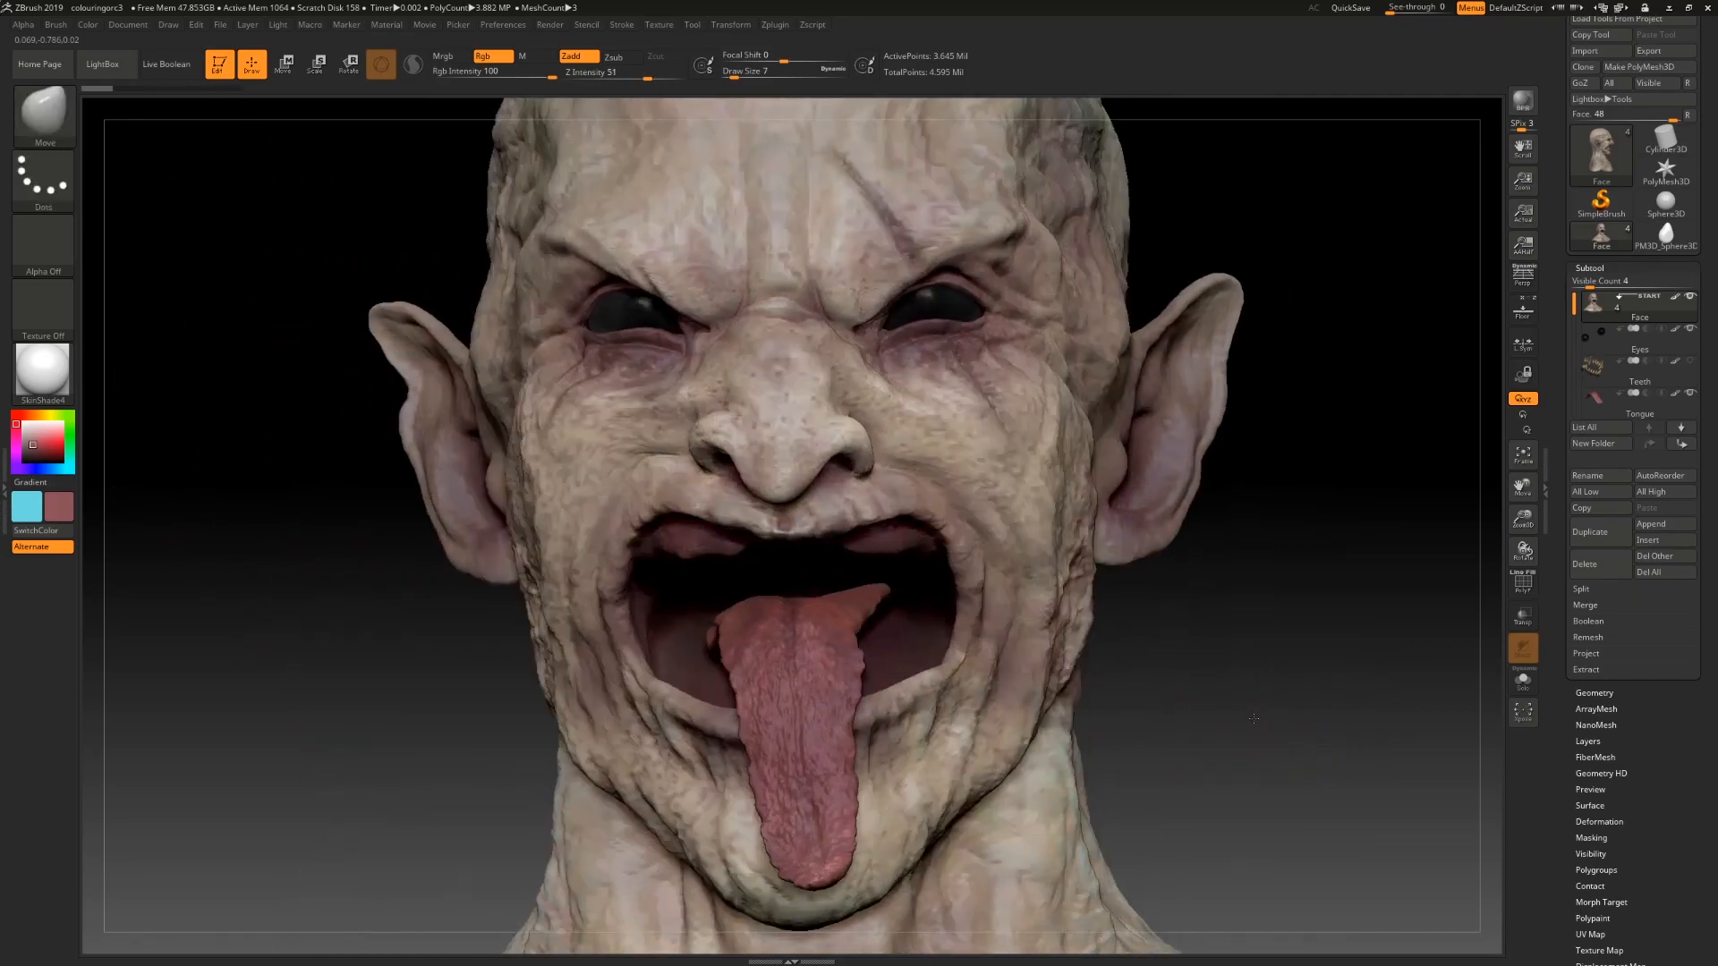
# Step: Orbit the head to review the mouth from the front
pyautogui.moveTo(1297, 689)
pyautogui.mouseDown()
pyautogui.moveTo(1226, 685)
pyautogui.moveTo(1246, 814)
pyautogui.moveTo(1208, 717)
pyautogui.moveTo(1292, 759)
pyautogui.moveTo(1261, 666)
pyautogui.mouseUp()
pyautogui.moveTo(913, 486); pyautogui.dragTo(614, 446)
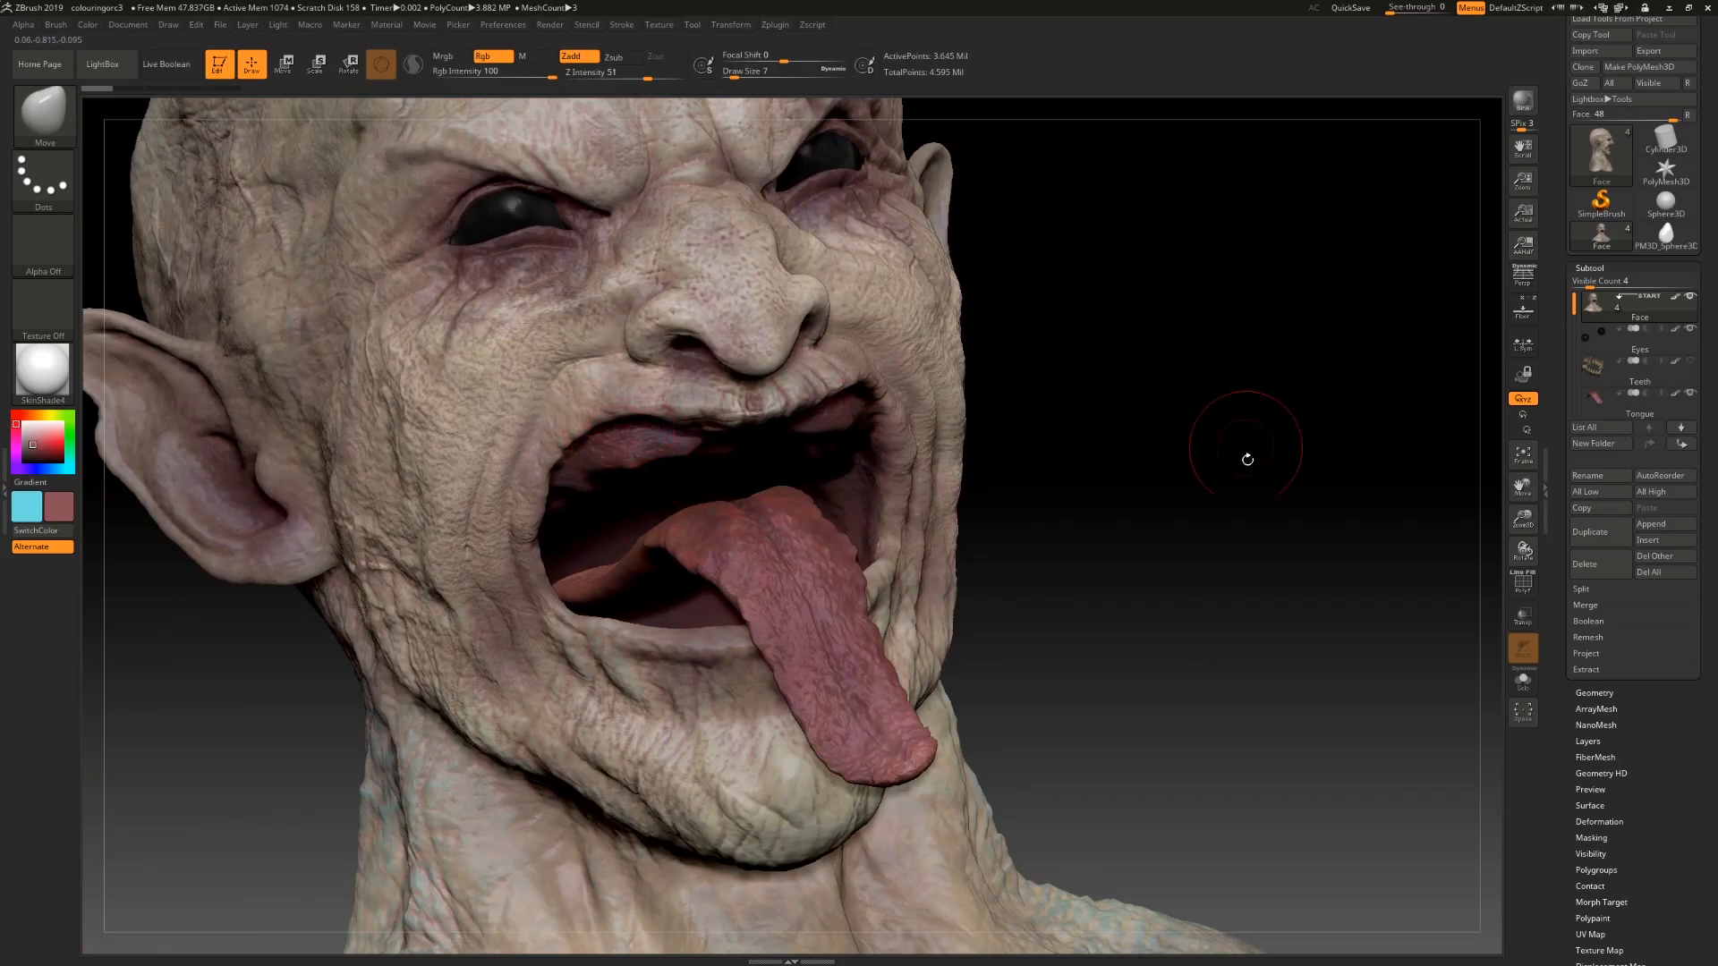
pyautogui.moveTo(1245, 446); pyautogui.dragTo(633, 457)
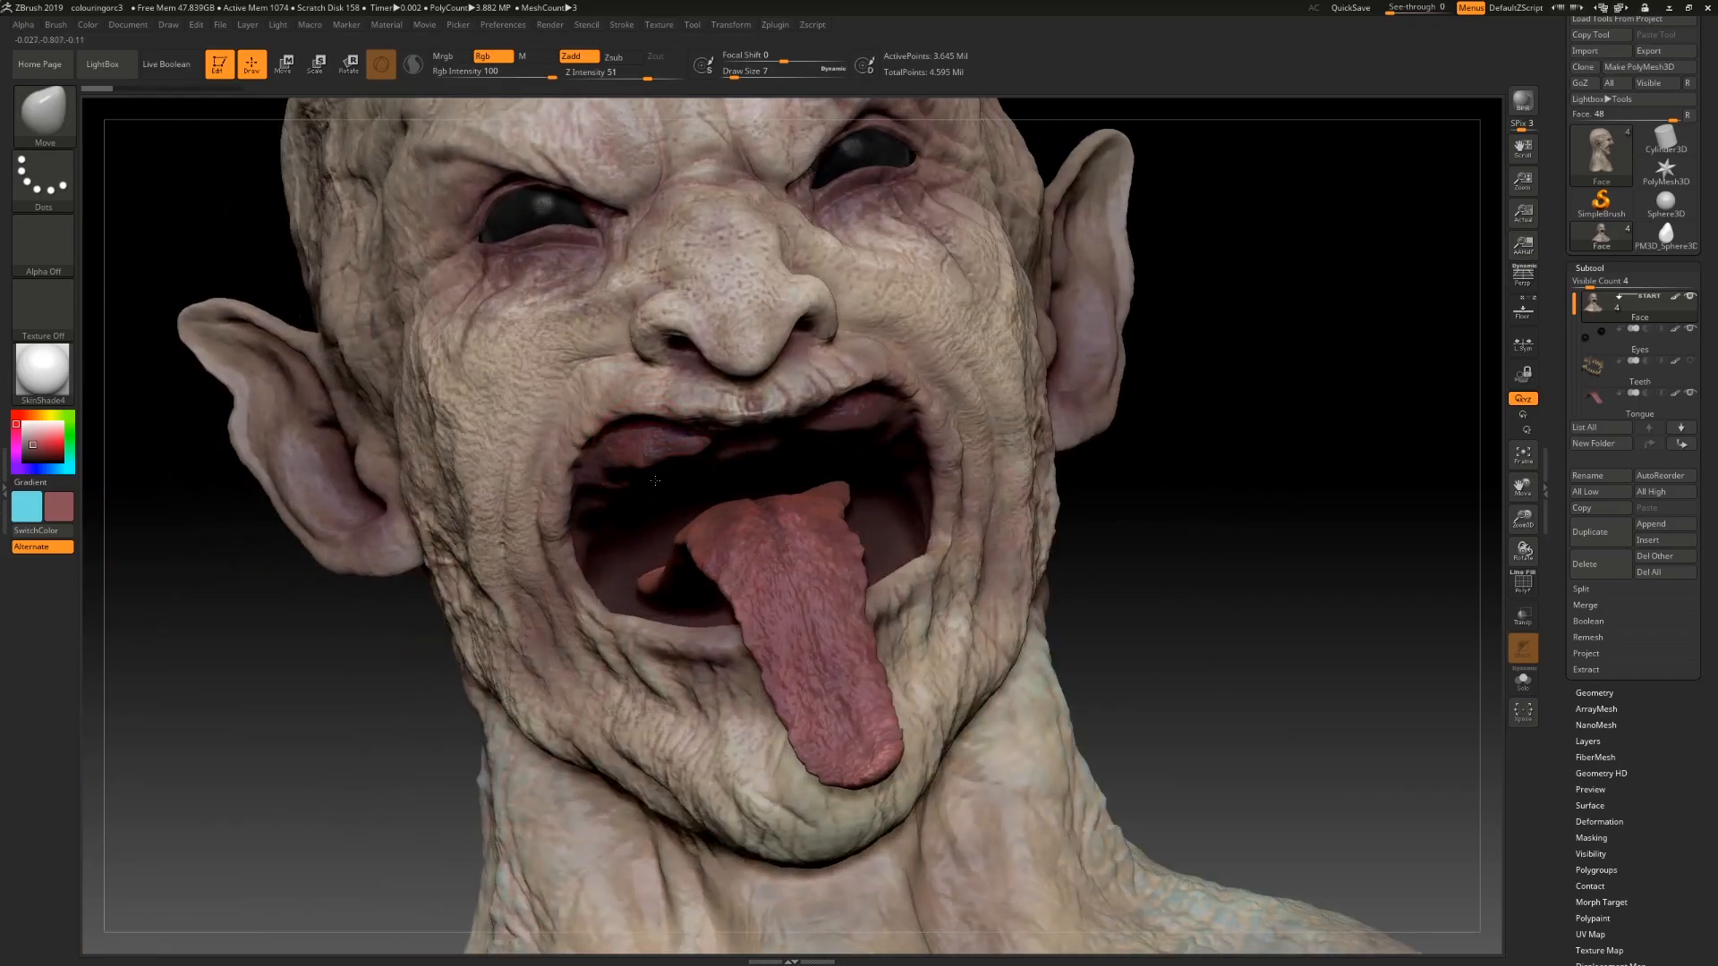
pyautogui.moveTo(1211, 536); pyautogui.dragTo(1219, 606)
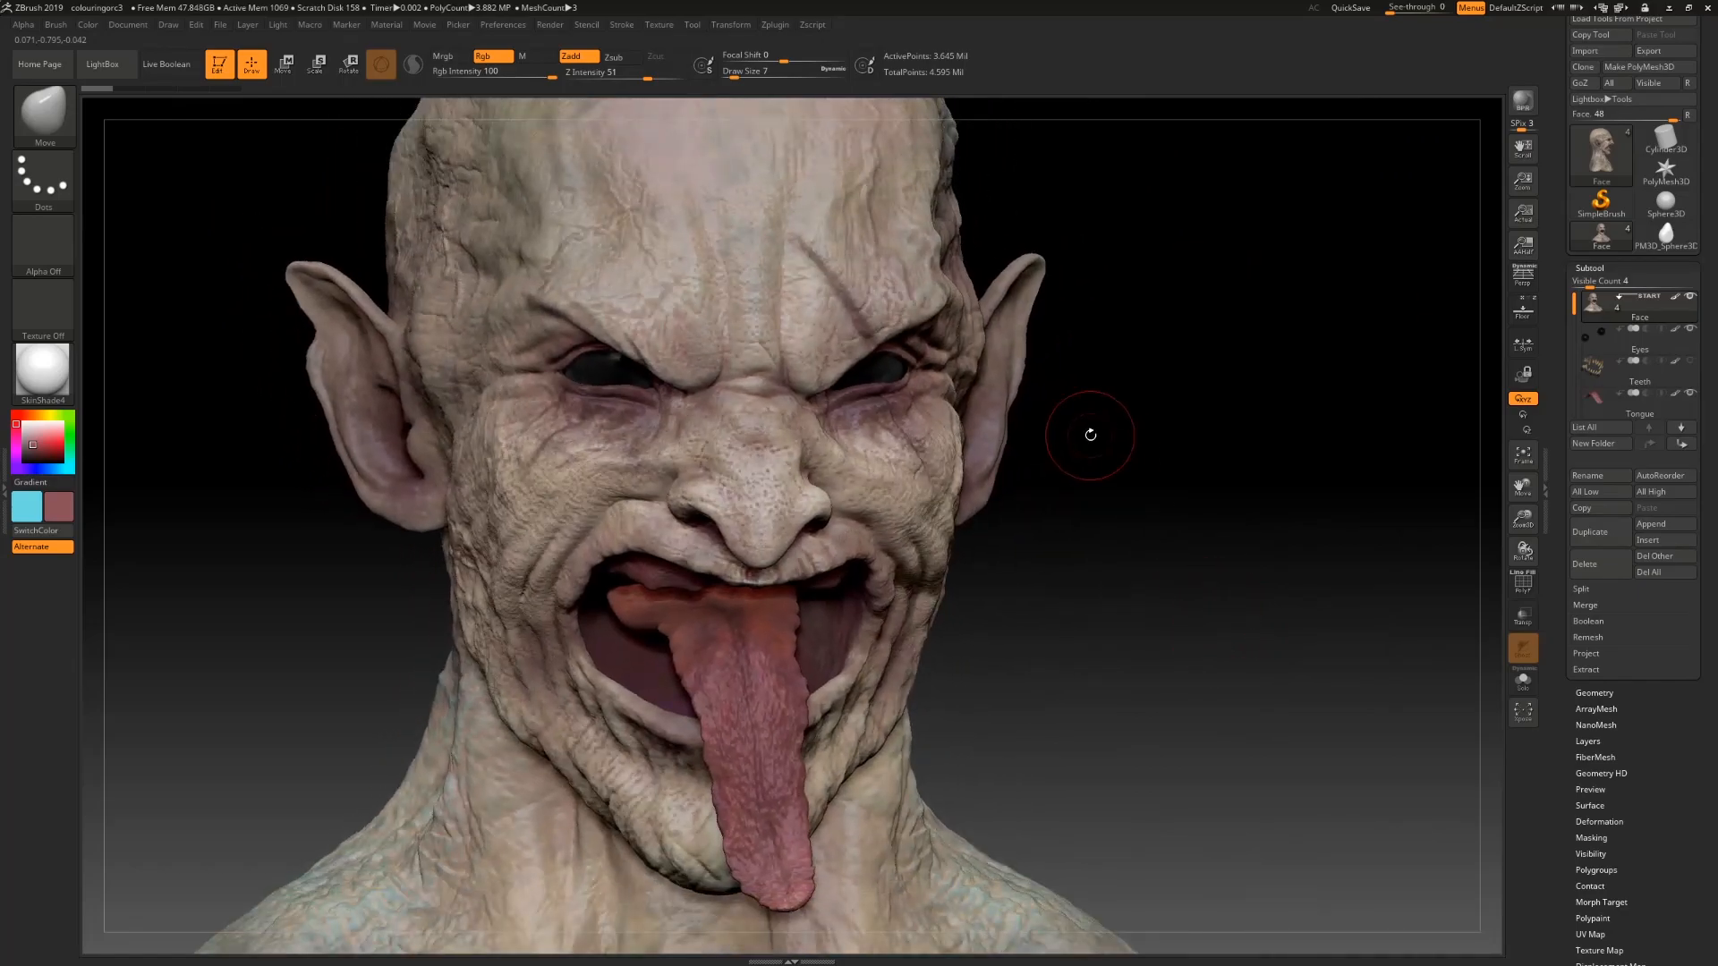
# Step: Switch to the Sphere3D tool and frame it in the canvas
pyautogui.click(1652, 213)
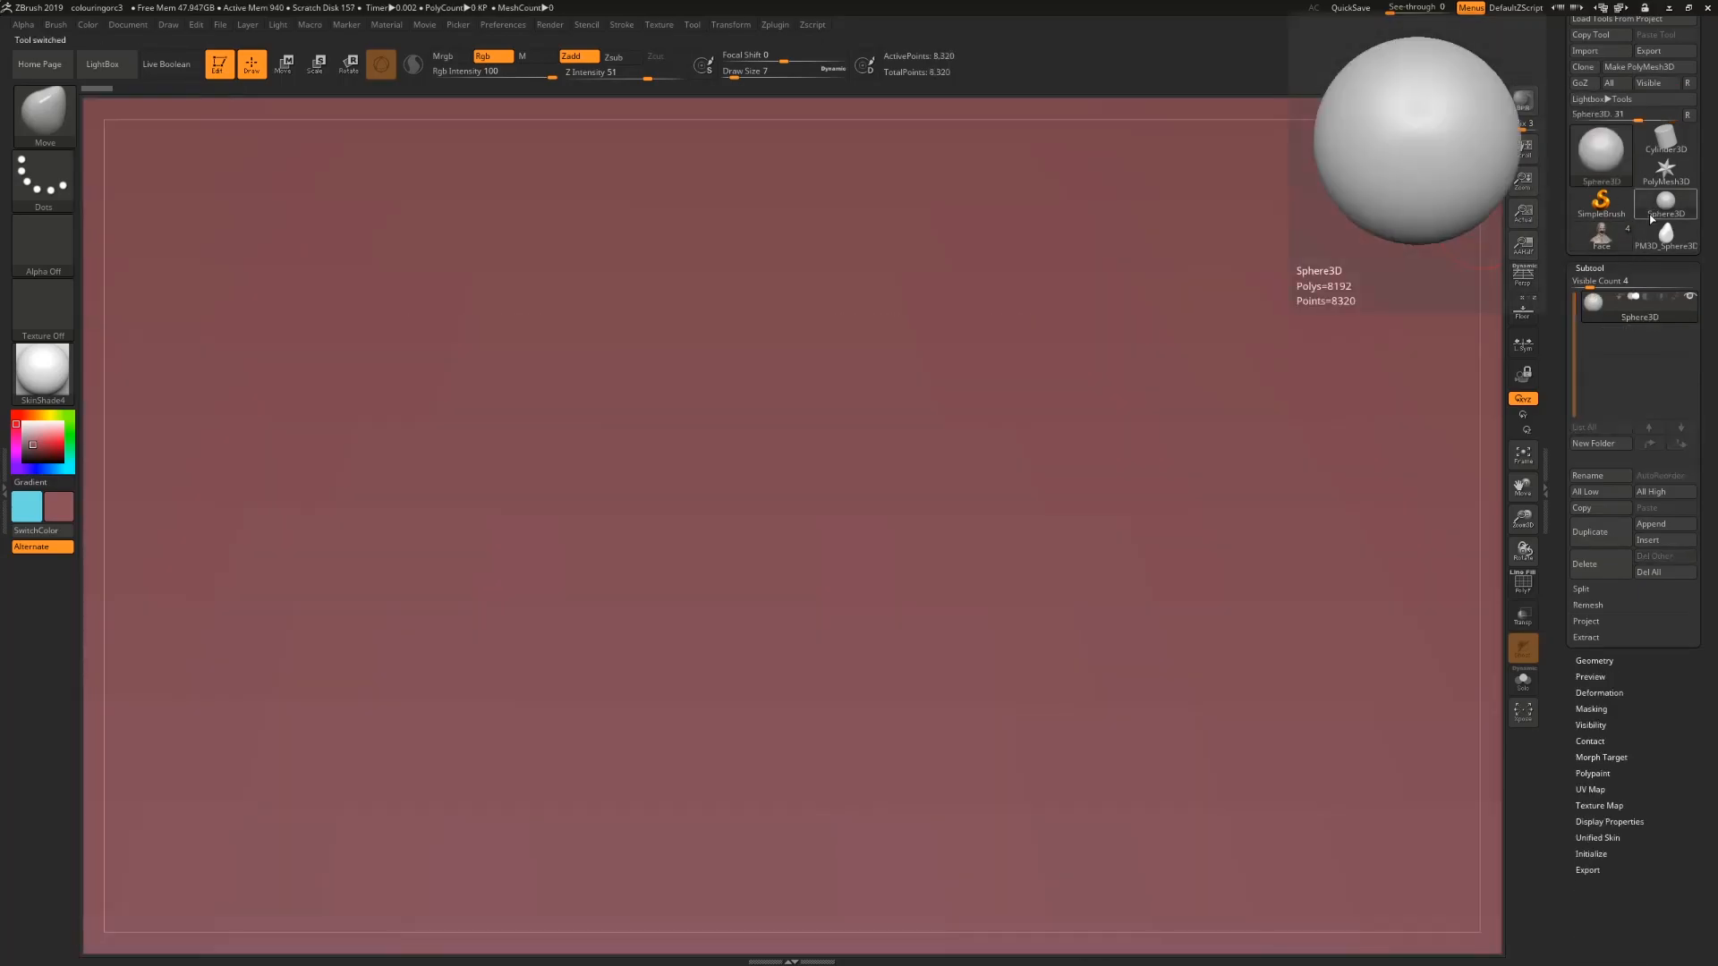
pyautogui.press('f')
pyautogui.keyDown('alt'); pyautogui.moveTo(1336, 553); pyautogui.dragTo(1118, 460); pyautogui.keyUp('alt')
# Step: Set the draw size to 500
pyautogui.click(737, 78)
pyautogui.write('393')
pyautogui.press('Return')
pyautogui.moveTo(786, 86); pyautogui.dragTo(807, 87)
# Step: Convert the sphere primitive into a PolyMesh3D so it can be sculpted
pyautogui.click(811, 398)
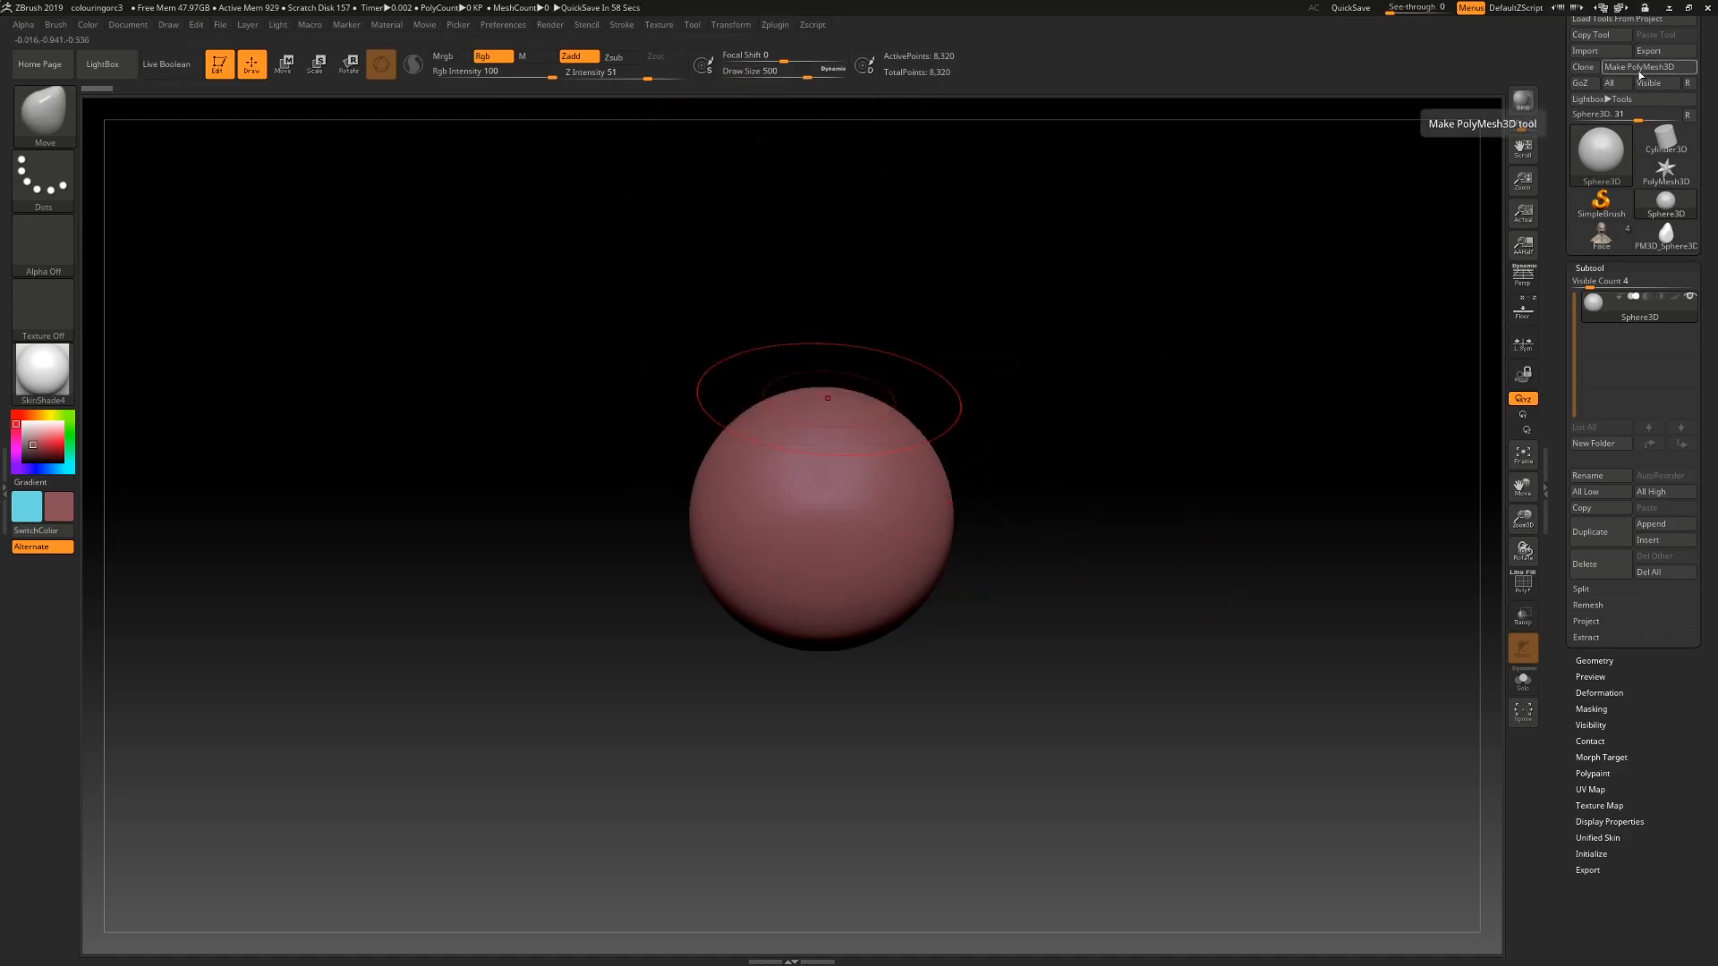
pyautogui.click(832, 407)
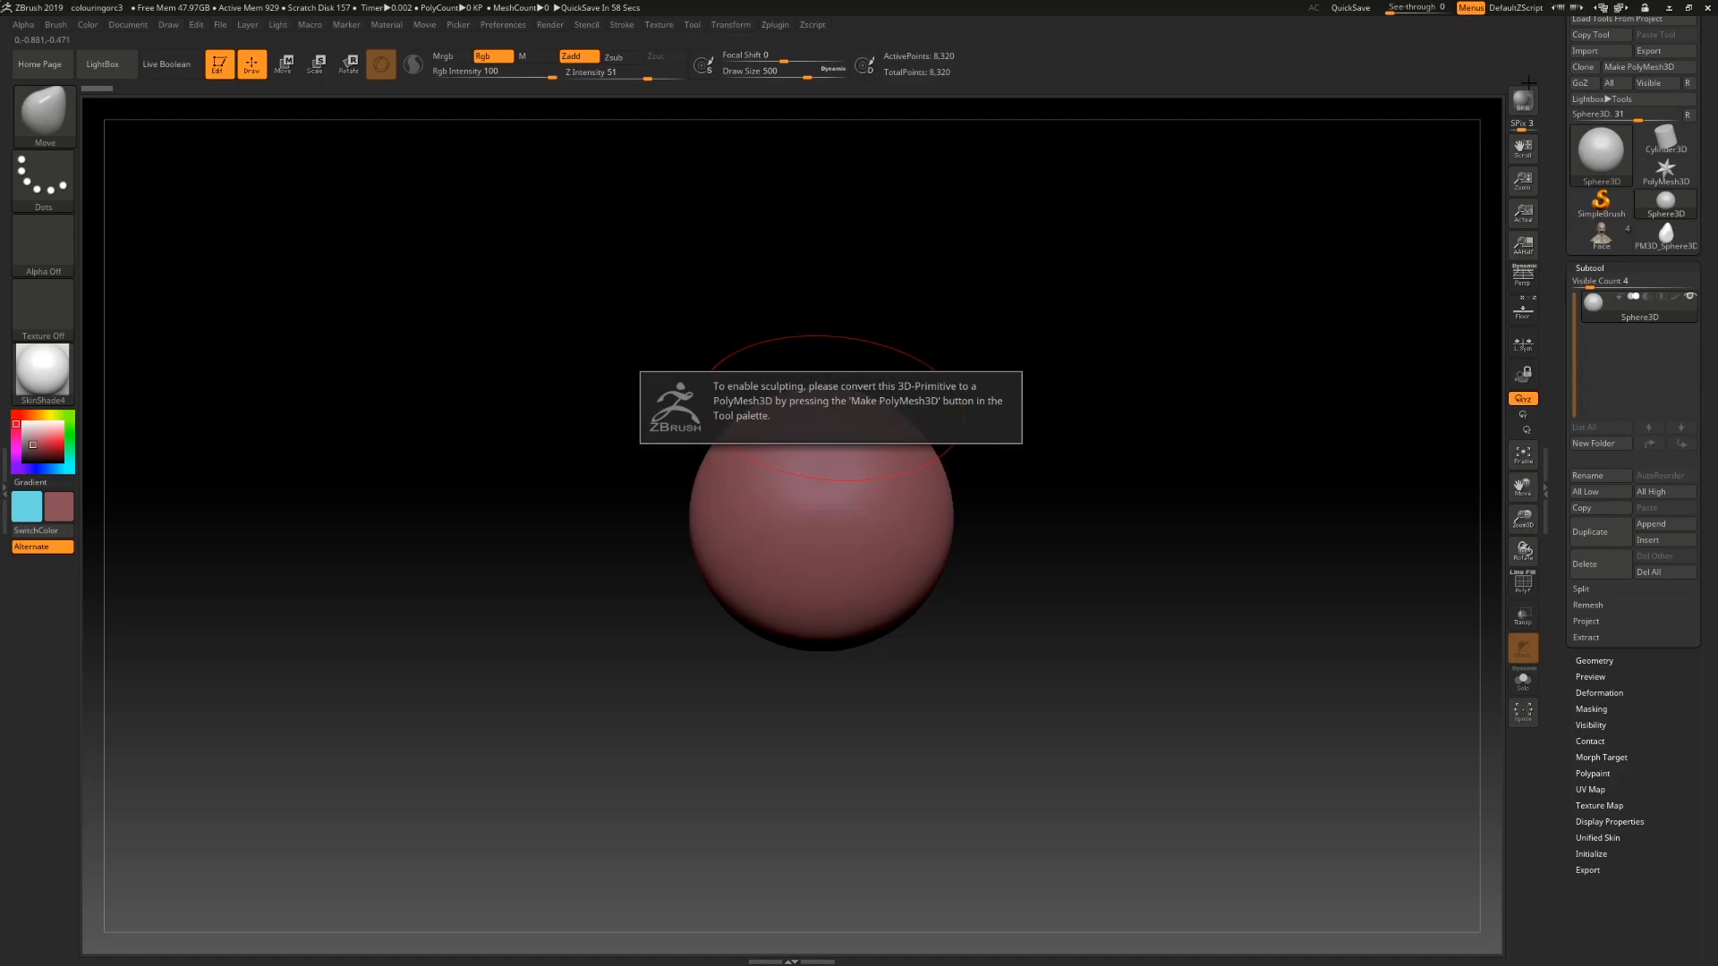
pyautogui.click(1638, 68)
# Step: Pull the sphere into a tapered tooth shape with the Move brush
pyautogui.moveTo(805, 422); pyautogui.dragTo(801, 173)
pyautogui.moveTo(591, 394); pyautogui.dragTo(684, 430)
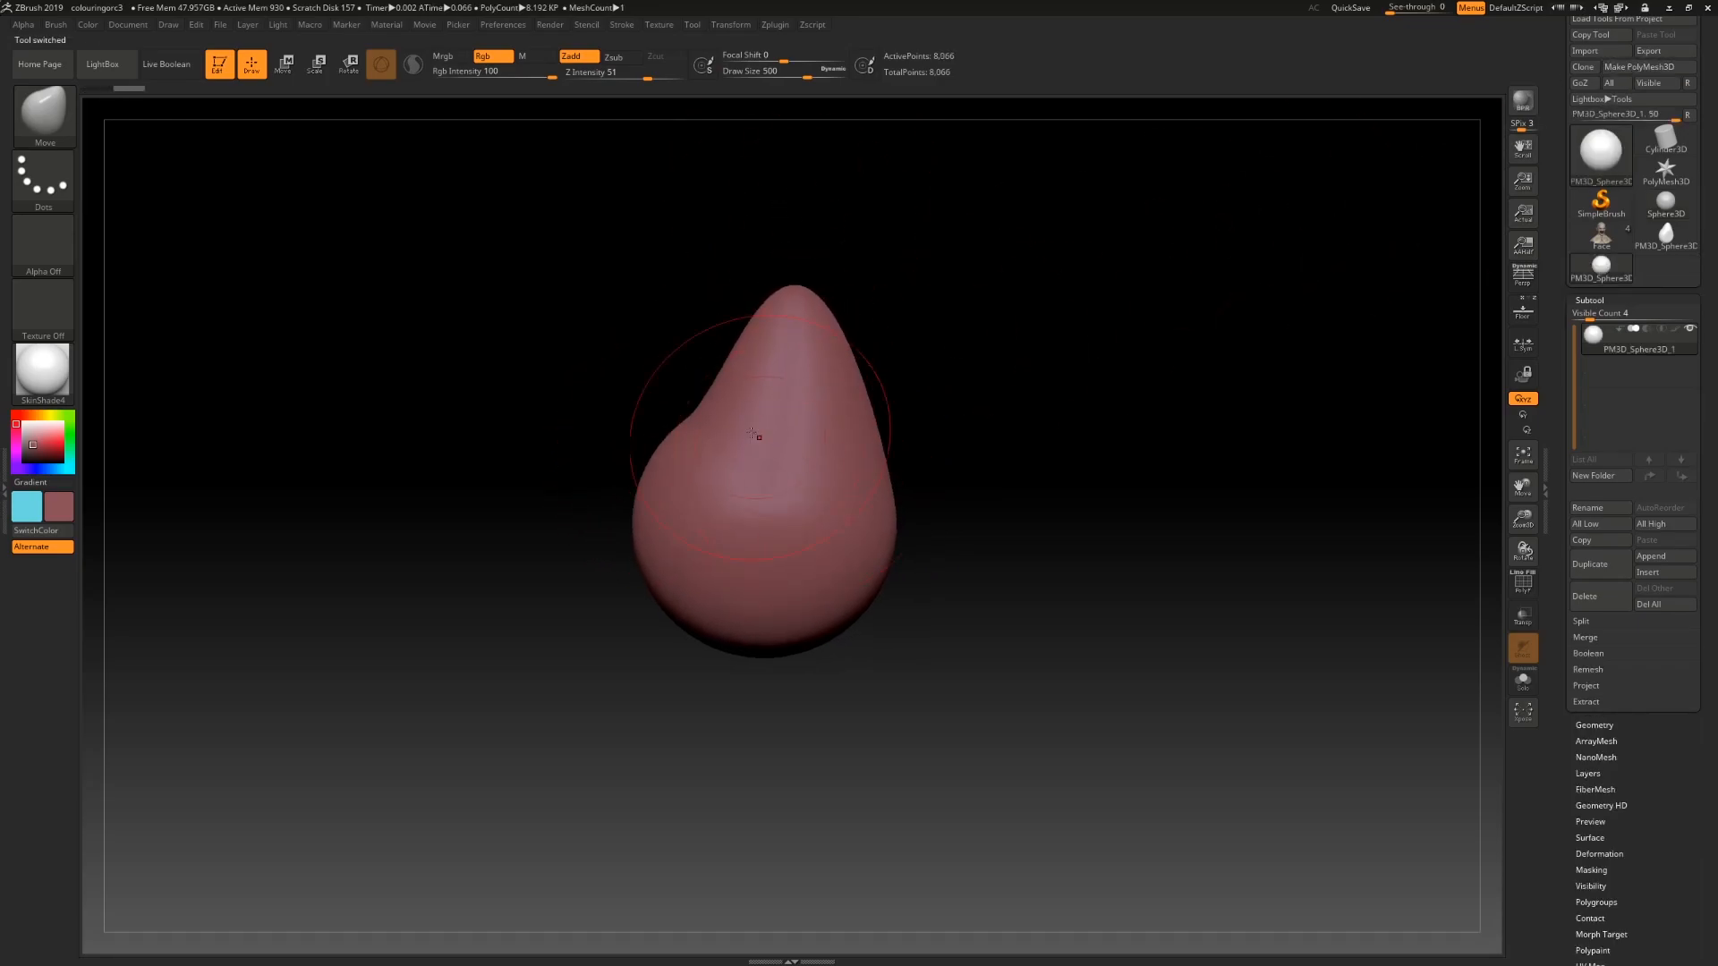
pyautogui.moveTo(994, 619); pyautogui.dragTo(829, 595)
pyautogui.moveTo(630, 450); pyautogui.dragTo(672, 454)
pyautogui.click(640, 444)
pyautogui.moveTo(1008, 477); pyautogui.dragTo(931, 525)
pyautogui.moveTo(628, 445); pyautogui.dragTo(751, 465)
pyautogui.moveTo(658, 366); pyautogui.dragTo(651, 368)
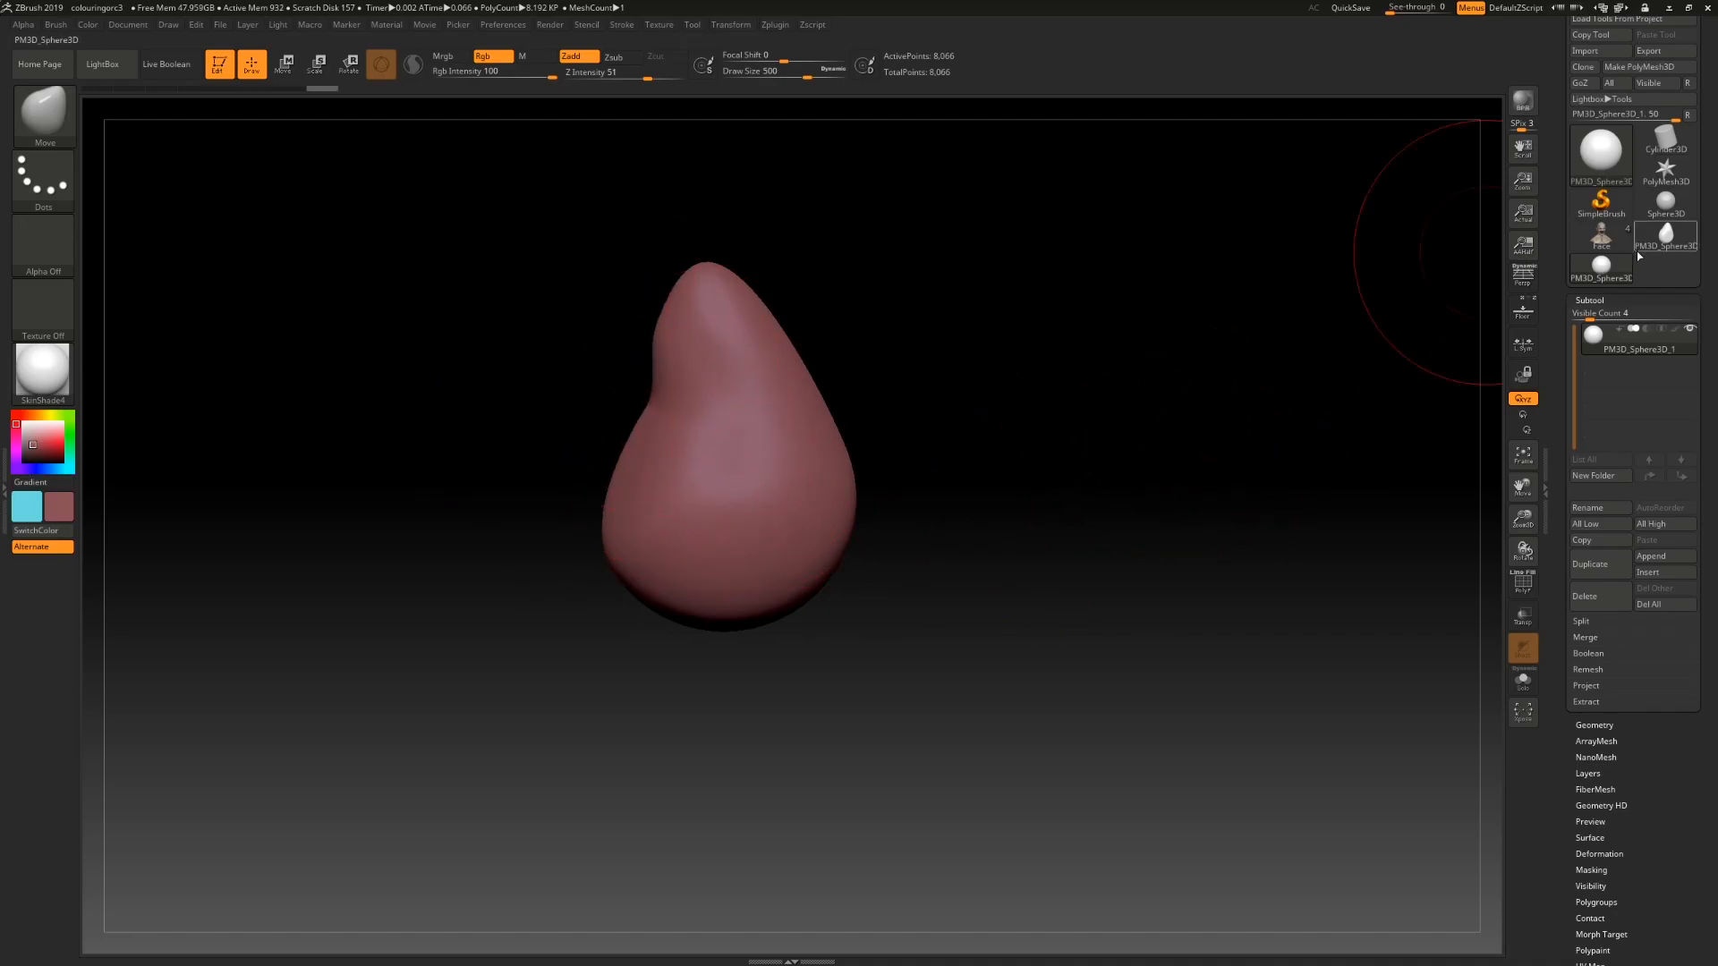
# Step: Switch back to the Face tool and frame the head bust
pyautogui.click(1601, 237)
pyautogui.moveTo(1005, 456); pyautogui.dragTo(954, 428)
pyautogui.press('f')
pyautogui.moveTo(1144, 509); pyautogui.dragTo(1056, 524)
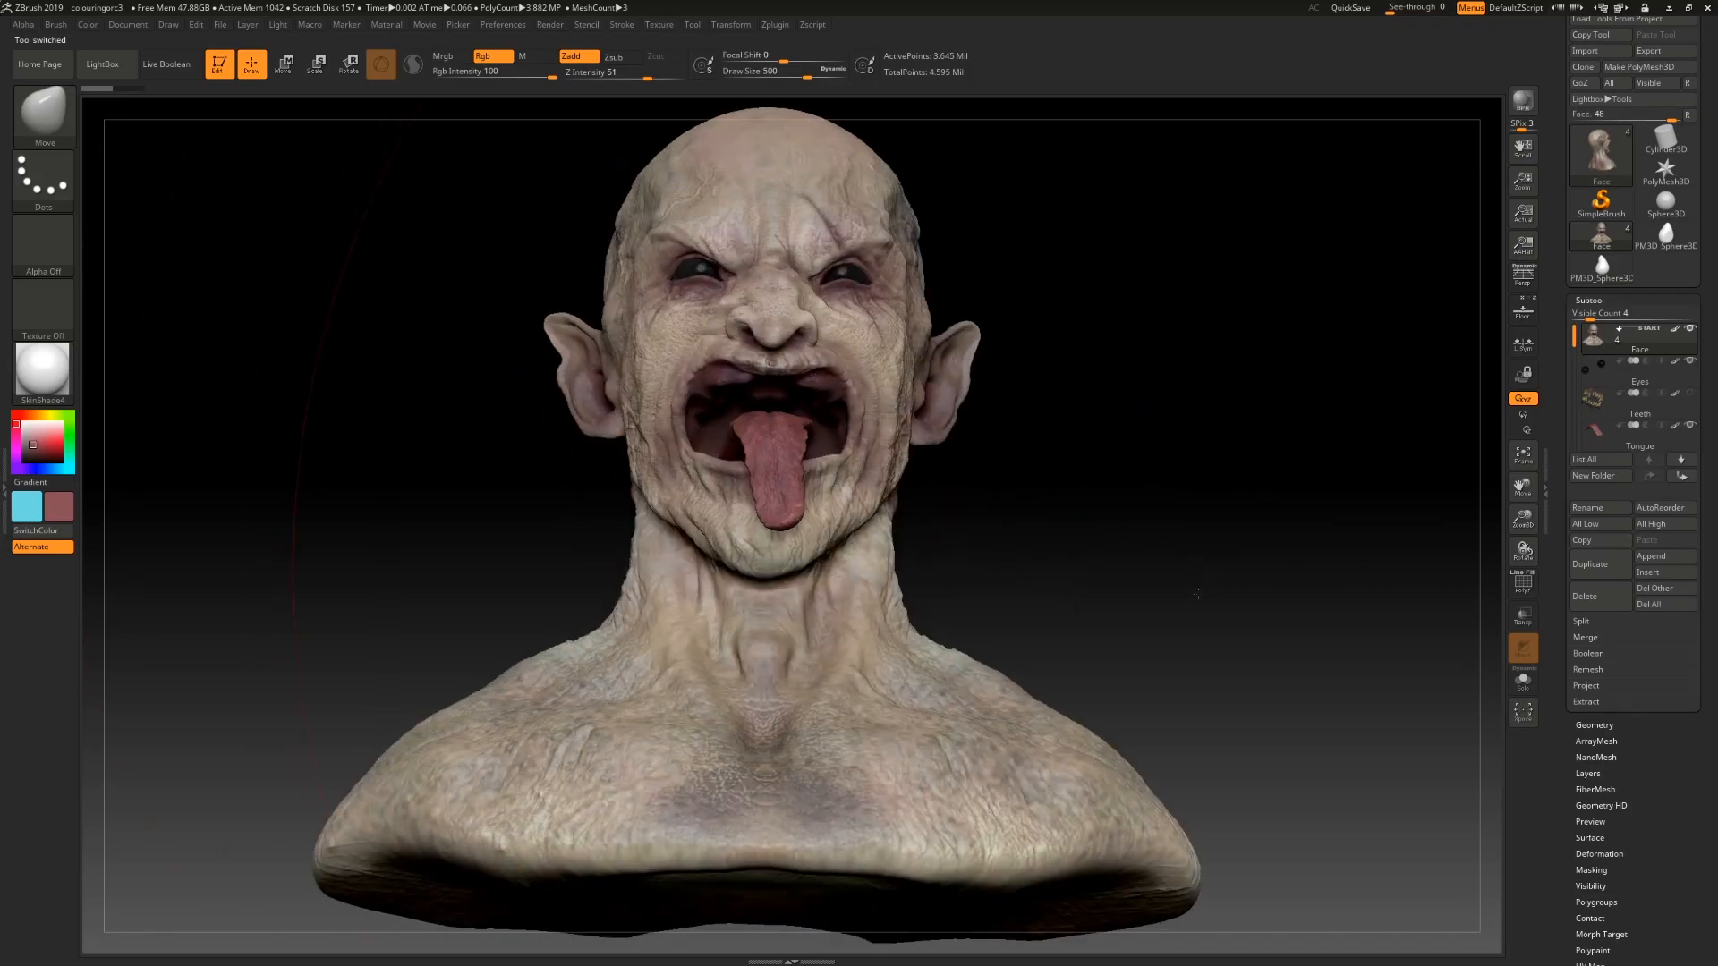
pyautogui.moveTo(1176, 562); pyautogui.dragTo(1183, 580)
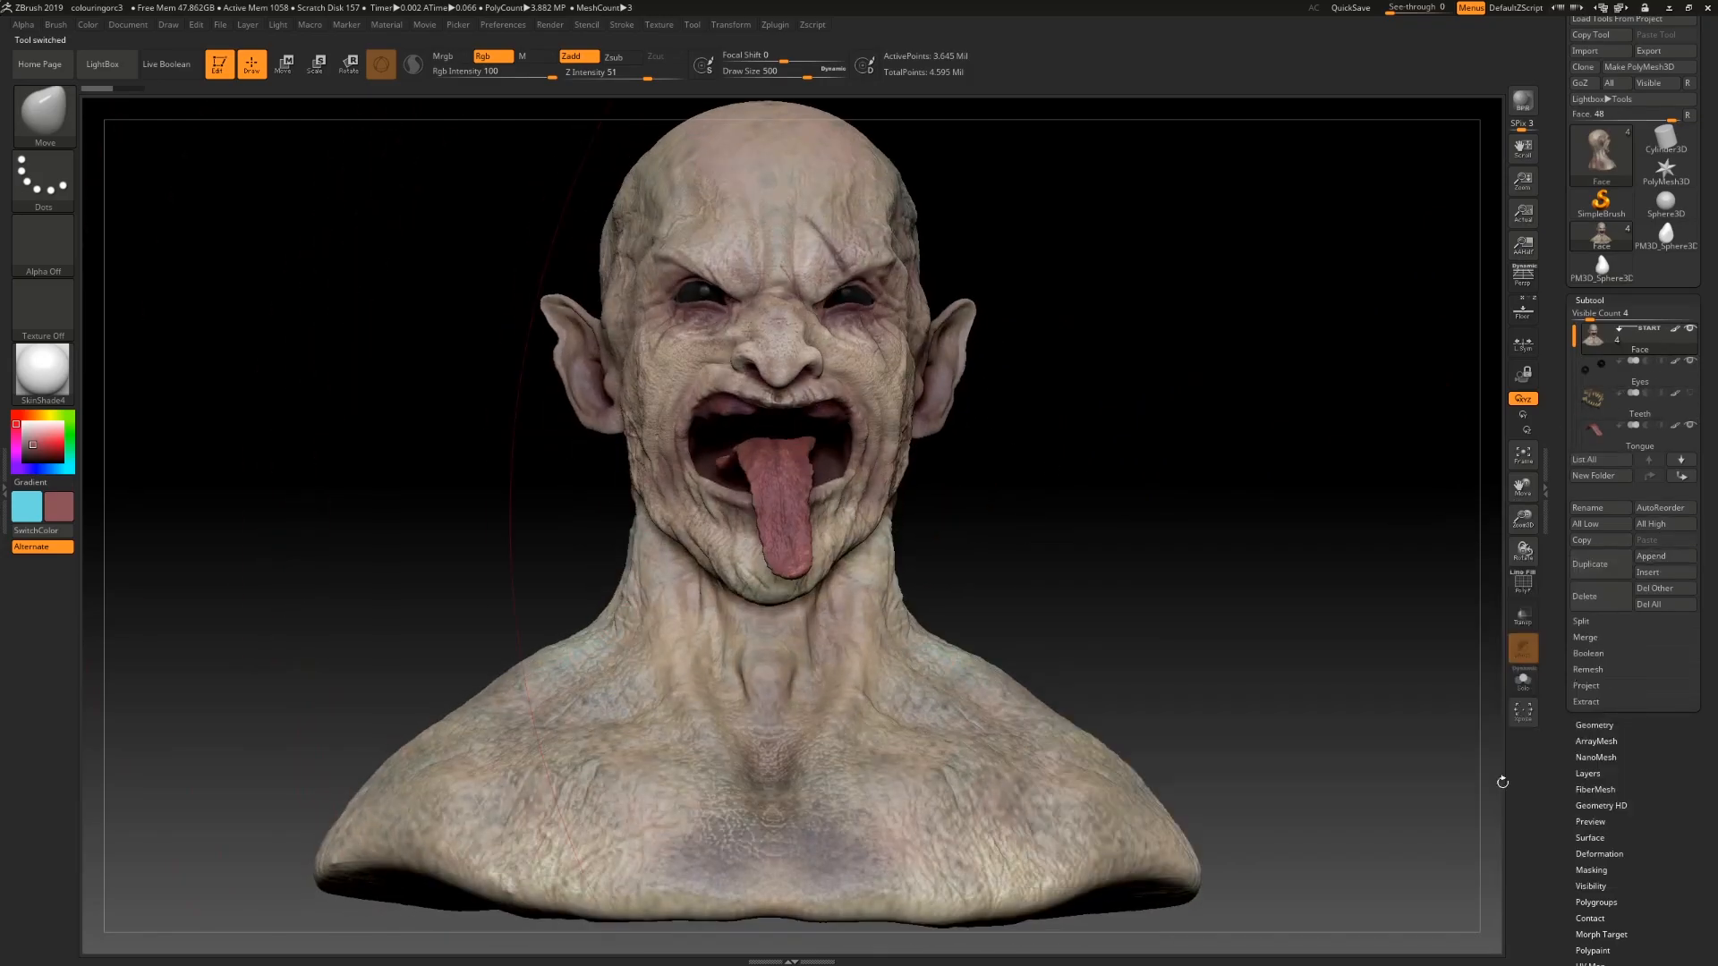
# Step: Switch to Maya to work on the blocked-out tooth meshes
pyautogui.click(1644, 556)
pyautogui.moveTo(1106, 389)
pyautogui.mouseDown()
pyautogui.moveTo(1149, 528)
pyautogui.moveTo(1185, 523)
pyautogui.moveTo(1162, 525)
pyautogui.moveTo(1154, 578)
pyautogui.mouseUp()
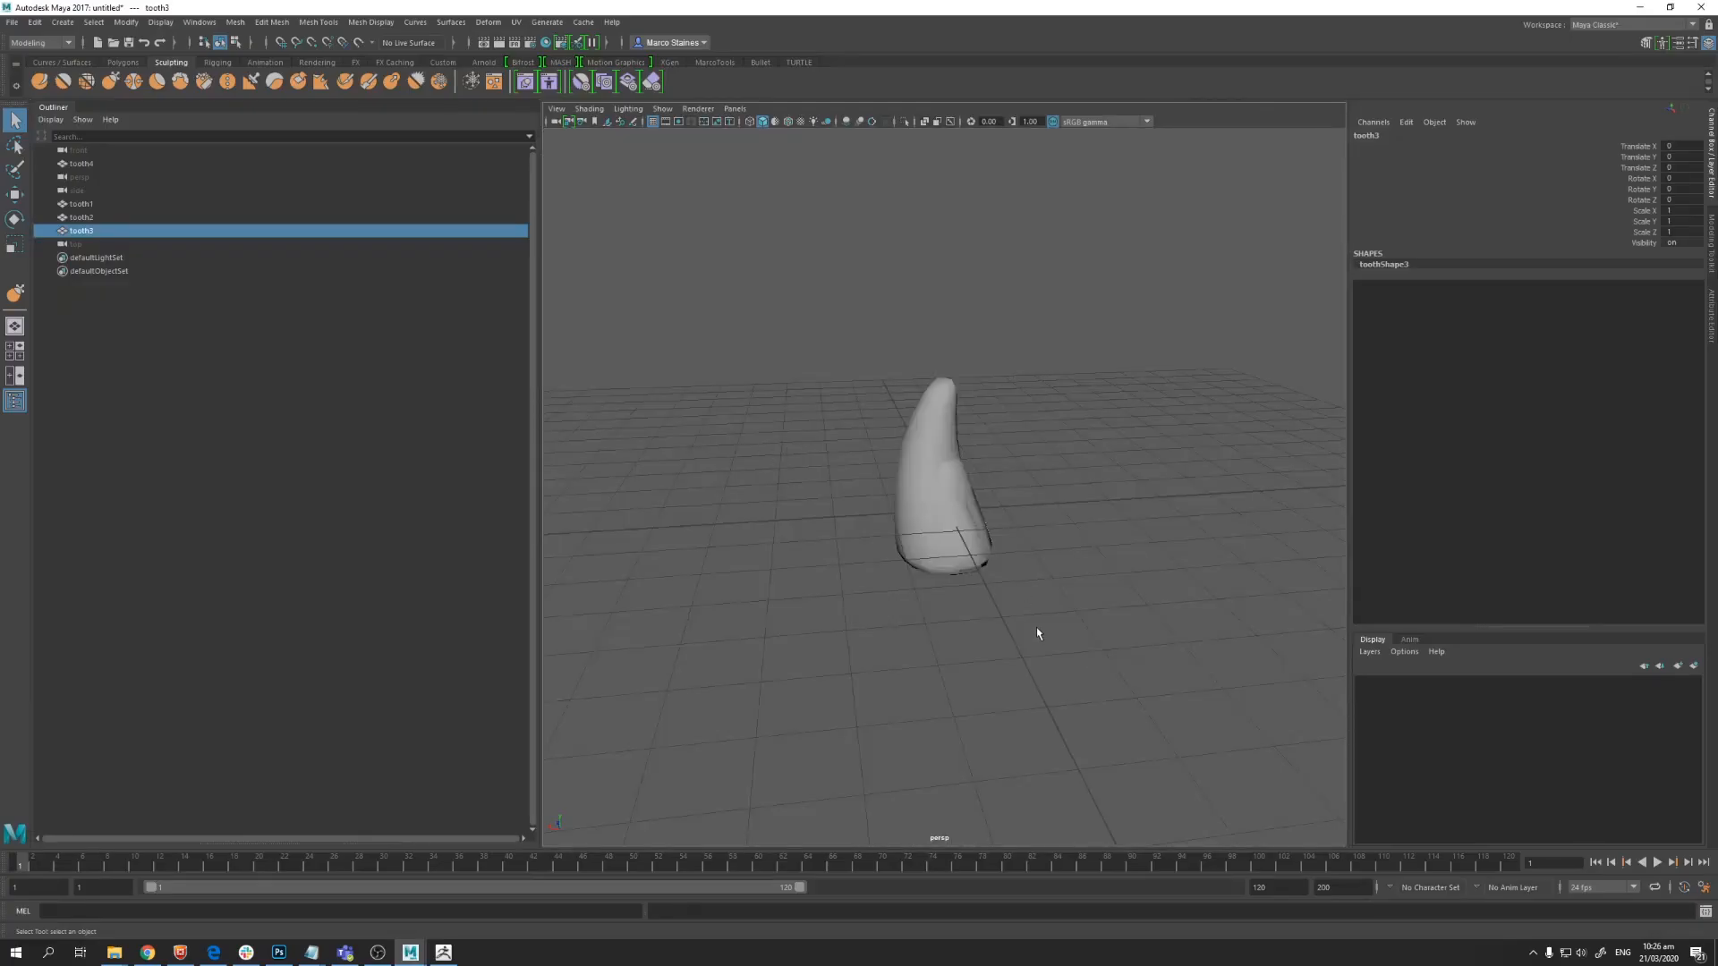
pyautogui.keyDown('alt'); pyautogui.moveTo(1036, 632); pyautogui.dragTo(926, 657); pyautogui.keyUp('alt')
# Step: Reposition tooth1 and tooth2 in the row using the Move tool
pyautogui.press('w')
pyautogui.moveTo(1025, 514); pyautogui.dragTo(1147, 495)
pyautogui.click(987, 474)
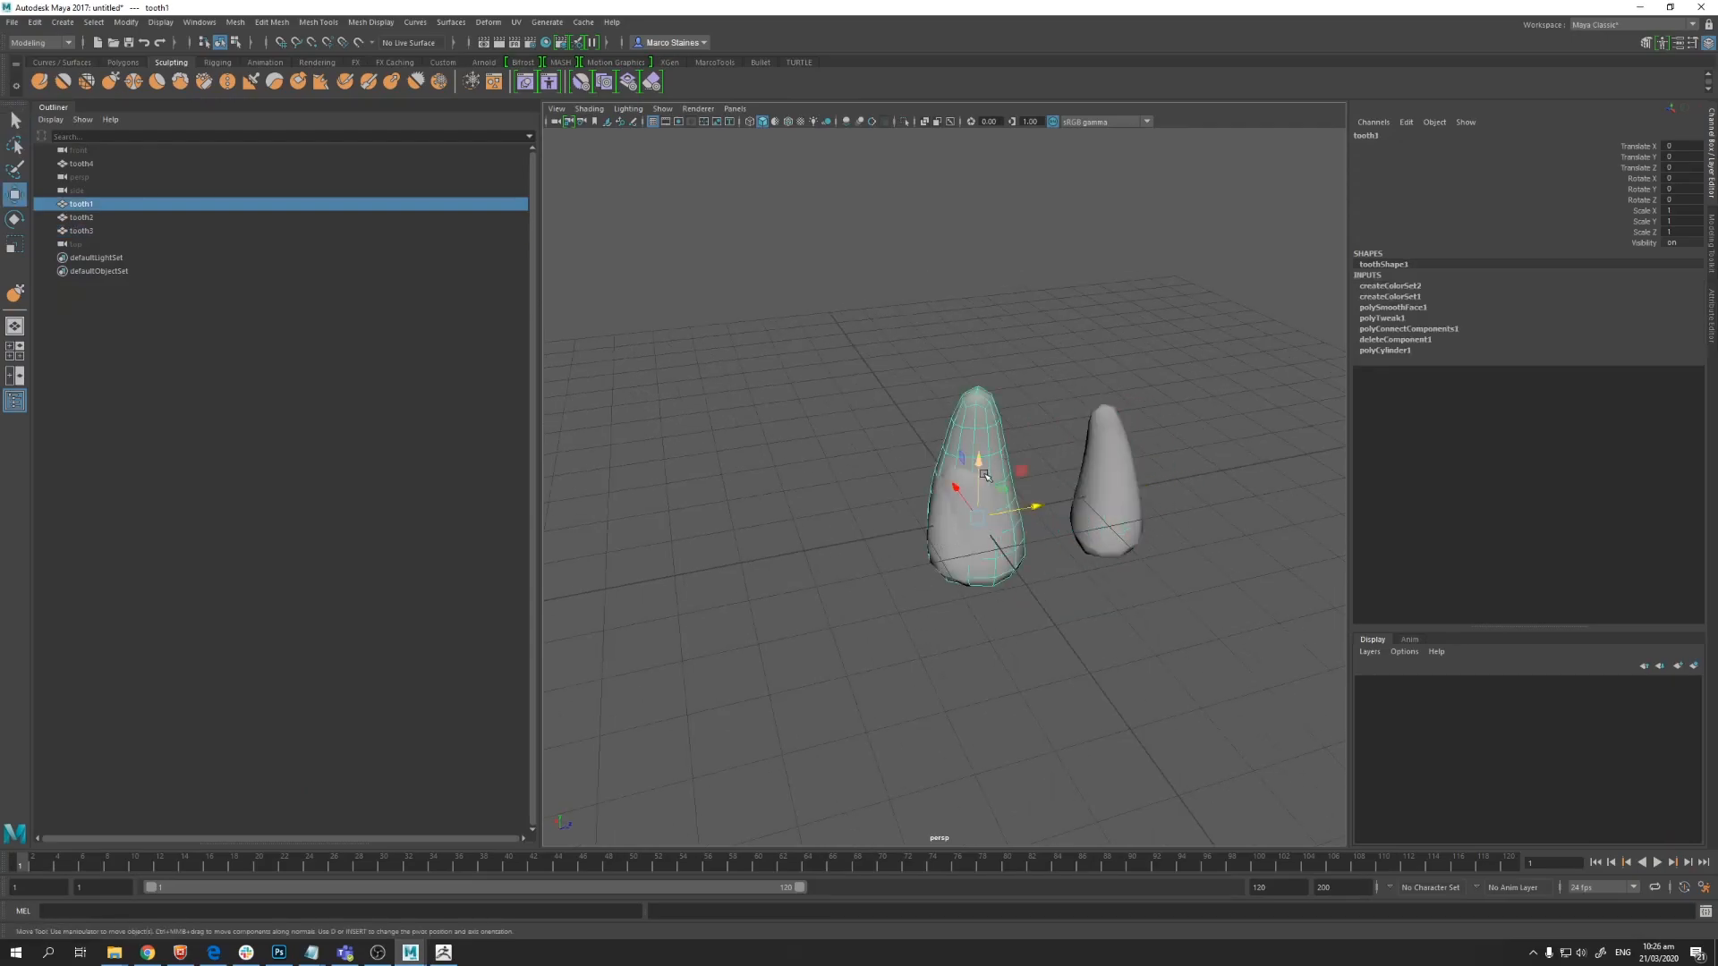
pyautogui.moveTo(1023, 517); pyautogui.dragTo(1084, 506)
pyautogui.click(981, 477)
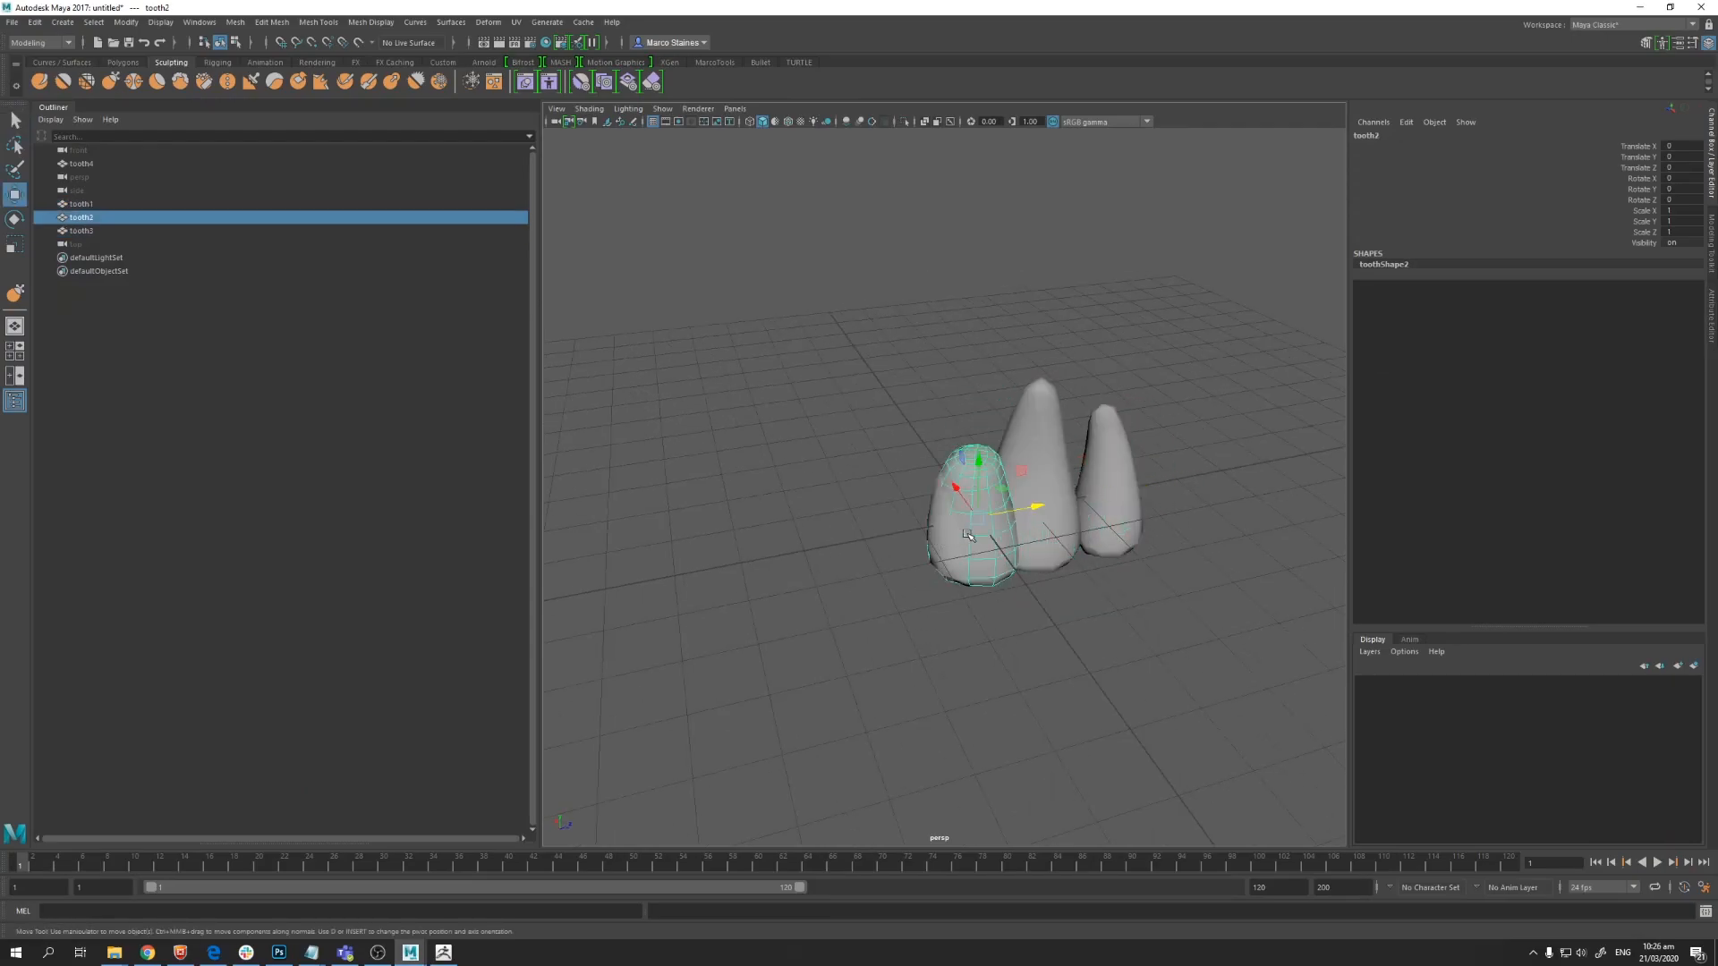
pyautogui.moveTo(964, 518); pyautogui.dragTo(921, 526)
# Step: Move tooth2 into line beside the other teeth from a side view
pyautogui.keyDown('alt'); pyautogui.moveTo(993, 590); pyautogui.dragTo(948, 528); pyautogui.keyUp('alt')
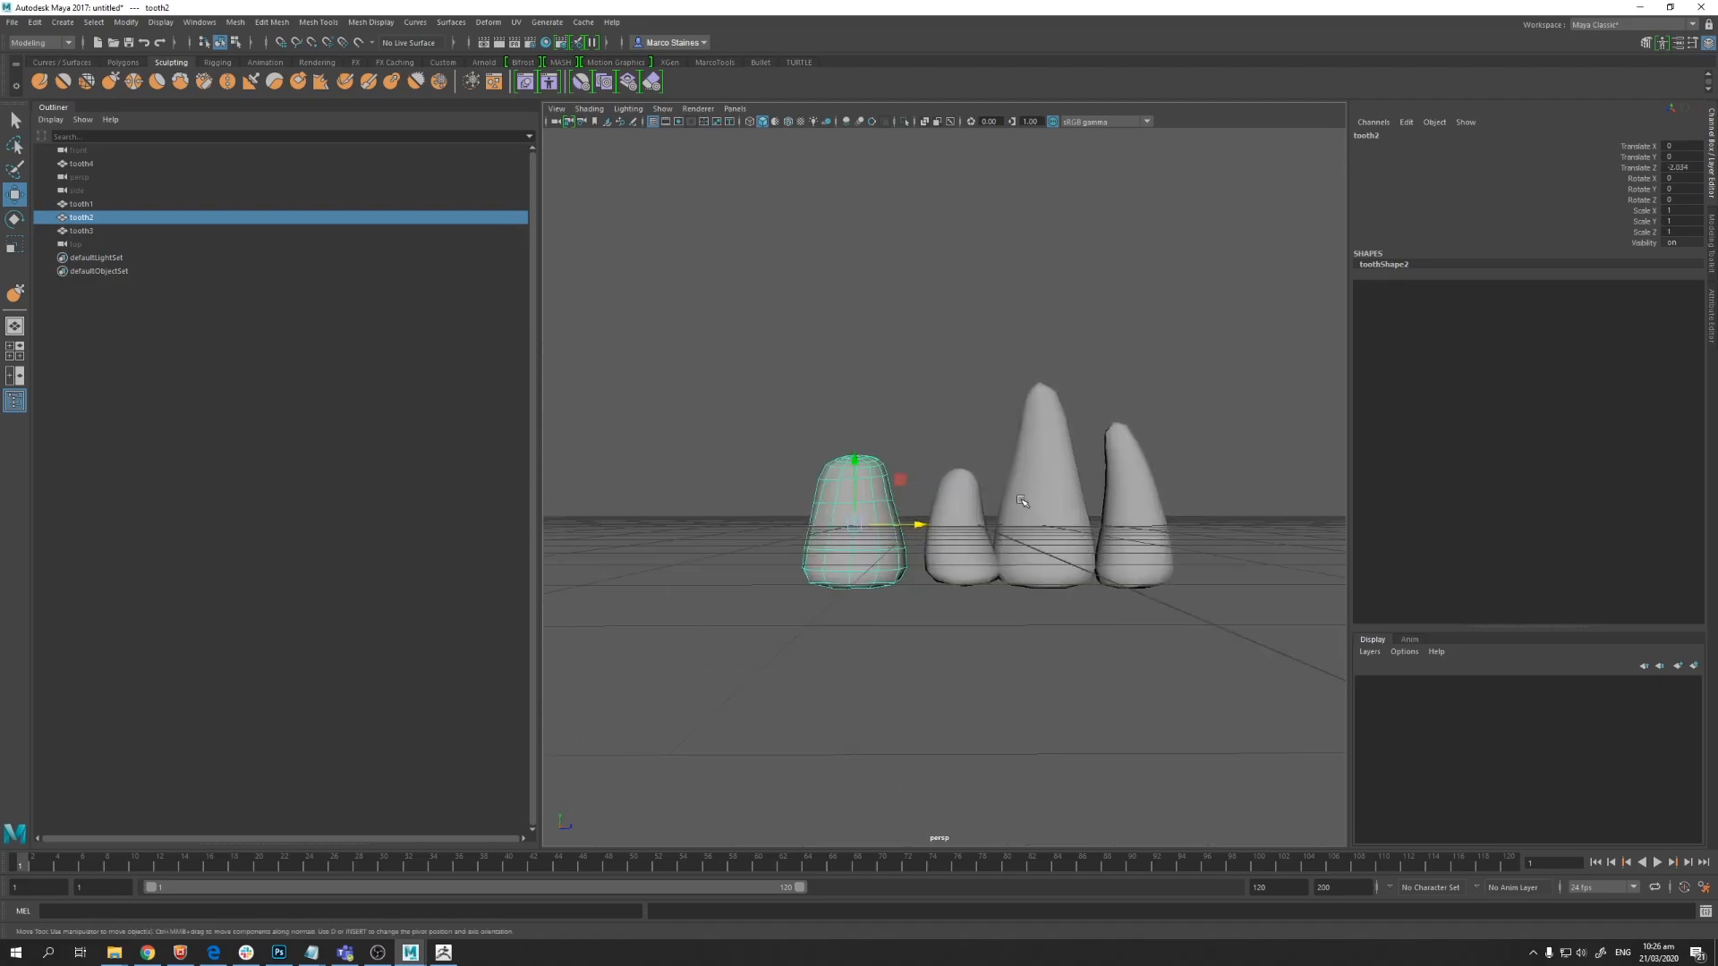
pyautogui.click(1045, 537)
pyautogui.keyDown('alt'); pyautogui.moveTo(1047, 615); pyautogui.dragTo(1056, 614, button='right'); pyautogui.keyUp('alt')
pyautogui.keyDown('alt'); pyautogui.moveTo(1056, 614); pyautogui.dragTo(1011, 669); pyautogui.keyUp('alt')
pyautogui.click(867, 556)
# Step: Select tooth4 and move it in front of the other teeth
pyautogui.click(947, 518)
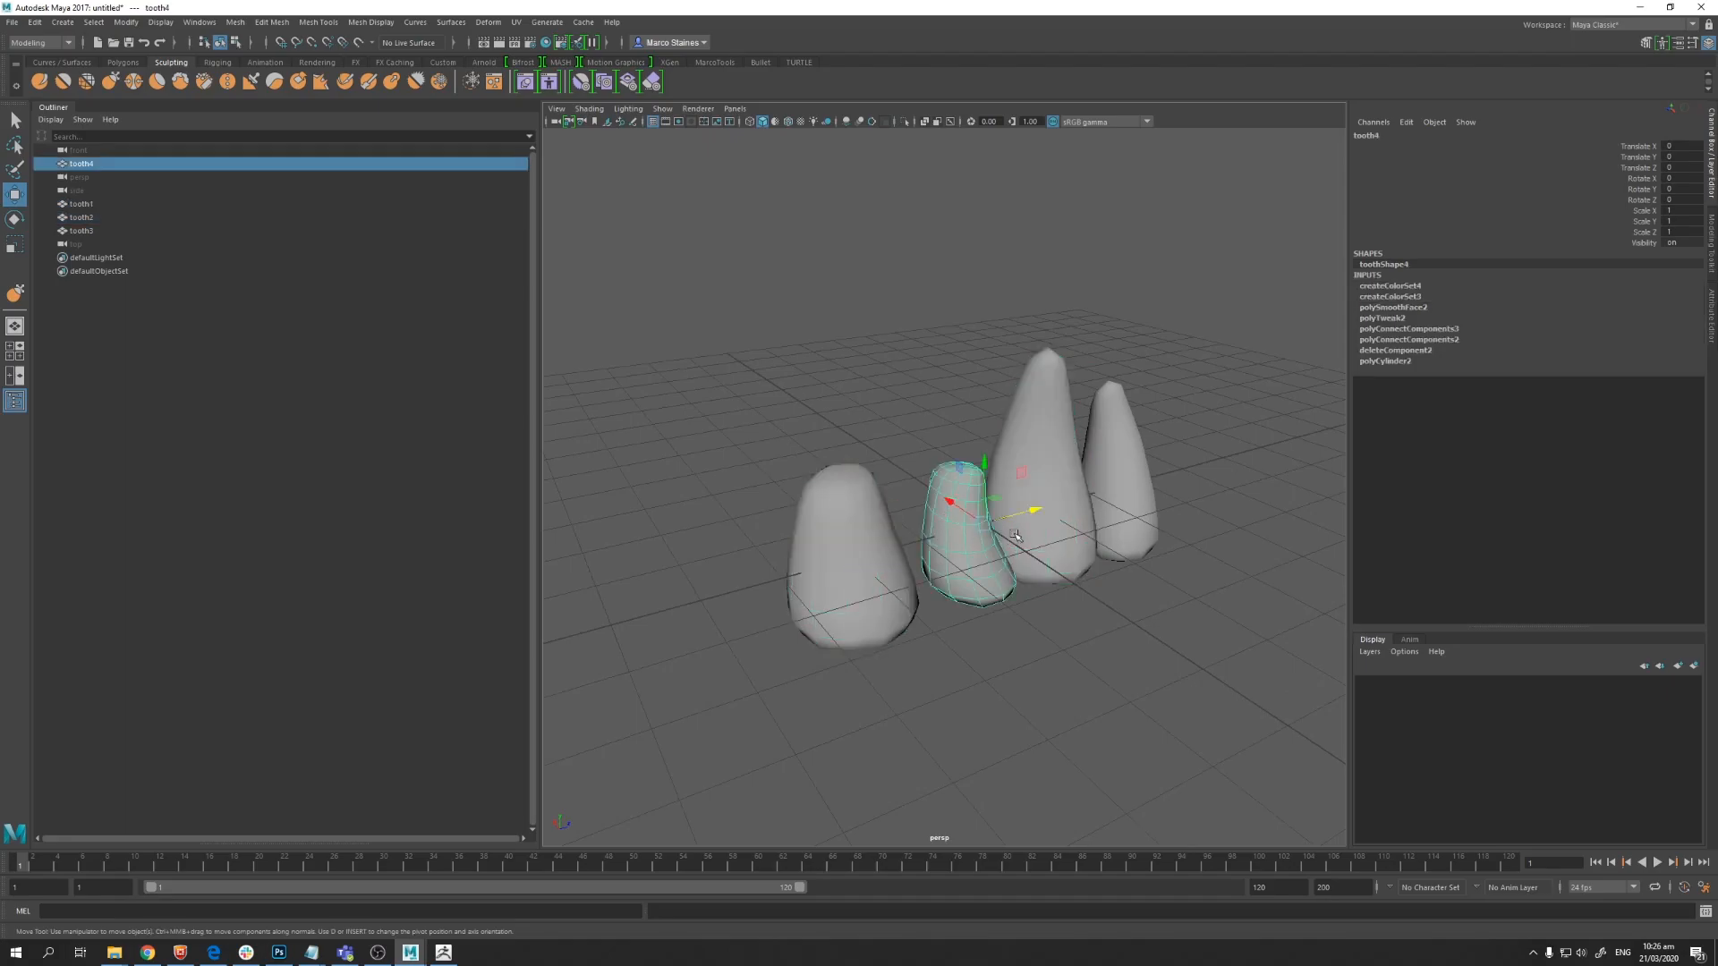
pyautogui.click(1154, 490)
pyautogui.keyDown('alt'); pyautogui.moveTo(1154, 490); pyautogui.dragTo(980, 611); pyautogui.keyUp('alt')
pyautogui.keyDown('alt'); pyautogui.moveTo(799, 613); pyautogui.dragTo(1004, 538); pyautogui.keyUp('alt')
pyautogui.click(993, 537)
# Step: Adjust tooth4's position so it sits between the neighbouring teeth
pyautogui.keyDown('alt'); pyautogui.moveTo(984, 604); pyautogui.dragTo(916, 624, button='right'); pyautogui.keyUp('alt')
pyautogui.keyDown('alt'); pyautogui.moveTo(917, 625); pyautogui.dragTo(913, 614); pyautogui.keyUp('alt')
pyautogui.keyDown('alt'); pyautogui.moveTo(913, 613); pyautogui.dragTo(951, 656, button='right'); pyautogui.keyUp('alt')
pyautogui.keyDown('alt'); pyautogui.moveTo(951, 656); pyautogui.dragTo(1021, 659); pyautogui.keyUp('alt')
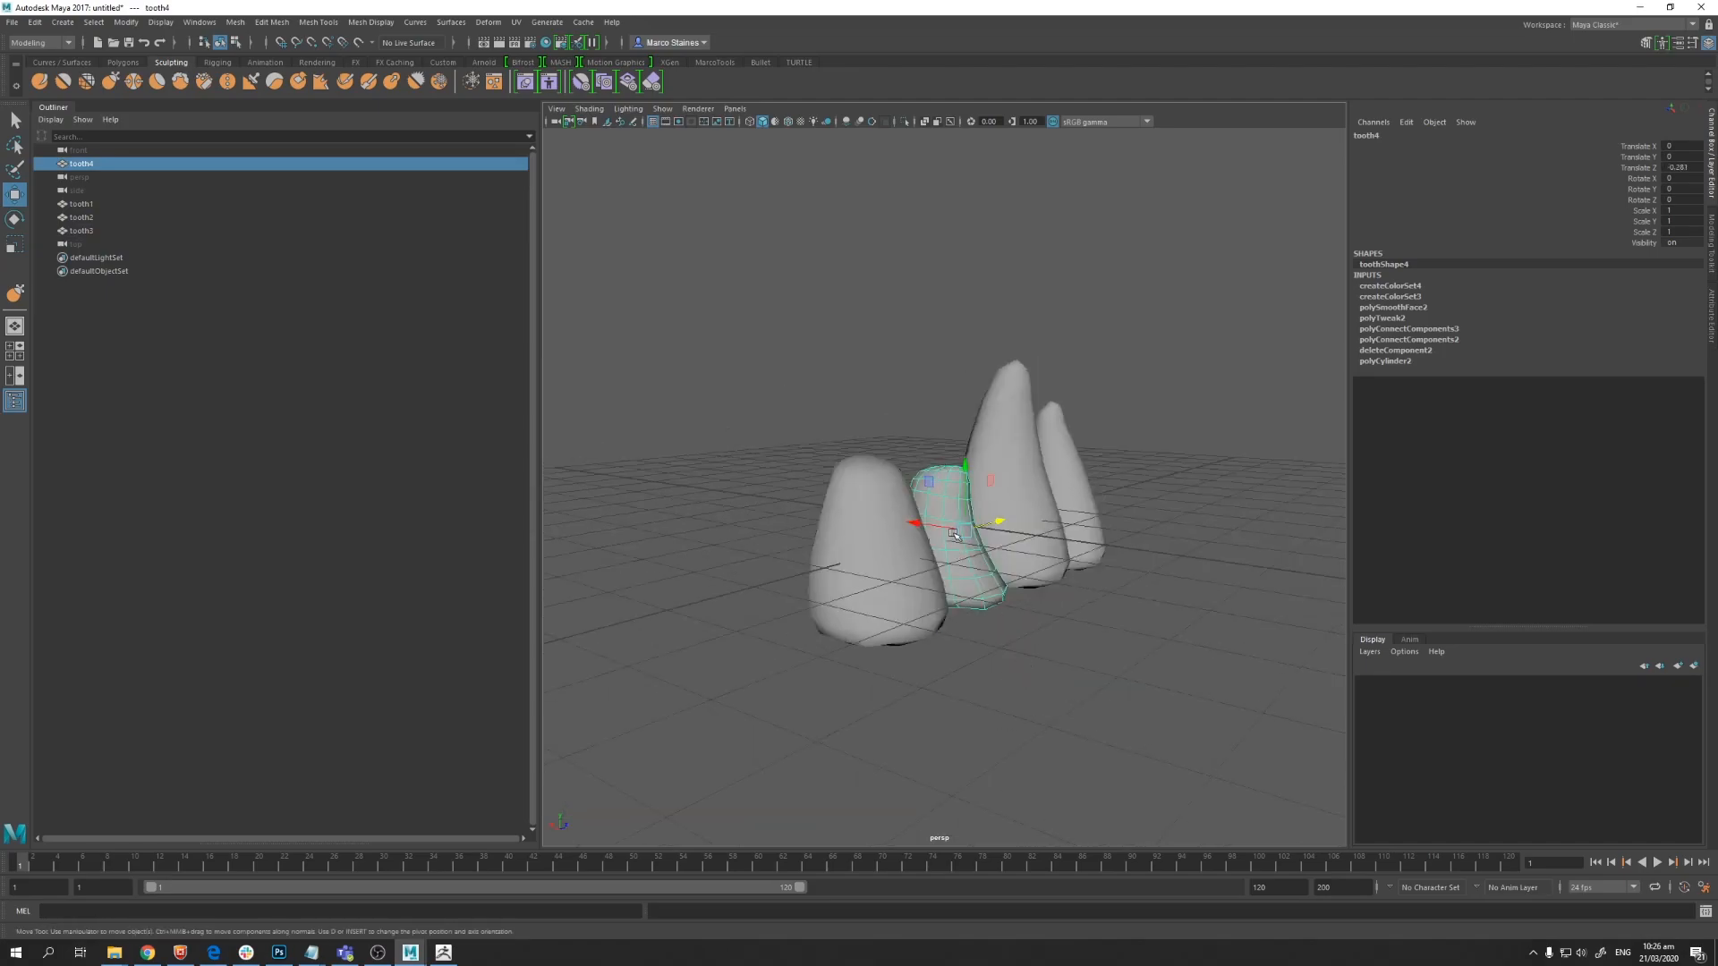
pyautogui.keyDown('alt'); pyautogui.moveTo(941, 529); pyautogui.dragTo(1015, 583); pyautogui.keyUp('alt')
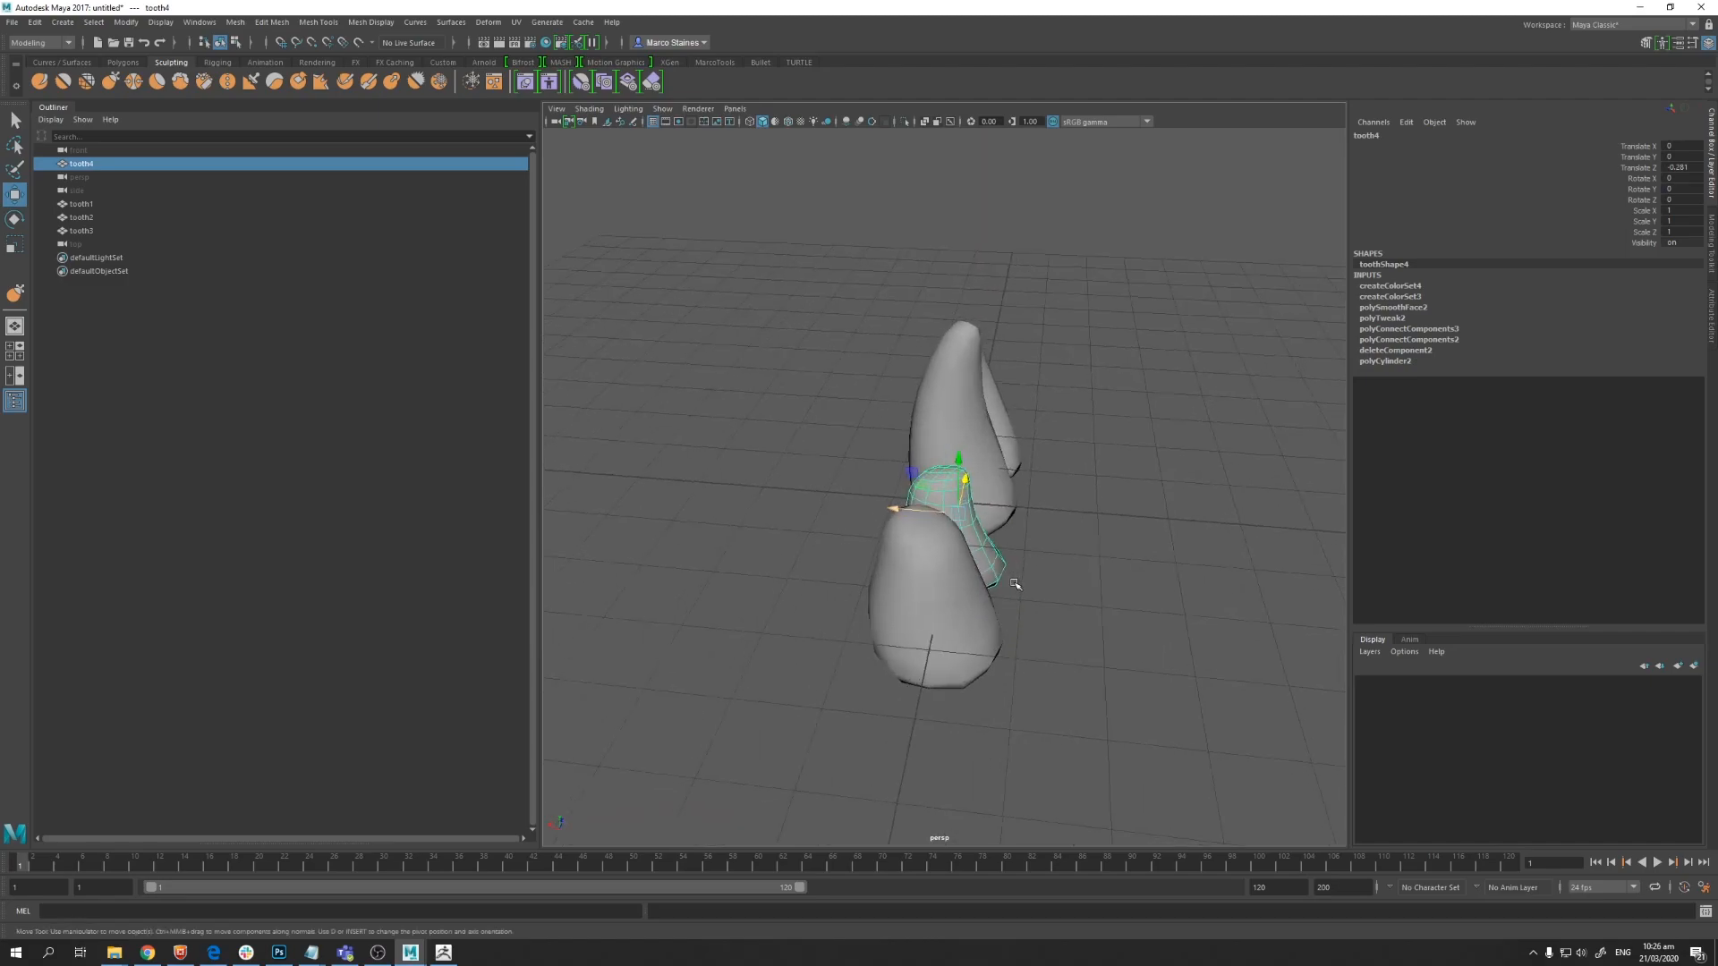
pyautogui.keyDown('alt'); pyautogui.moveTo(903, 524); pyautogui.dragTo(966, 468); pyautogui.keyUp('alt')
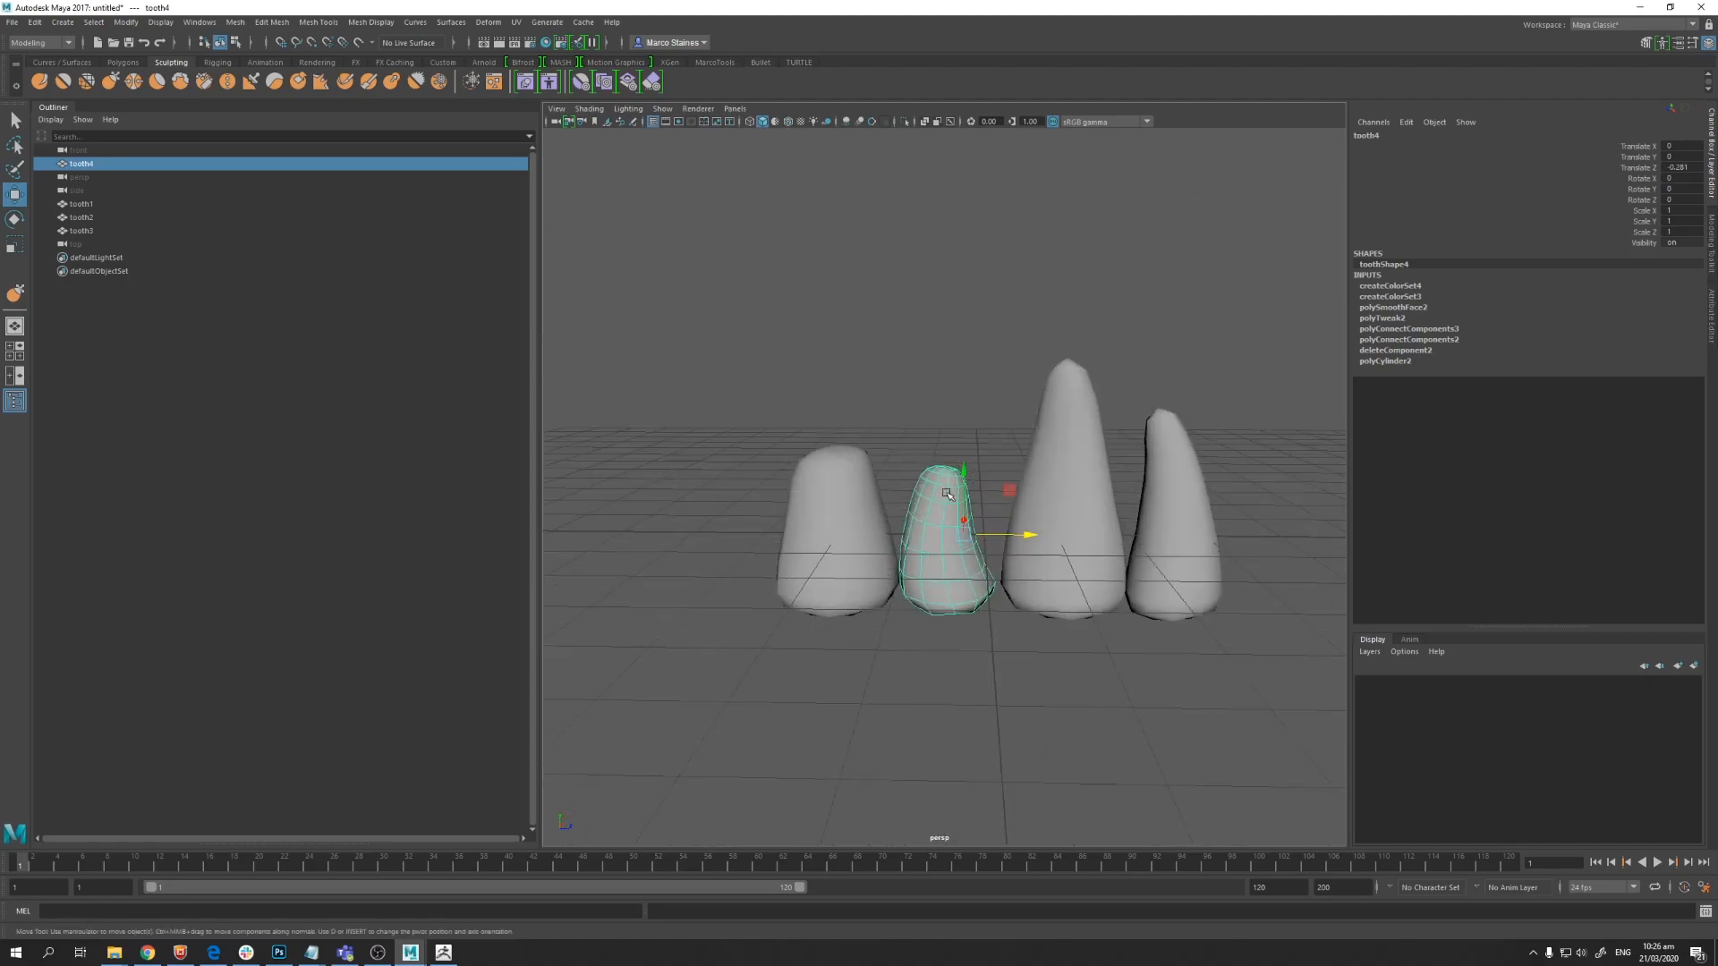
pyautogui.keyDown('alt'); pyautogui.moveTo(896, 563); pyautogui.dragTo(919, 574); pyautogui.keyUp('alt')
pyautogui.keyDown('alt'); pyautogui.moveTo(922, 648); pyautogui.dragTo(812, 528); pyautogui.keyUp('alt')
# Step: Create a polygon cylinder and move it beside the teeth
pyautogui.click(997, 424)
pyautogui.click(61, 22)
pyautogui.moveTo(119, 70)
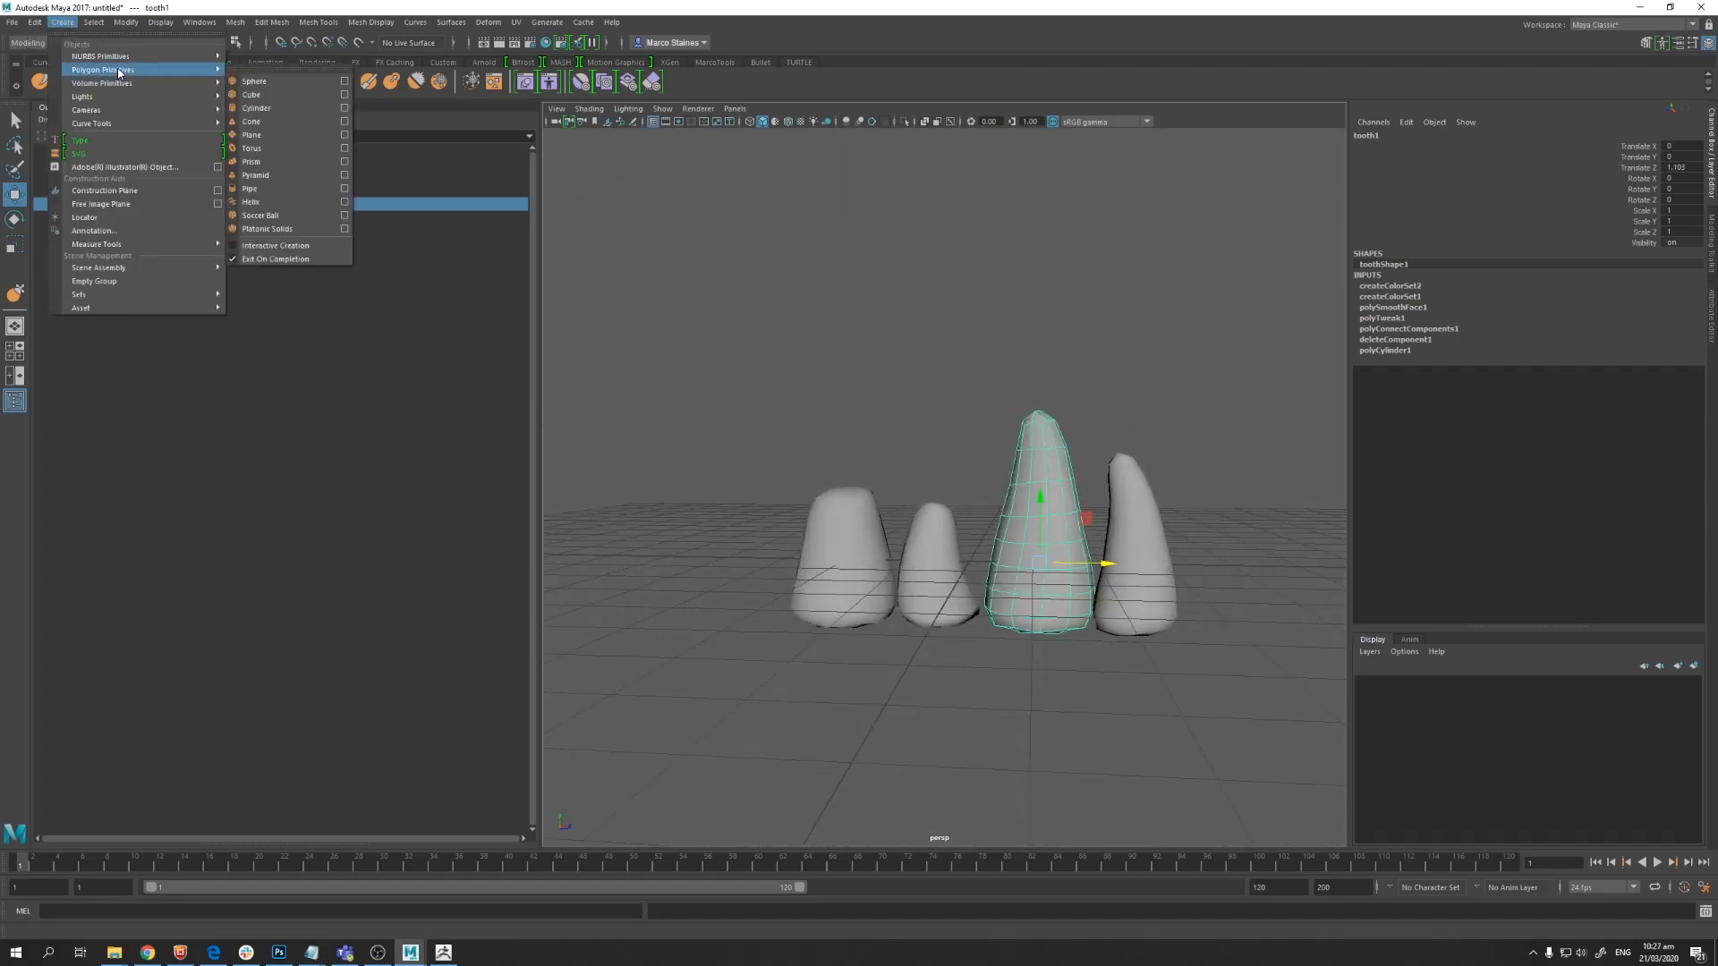
pyautogui.click(255, 108)
pyautogui.moveTo(954, 519)
pyautogui.keyDown('alt'); pyautogui.mouseDown()
pyautogui.moveTo(915, 497)
pyautogui.moveTo(939, 507)
pyautogui.mouseUp(); pyautogui.keyUp('alt')
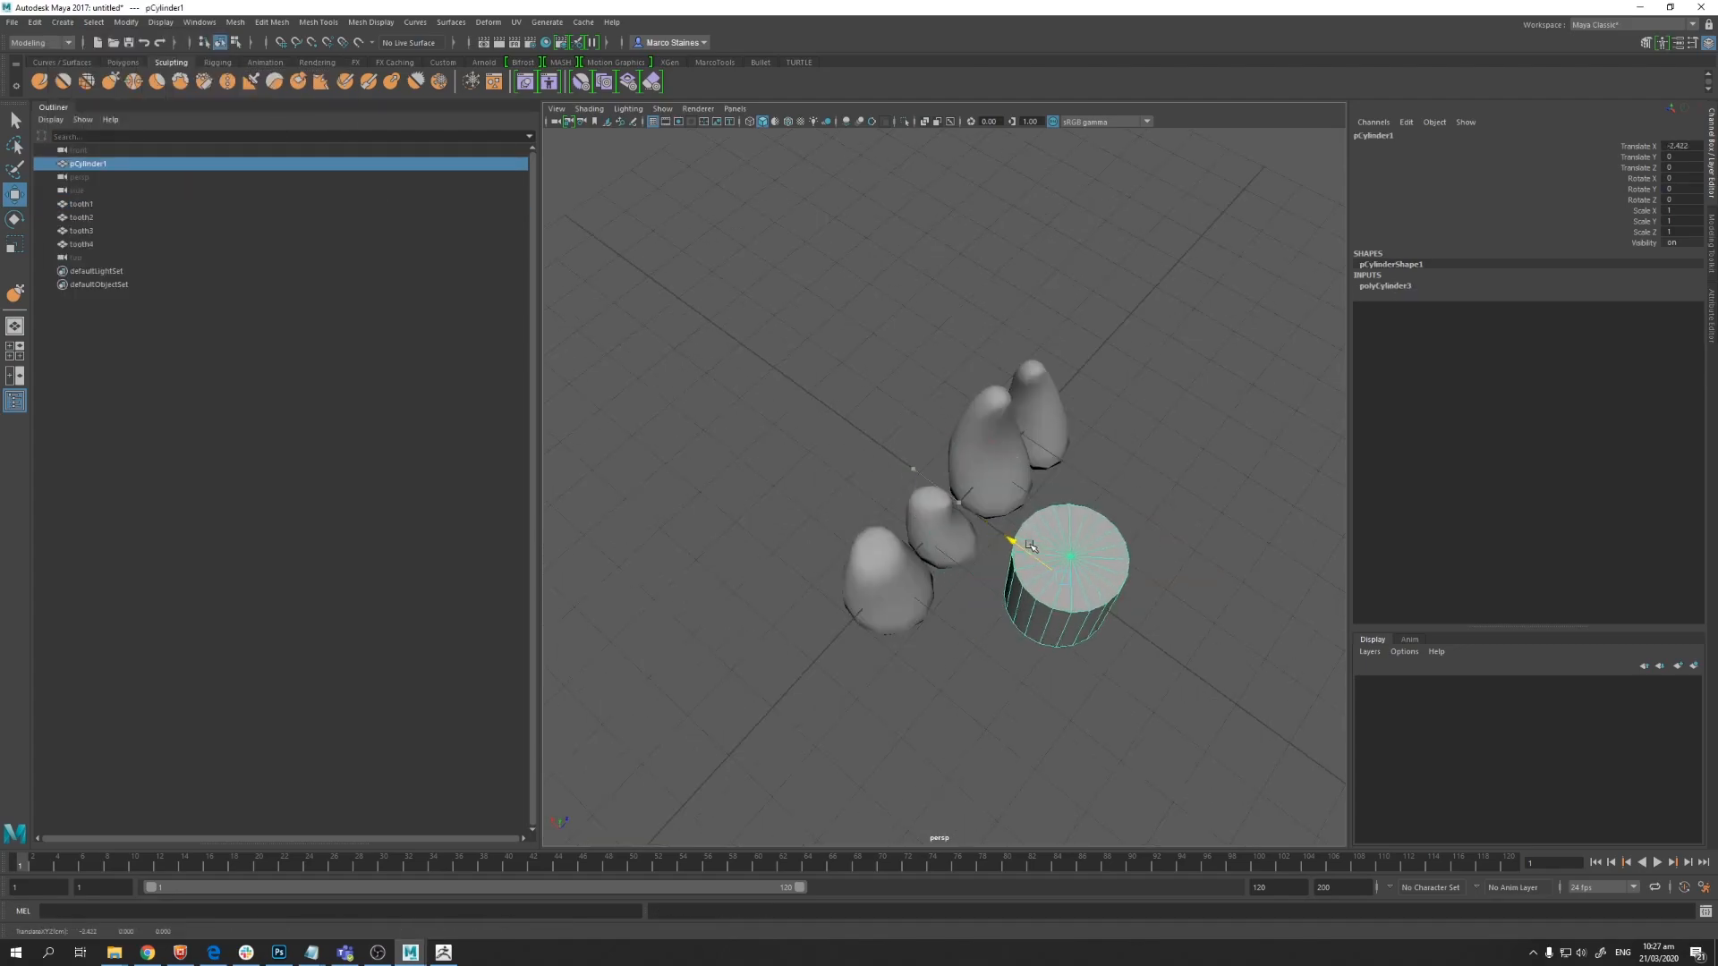
# Step: Set the cylinder's Subdivisions Axis to 6 and Subdivisions Height to 4
pyautogui.click(1710, 318)
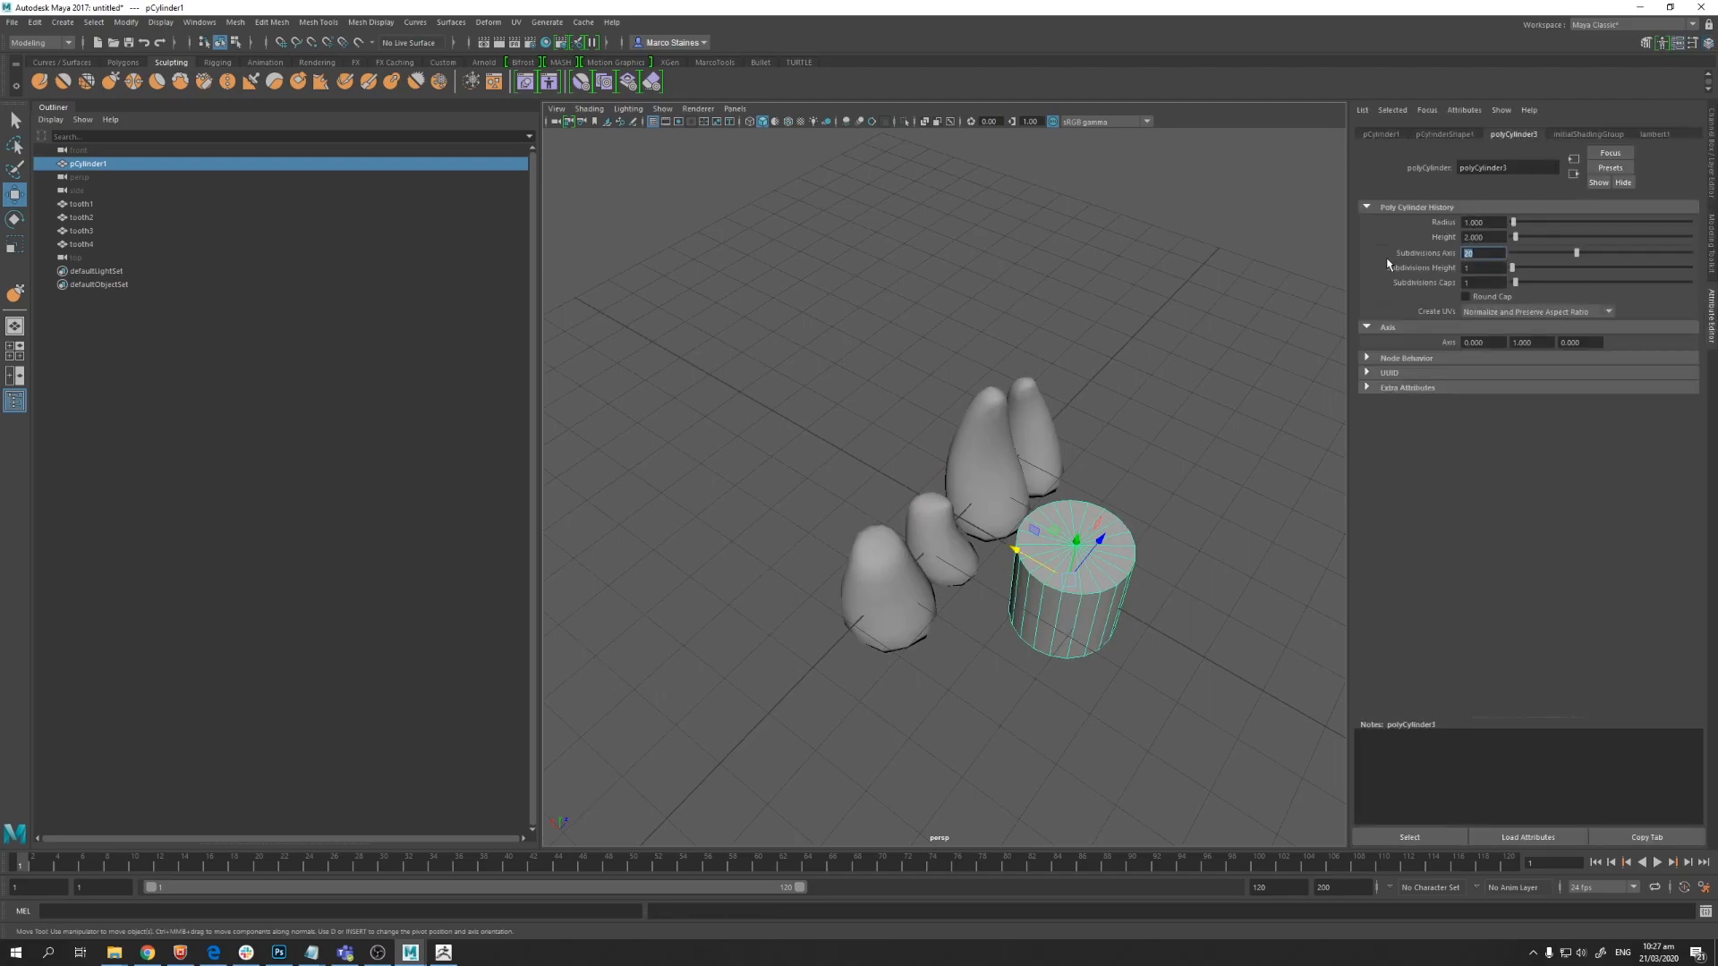
pyautogui.write('6')
pyautogui.press('Return')
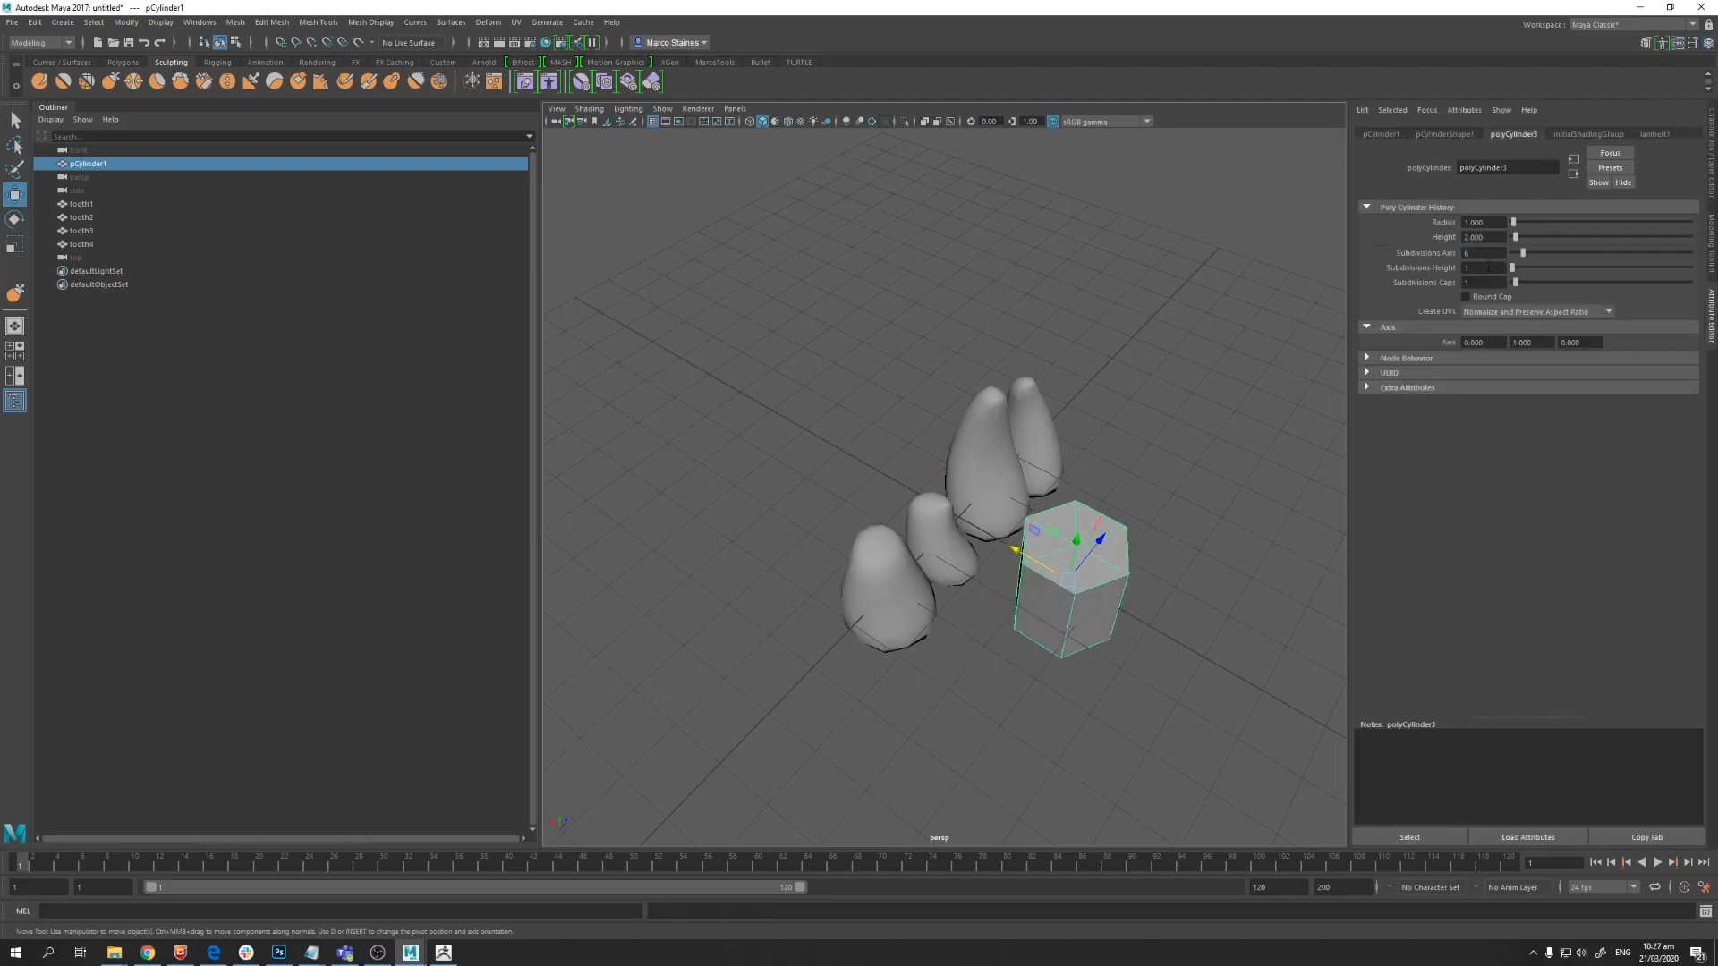
pyautogui.write('4')
pyautogui.press('Return')
# Step: Select the six radial edges of the cylinder's cap
pyautogui.keyDown('alt'); pyautogui.moveTo(1193, 610); pyautogui.dragTo(1011, 447); pyautogui.keyUp('alt')
pyautogui.keyDown('alt'); pyautogui.moveTo(1011, 448); pyautogui.dragTo(1066, 380, button='right'); pyautogui.keyUp('alt')
pyautogui.keyDown('alt'); pyautogui.moveTo(1065, 379); pyautogui.dragTo(1074, 443); pyautogui.keyUp('alt')
pyautogui.keyDown('alt'); pyautogui.moveTo(1073, 443); pyautogui.dragTo(1013, 262, button='middle'); pyautogui.keyUp('alt')
pyautogui.keyDown('alt'); pyautogui.moveTo(1012, 261); pyautogui.dragTo(931, 340, button='right'); pyautogui.keyUp('alt')
pyautogui.keyDown('alt'); pyautogui.moveTo(930, 340); pyautogui.dragTo(940, 416); pyautogui.keyUp('alt')
pyautogui.moveTo(940, 415); pyautogui.dragTo(936, 380, button='right')
pyautogui.click(933, 413)
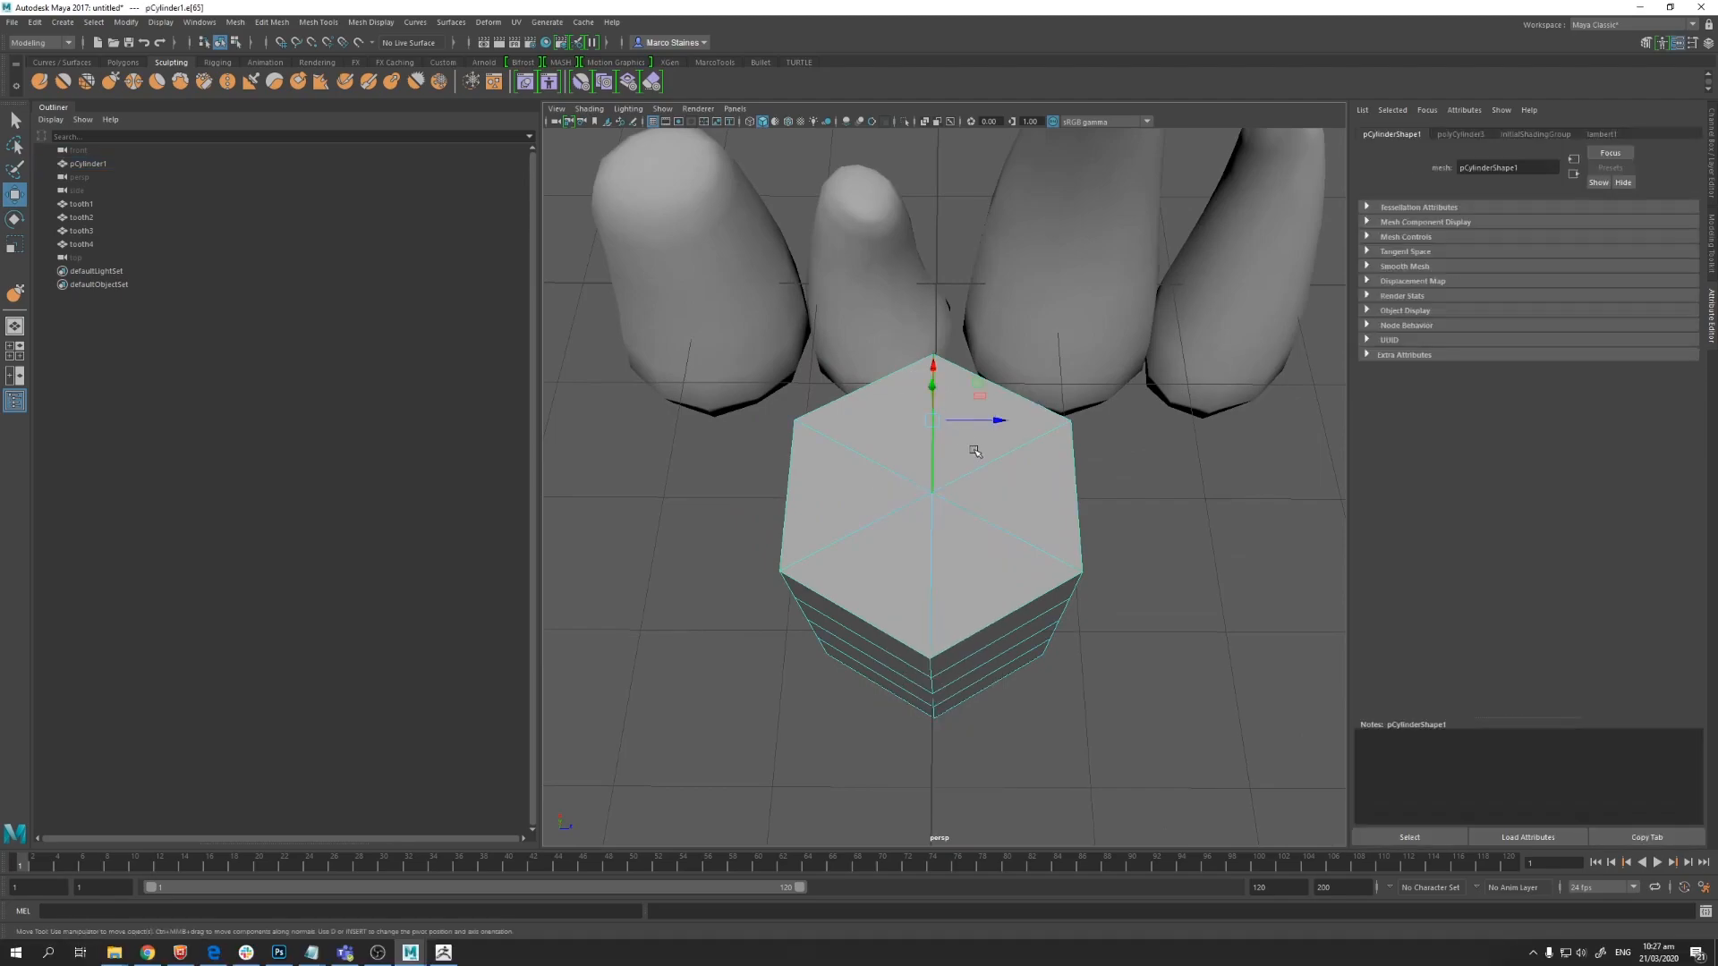
pyautogui.keyDown('shift'); pyautogui.click(995, 465); pyautogui.keyUp('shift')
pyautogui.keyDown('shift'); pyautogui.click(1006, 532); pyautogui.keyUp('shift')
pyautogui.keyDown('shift'); pyautogui.click(936, 559); pyautogui.keyUp('shift')
pyautogui.keyDown('shift'); pyautogui.click(858, 530); pyautogui.keyUp('shift')
pyautogui.keyDown('shift'); pyautogui.click(852, 451); pyautogui.keyUp('shift')
pyautogui.keyDown('alt'); pyautogui.moveTo(949, 617); pyautogui.dragTo(947, 482); pyautogui.keyUp('alt')
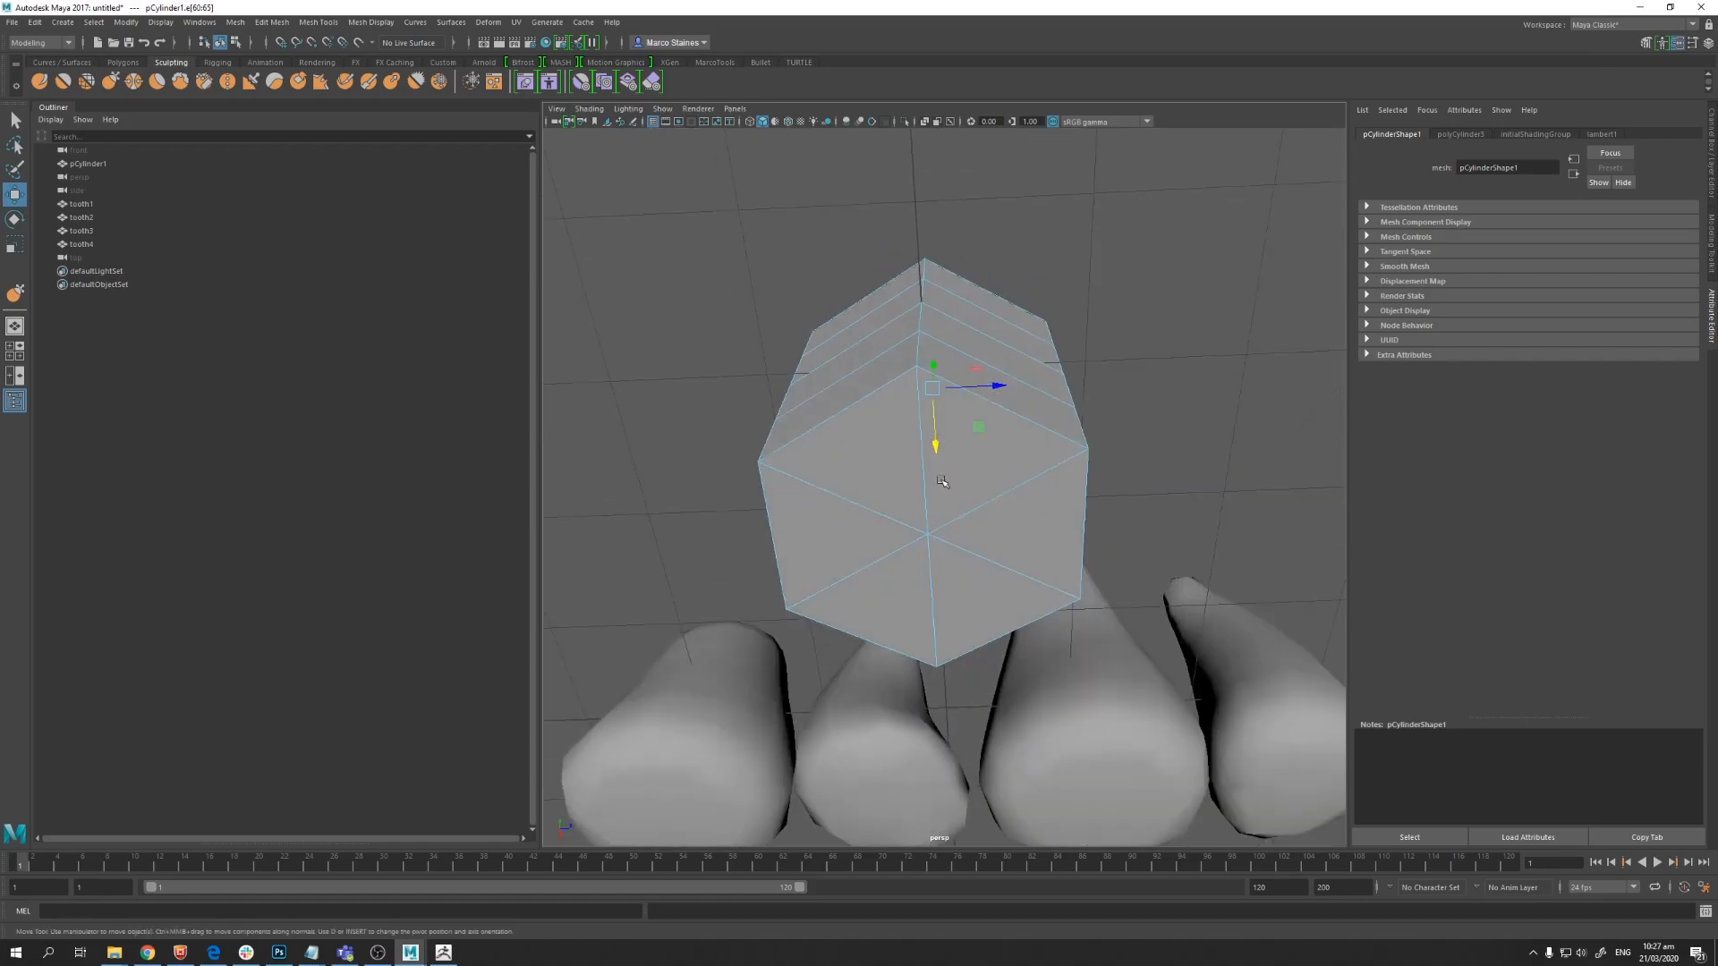
# Step: Delete the radial edges from the cylinder's top cap
pyautogui.keyDown('shift'); pyautogui.click(939, 472); pyautogui.keyUp('shift')
pyautogui.keyDown('shift'); pyautogui.click(995, 495); pyautogui.keyUp('shift')
pyautogui.keyDown('shift'); pyautogui.click(927, 596); pyautogui.keyUp('shift')
pyautogui.keyDown('shift'); pyautogui.click(863, 560); pyautogui.keyUp('shift')
pyautogui.keyDown('alt'); pyautogui.moveTo(863, 559); pyautogui.dragTo(767, 583); pyautogui.keyUp('alt')
pyautogui.click(767, 583)
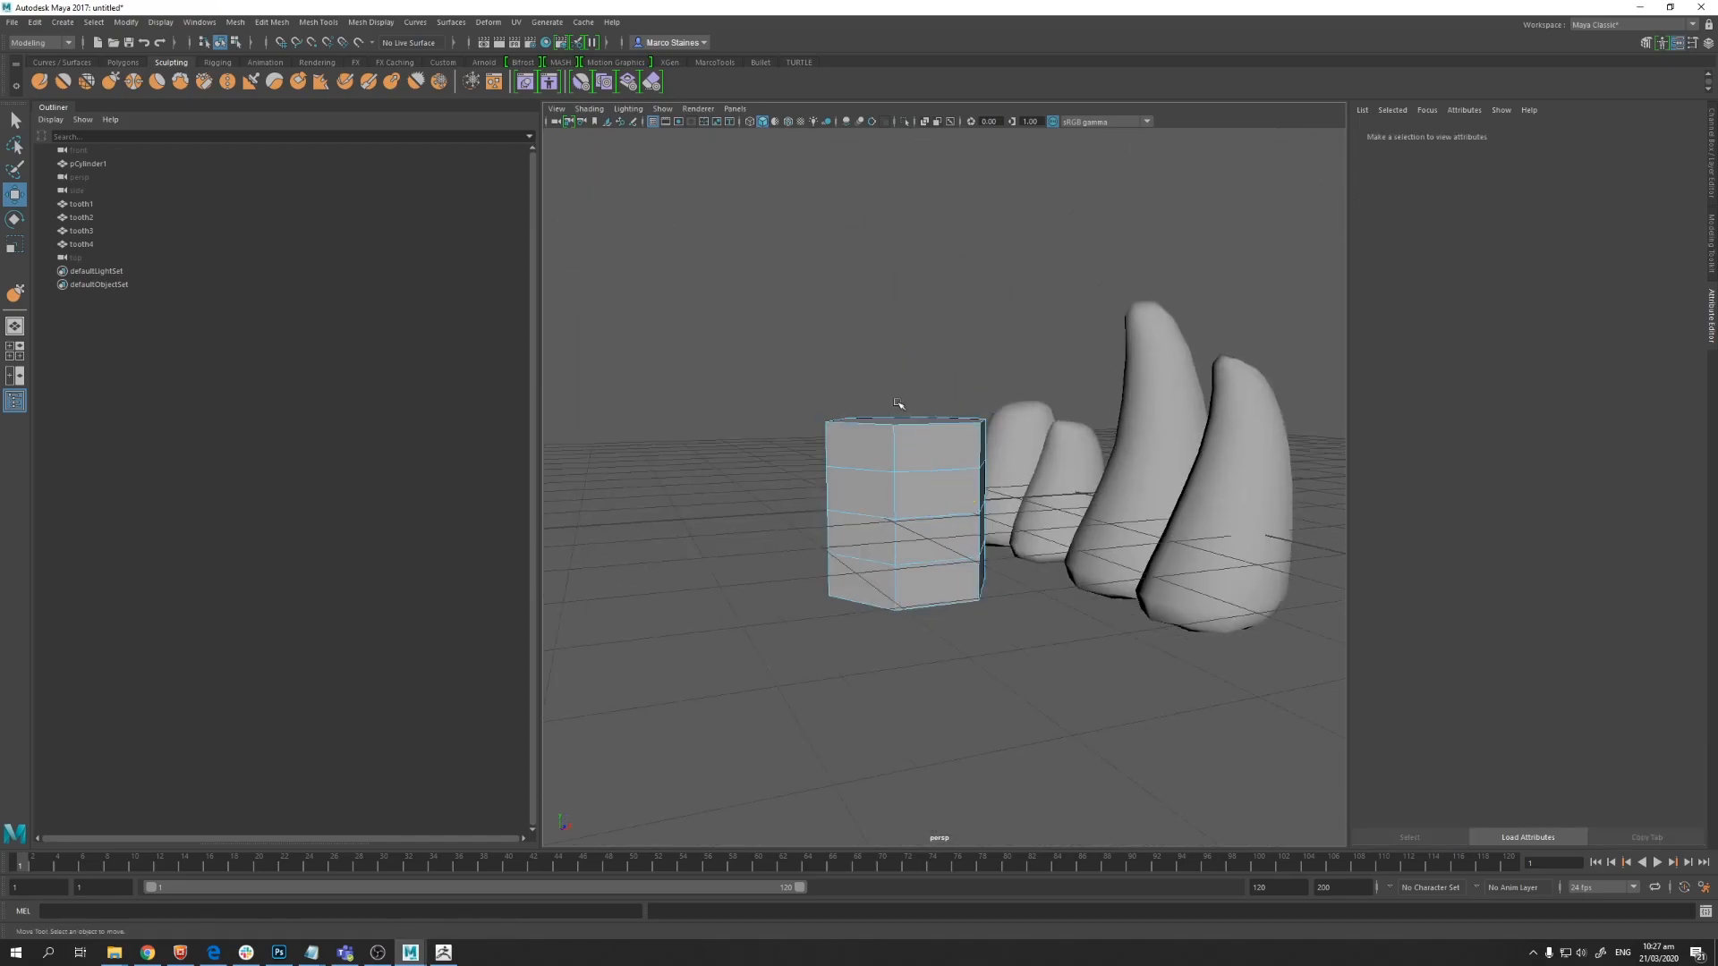
pyautogui.keyDown('alt'); pyautogui.moveTo(907, 458); pyautogui.dragTo(921, 510); pyautogui.keyUp('alt')
pyautogui.keyDown('alt'); pyautogui.moveTo(921, 510); pyautogui.dragTo(990, 460, button='right'); pyautogui.keyUp('alt')
pyautogui.keyDown('alt'); pyautogui.moveTo(990, 459); pyautogui.dragTo(1118, 562, button='middle'); pyautogui.keyUp('alt')
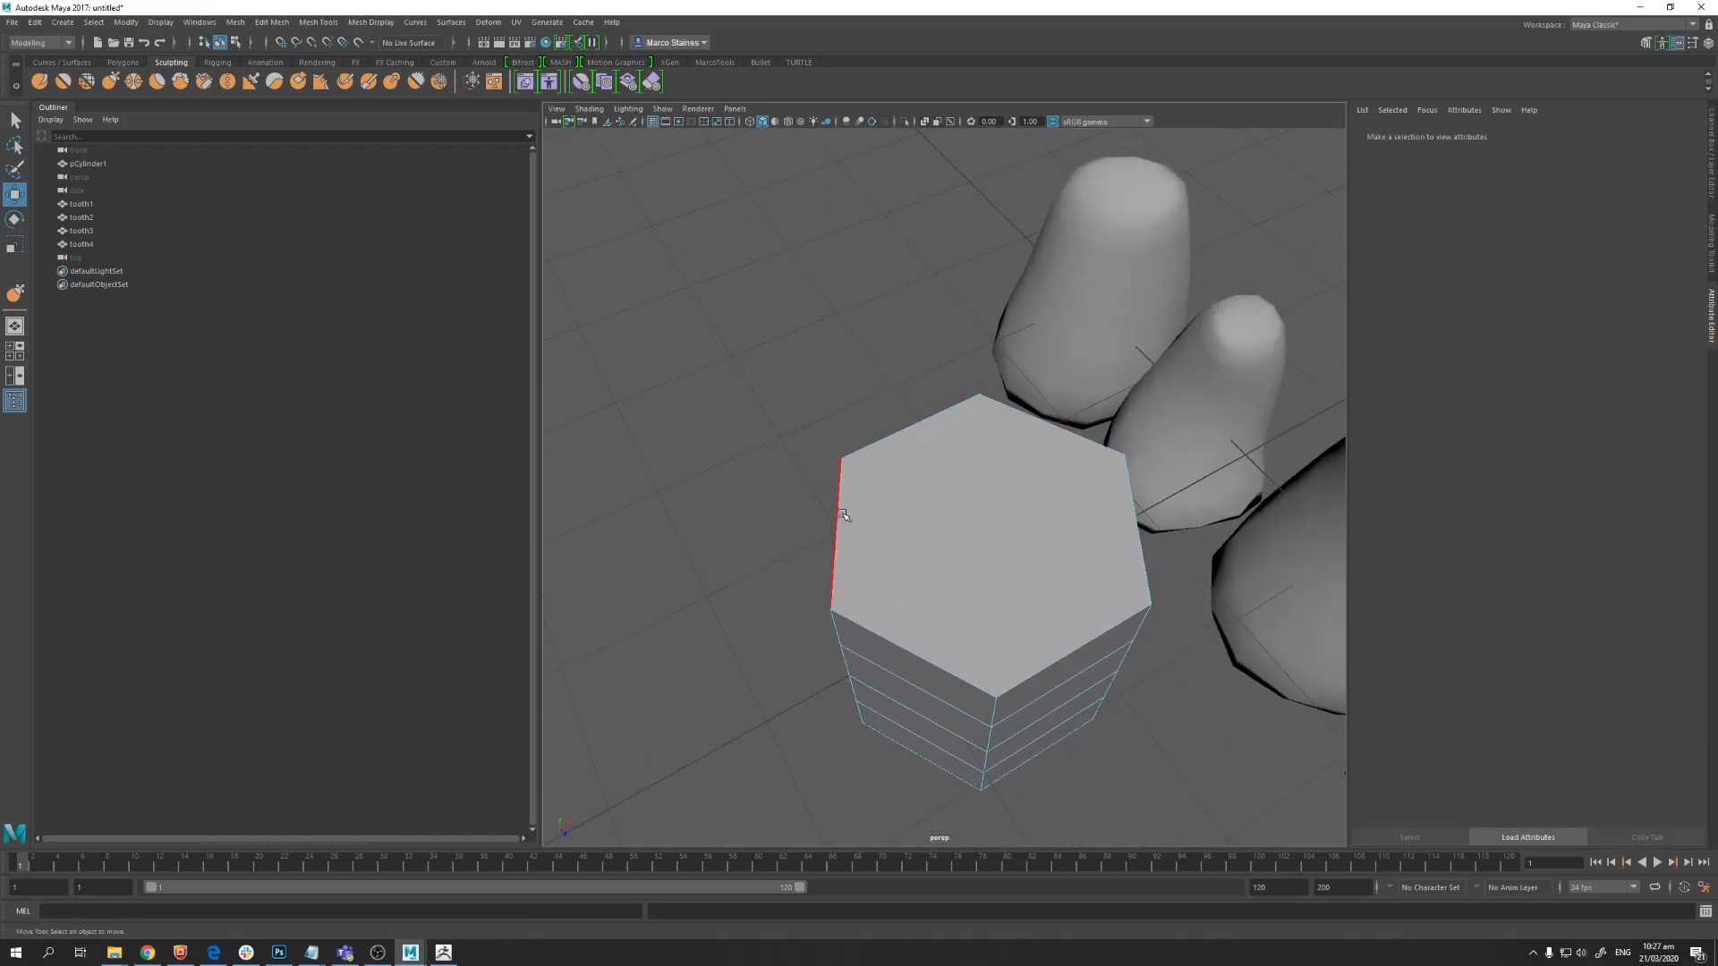
# Step: Connect two opposite vertices across the cylinder's top cap
pyautogui.moveTo(977, 483); pyautogui.dragTo(1005, 480, button='right')
pyautogui.click(1114, 457)
pyautogui.keyDown('shift'); pyautogui.click(839, 598); pyautogui.keyUp('shift')
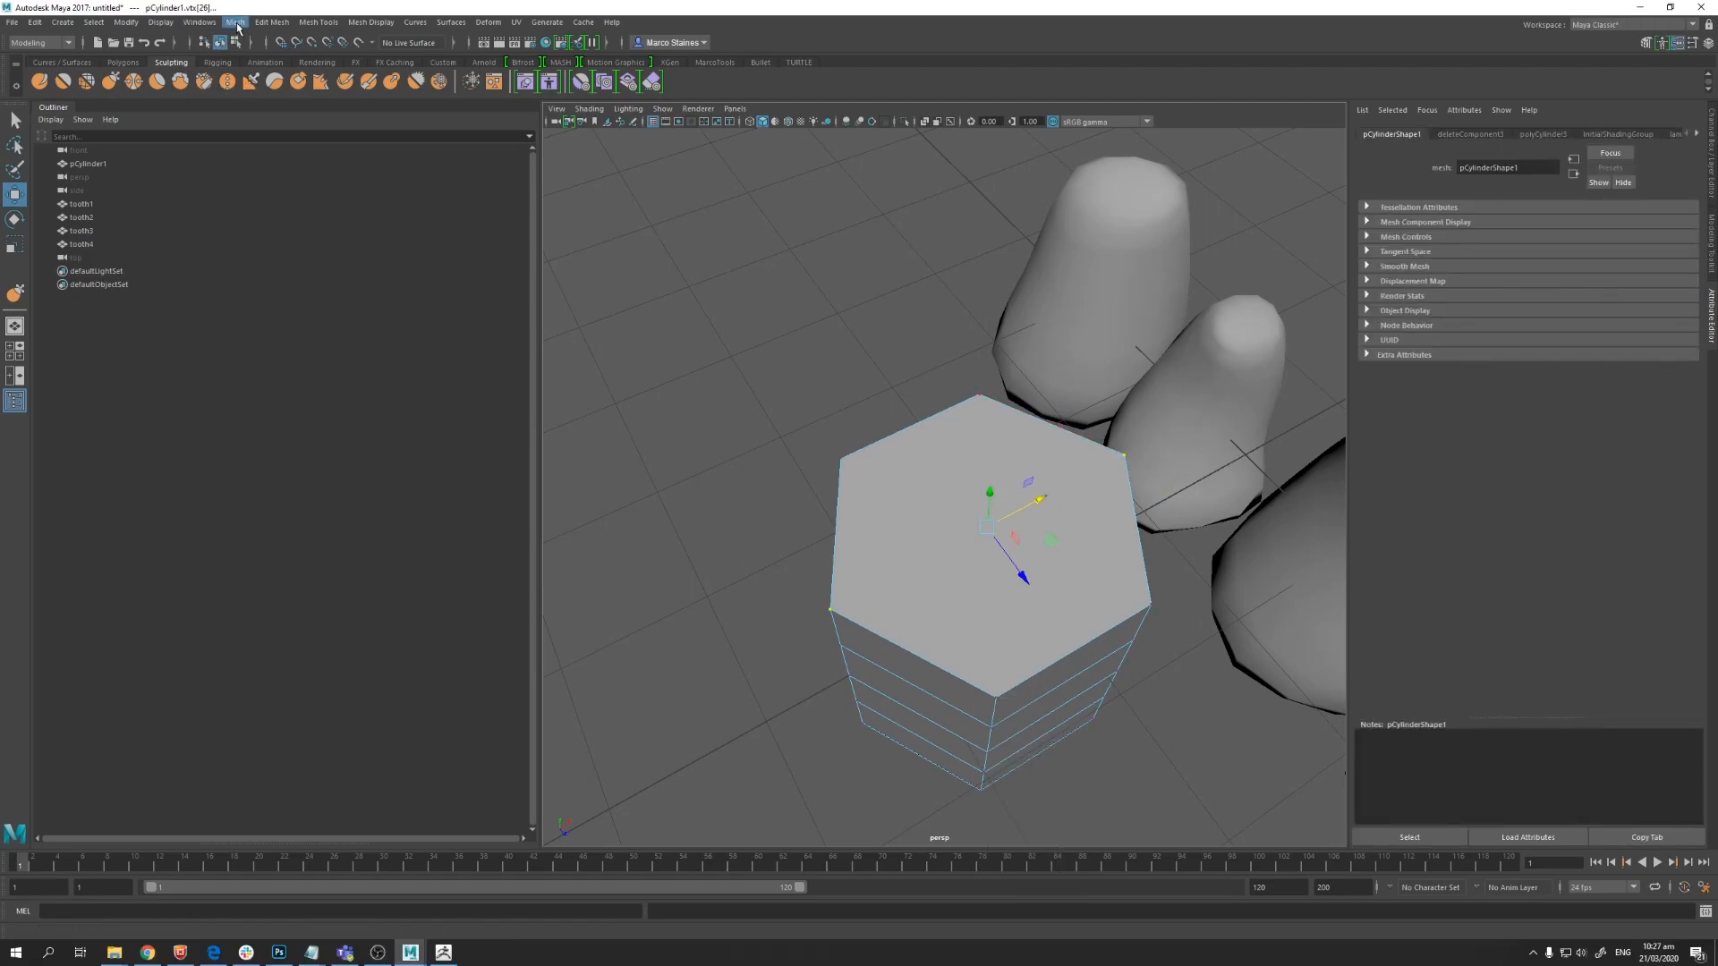
pyautogui.click(272, 22)
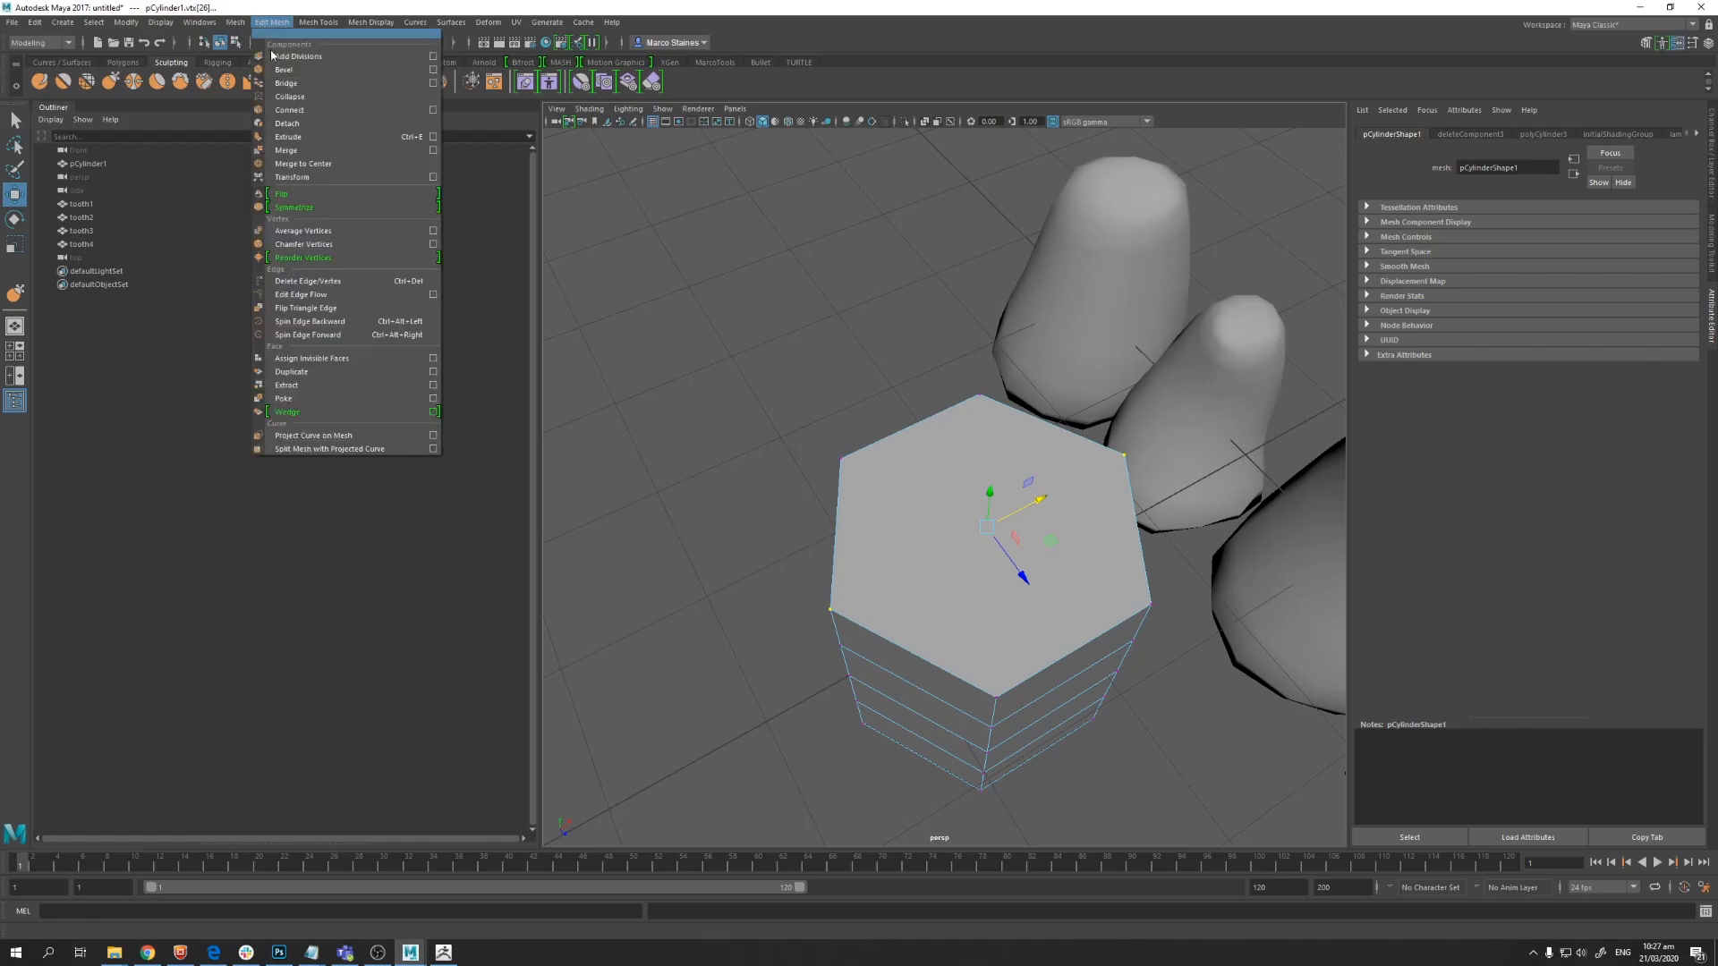
pyautogui.click(305, 110)
# Step: Connect two opposite vertices across the cylinder's bottom cap
pyautogui.keyDown('alt'); pyautogui.moveTo(905, 640); pyautogui.dragTo(935, 515); pyautogui.keyUp('alt')
pyautogui.click(920, 269)
pyautogui.keyDown('shift'); pyautogui.click(1159, 612); pyautogui.keyUp('shift')
pyautogui.click(272, 22)
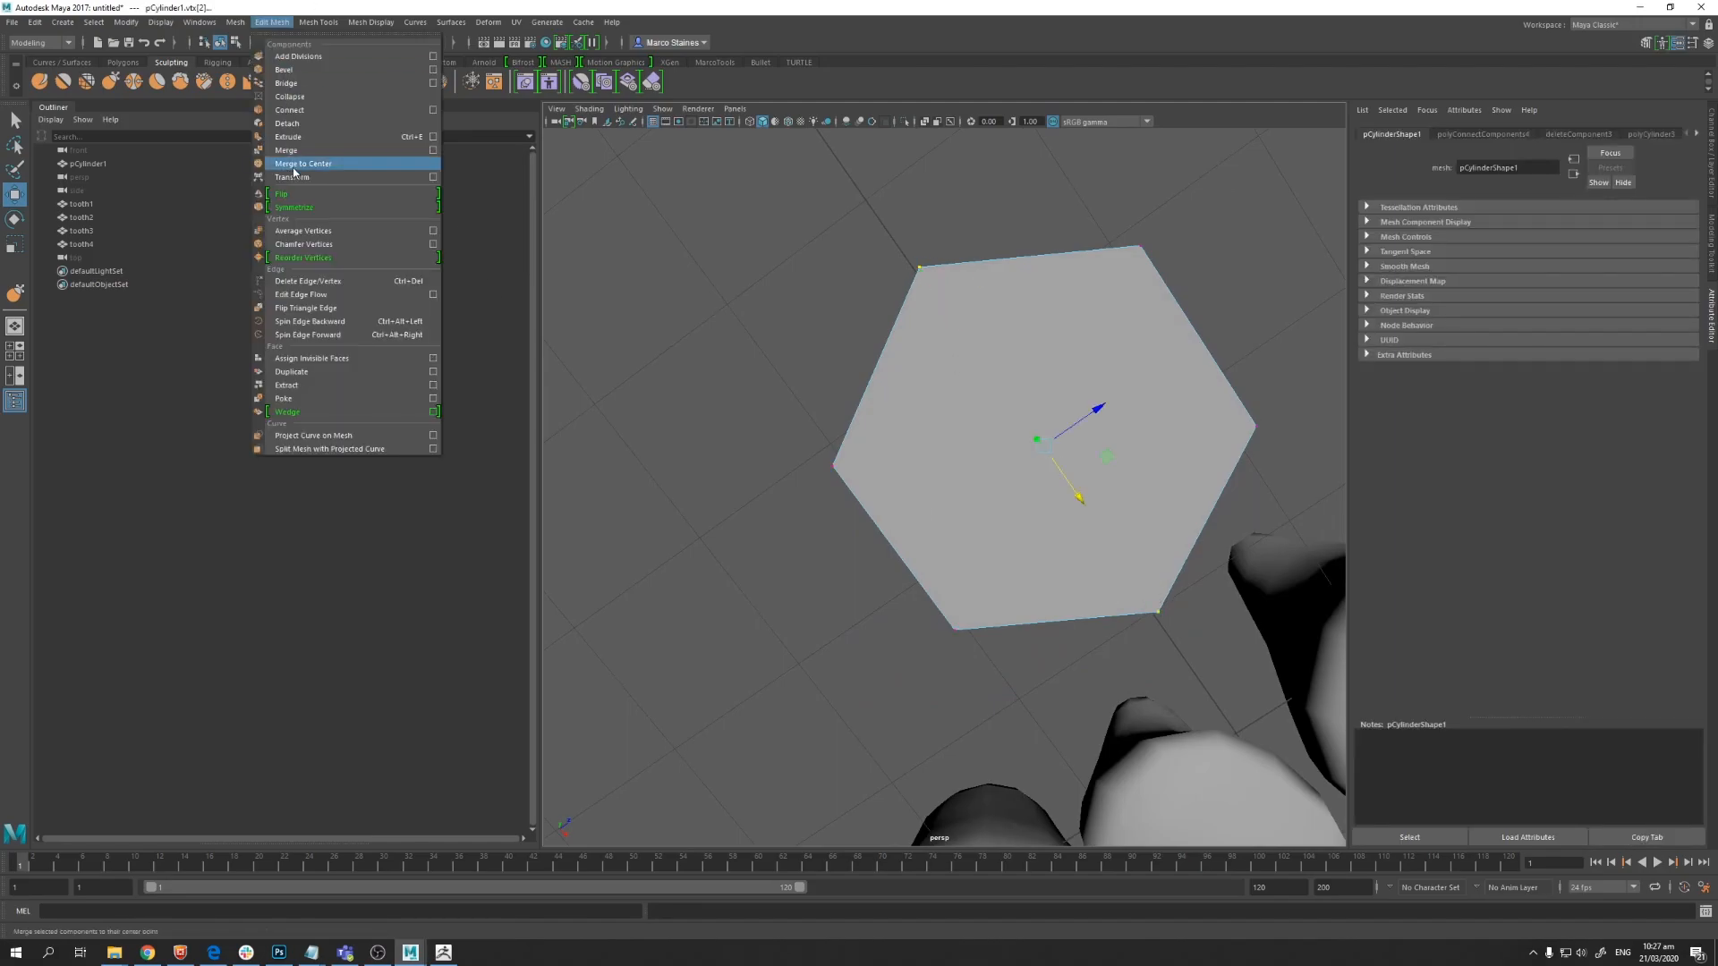
pyautogui.click(304, 110)
# Step: Scale down the top cap's new centre edge and raise it to taper the cylinder's tip
pyautogui.keyDown('alt'); pyautogui.moveTo(948, 537); pyautogui.dragTo(958, 491); pyautogui.keyUp('alt')
pyautogui.keyDown('alt'); pyautogui.moveTo(958, 492); pyautogui.dragTo(1042, 542, button='right'); pyautogui.keyUp('alt')
pyautogui.click(1067, 571)
pyautogui.keyDown('shift'); pyautogui.click(978, 579); pyautogui.keyUp('shift')
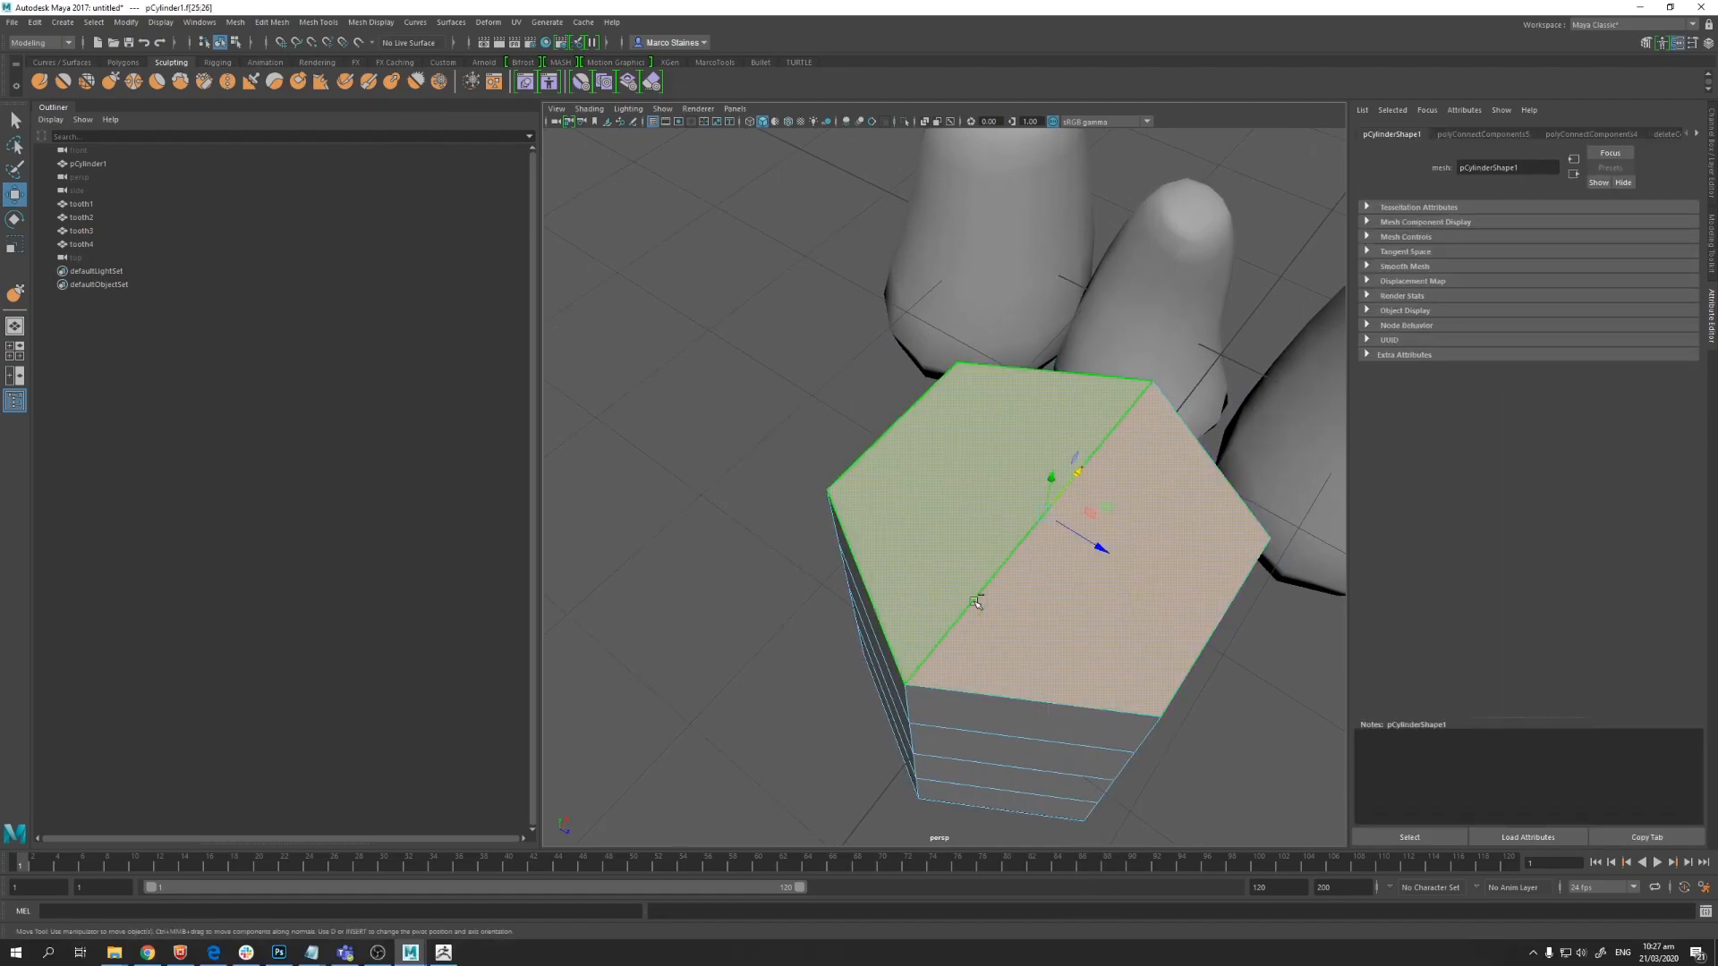
pyautogui.keyDown('alt'); pyautogui.moveTo(990, 625); pyautogui.dragTo(1032, 592); pyautogui.keyUp('alt')
pyautogui.press('e')
pyautogui.press('r')
pyautogui.moveTo(1070, 438); pyautogui.dragTo(1044, 503)
pyautogui.keyDown('alt'); pyautogui.moveTo(1044, 503); pyautogui.dragTo(974, 595, button='middle'); pyautogui.keyUp('alt')
pyautogui.press('w')
pyautogui.moveTo(1003, 444); pyautogui.dragTo(978, 287)
pyautogui.keyDown('alt'); pyautogui.moveTo(980, 487); pyautogui.dragTo(854, 488, button='right'); pyautogui.keyUp('alt')
pyautogui.hotkey('alt', 'Tab')
# Step: Select the cylinder's upper horizontal edge loops and shift them sideways to start curving the tooth
pyautogui.moveTo(947, 569); pyautogui.dragTo(935, 535, button='right')
pyautogui.click(926, 607)
pyautogui.doubleClick(1007, 605)
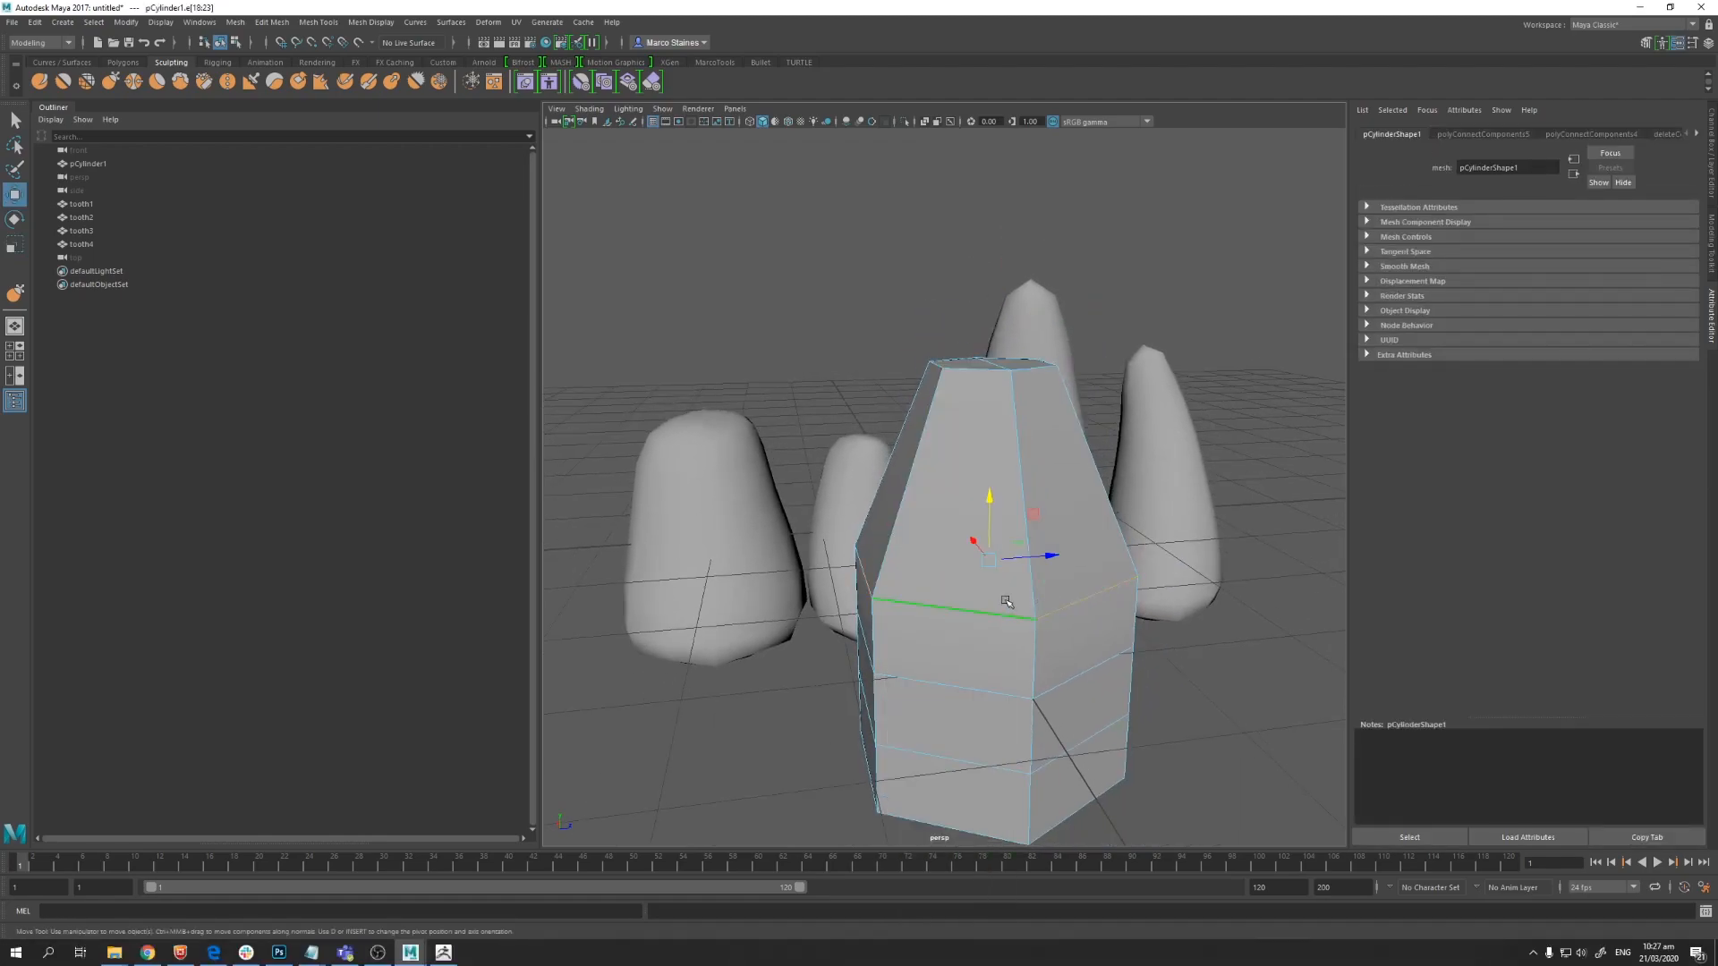
pyautogui.moveTo(985, 516)
pyautogui.mouseDown()
pyautogui.moveTo(986, 478)
pyautogui.moveTo(946, 527)
pyautogui.moveTo(1026, 526)
pyautogui.moveTo(1011, 521)
pyautogui.mouseUp()
pyautogui.press('e')
pyautogui.press('r')
pyautogui.press('w')
pyautogui.keyDown('alt'); pyautogui.moveTo(1014, 560); pyautogui.dragTo(1117, 526); pyautogui.keyUp('alt')
pyautogui.click(1039, 646)
pyautogui.doubleClick(915, 642)
pyautogui.keyDown('alt'); pyautogui.moveTo(915, 643); pyautogui.dragTo(1064, 620); pyautogui.keyUp('alt')
pyautogui.keyDown('alt'); pyautogui.moveTo(1048, 666); pyautogui.dragTo(932, 634); pyautogui.keyUp('alt')
# Step: Shift the lower and middle edge loops sideways to bend the tooth into a curved shape
pyautogui.click(960, 739)
pyautogui.keyDown('shift'); pyautogui.doubleClick(1051, 738); pyautogui.keyUp('shift')
pyautogui.moveTo(1048, 714); pyautogui.dragTo(1090, 714)
pyautogui.click(949, 643)
pyautogui.keyDown('shift'); pyautogui.doubleClick(1108, 642); pyautogui.keyUp('shift')
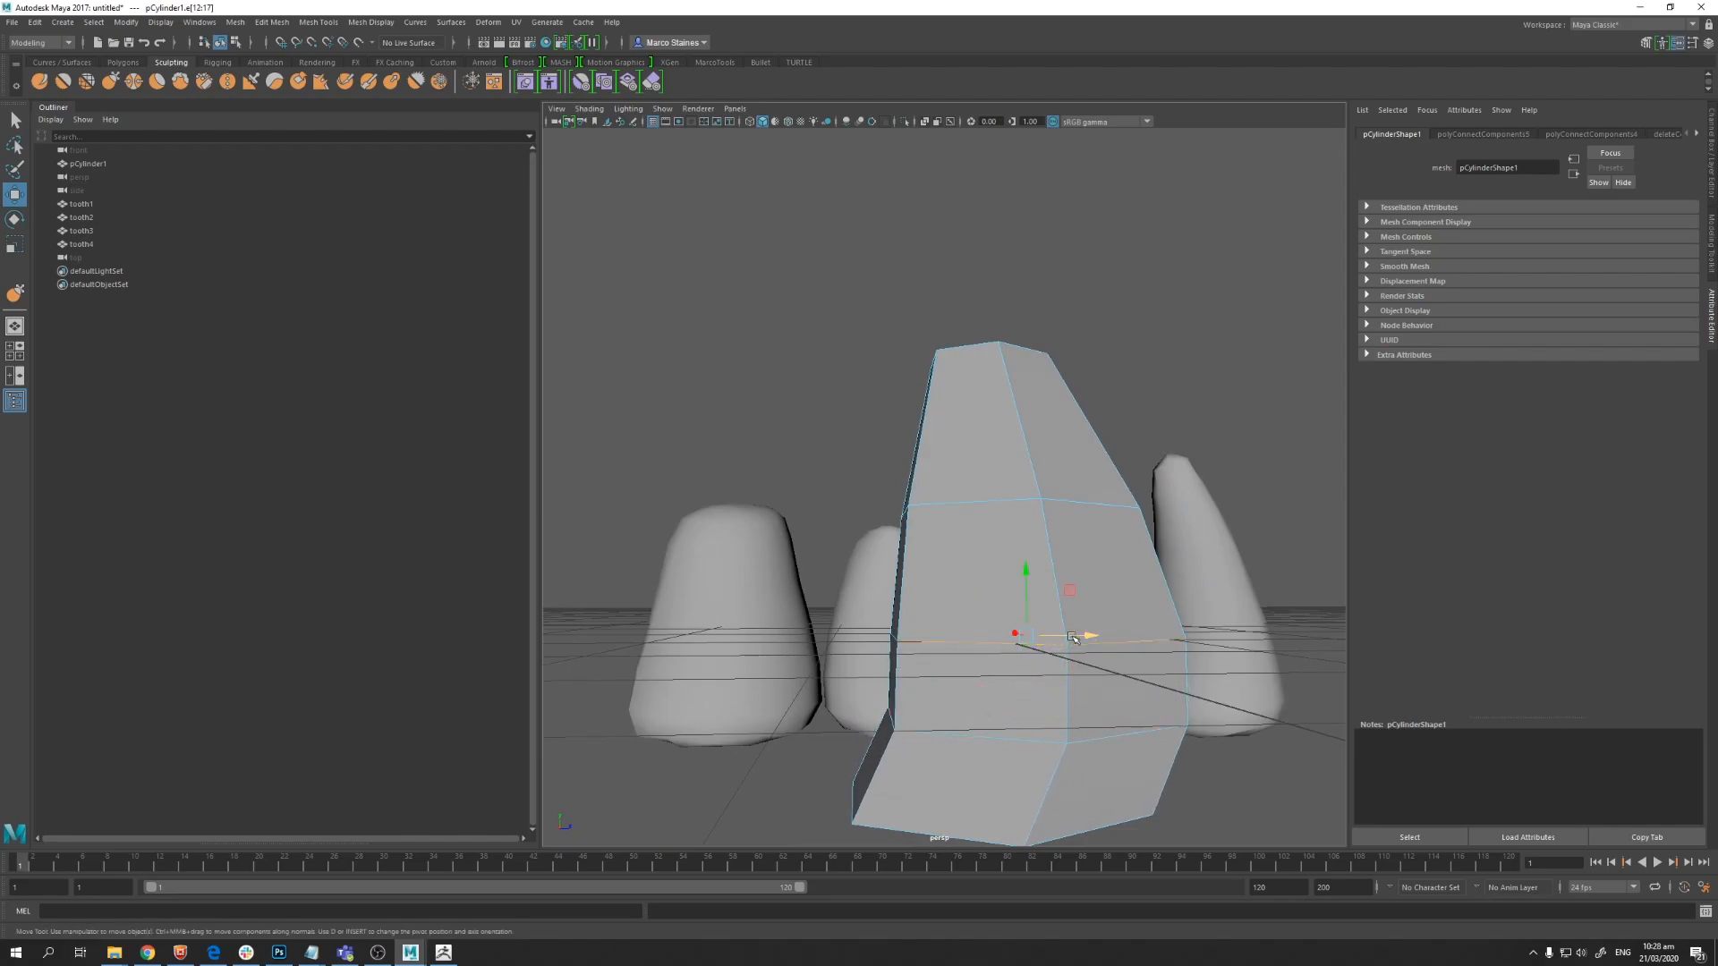
pyautogui.moveTo(1078, 635); pyautogui.dragTo(1097, 632)
pyautogui.click(937, 498)
pyautogui.keyDown('shift'); pyautogui.doubleClick(1054, 502); pyautogui.keyUp('shift')
pyautogui.moveTo(1044, 516); pyautogui.dragTo(1075, 517)
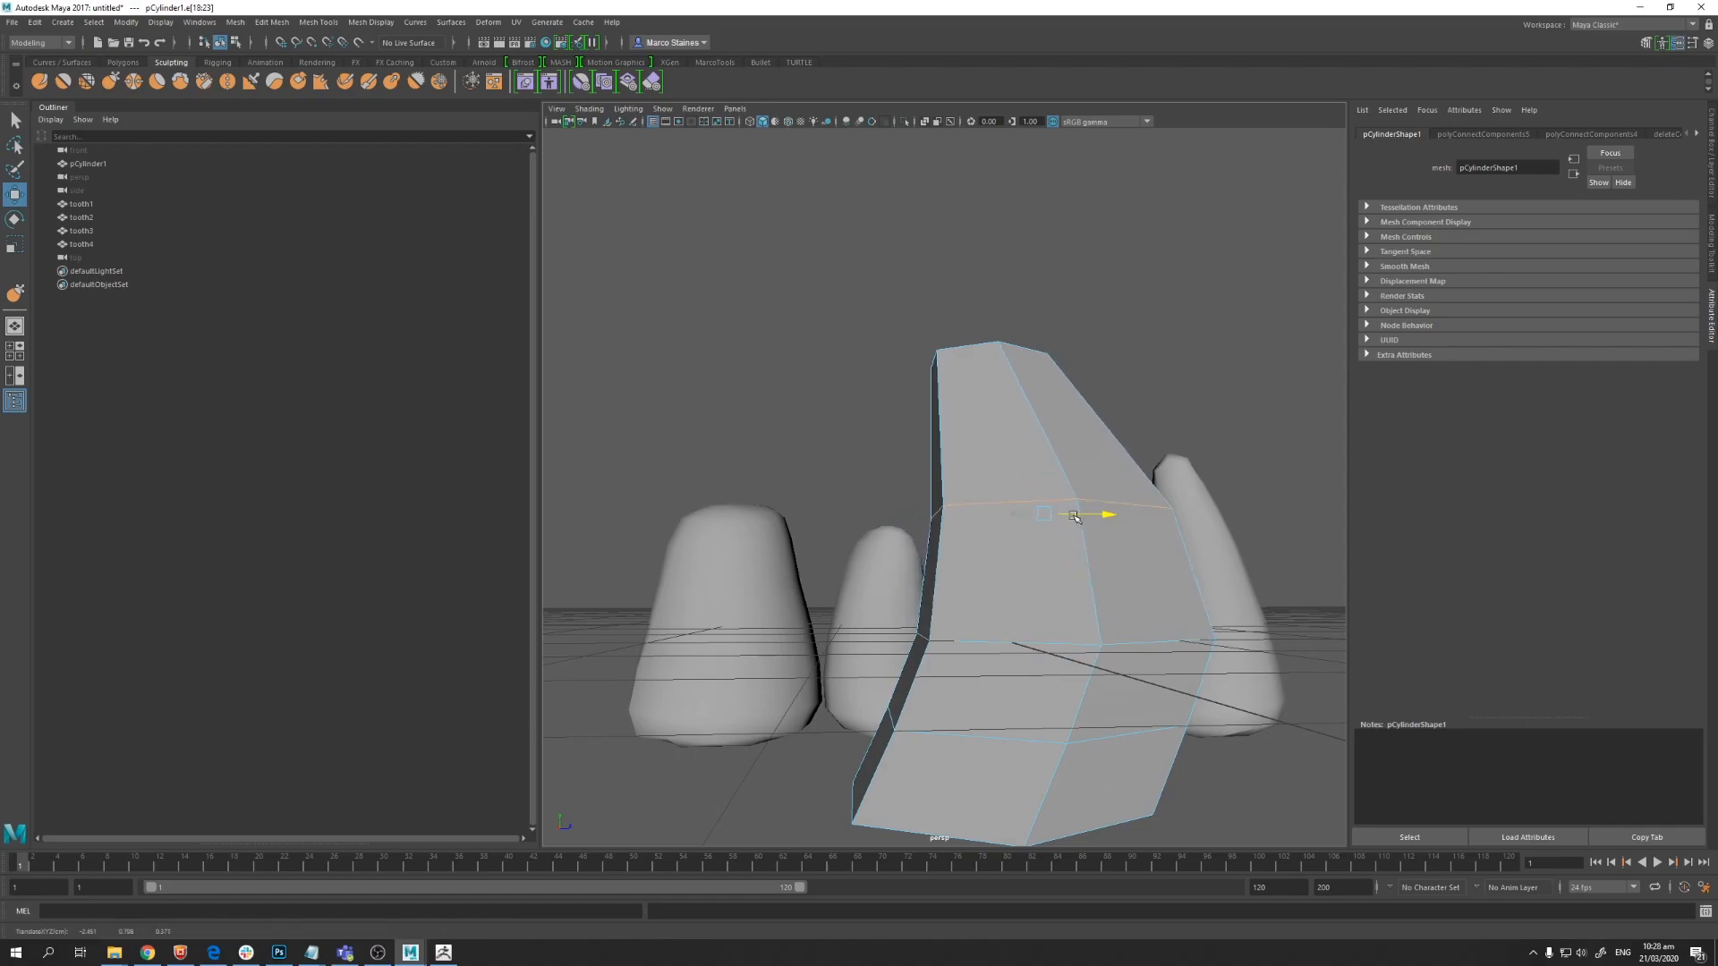
pyautogui.keyDown('alt'); pyautogui.moveTo(783, 593); pyautogui.dragTo(908, 534); pyautogui.keyUp('alt')
pyautogui.keyDown('alt'); pyautogui.moveTo(829, 478); pyautogui.dragTo(949, 519); pyautogui.keyUp('alt')
pyautogui.moveTo(985, 412); pyautogui.dragTo(1033, 384, button='right')
# Step: Apply Smooth to the tooth mesh
pyautogui.click(236, 23)
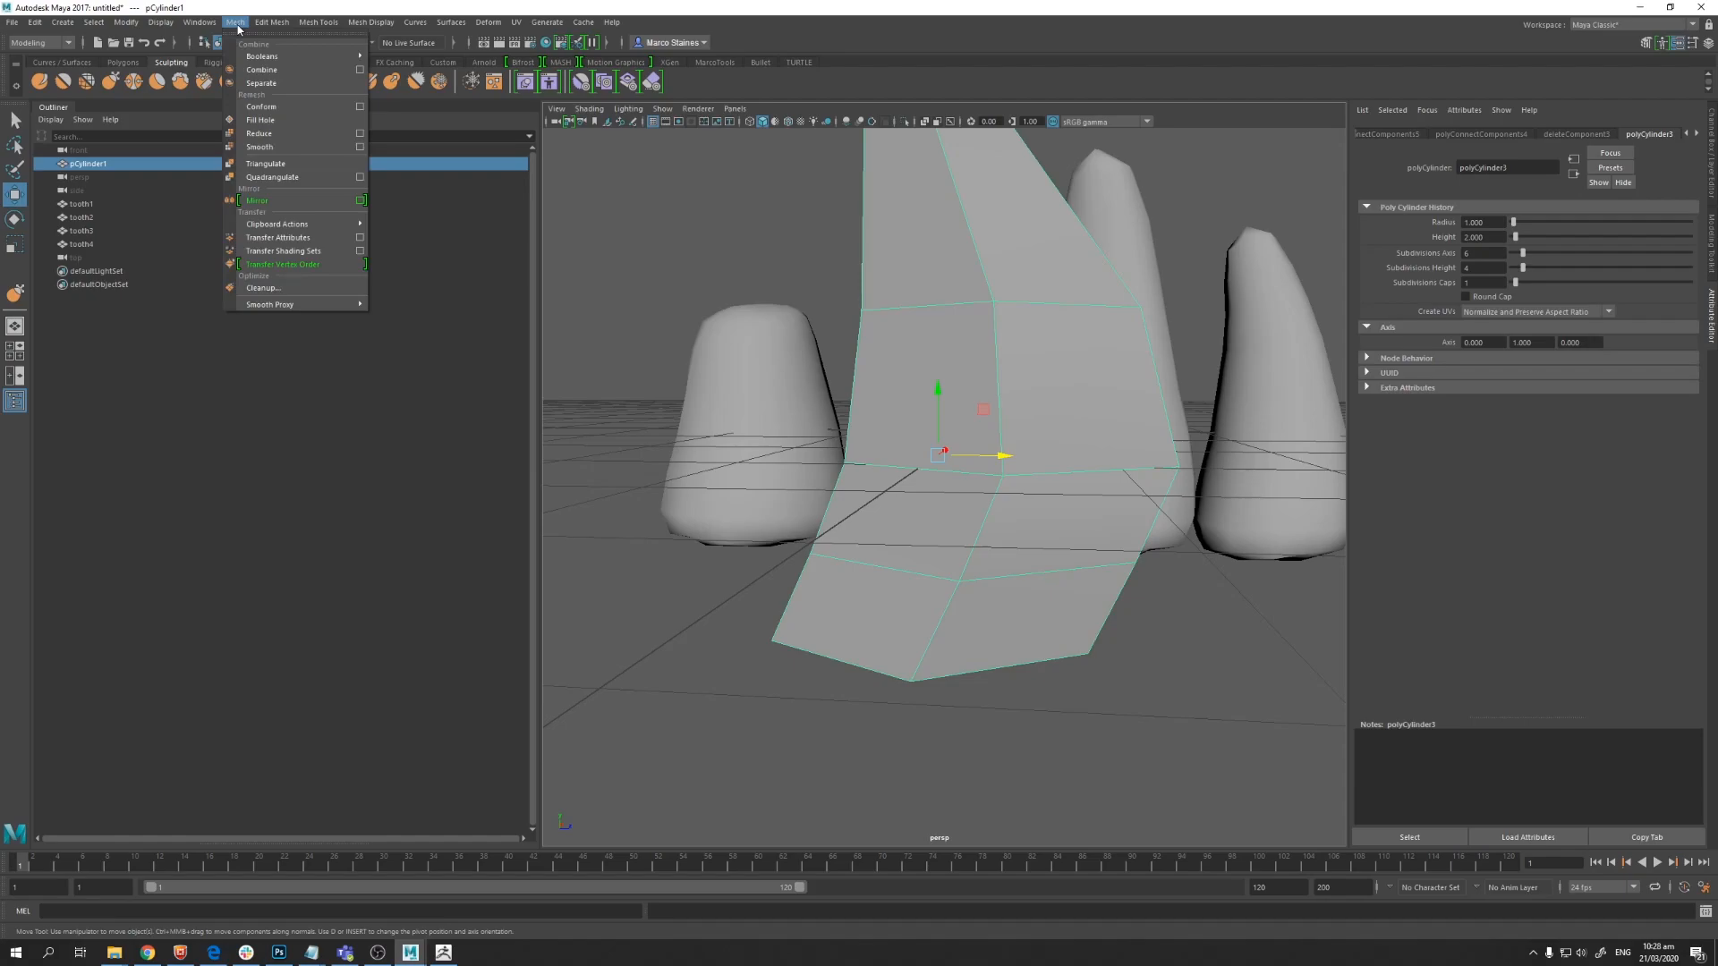
pyautogui.click(260, 147)
pyautogui.keyDown('alt'); pyautogui.moveTo(573, 304); pyautogui.dragTo(777, 503); pyautogui.keyUp('alt')
# Step: Sculpt the smoothed tooth with a sculpting brush to refine its shape
pyautogui.click(110, 80)
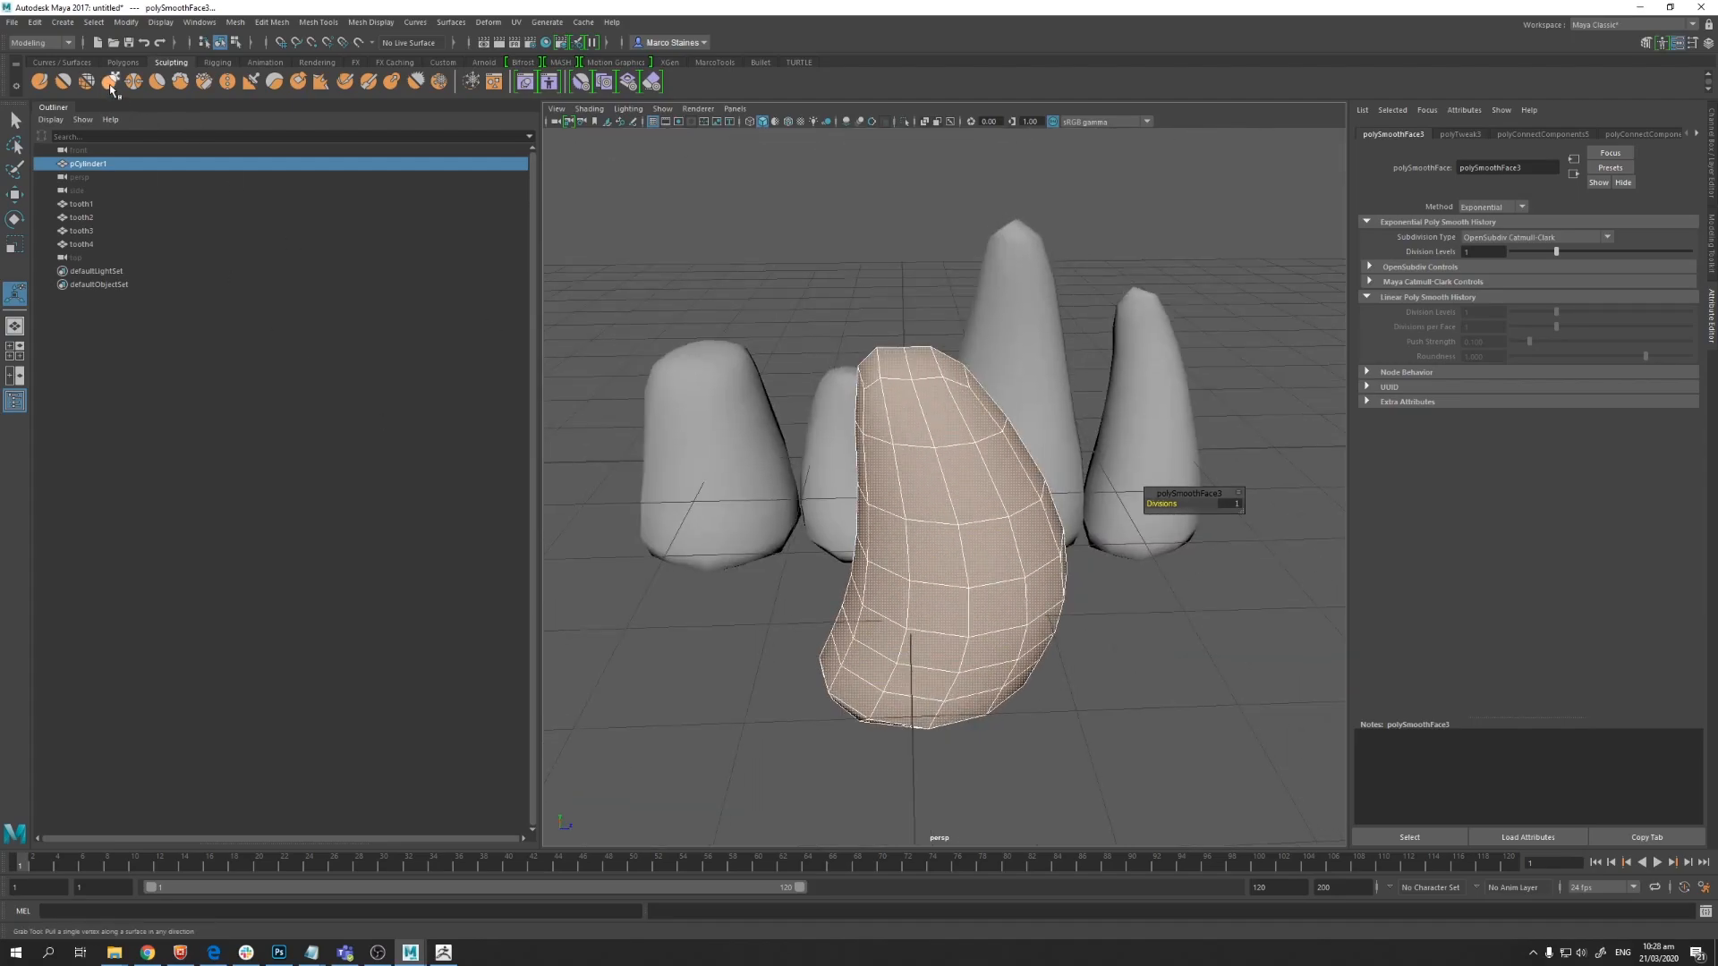
pyautogui.keyDown('alt'); pyautogui.moveTo(904, 543); pyautogui.dragTo(880, 291); pyautogui.keyUp('alt')
pyautogui.moveTo(880, 483); pyautogui.dragTo(861, 487)
pyautogui.moveTo(1028, 545); pyautogui.dragTo(993, 555)
pyautogui.keyDown('alt'); pyautogui.moveTo(753, 553); pyautogui.dragTo(1050, 542); pyautogui.keyUp('alt')
pyautogui.moveTo(838, 526)
pyautogui.mouseDown()
pyautogui.moveTo(877, 530)
pyautogui.moveTo(877, 491)
pyautogui.mouseUp()
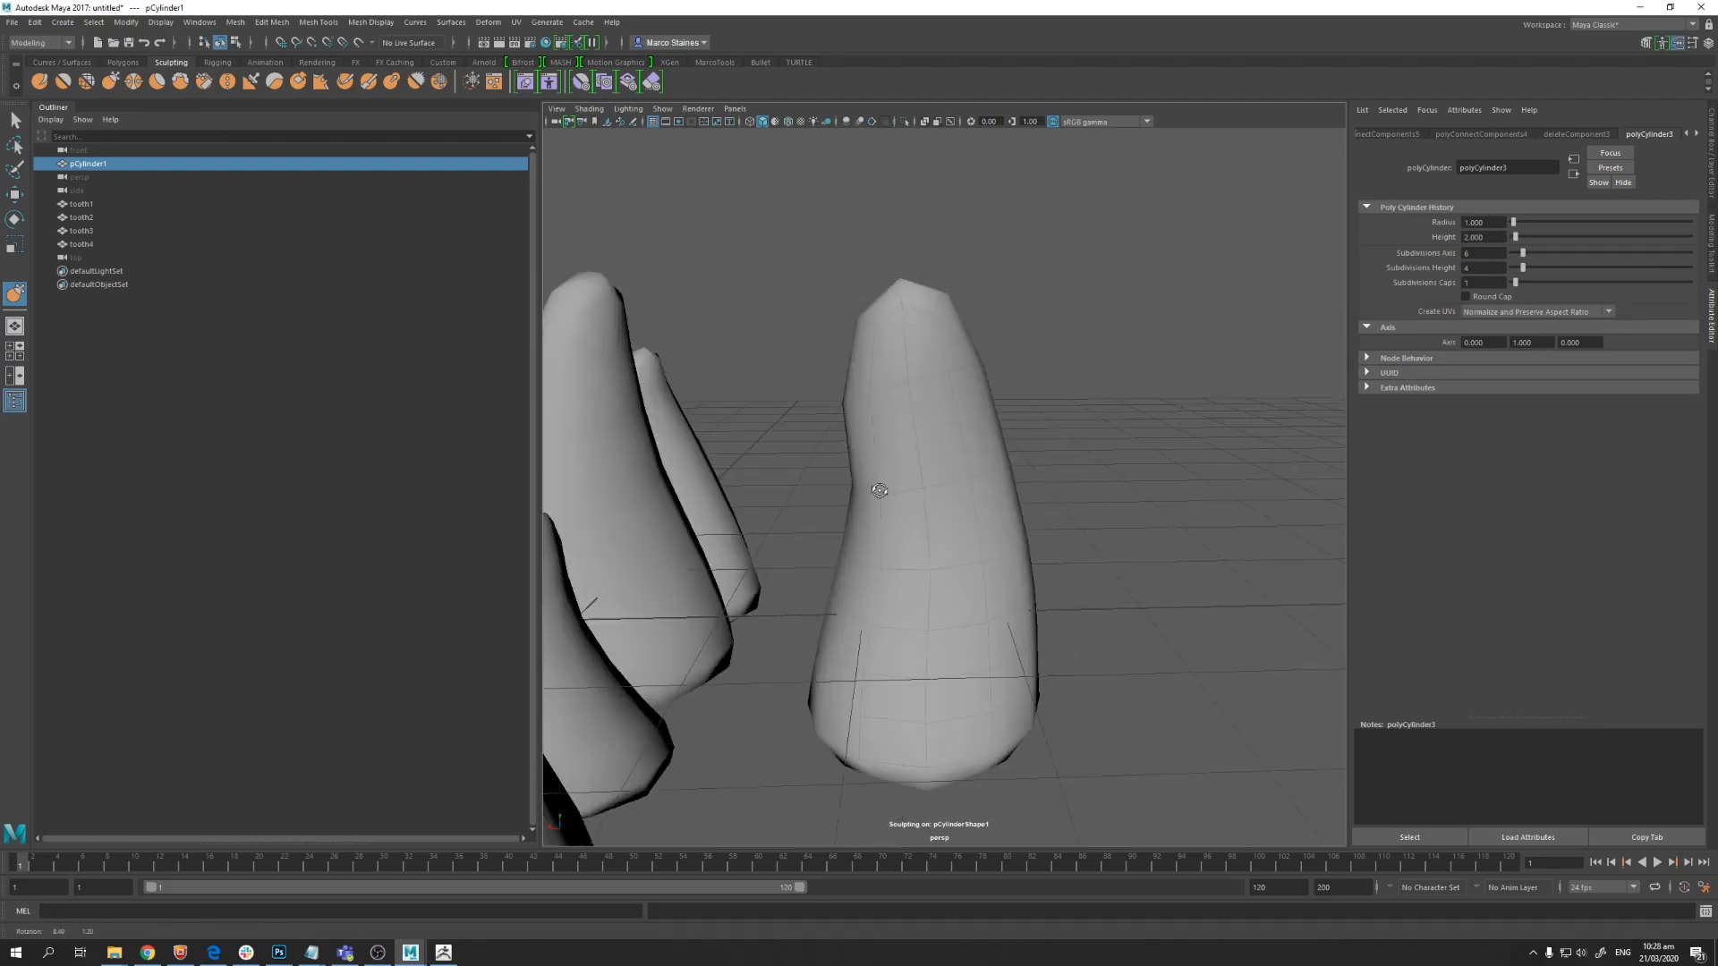
pyautogui.moveTo(849, 404); pyautogui.dragTo(879, 394)
pyautogui.moveTo(851, 574); pyautogui.dragTo(873, 569)
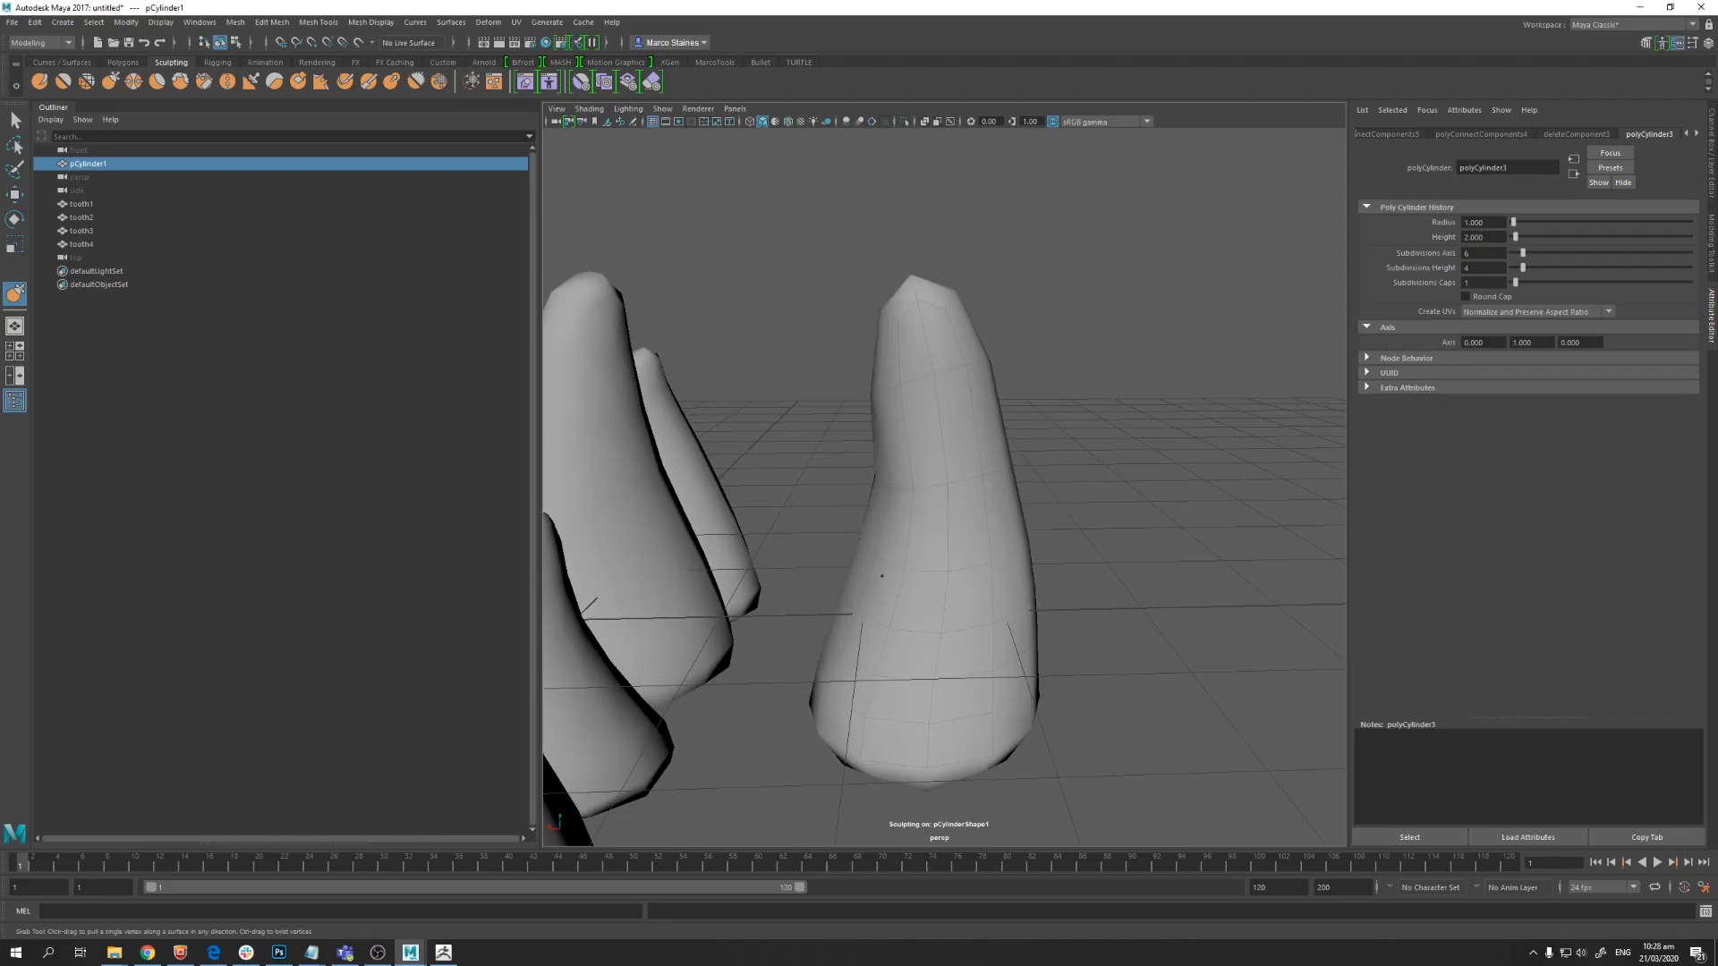
pyautogui.moveTo(906, 359); pyautogui.dragTo(904, 319)
pyautogui.moveTo(882, 475)
pyautogui.mouseDown()
pyautogui.moveTo(907, 455)
pyautogui.moveTo(720, 532)
pyautogui.moveTo(926, 498)
pyautogui.moveTo(859, 501)
pyautogui.mouseUp()
# Step: Use another sculpting brush to even out the tooth's surface
pyautogui.click(156, 82)
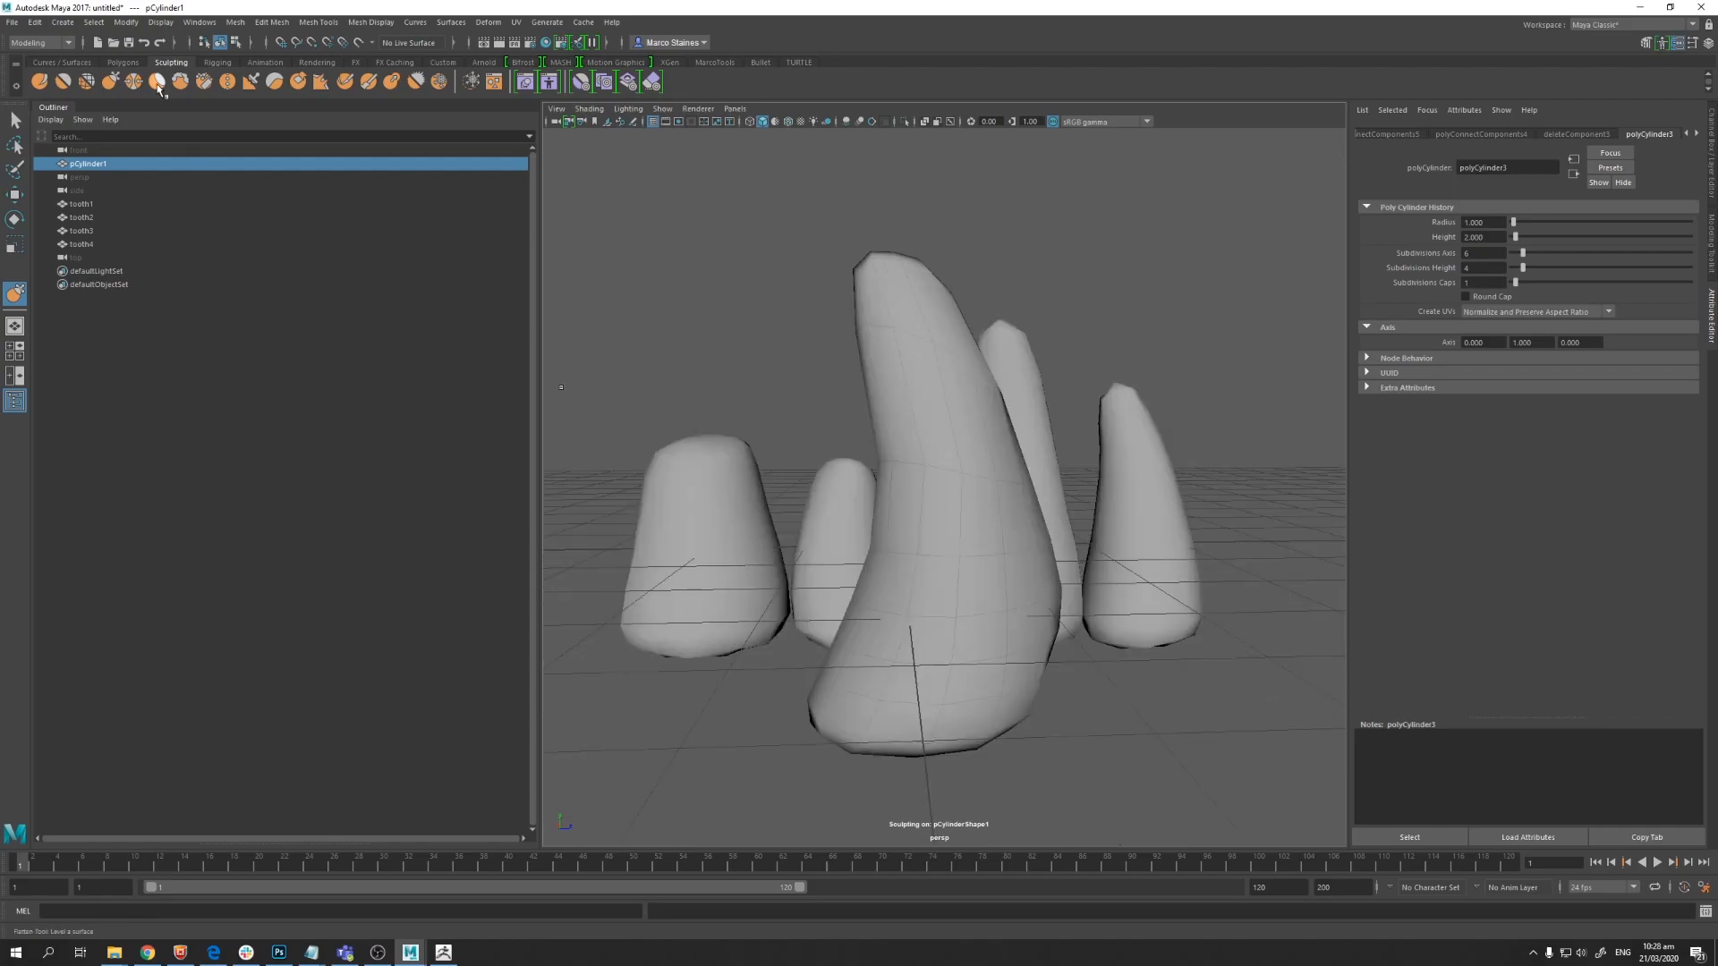
pyautogui.keyDown('alt'); pyautogui.moveTo(561, 387); pyautogui.dragTo(559, 231); pyautogui.keyUp('alt')
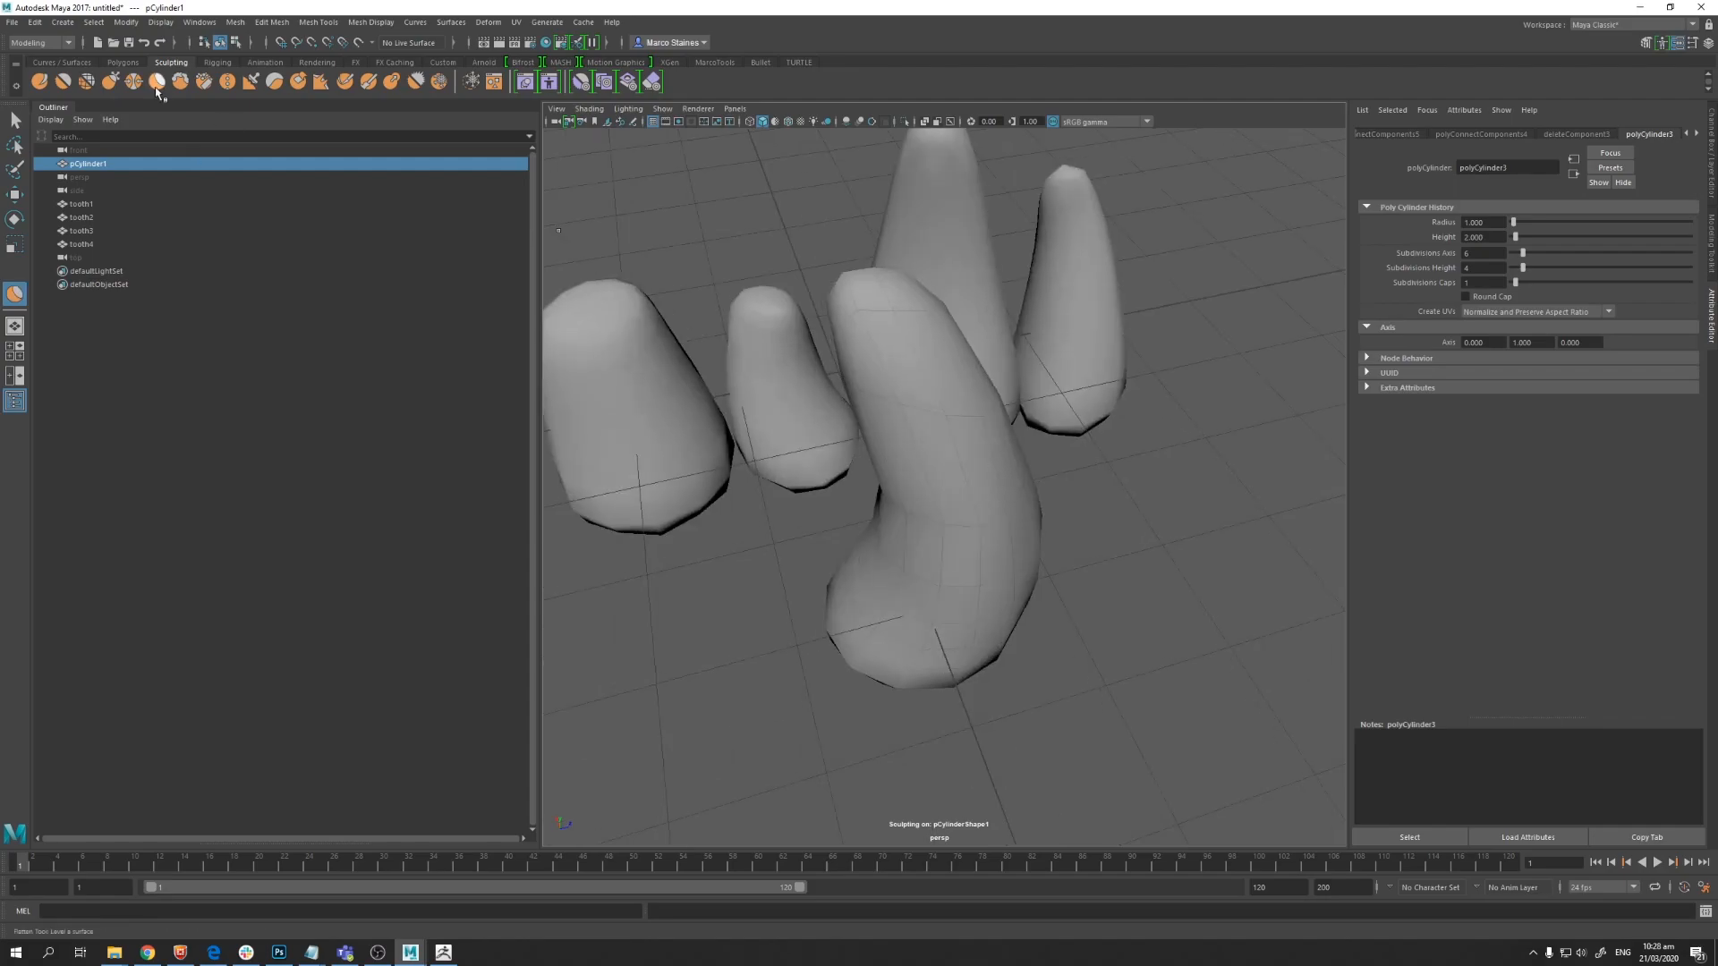
pyautogui.moveTo(881, 309)
pyautogui.mouseDown()
pyautogui.moveTo(1038, 378)
pyautogui.moveTo(933, 451)
pyautogui.moveTo(891, 549)
pyautogui.moveTo(918, 501)
pyautogui.moveTo(967, 559)
pyautogui.moveTo(924, 535)
pyautogui.mouseUp()
pyautogui.moveTo(924, 535); pyautogui.dragTo(929, 575, button='right')
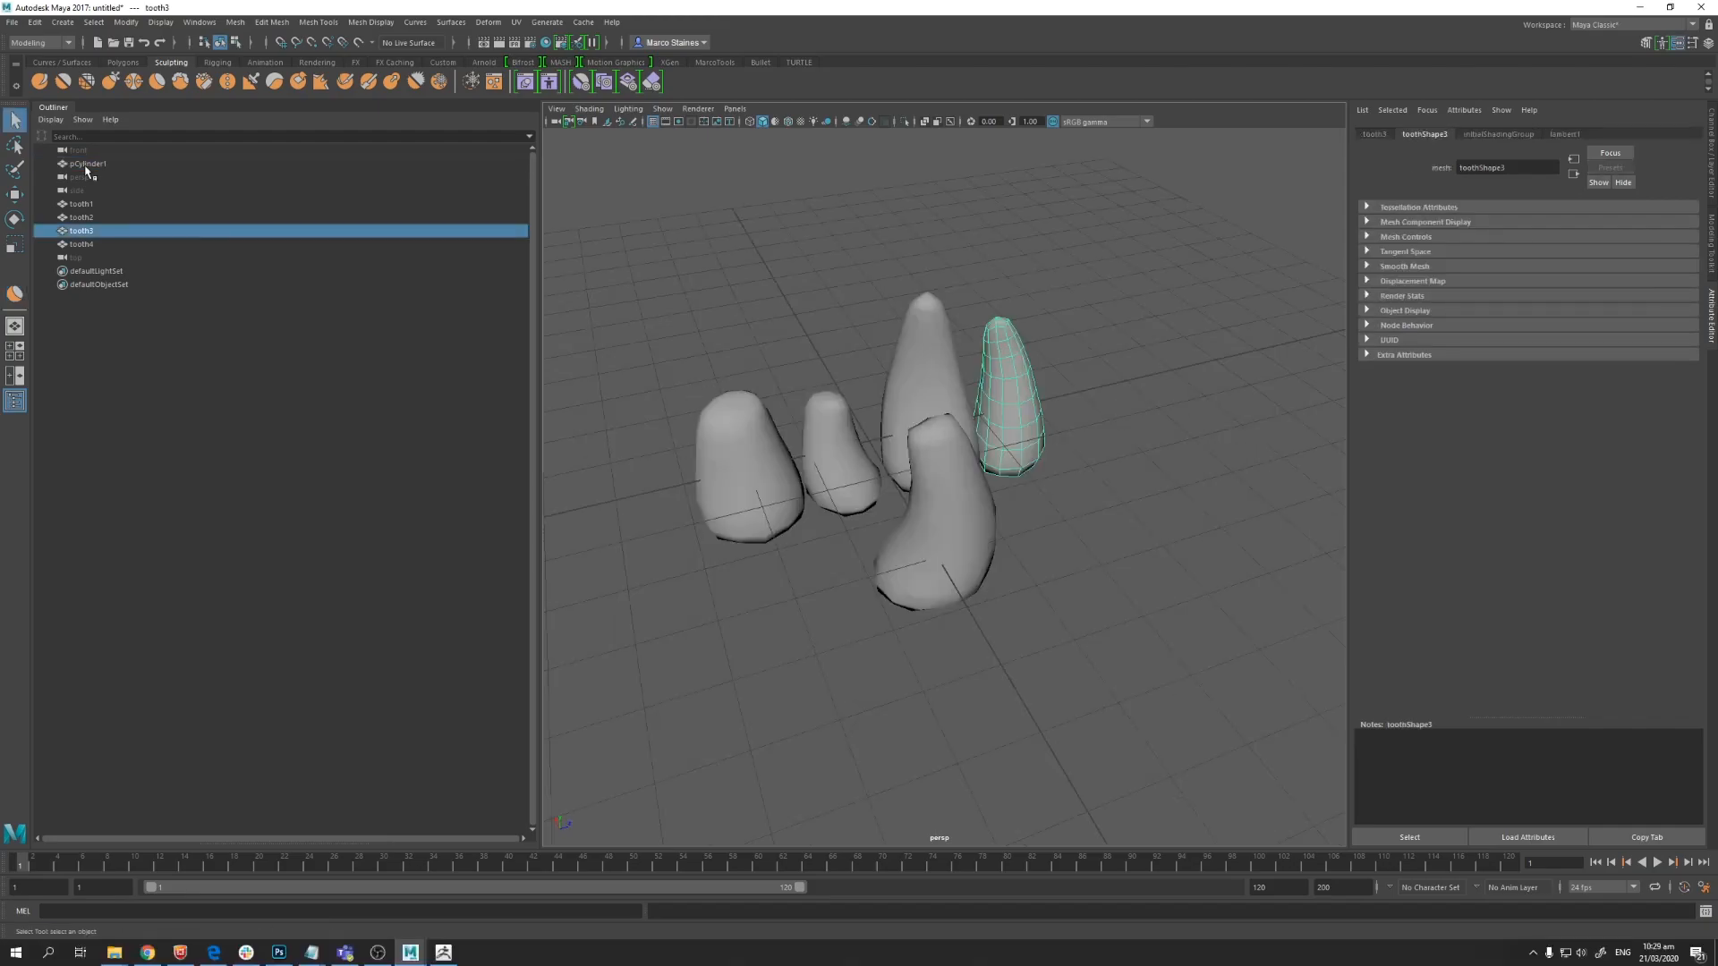
# Step: Rename the cylinder as tooth5
pyautogui.doubleClick(86, 165)
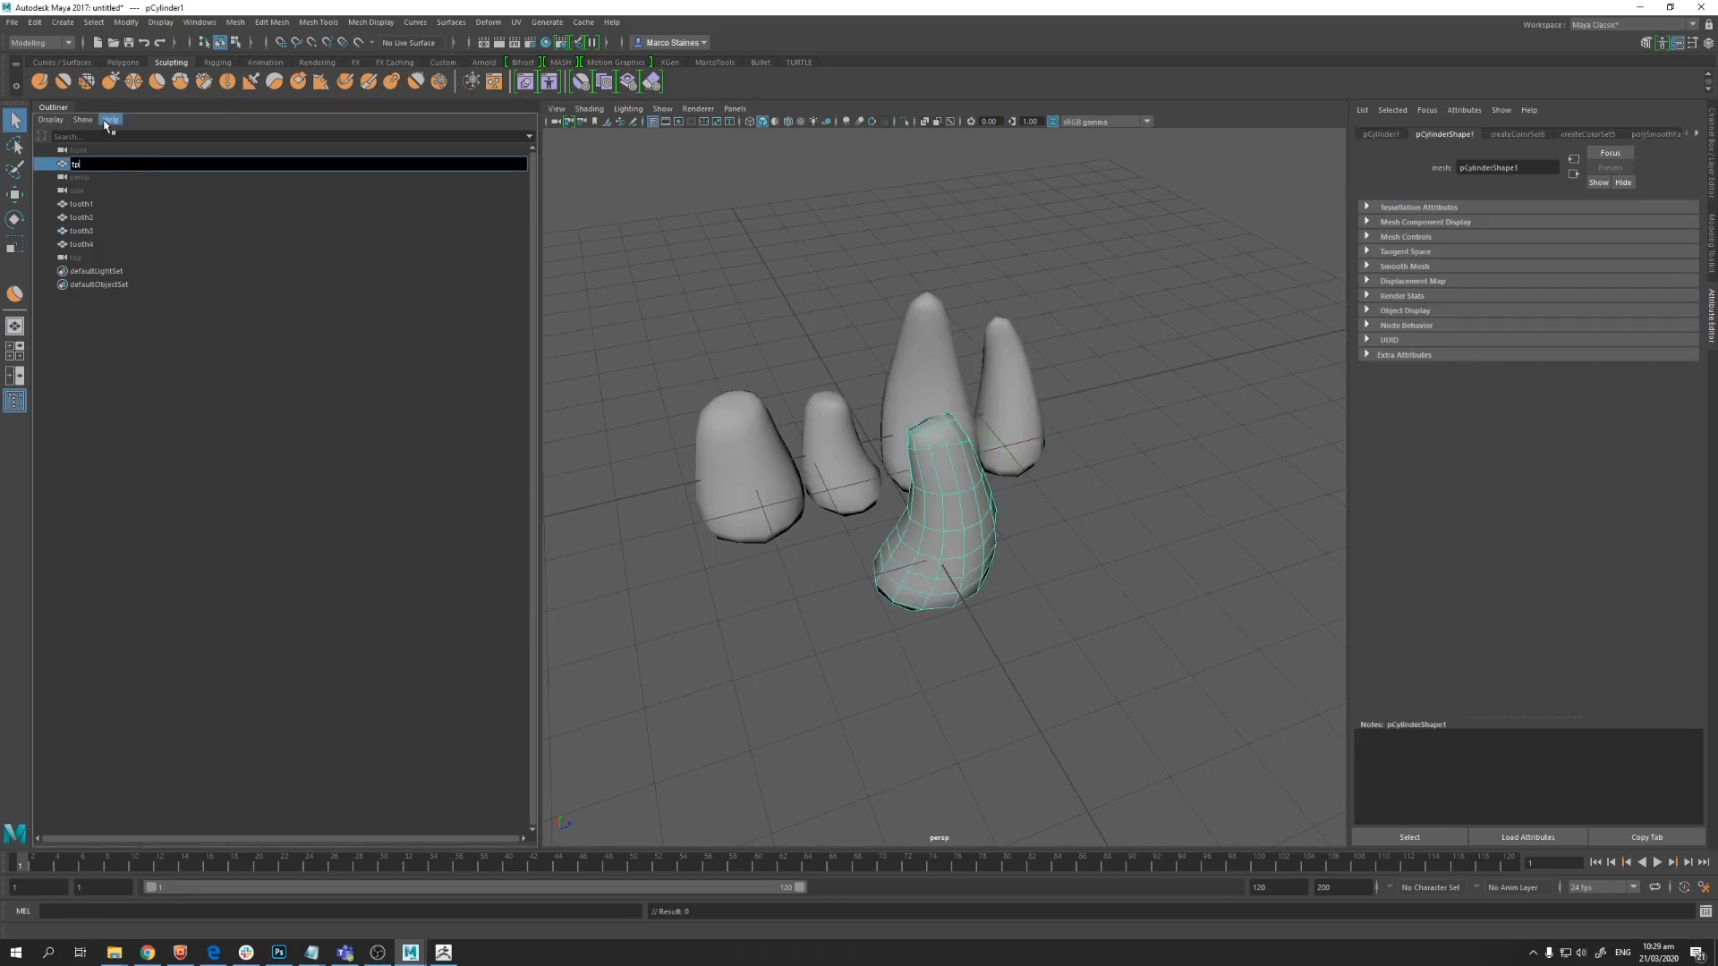
pyautogui.write('tooth5')
pyautogui.press('Return')
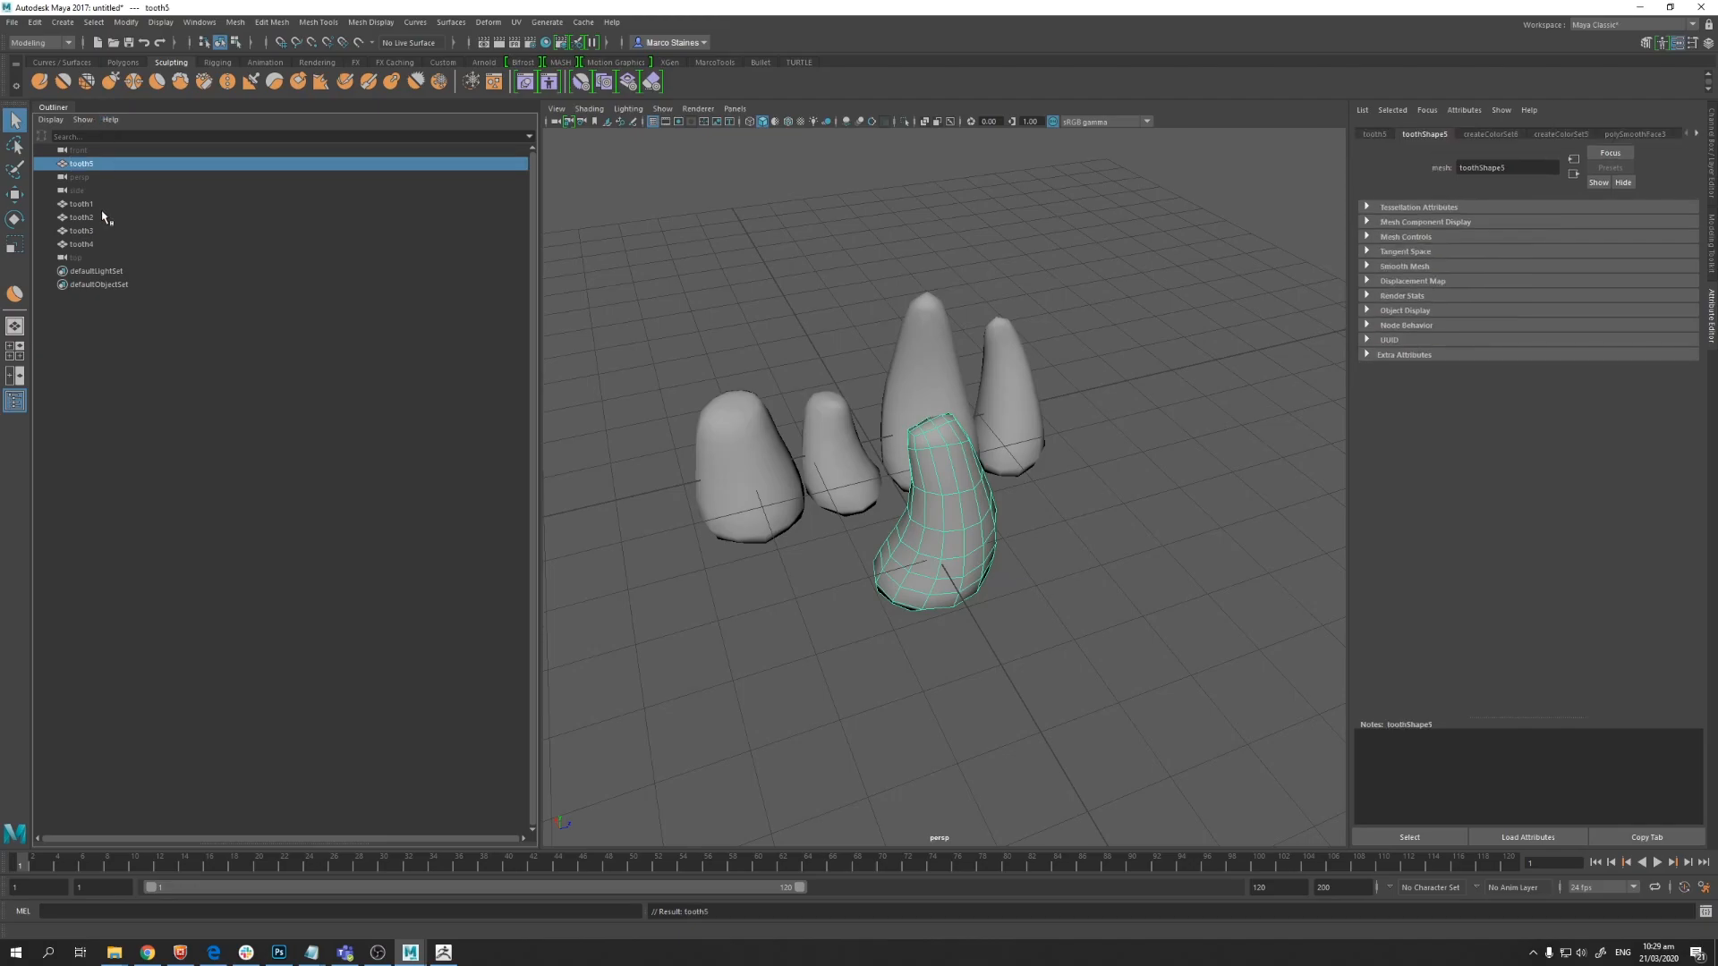
# Step: Set tooth3's Translate Z to 0
pyautogui.click(1023, 376)
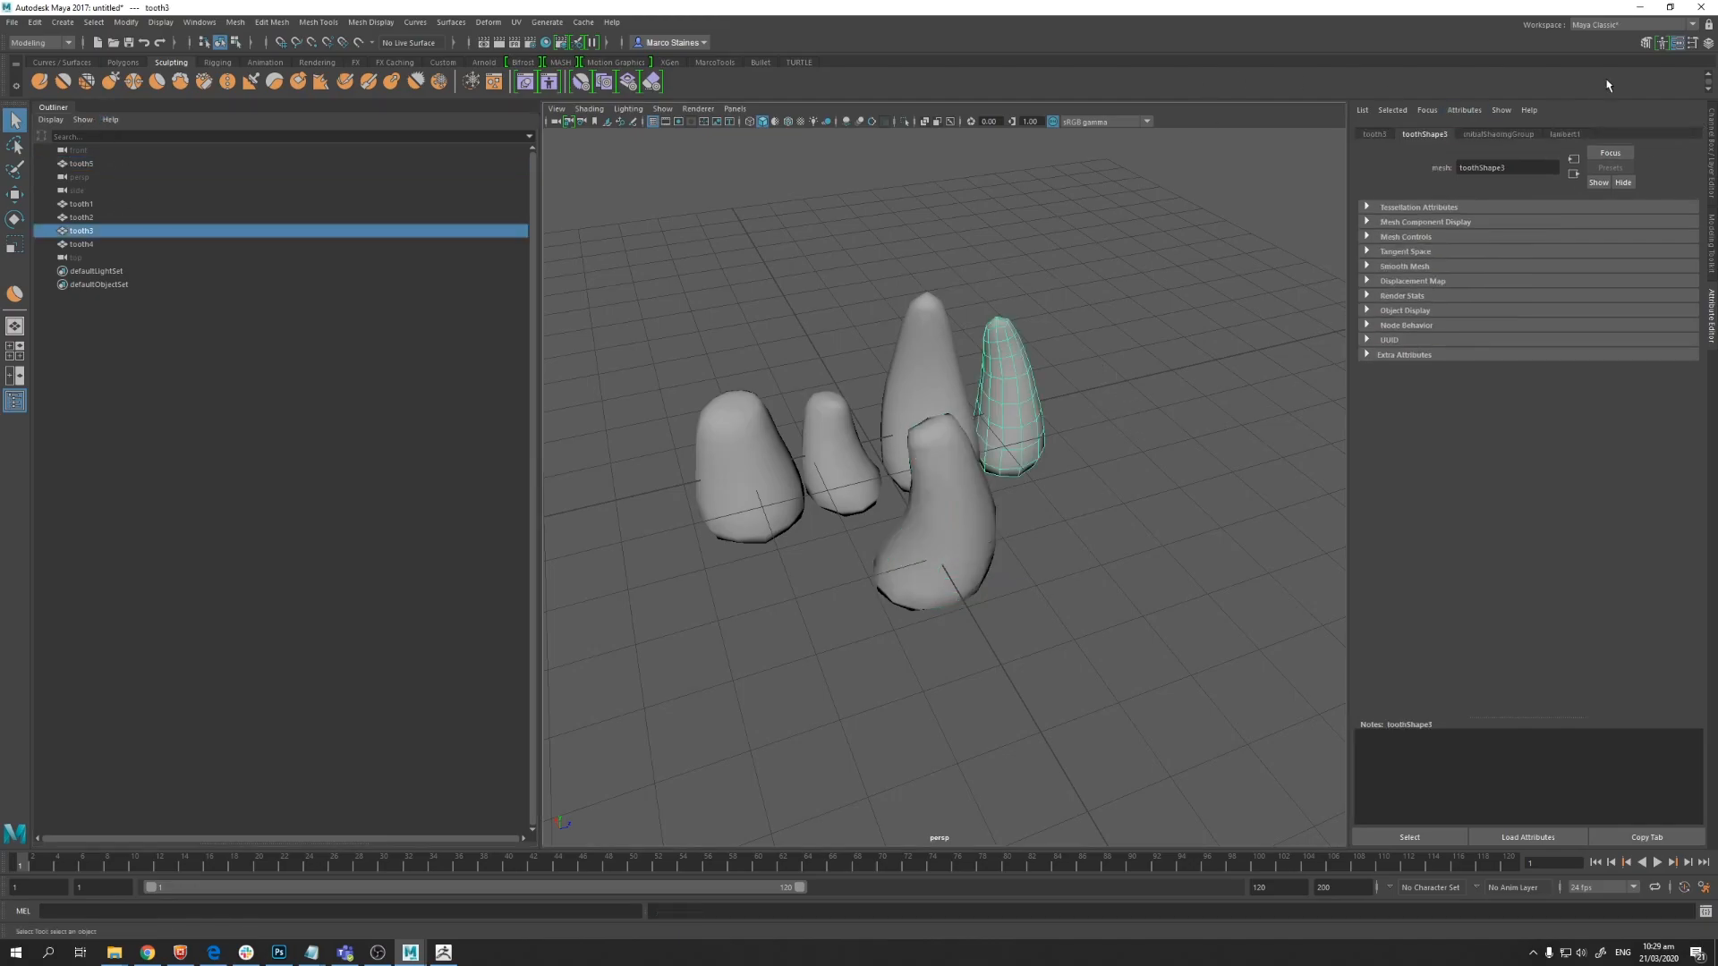
pyautogui.click(1709, 155)
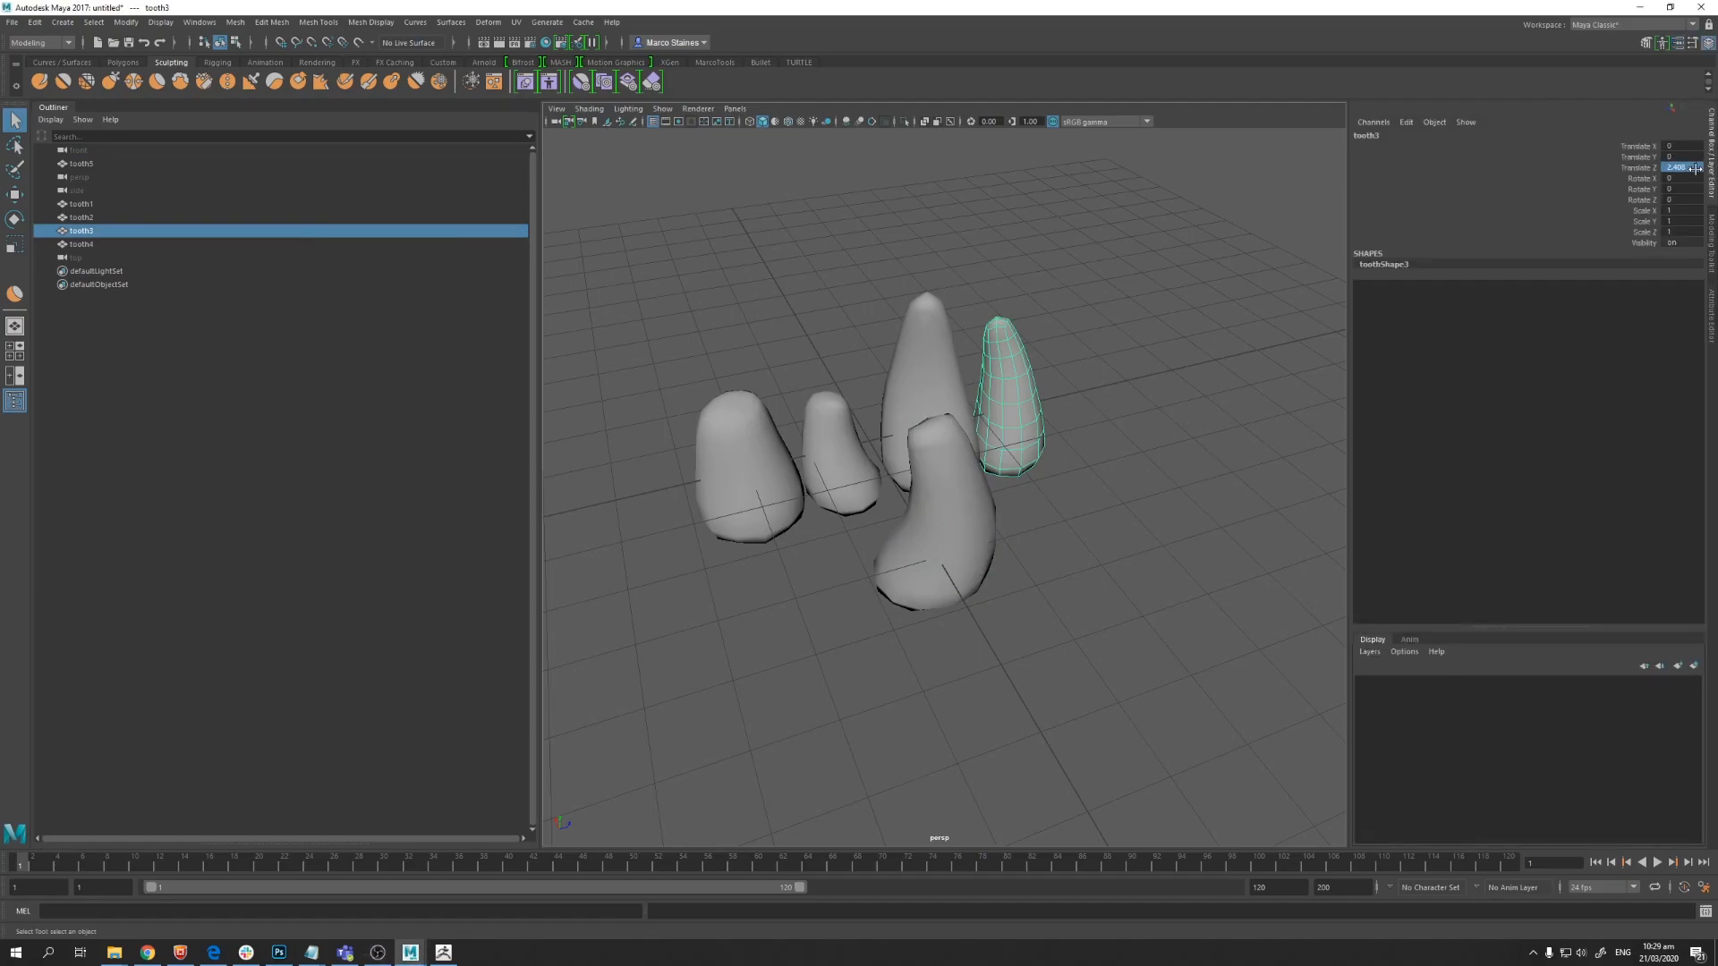
pyautogui.write('0')
pyautogui.press('Return')
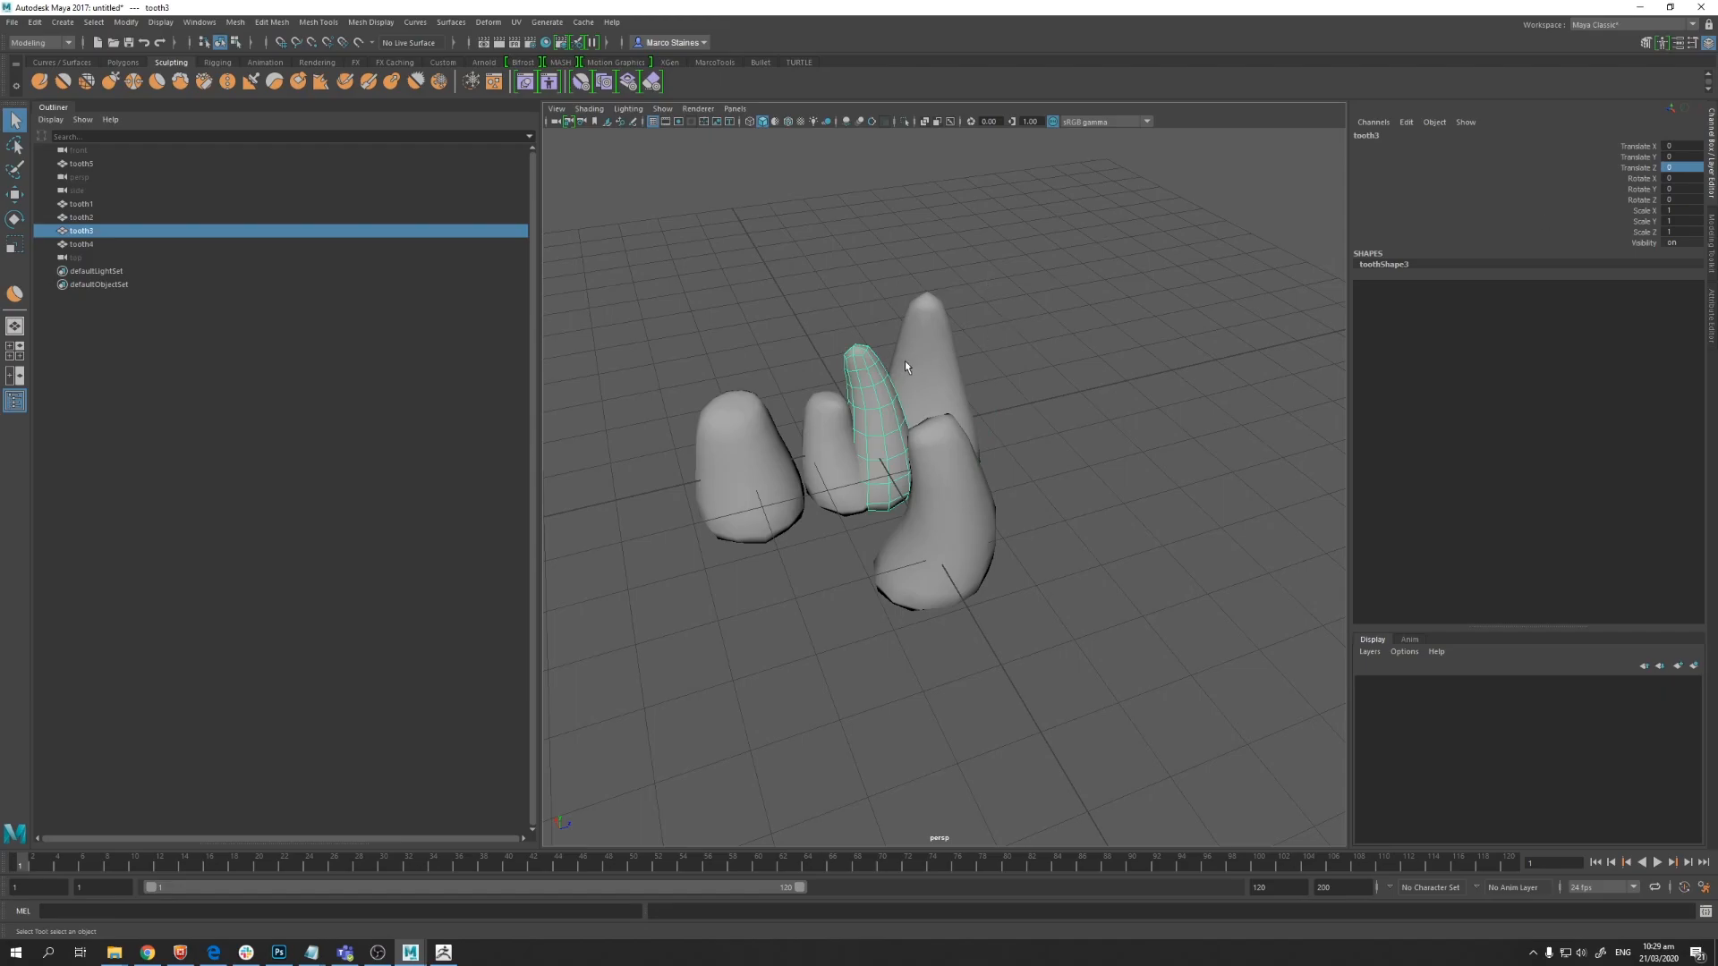
# Step: Set tooth5's Translate X to 0
pyautogui.click(961, 574)
pyautogui.click(1677, 140)
pyautogui.click(1679, 146)
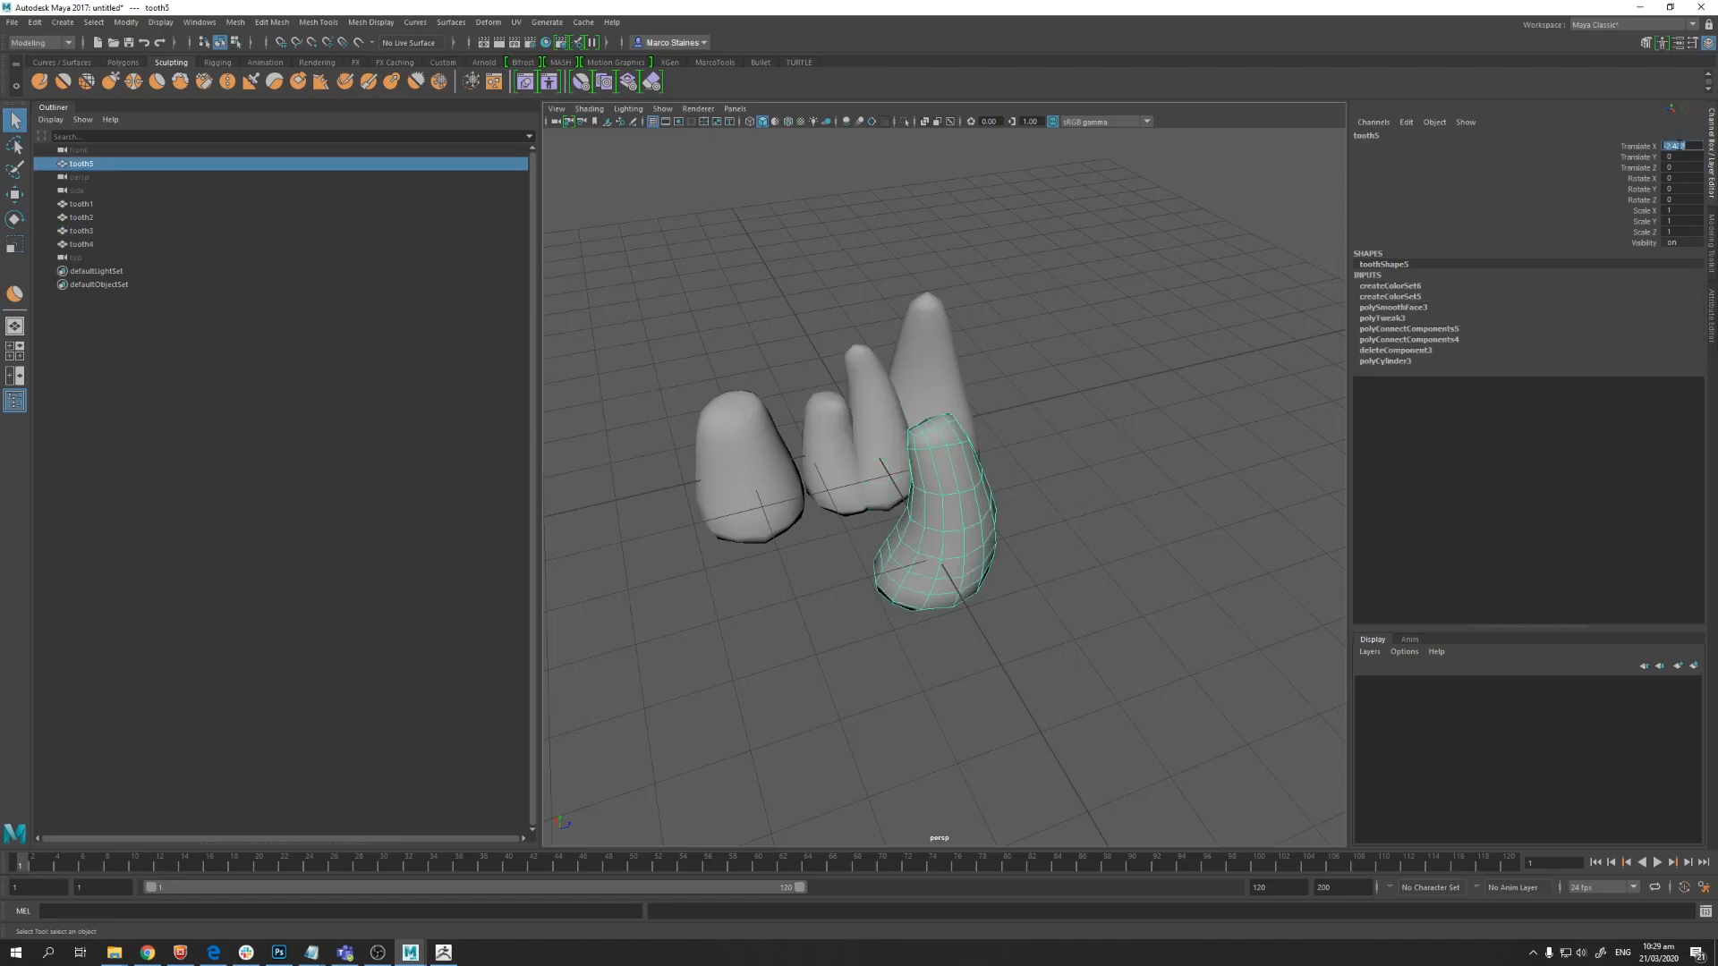
pyautogui.write('0')
pyautogui.press('Return')
# Step: Set Translate Z to 0 for tooth1, tooth4 and tooth2
pyautogui.click(954, 398)
pyautogui.click(1682, 167)
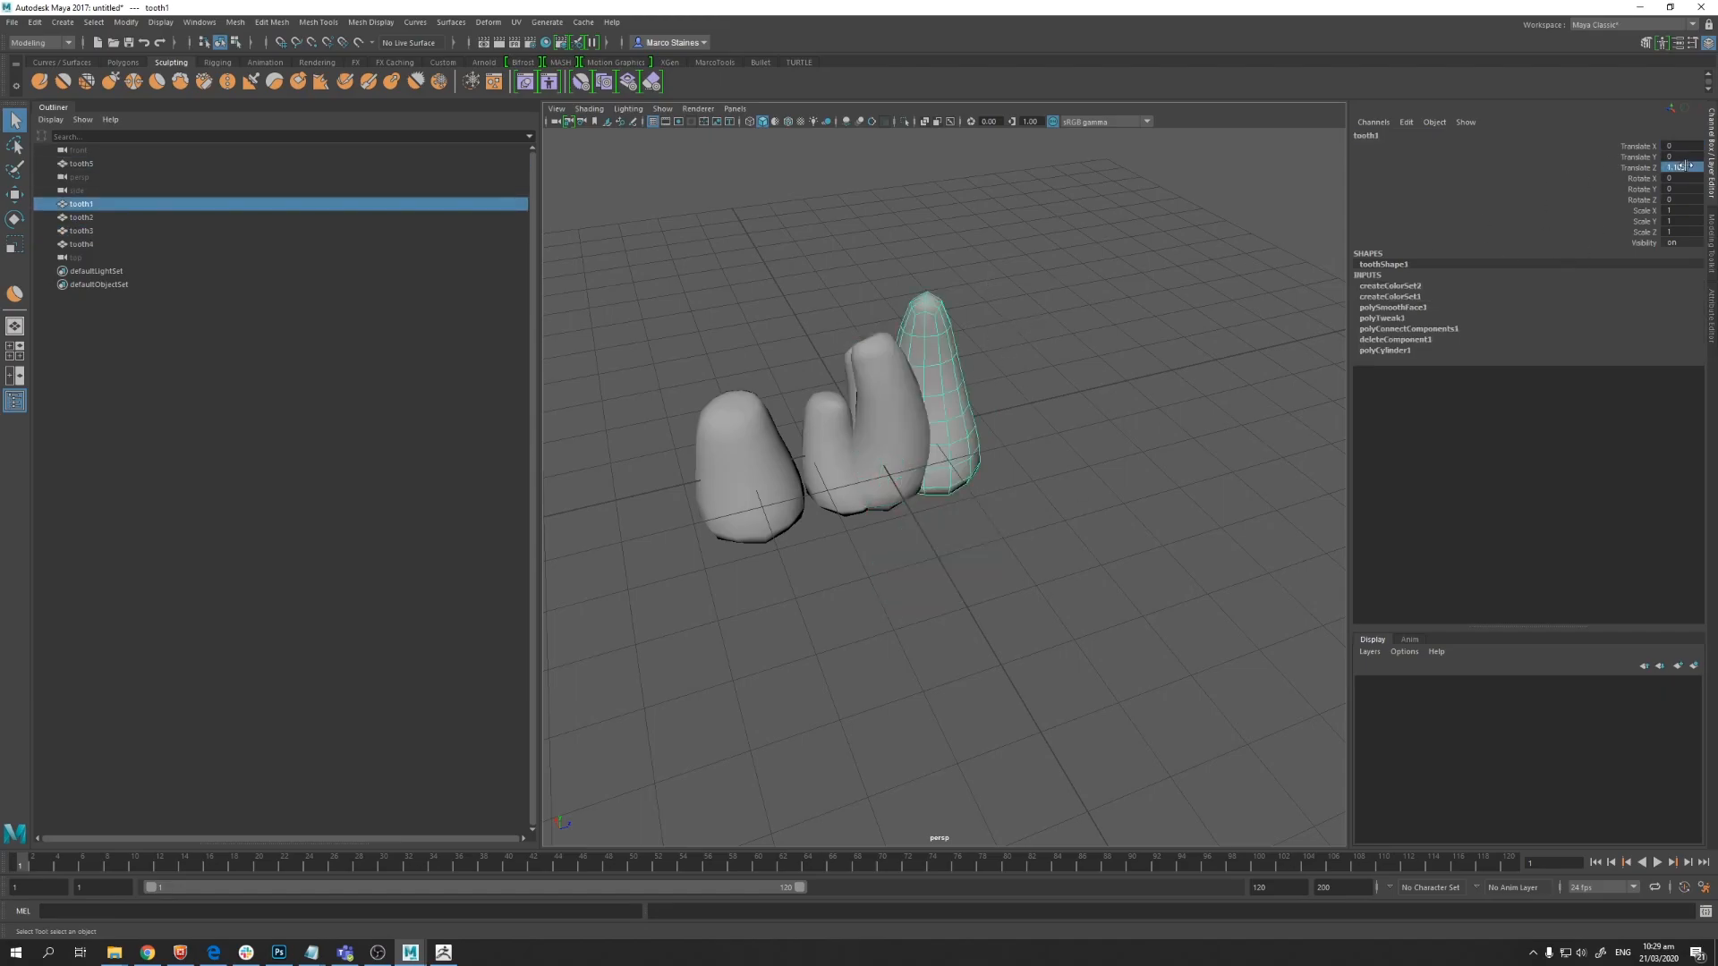
pyautogui.write('0')
pyautogui.press('Return')
pyautogui.click(812, 478)
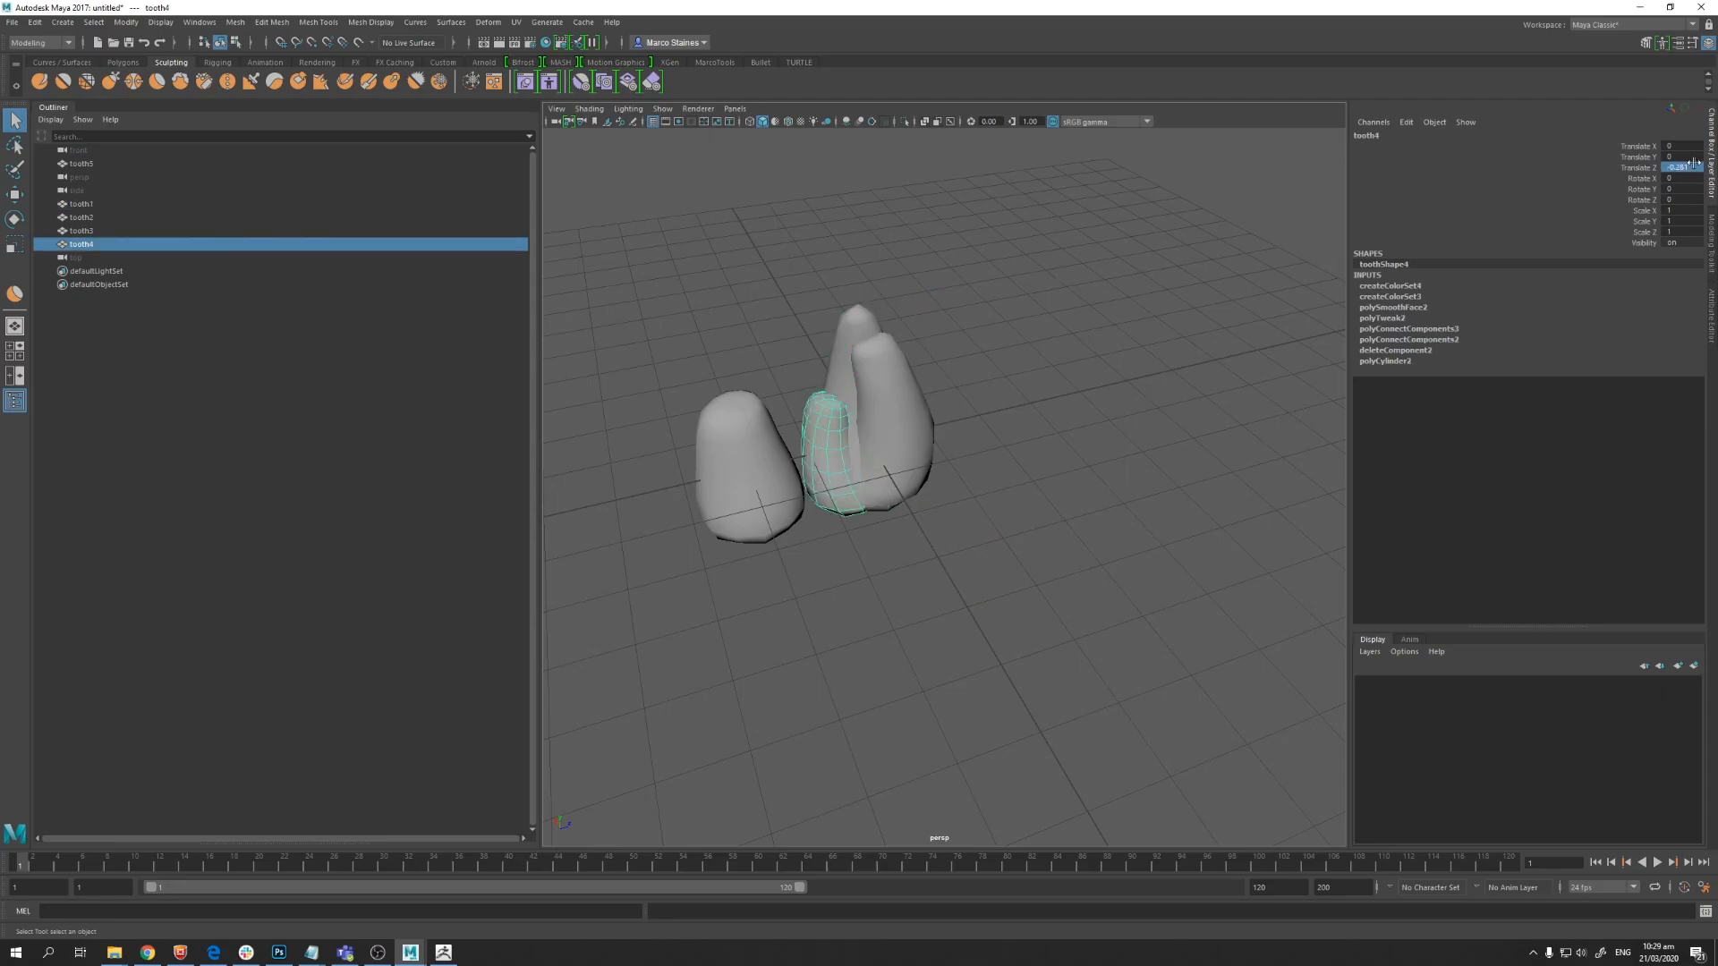
pyautogui.write('0')
pyautogui.press('Return')
pyautogui.click(732, 504)
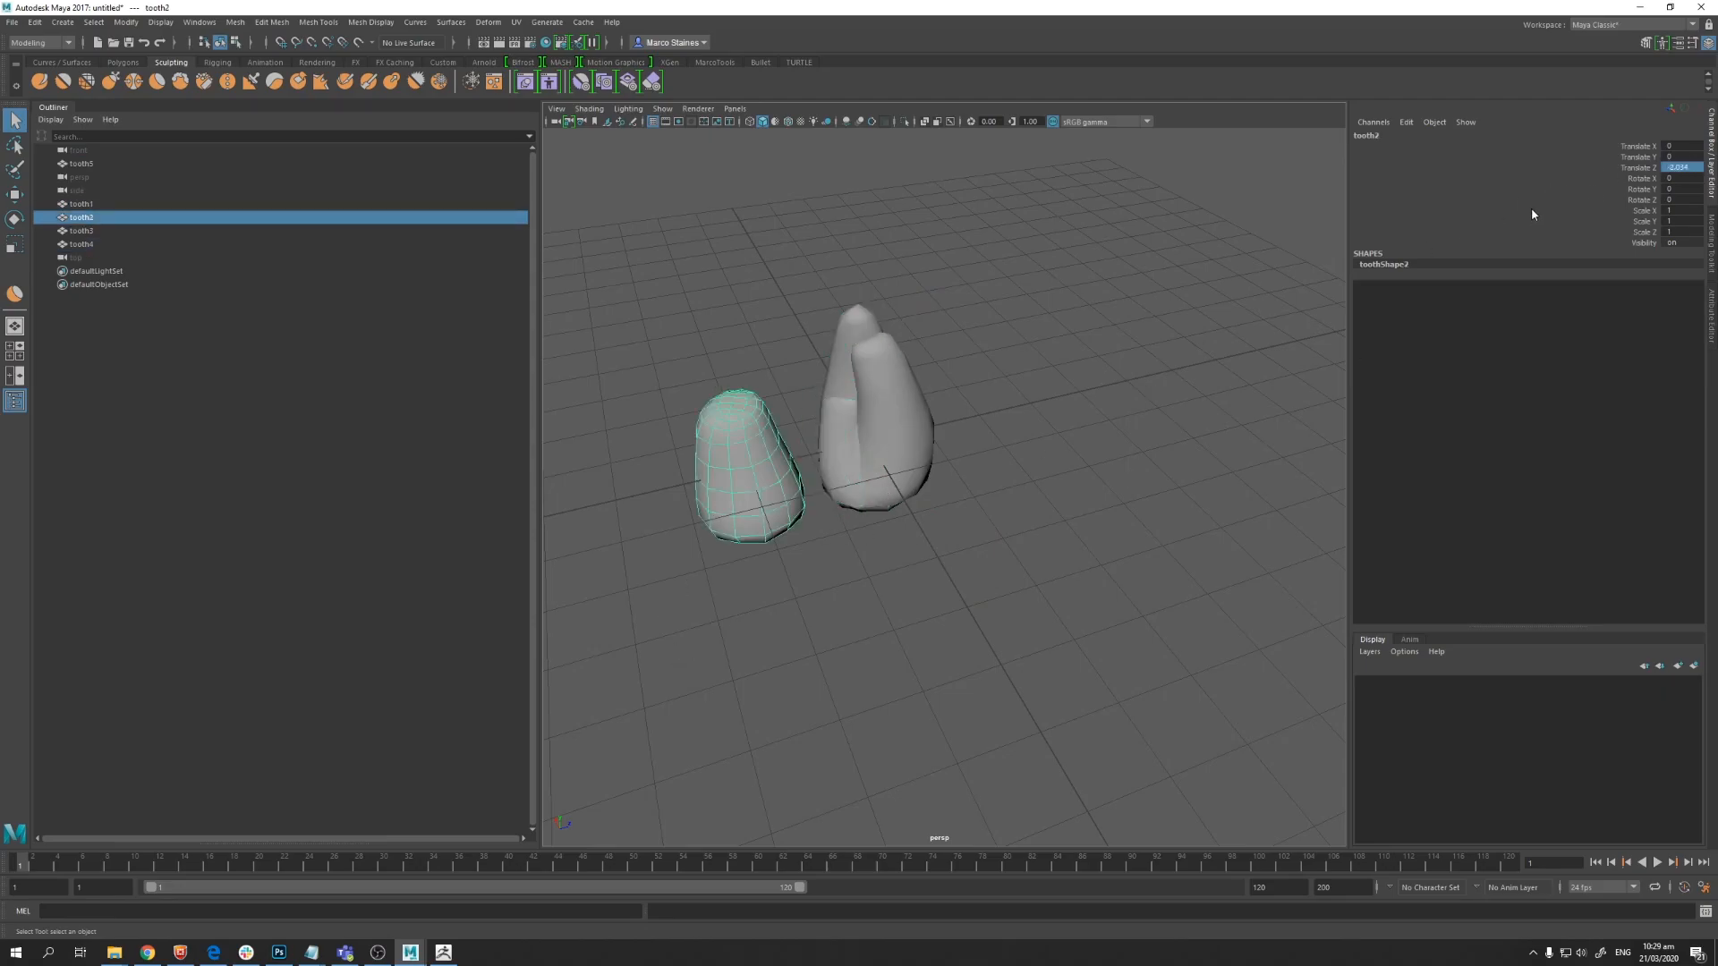
pyautogui.write('0')
pyautogui.press('Return')
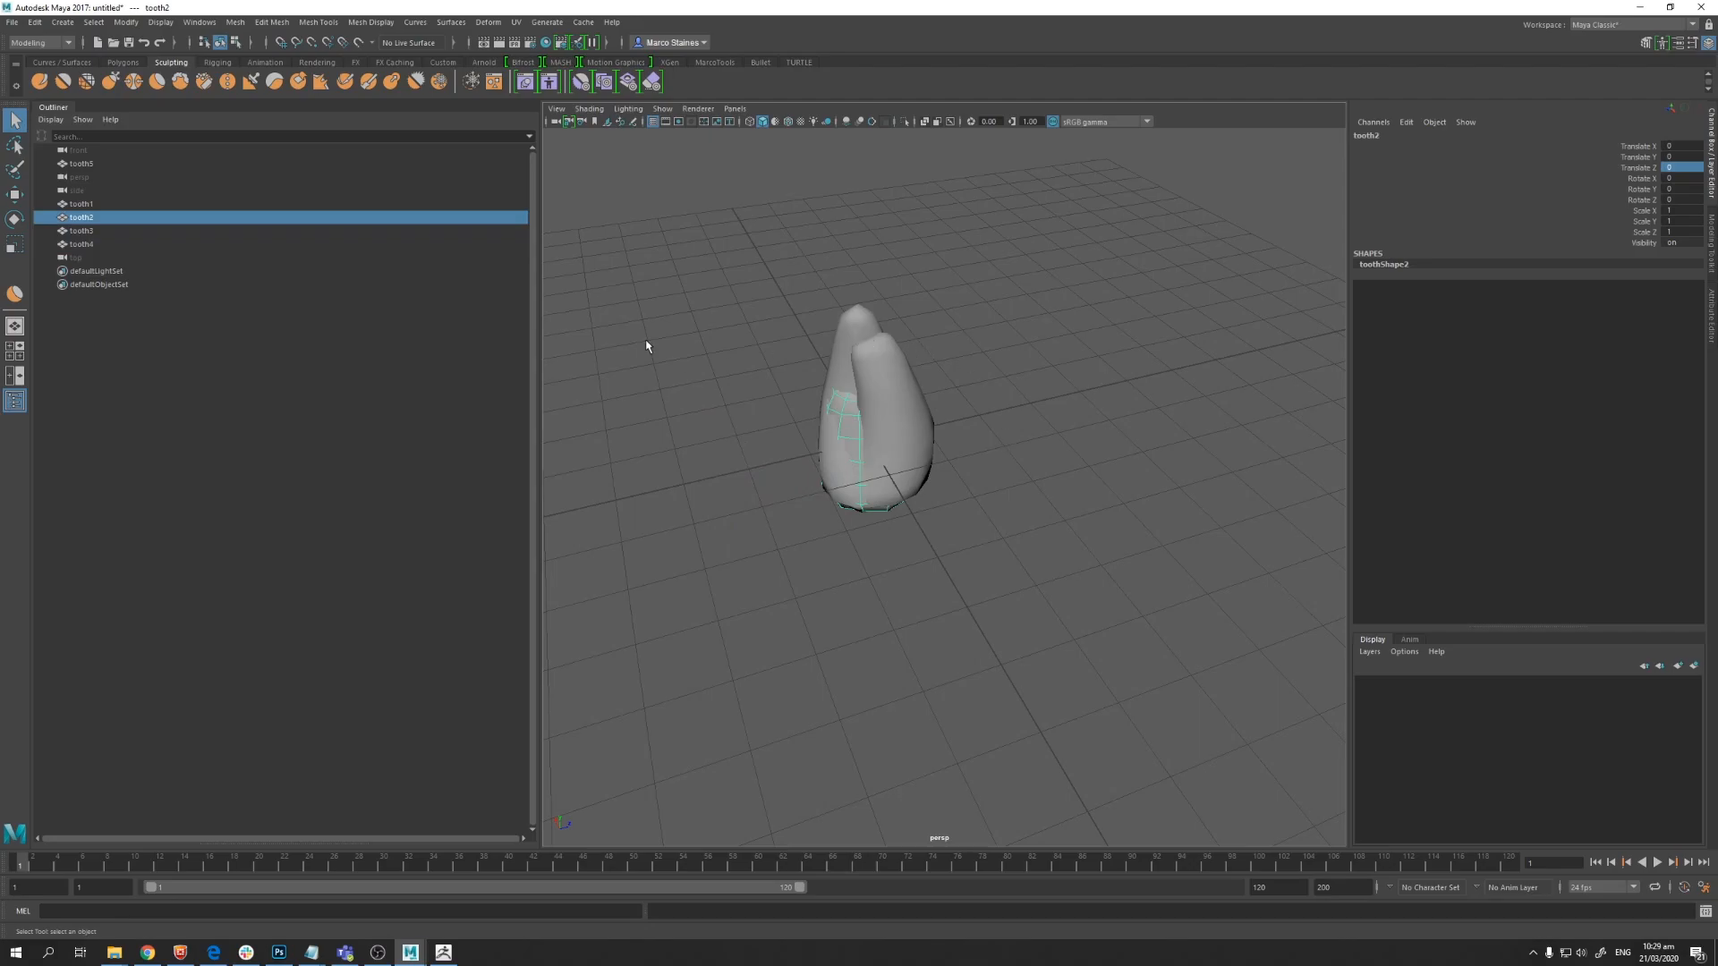
# Step: Select all five teeth and export the selection as teeth.obj on the Desktop, replacing the existing file
pyautogui.moveTo(649, 352); pyautogui.dragTo(1008, 539)
pyautogui.keyDown('alt'); pyautogui.moveTo(843, 447); pyautogui.dragTo(866, 429); pyautogui.keyUp('alt')
pyautogui.click(866, 428)
pyautogui.hotkey('ctrl', 'z')
pyautogui.click(11, 22)
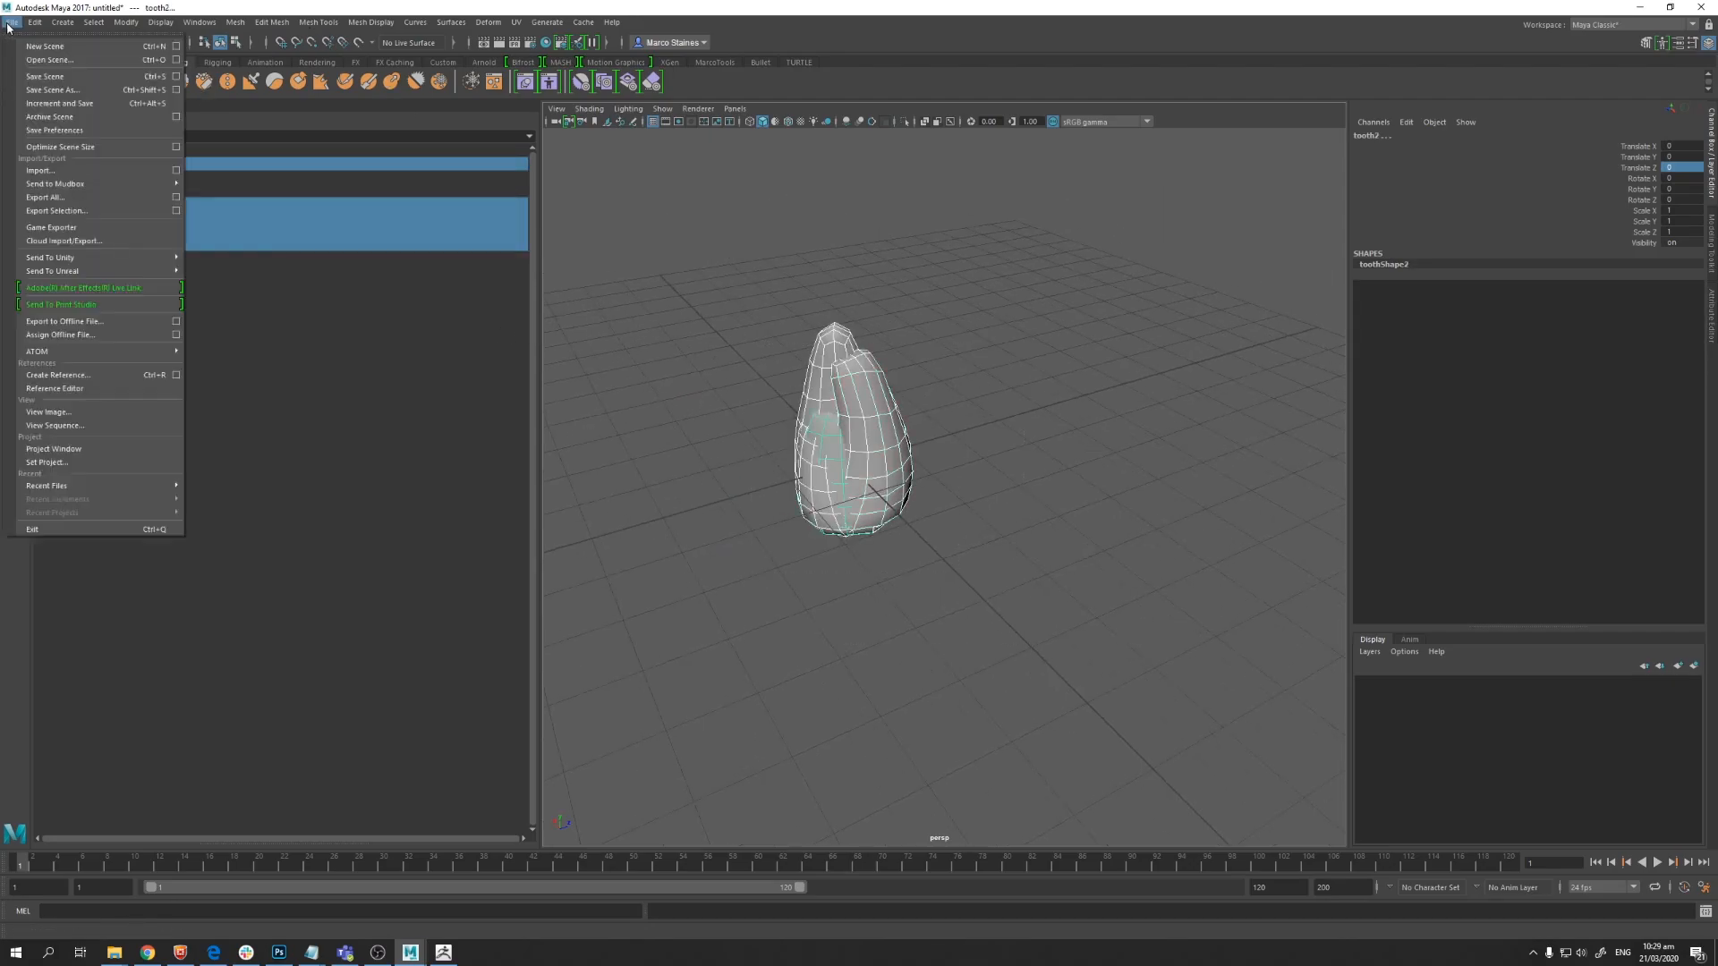
pyautogui.click(70, 211)
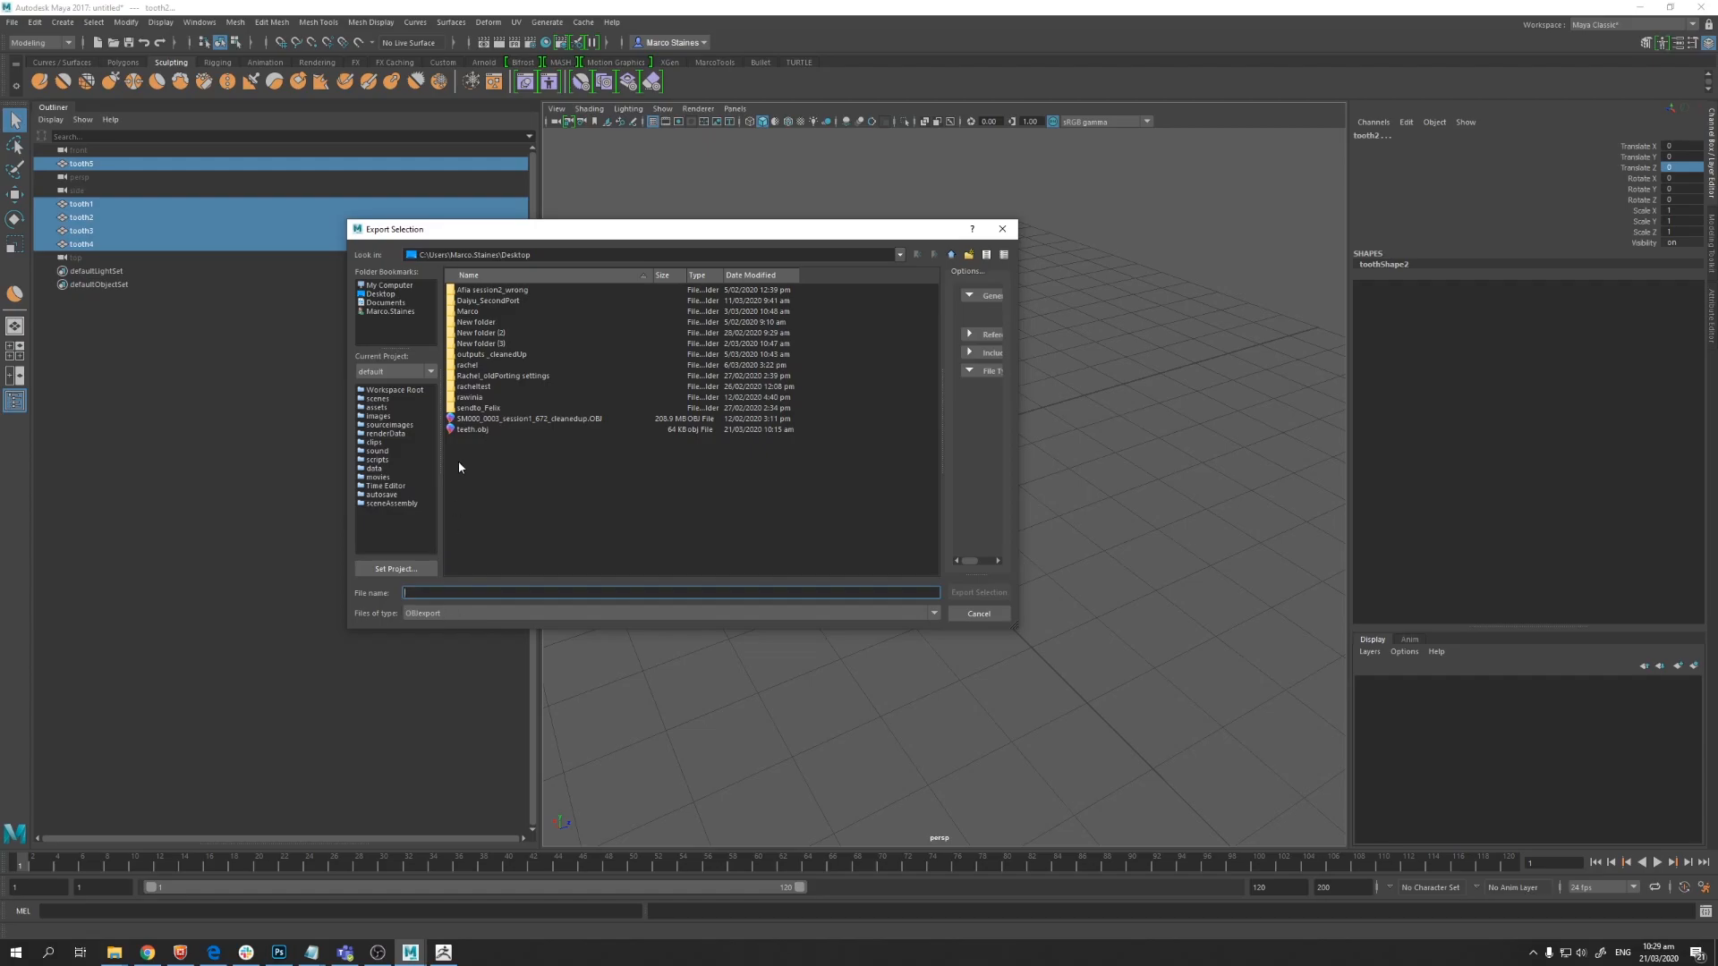
pyautogui.click(468, 431)
pyautogui.click(979, 593)
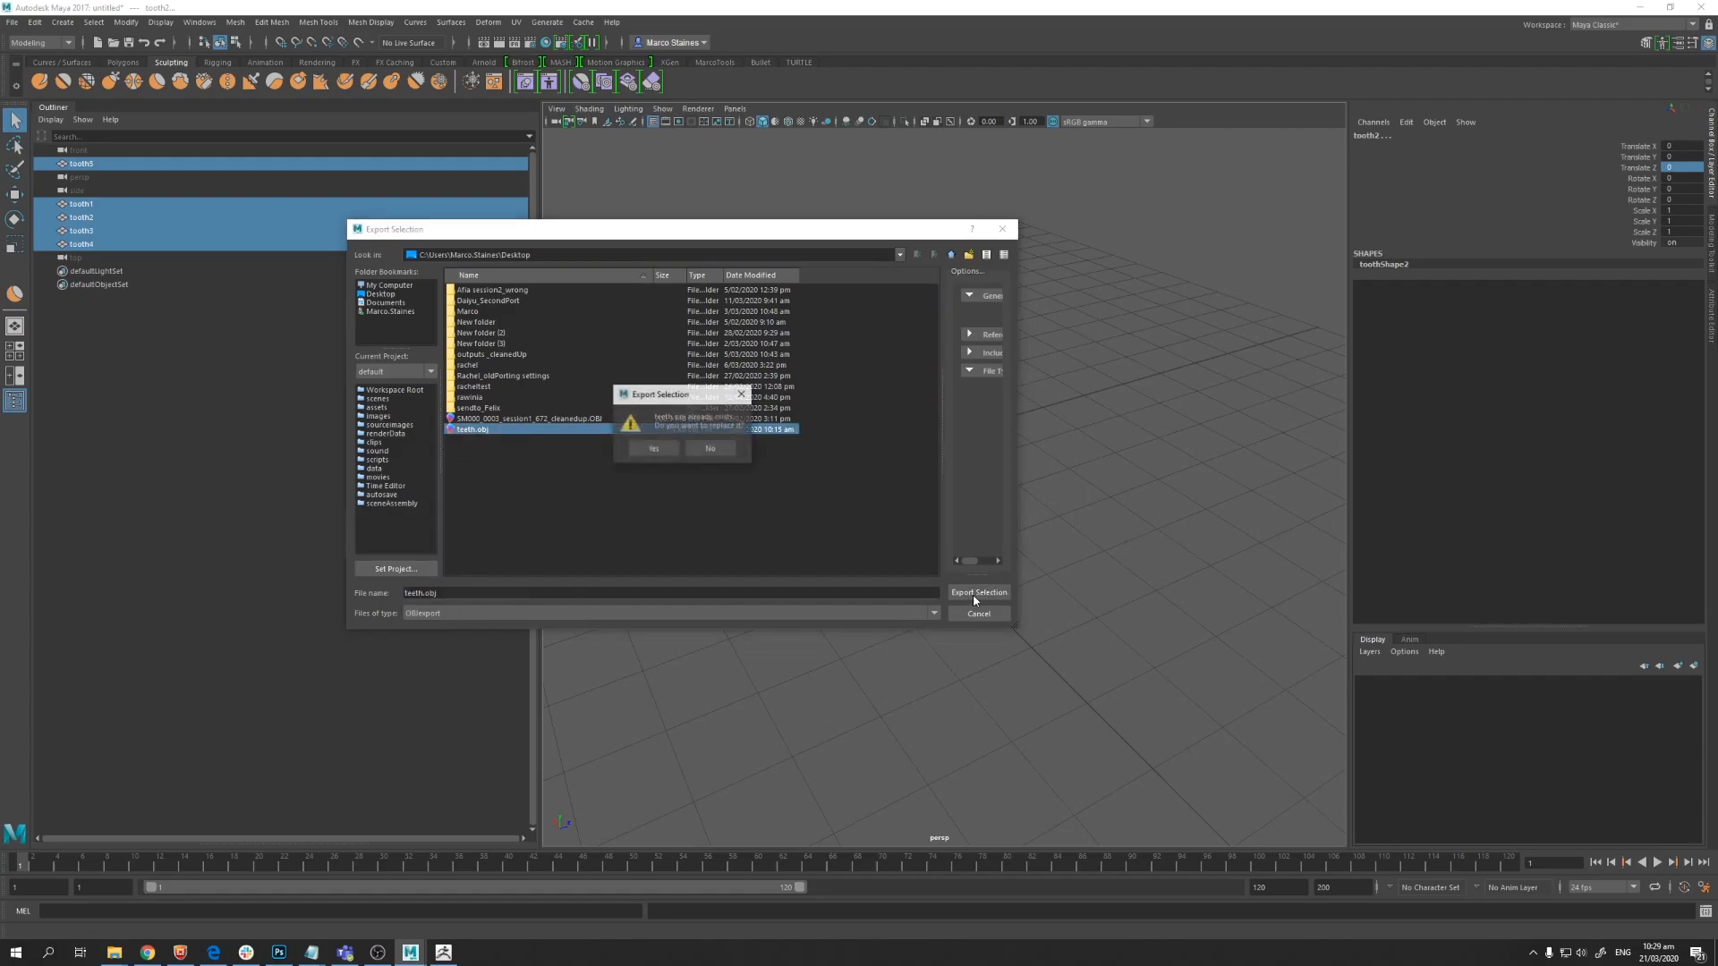
pyautogui.click(653, 451)
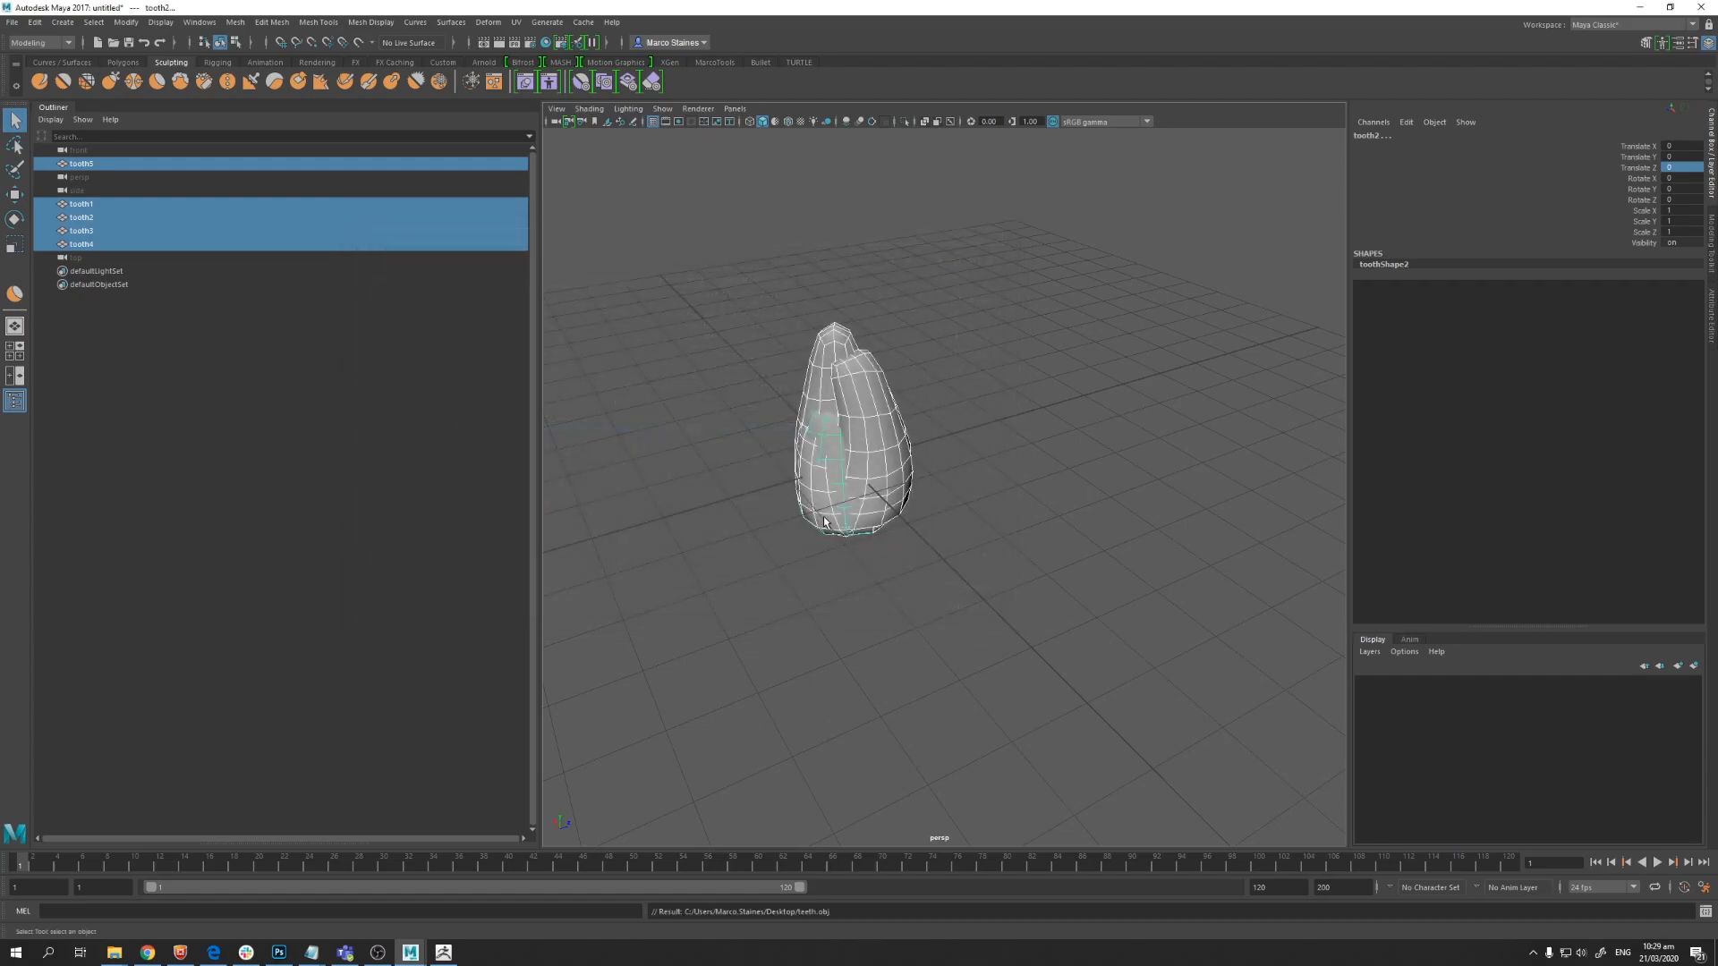
pyautogui.keyDown('alt'); pyautogui.moveTo(1046, 557); pyautogui.dragTo(937, 552); pyautogui.keyUp('alt')
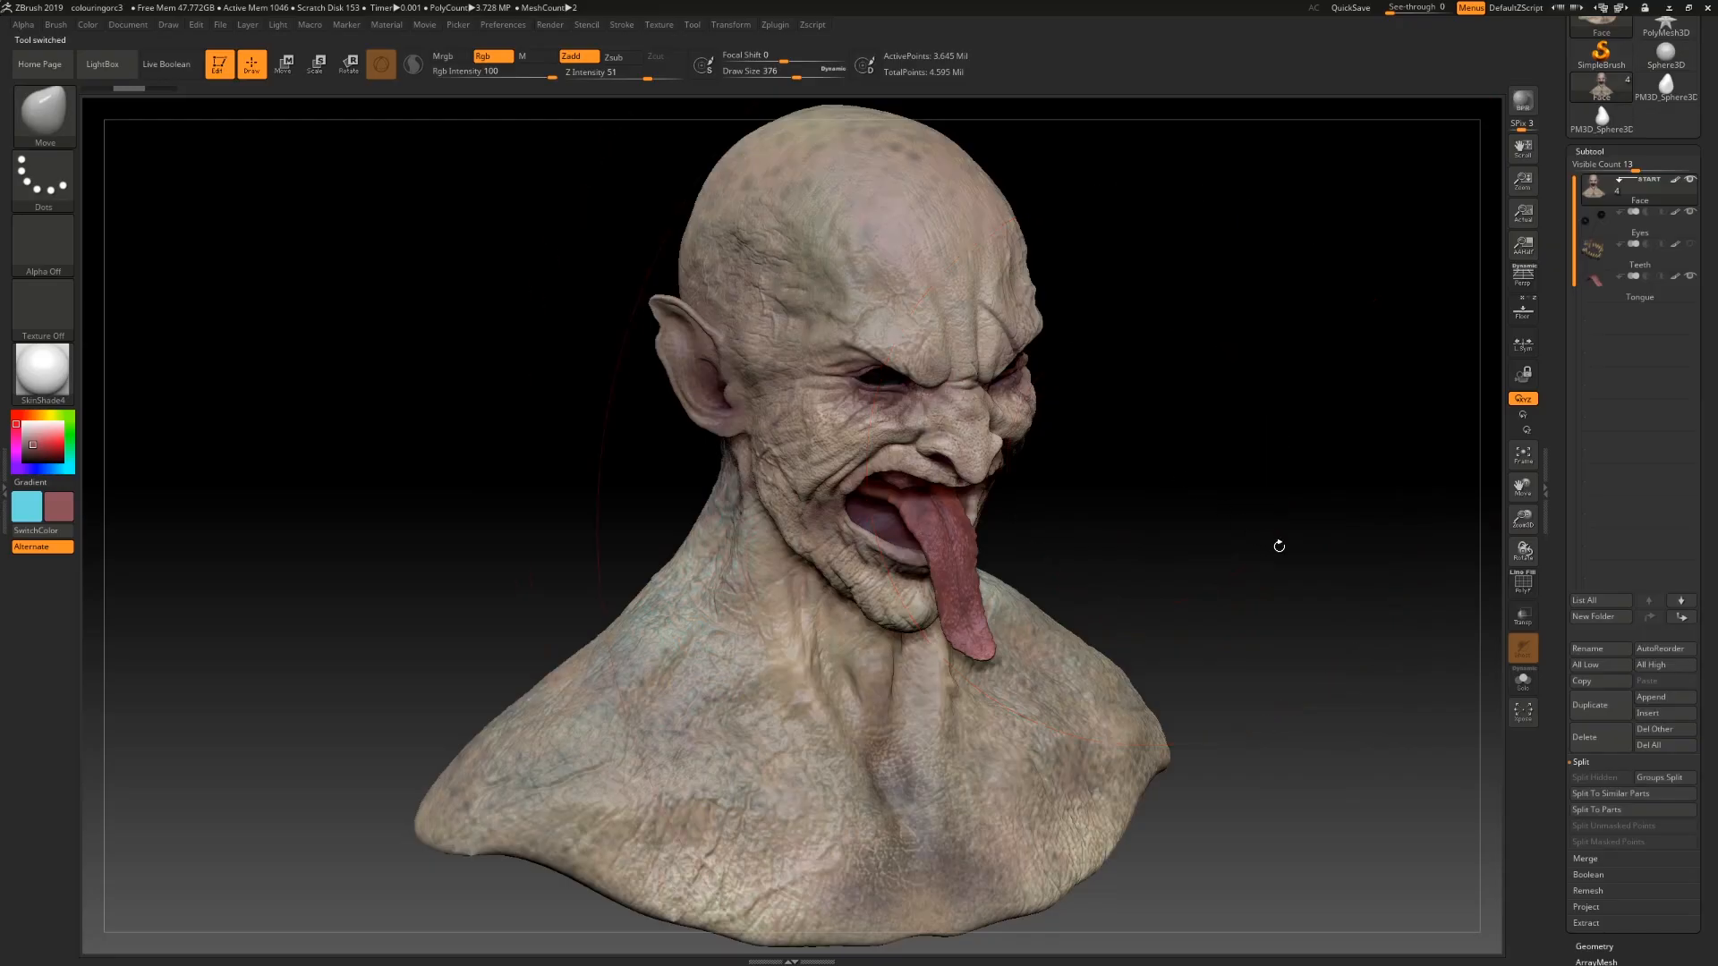
pyautogui.moveTo(1277, 540); pyautogui.dragTo(1261, 515)
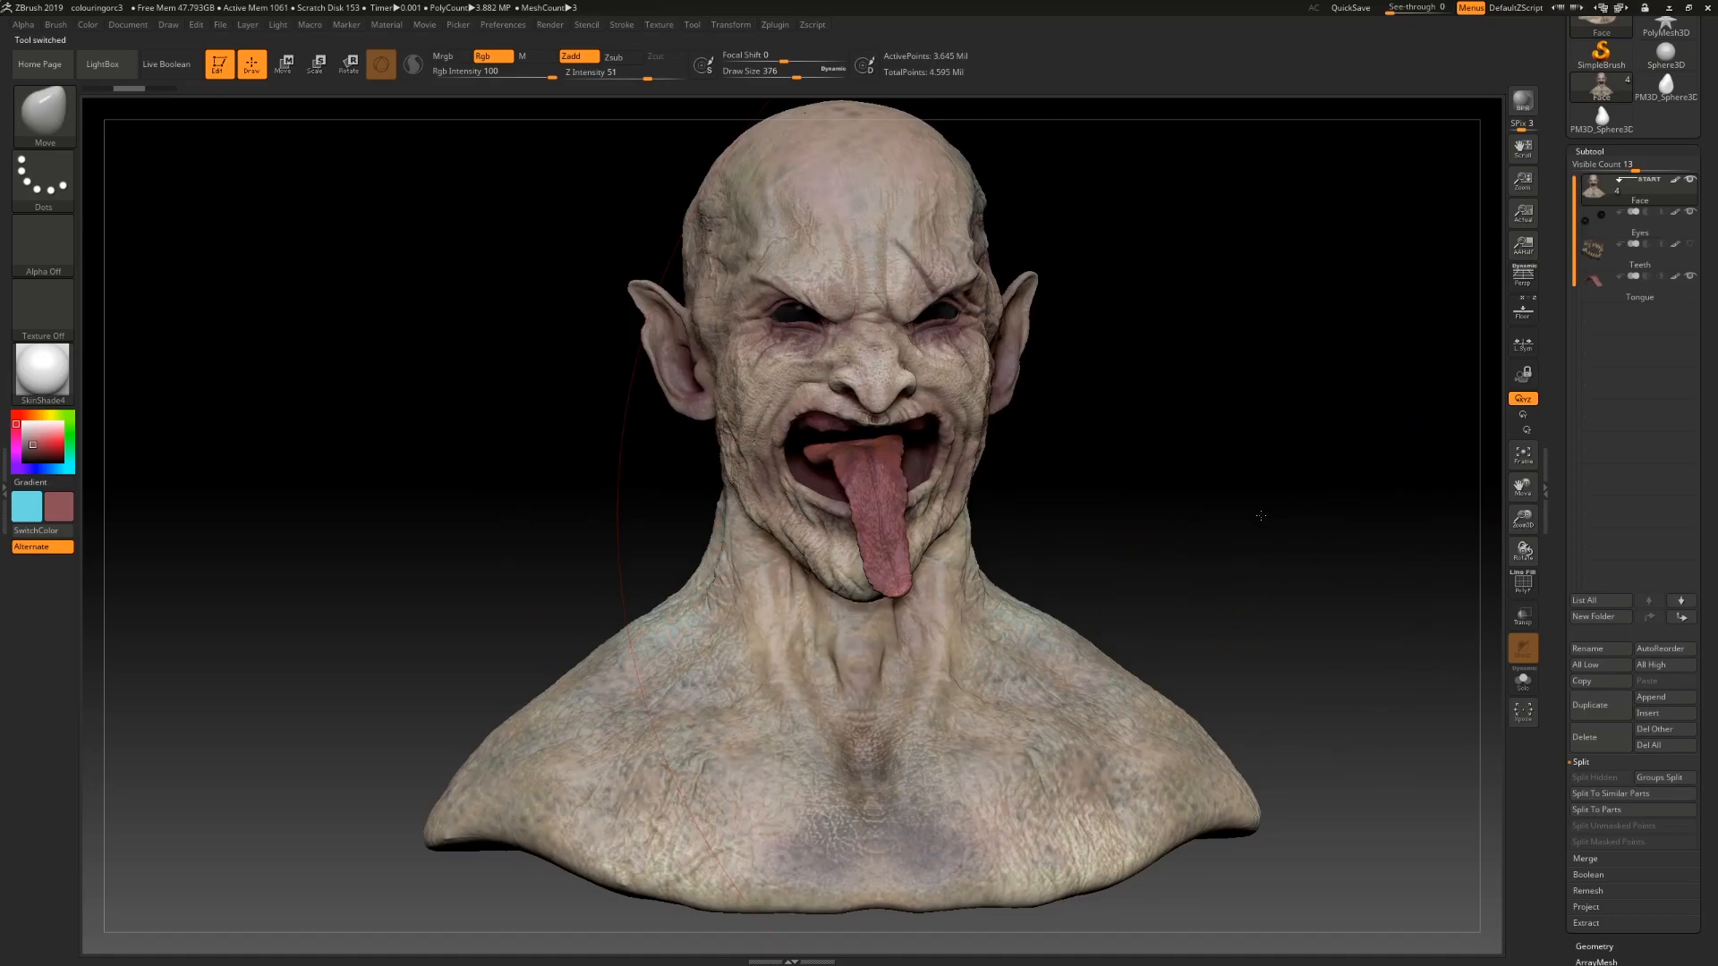
pyautogui.moveTo(1189, 560)
pyautogui.mouseDown()
pyautogui.moveTo(1222, 570)
pyautogui.moveTo(1205, 567)
pyautogui.mouseUp()
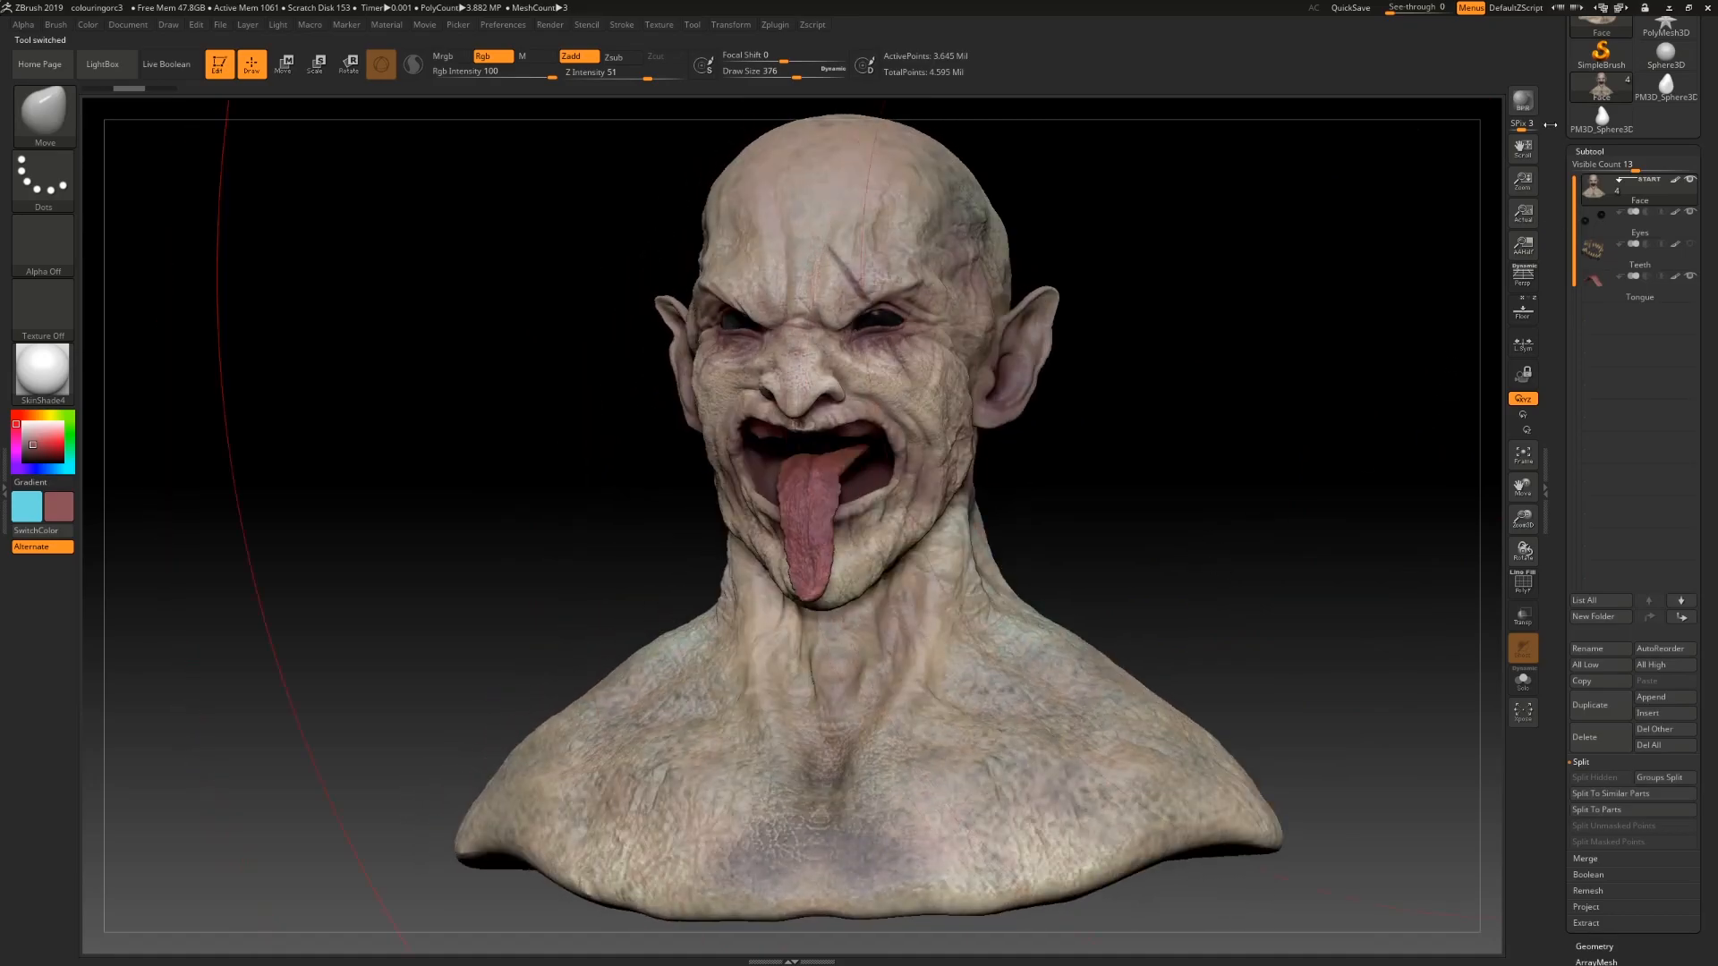
# Step: Switch to a simple tool and import teeth.obj from the Desktop
pyautogui.scroll(5, 1556, 225)
pyautogui.click(1652, 250)
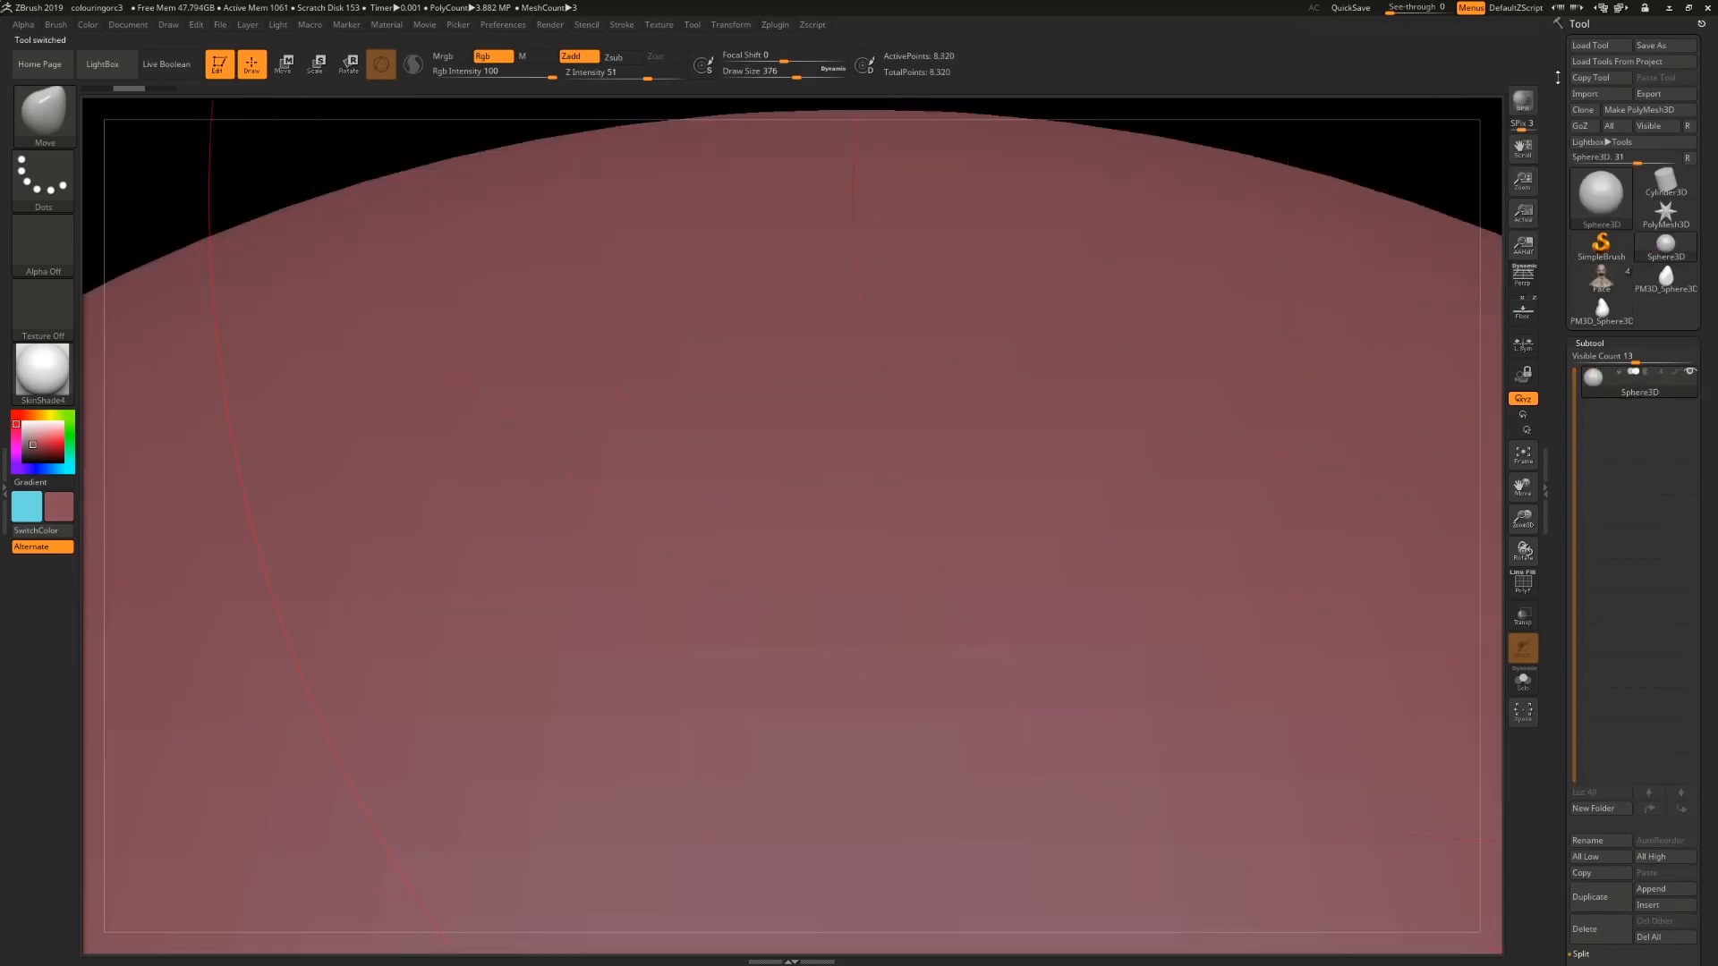
pyautogui.click(1582, 95)
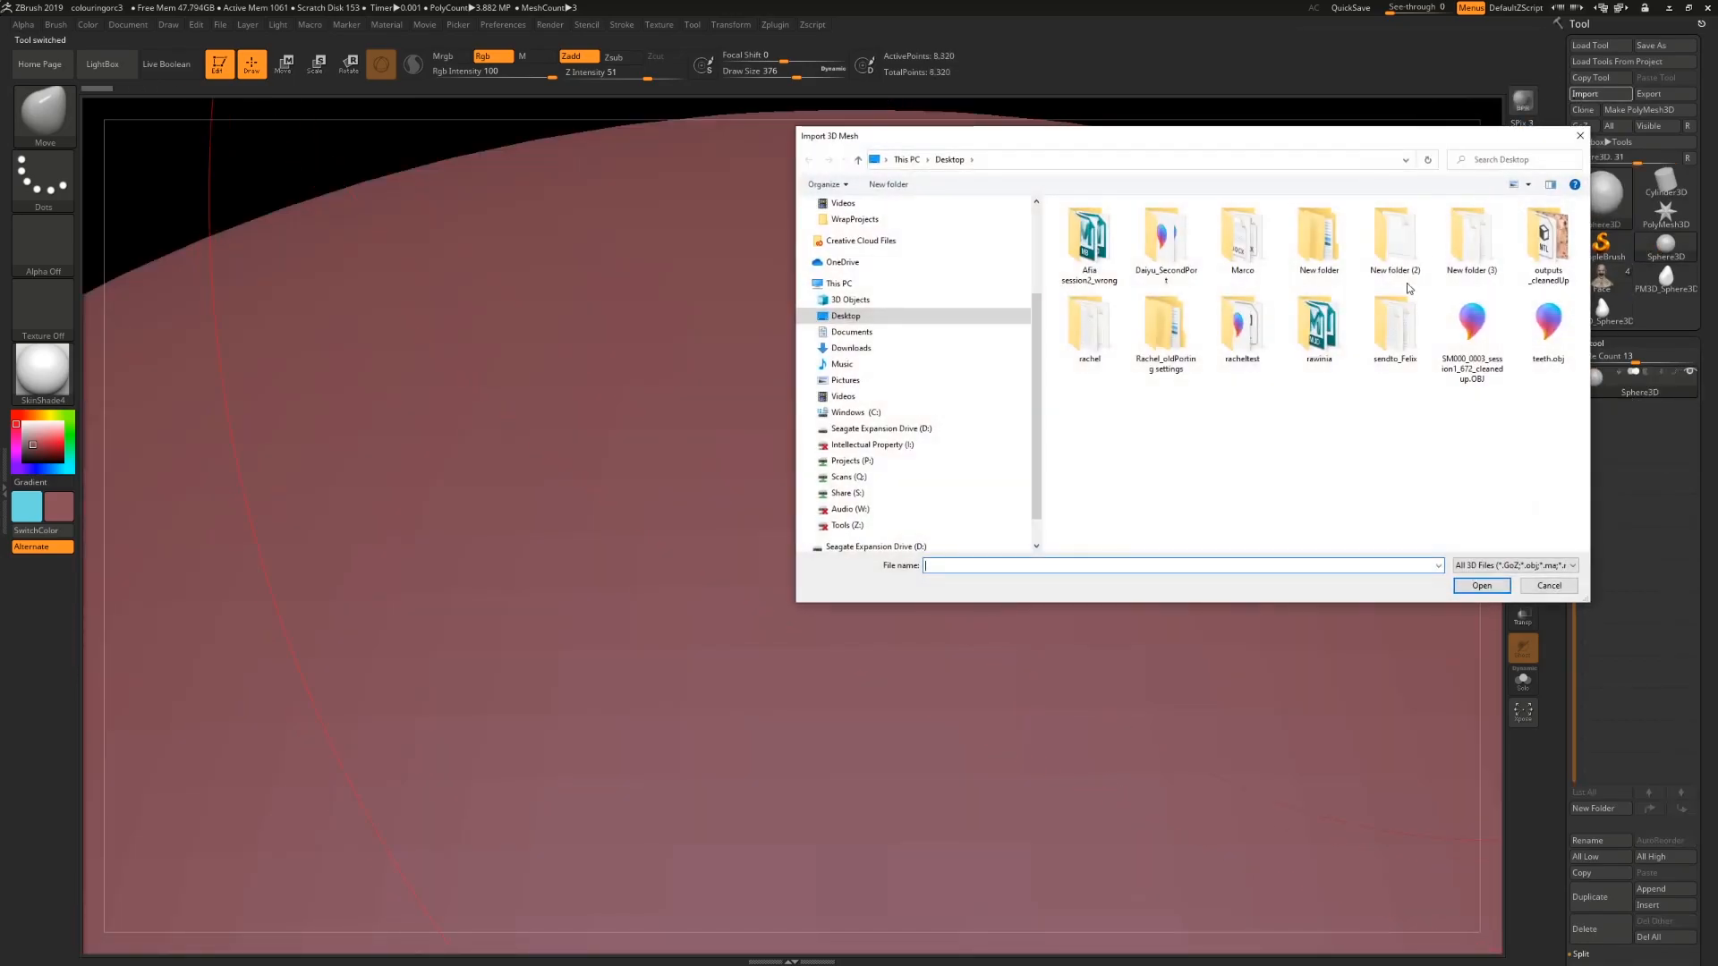
pyautogui.click(1539, 356)
pyautogui.doubleClick(1538, 356)
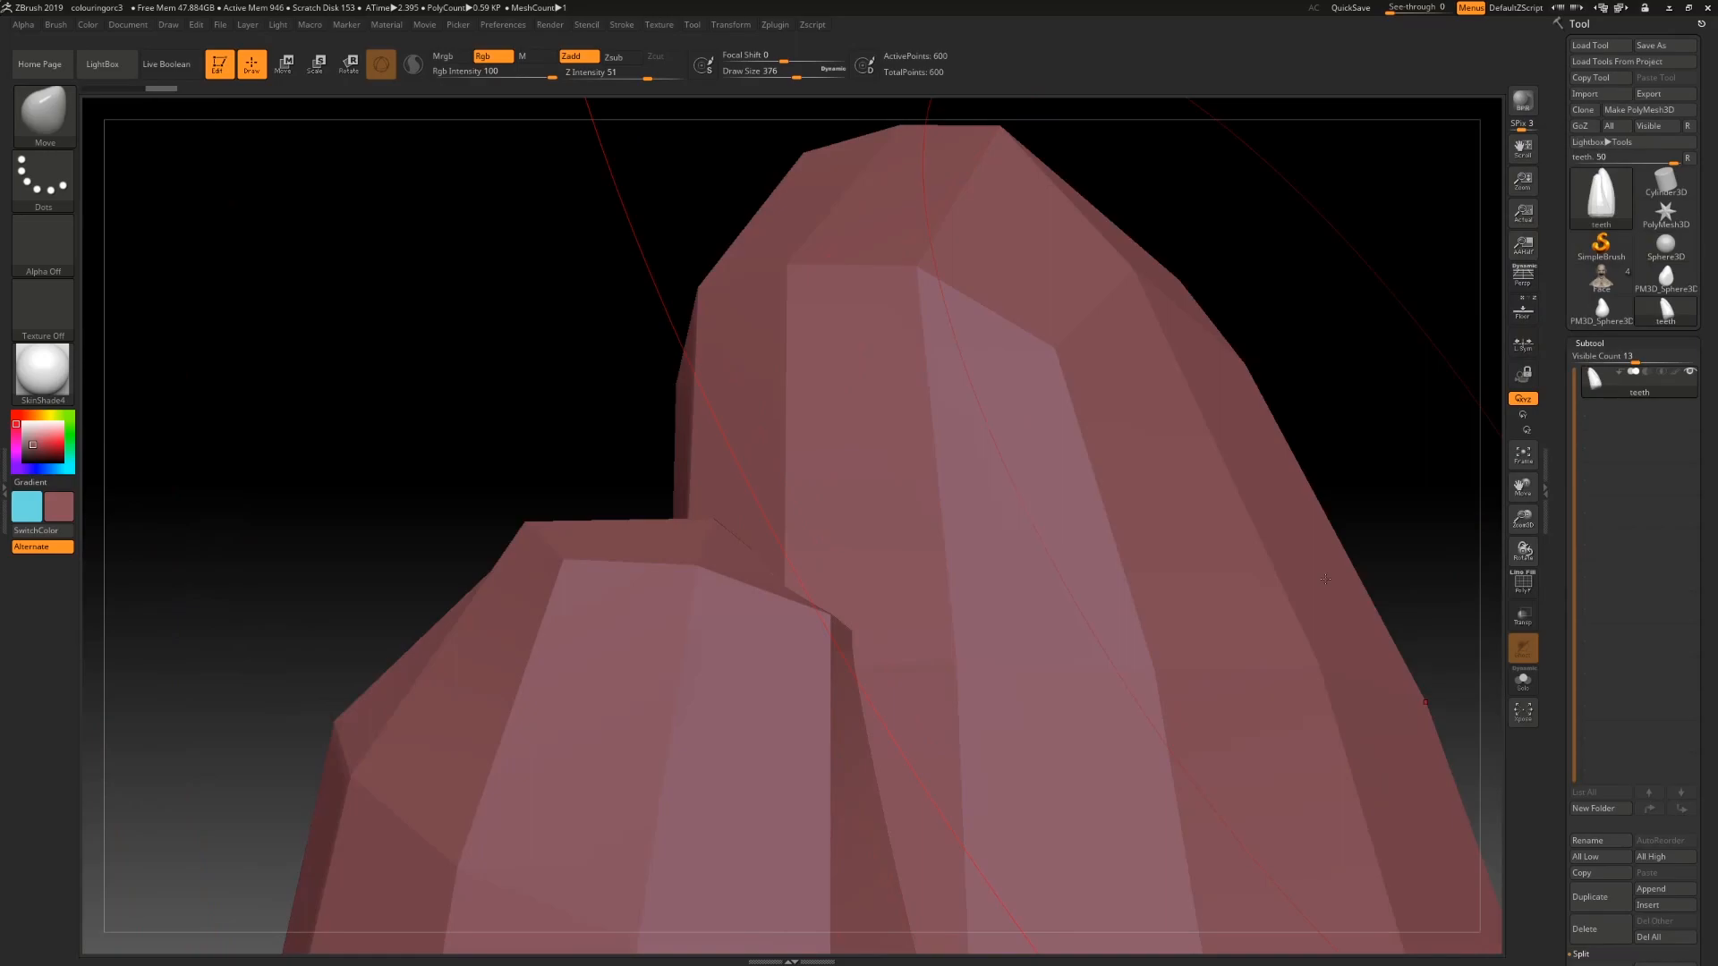
# Step: Split the imported teeth mesh into separate subtools by unmasked points
pyautogui.press('f')
pyautogui.moveTo(1216, 545)
pyautogui.keyDown('alt'); pyautogui.mouseDown()
pyautogui.moveTo(1169, 534)
pyautogui.moveTo(1205, 495)
pyautogui.moveTo(1194, 505)
pyautogui.mouseUp(); pyautogui.keyUp('alt')
pyautogui.moveTo(1552, 629); pyautogui.dragTo(1557, 564)
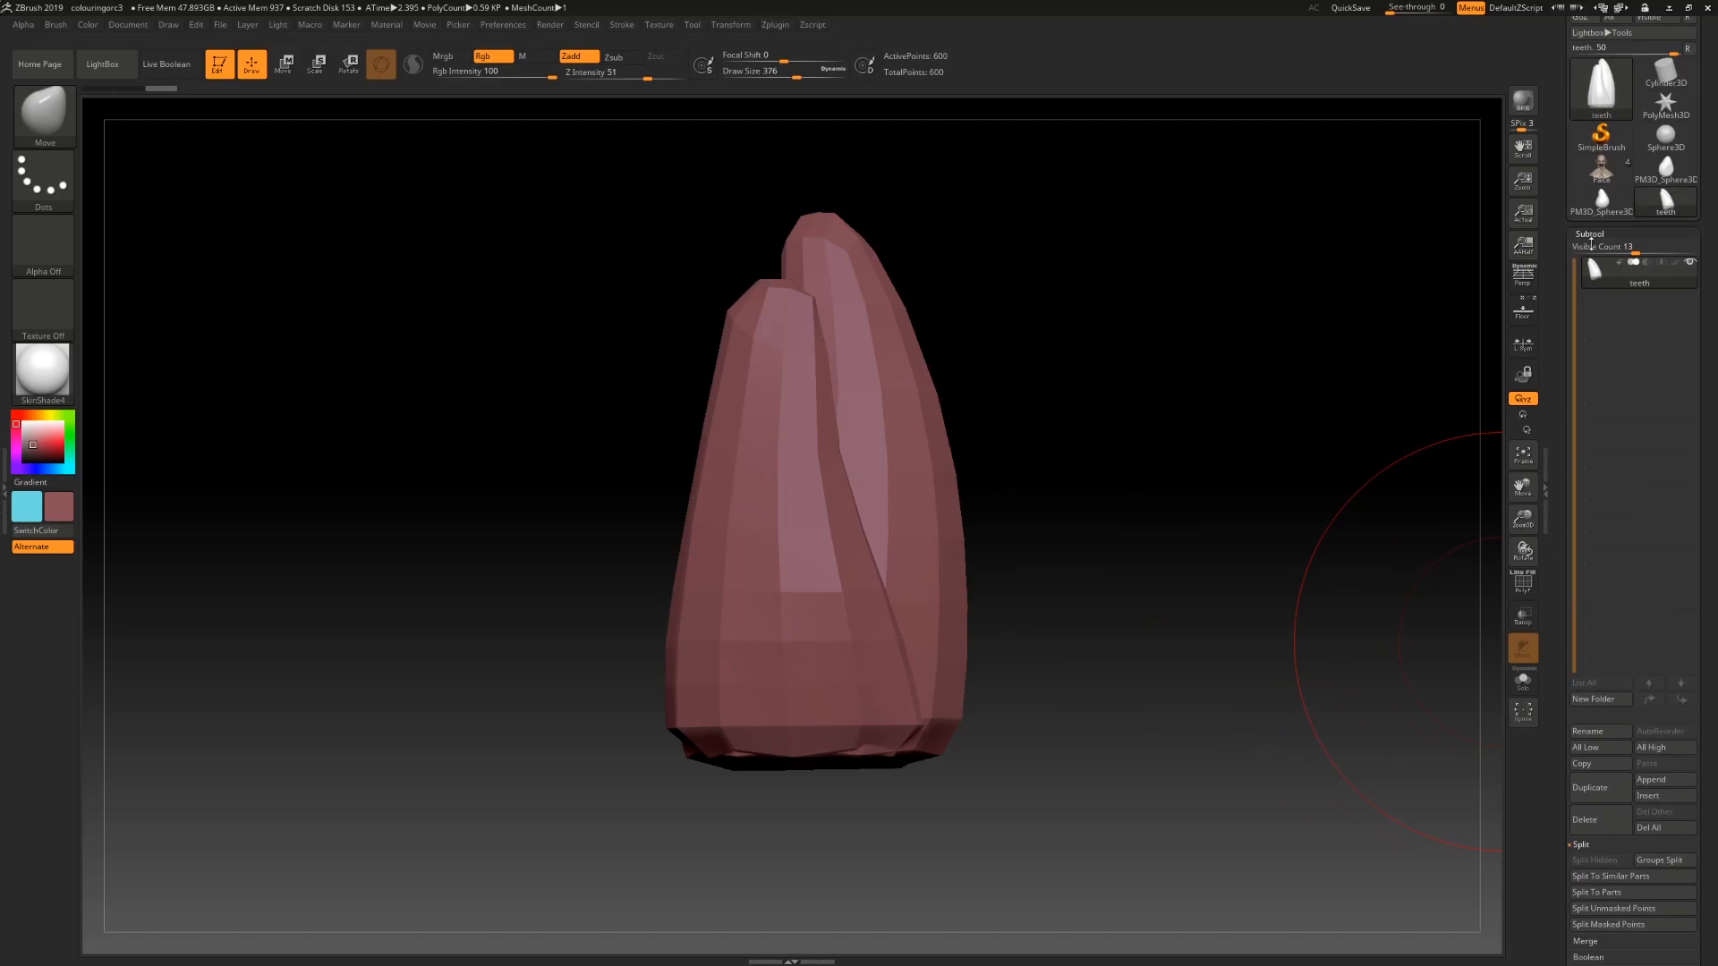
pyautogui.moveTo(1624, 247); pyautogui.dragTo(1610, 248)
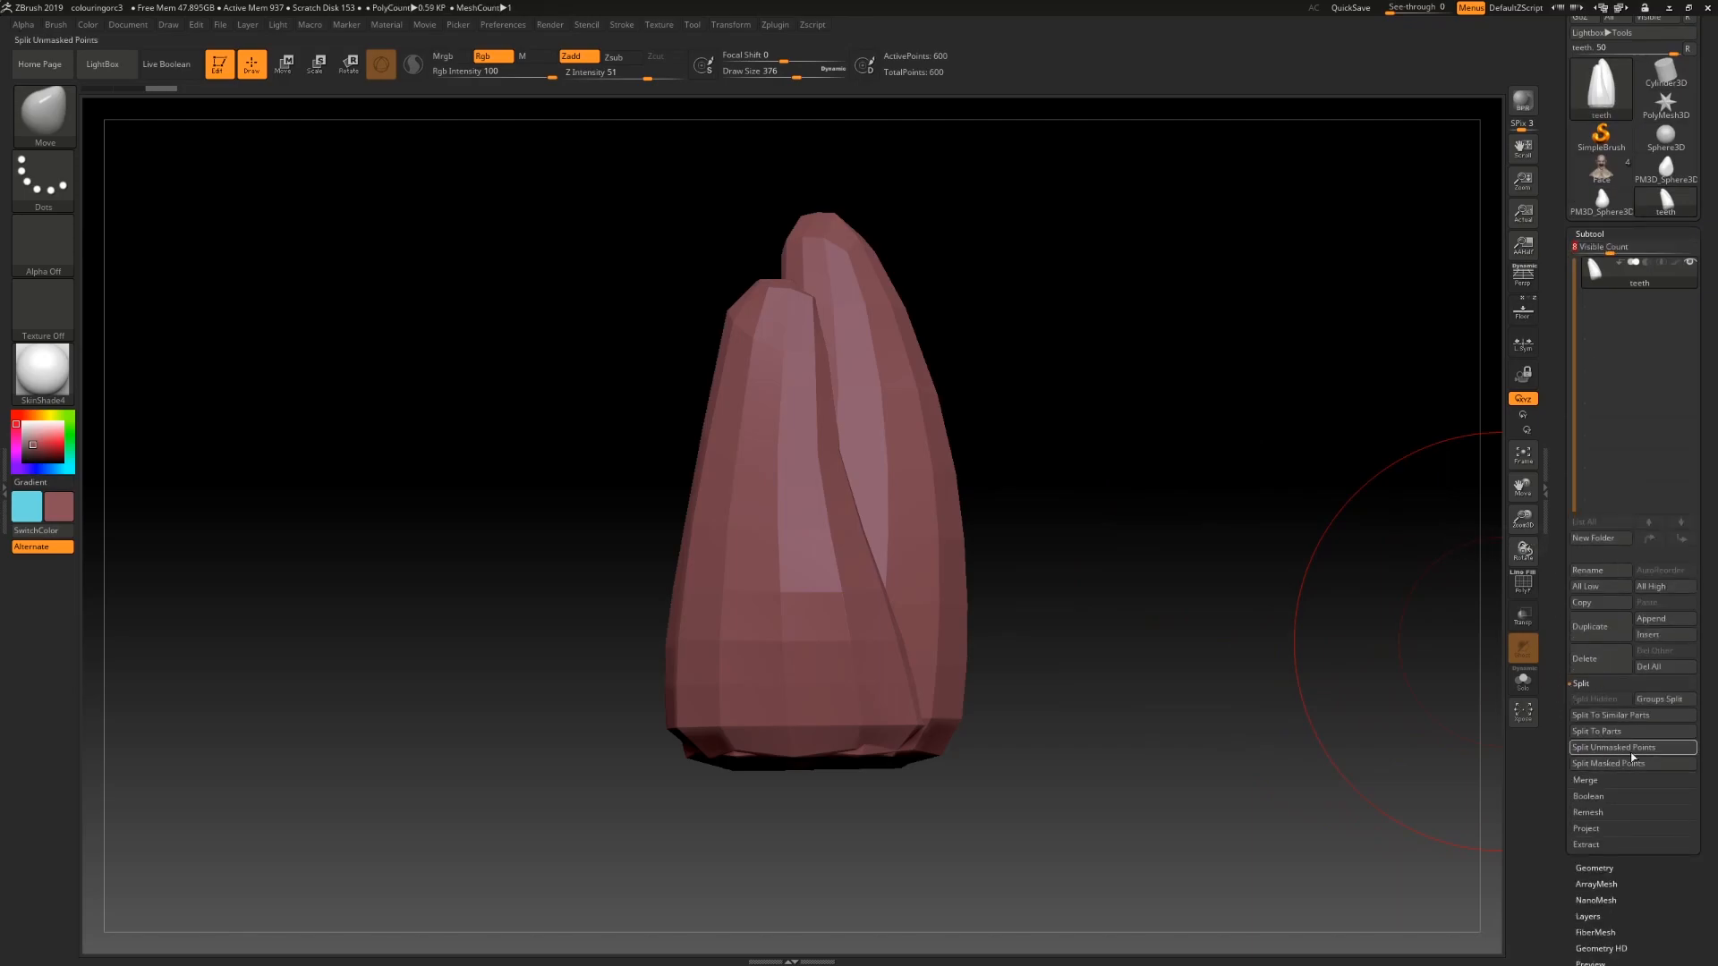
pyautogui.click(1619, 739)
pyautogui.moveTo(1238, 491); pyautogui.dragTo(1259, 589)
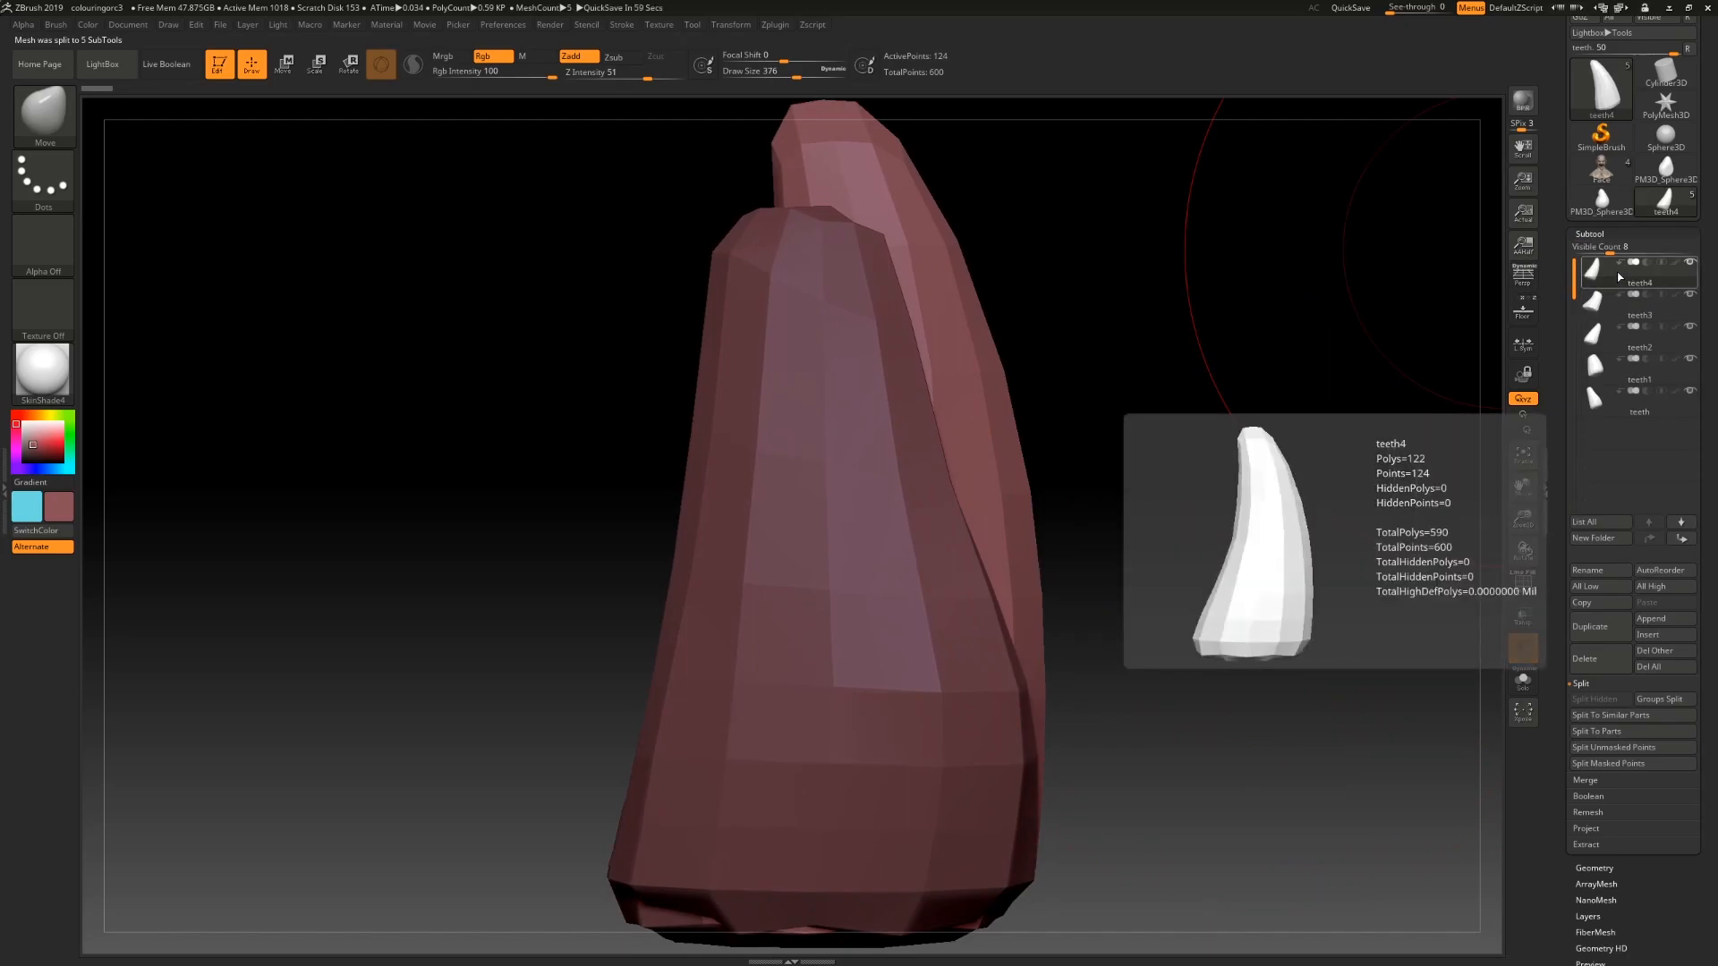
# Step: Create an InsertMultiMesh brush from the split tooth subtools
pyautogui.press('b')
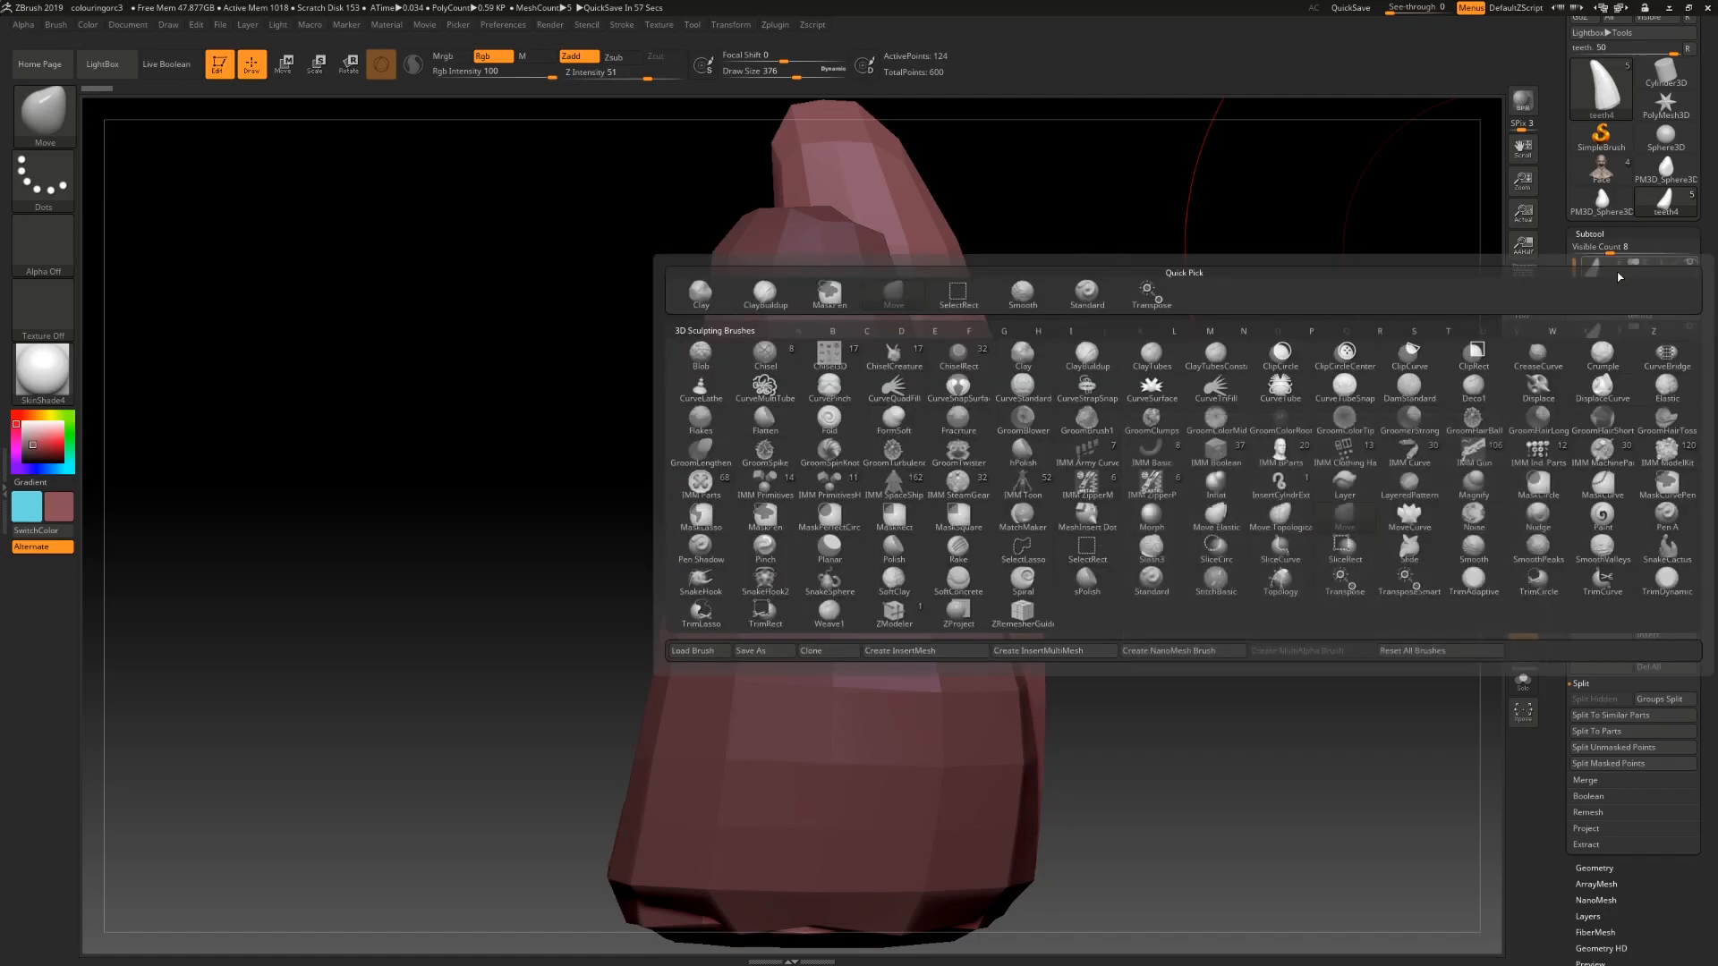
pyautogui.click(1044, 651)
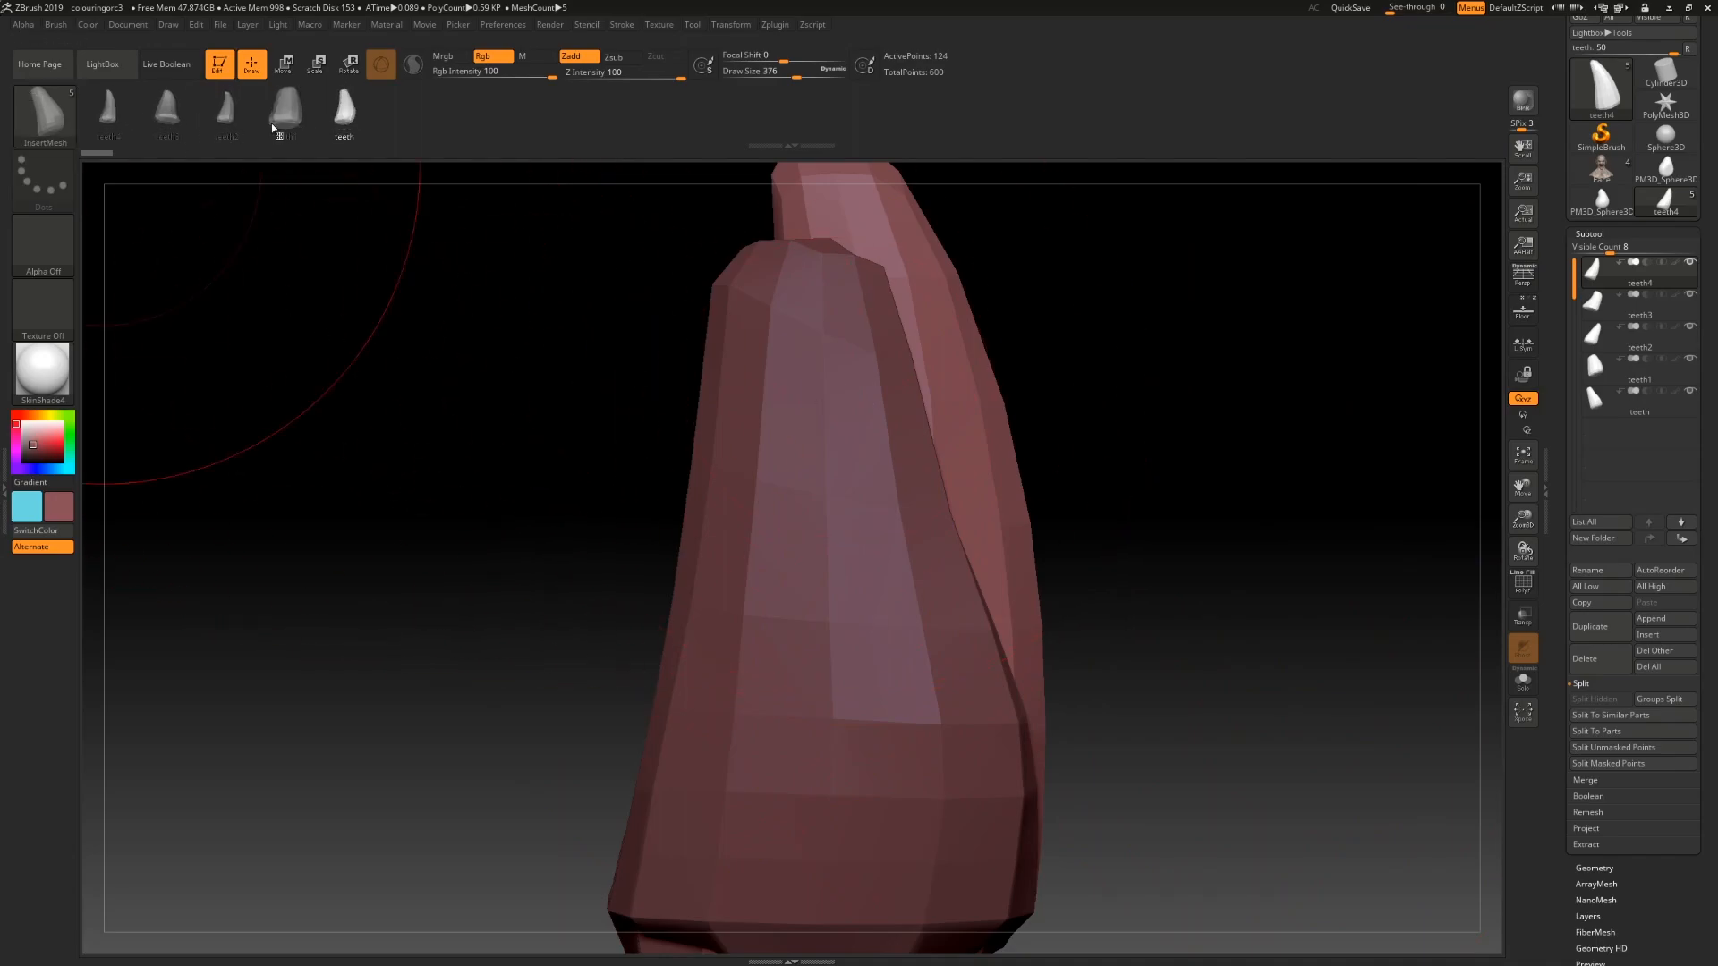
pyautogui.click(1691, 300)
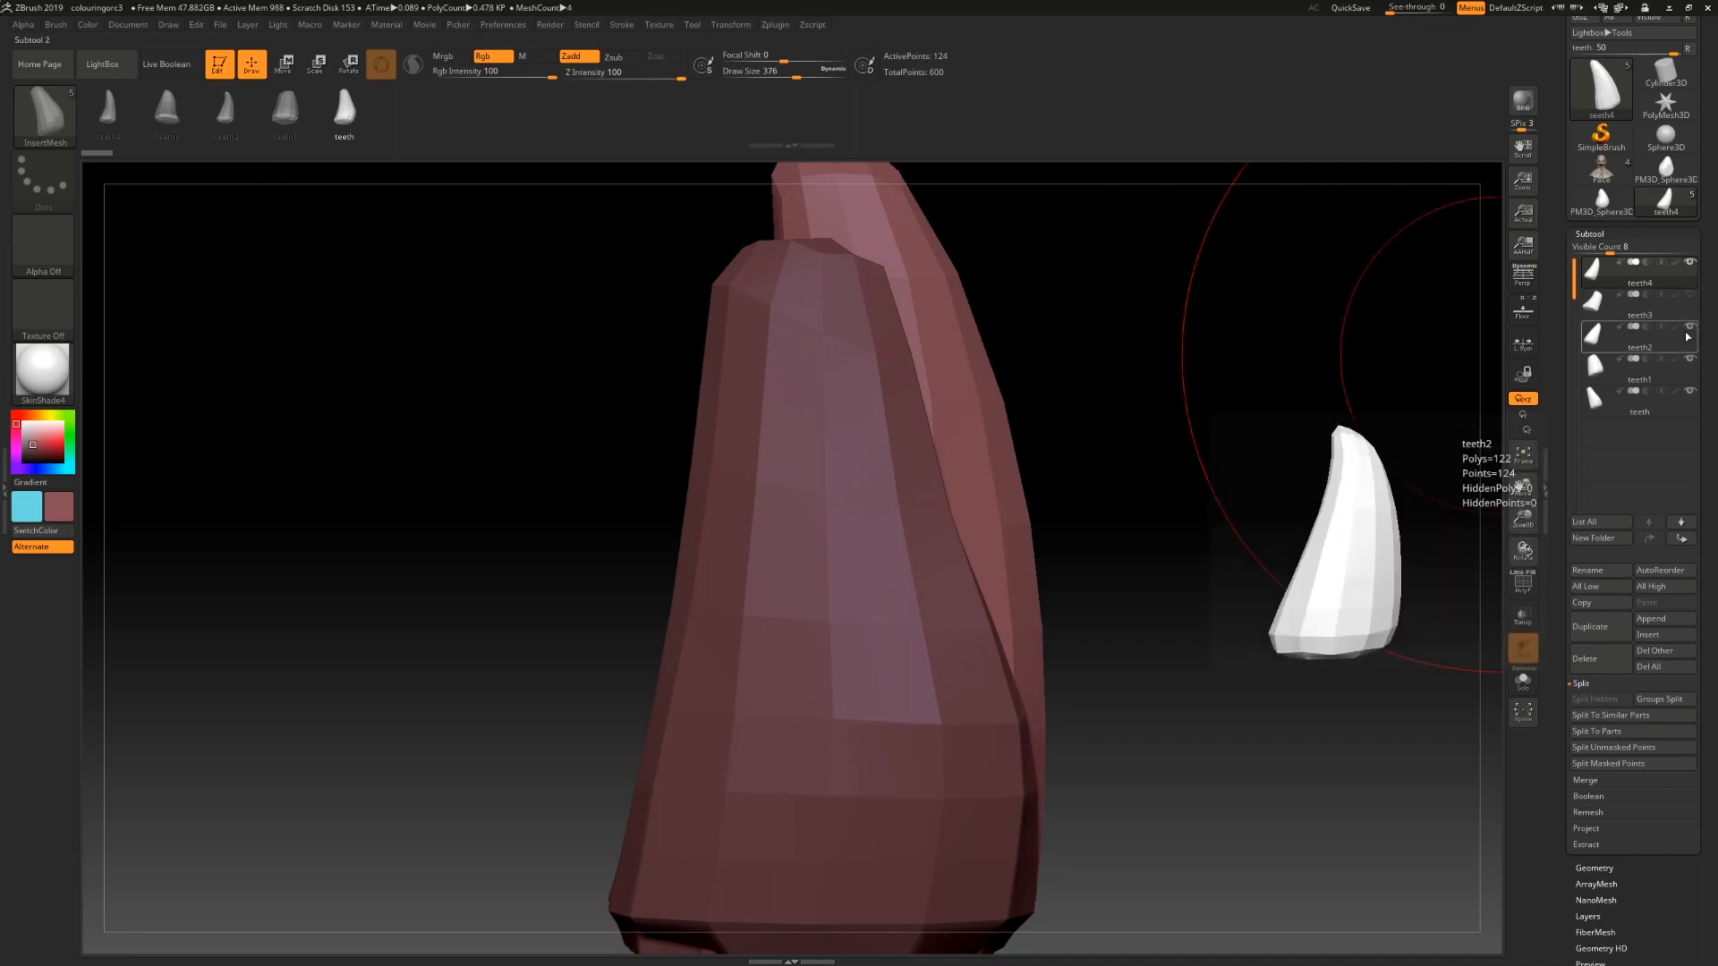
pyautogui.keyDown('shift'); pyautogui.click(1690, 391); pyautogui.keyUp('shift')
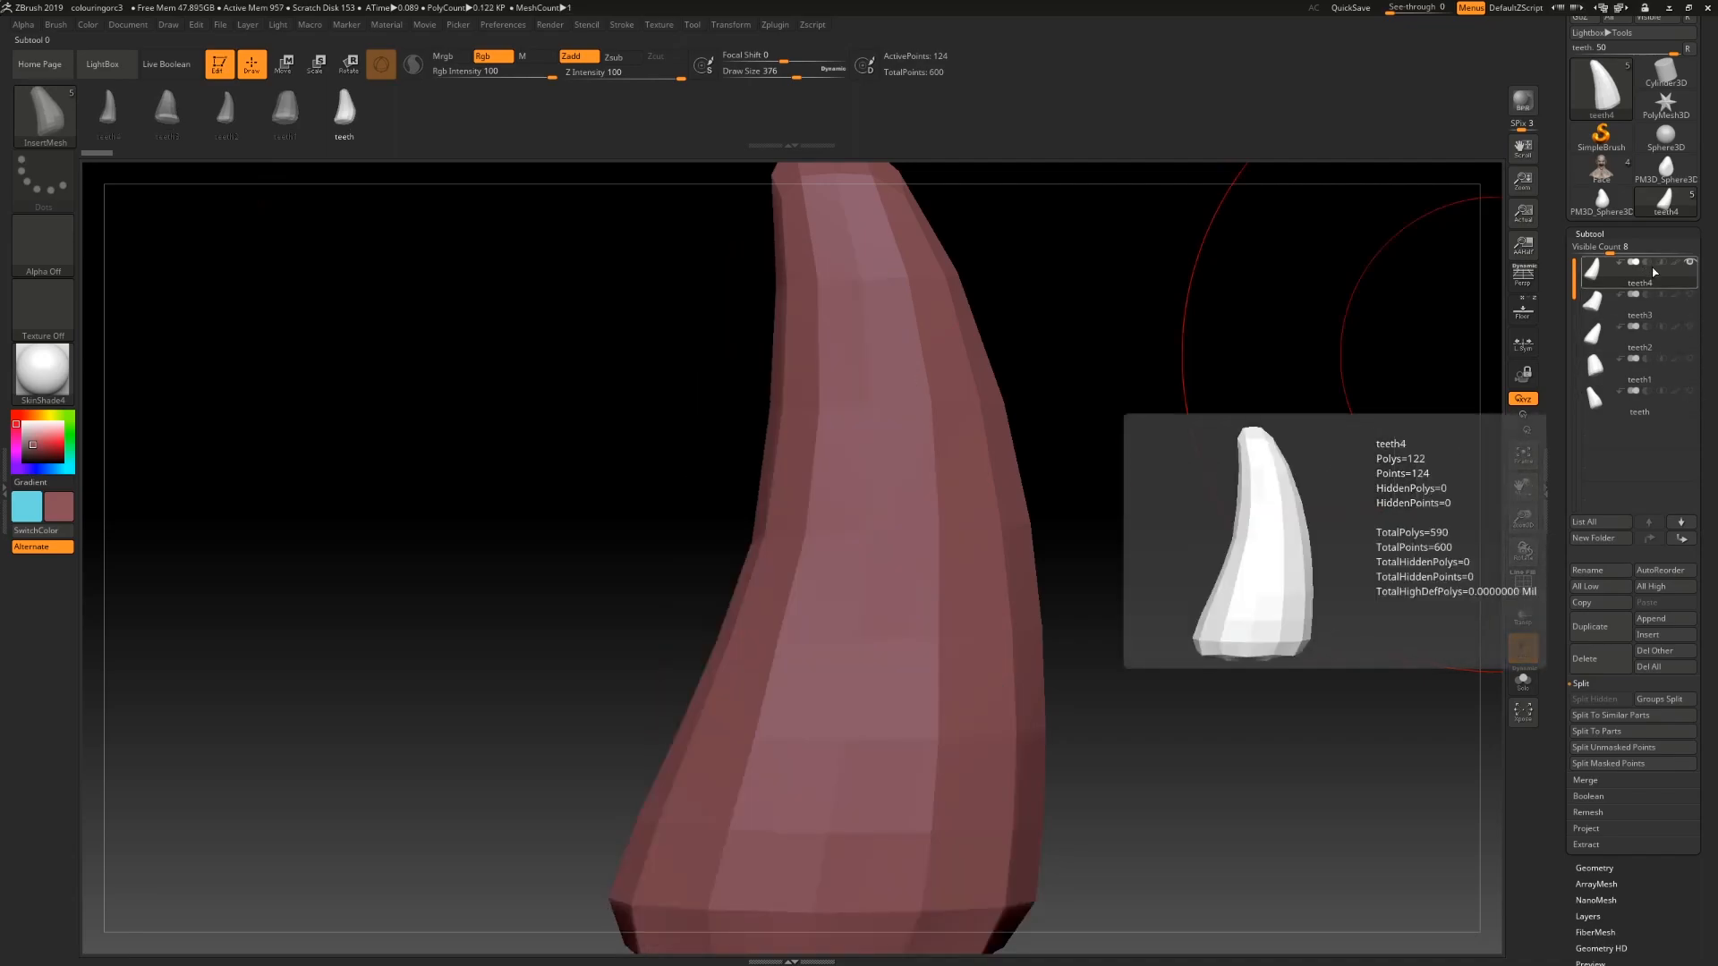
pyautogui.moveTo(1196, 636); pyautogui.dragTo(1063, 565)
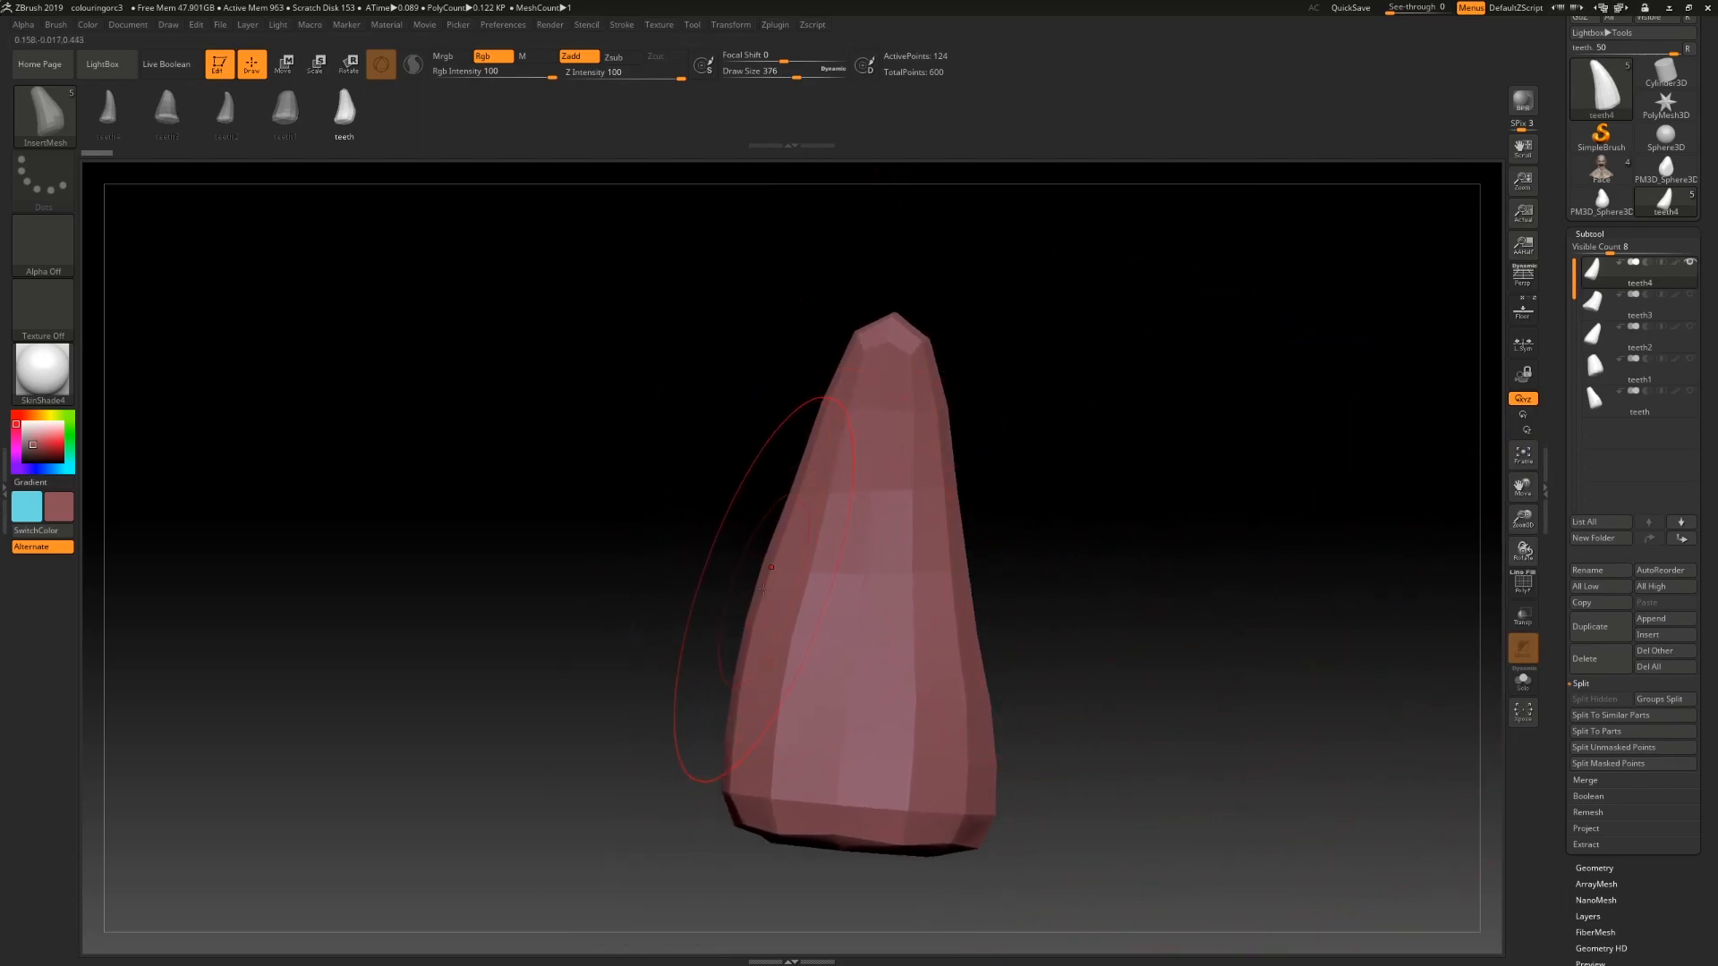
pyautogui.moveTo(1131, 624)
pyautogui.mouseDown()
pyautogui.moveTo(1141, 668)
pyautogui.moveTo(1023, 633)
pyautogui.mouseUp()
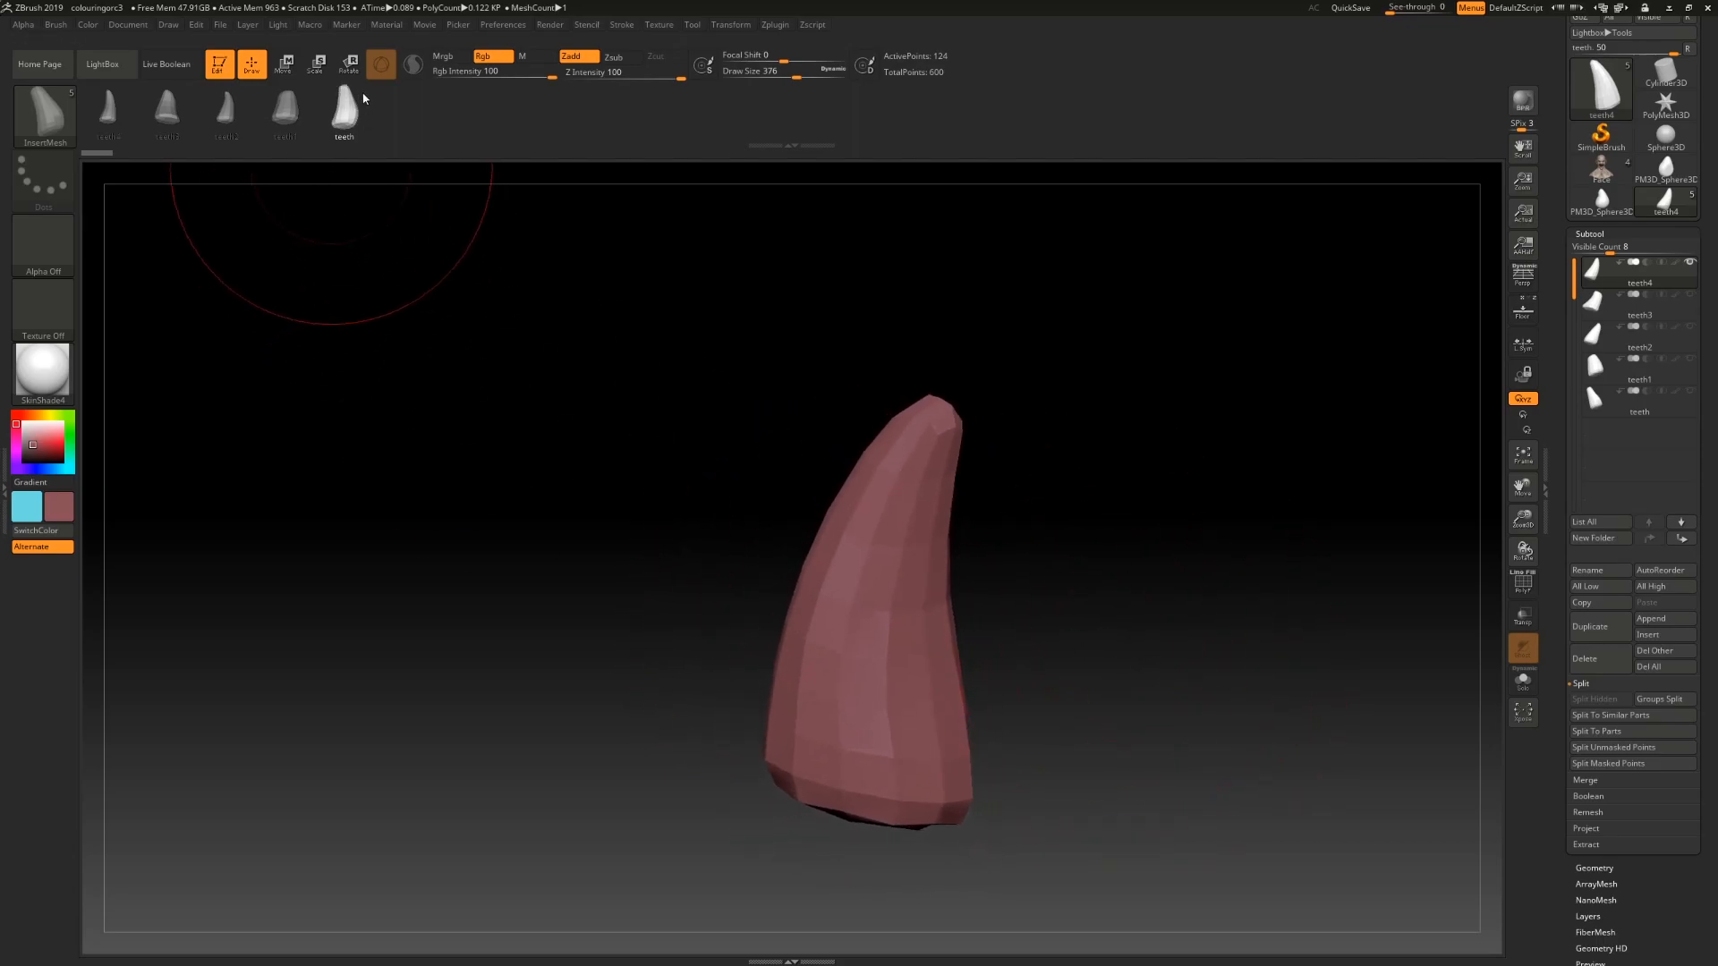
# Step: Try inserting tooth meshes onto the tooth model with the new brush, then undo the inserts
pyautogui.moveTo(925, 655); pyautogui.dragTo(984, 639)
pyautogui.moveTo(928, 556); pyautogui.dragTo(982, 519)
pyautogui.moveTo(937, 462); pyautogui.dragTo(967, 420)
pyautogui.keyDown('alt'); pyautogui.moveTo(1120, 539); pyautogui.dragTo(836, 572); pyautogui.keyUp('alt')
pyautogui.moveTo(998, 523); pyautogui.dragTo(1042, 479)
pyautogui.hotkey('ctrl', 'z')
pyautogui.hotkey('ctrl', 'z')
pyautogui.hotkey('ctrl', 'z')
pyautogui.hotkey('ctrl', 'z')
pyautogui.hotkey('ctrl', 'z')
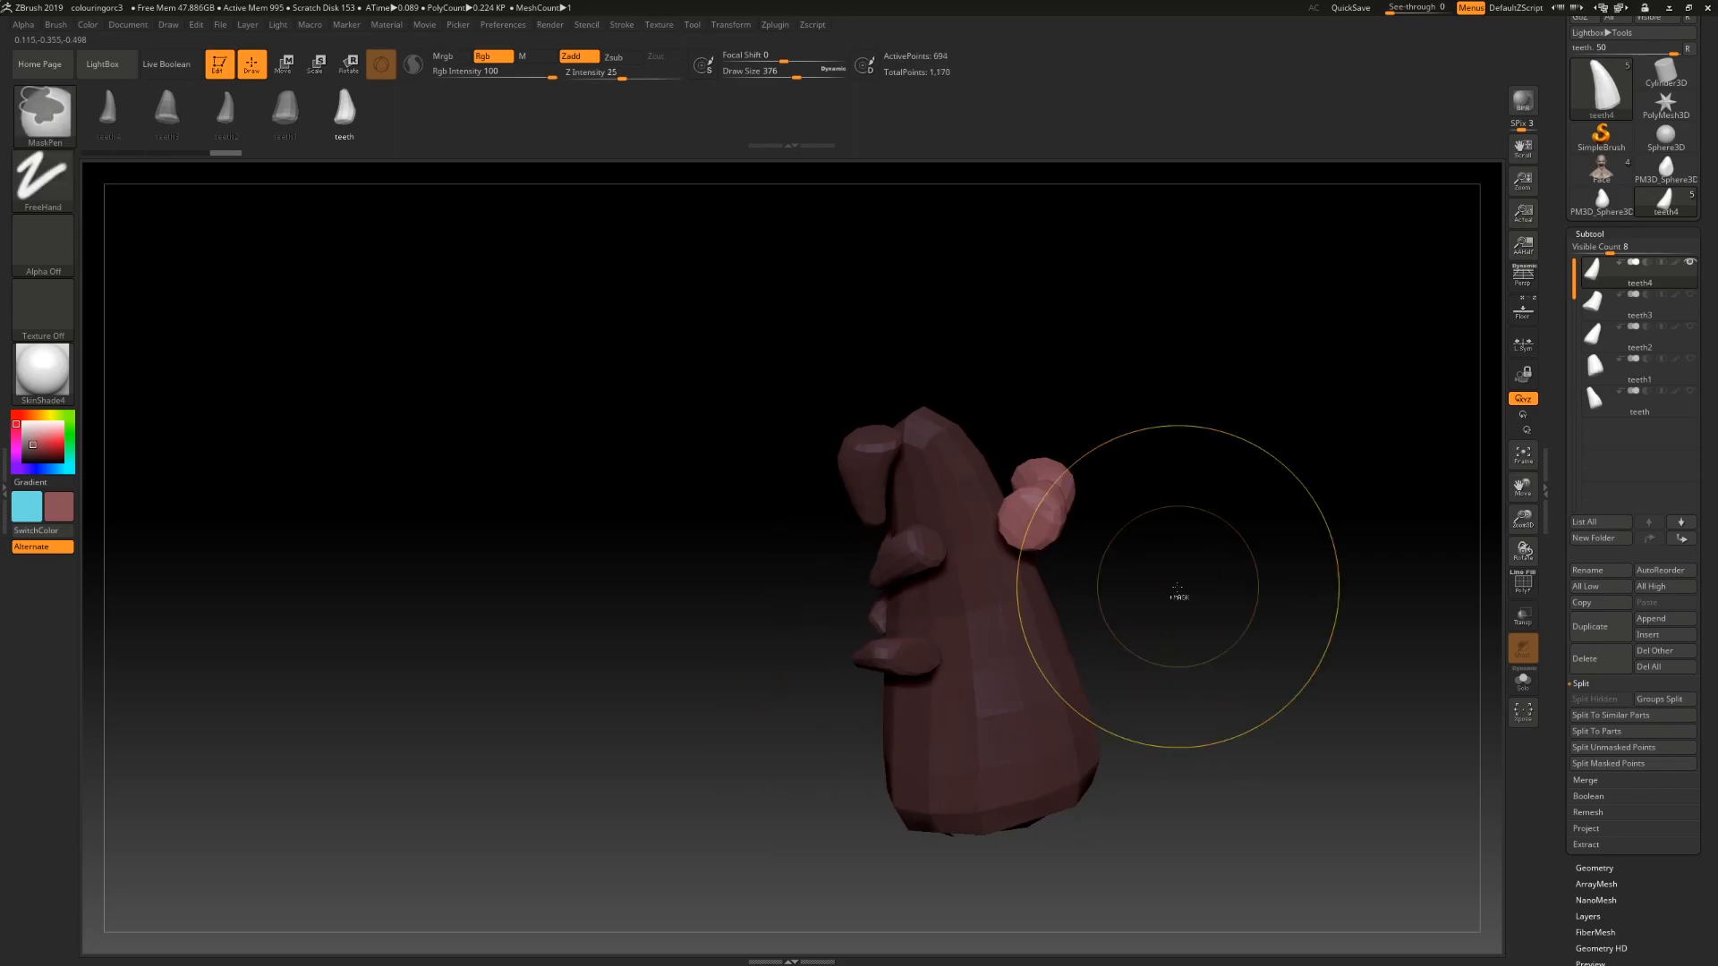
pyautogui.moveTo(1173, 641); pyautogui.dragTo(1162, 648)
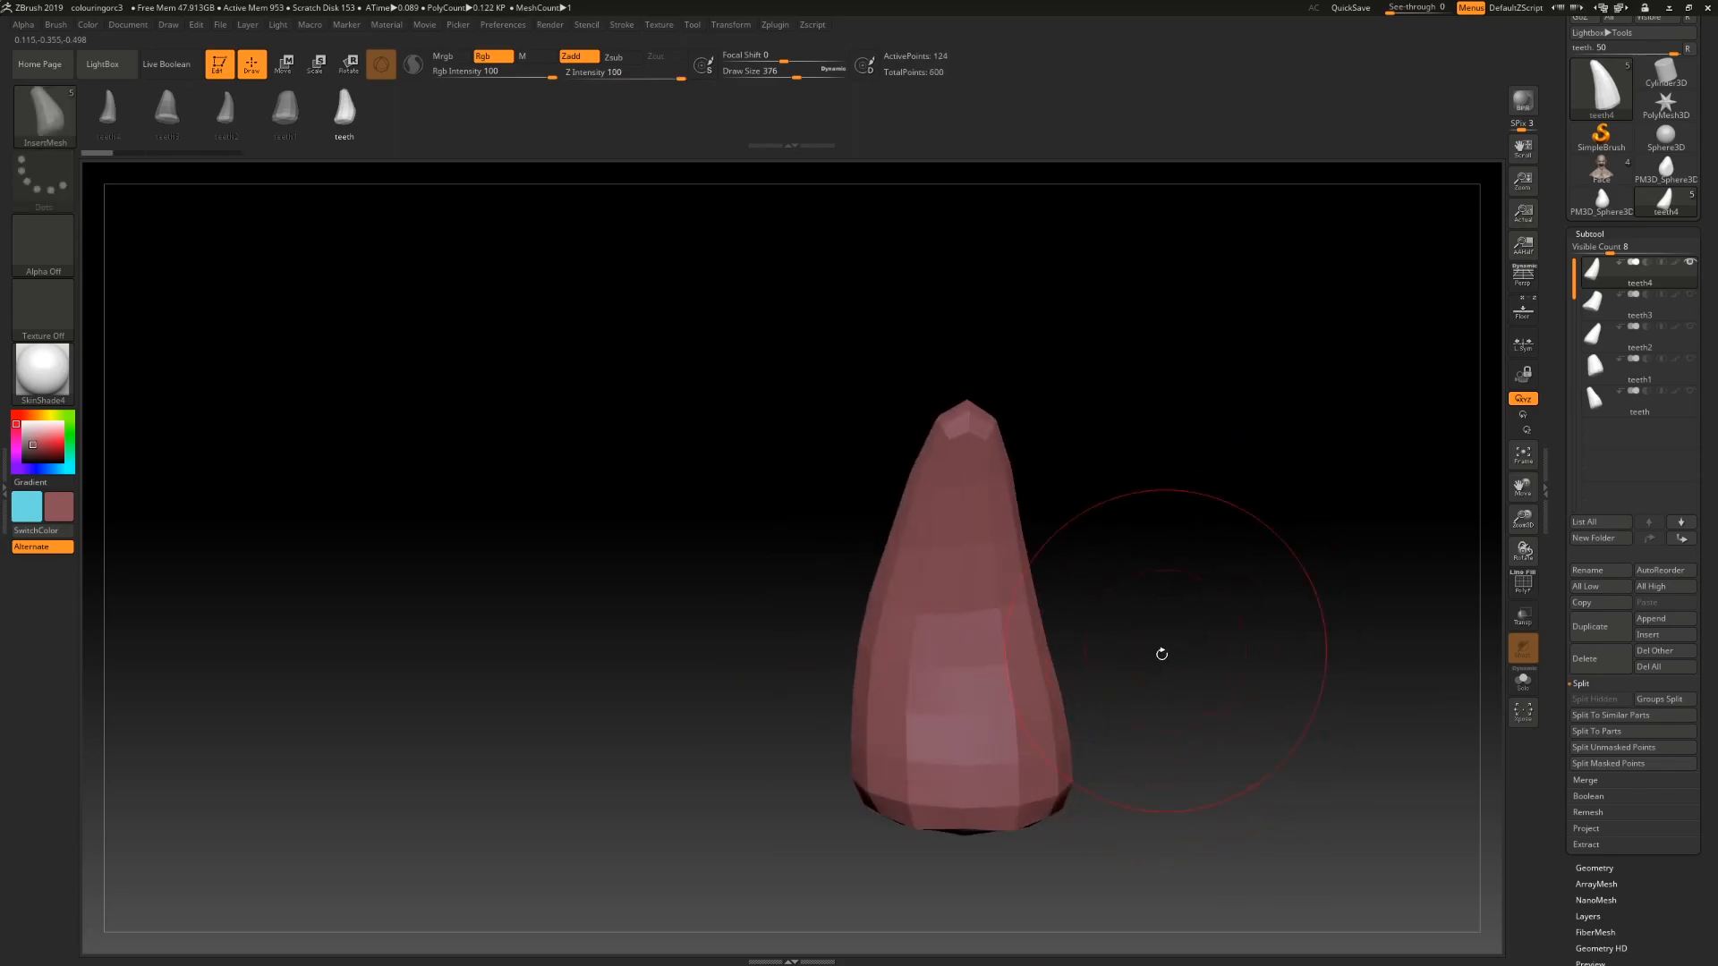
# Step: Switch to the creature head tool, set draw size to 8 and duplicate the Face subtool
pyautogui.click(1600, 175)
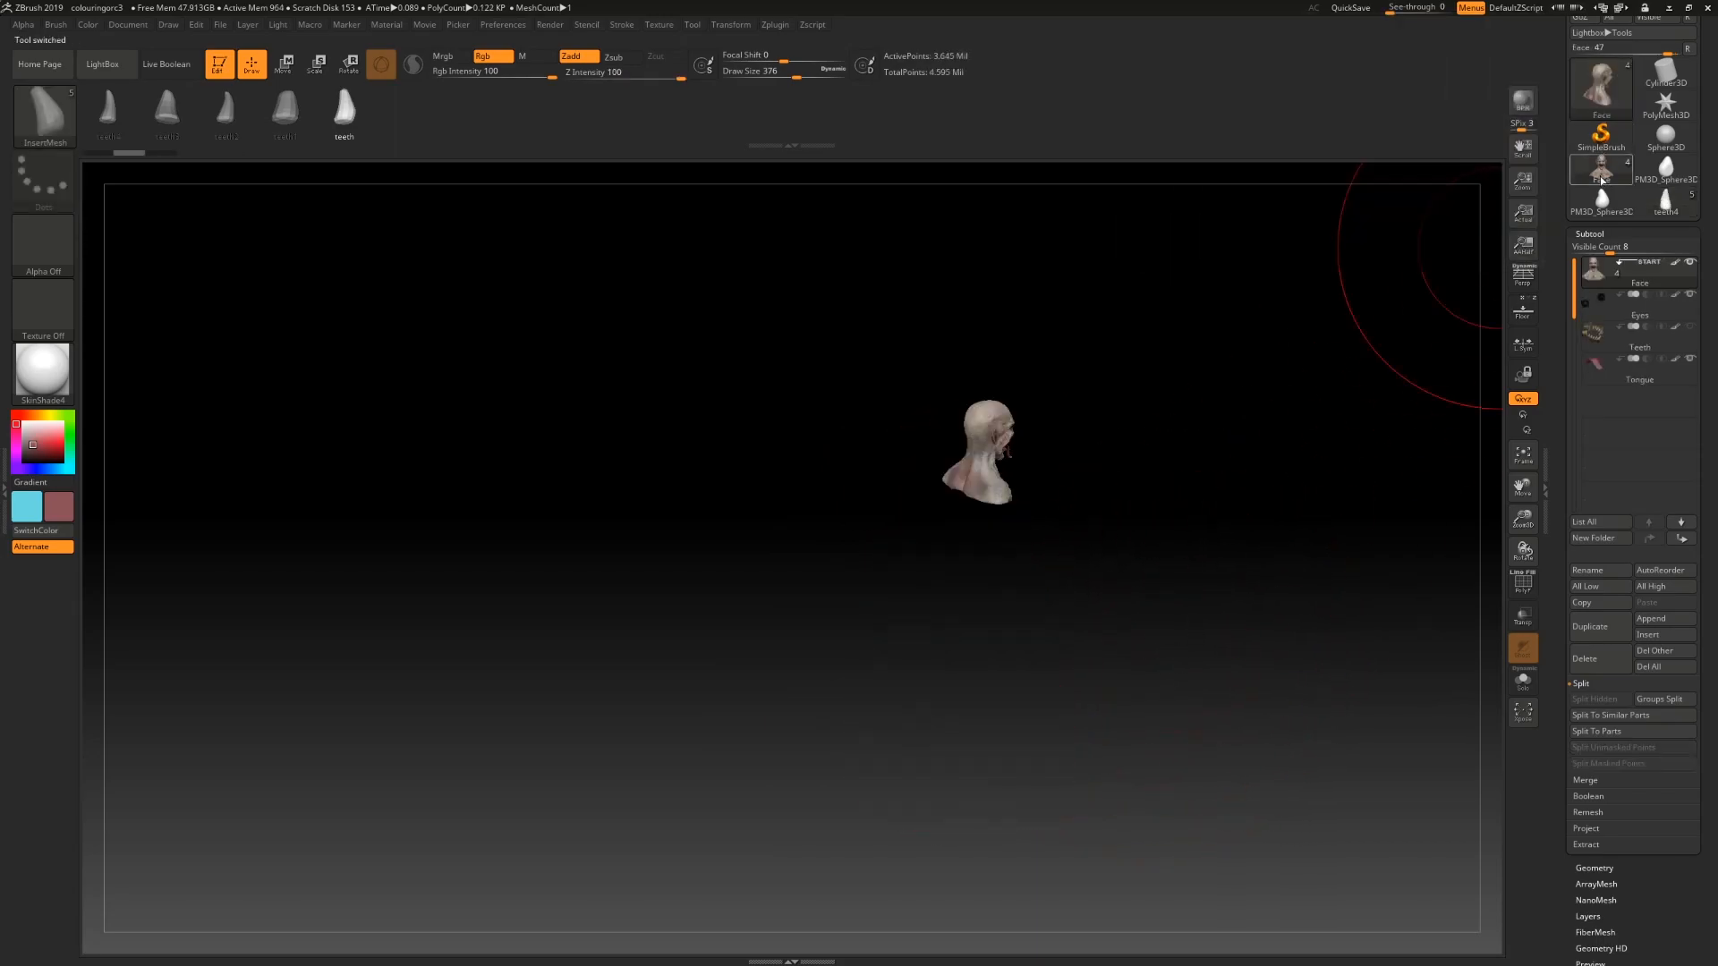
pyautogui.press('f')
pyautogui.moveTo(1173, 457)
pyautogui.mouseDown()
pyautogui.moveTo(1133, 439)
pyautogui.moveTo(1227, 465)
pyautogui.moveTo(1279, 567)
pyautogui.moveTo(1273, 537)
pyautogui.moveTo(1304, 546)
pyautogui.moveTo(1318, 657)
pyautogui.mouseUp()
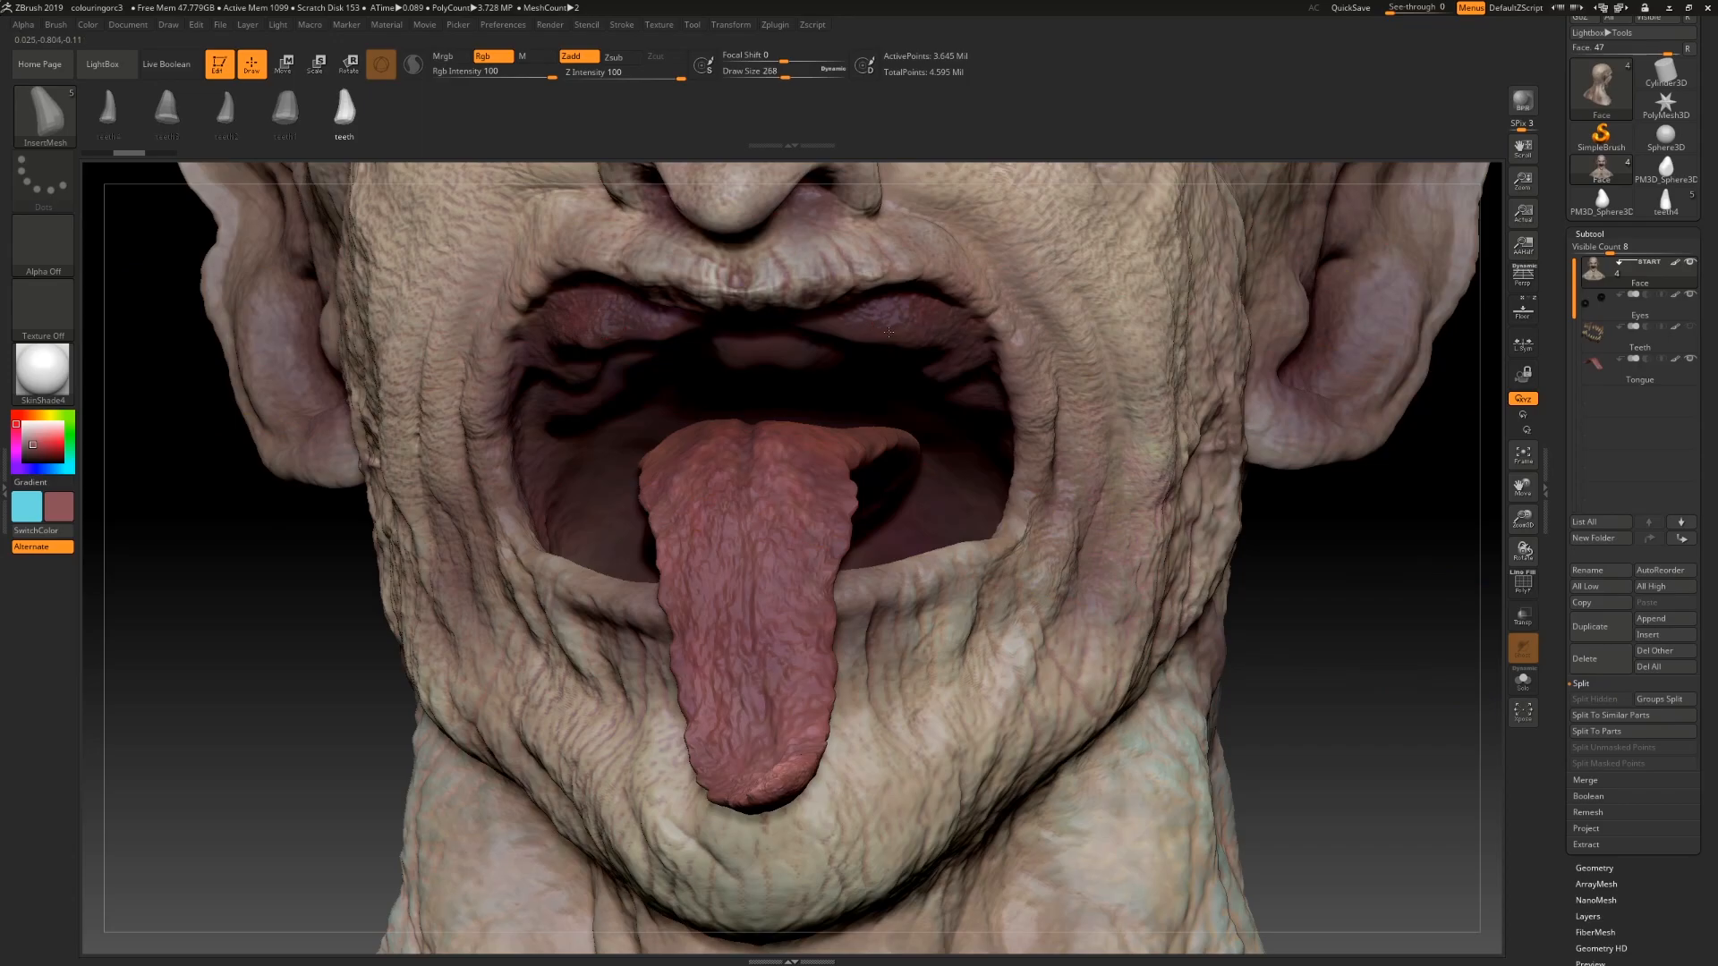
pyautogui.moveTo(781, 73); pyautogui.dragTo(733, 81)
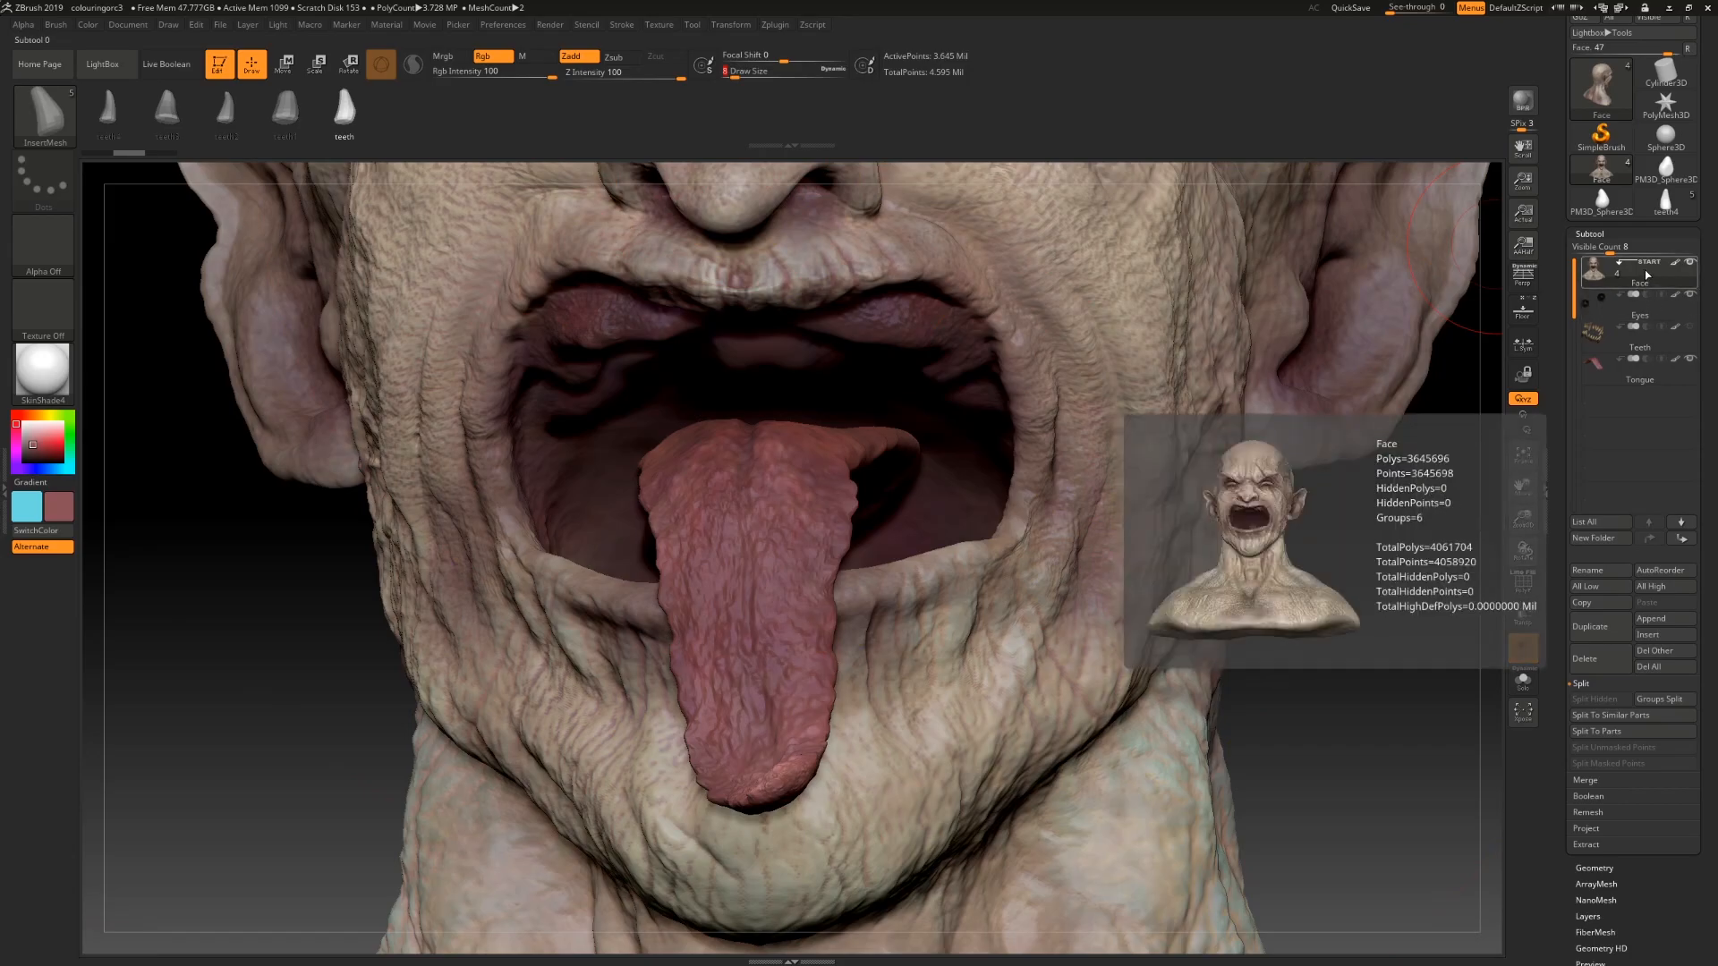
pyautogui.click(1587, 628)
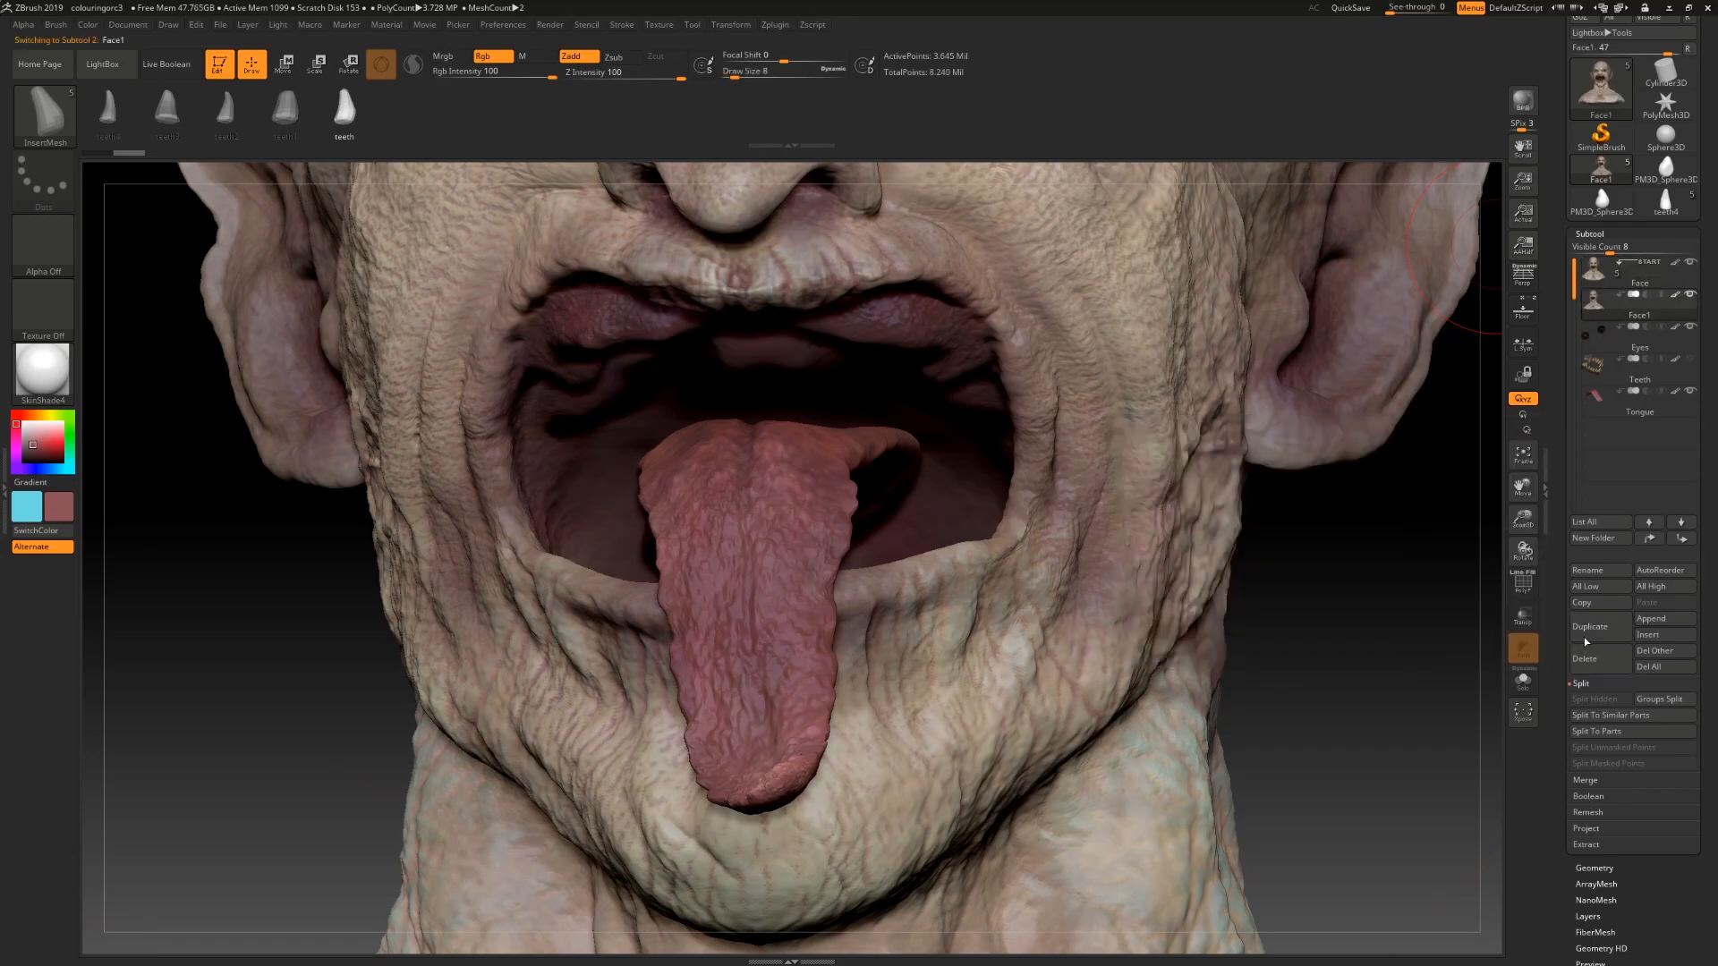
# Step: Hide the original face subtool and lower the duplicate face to its lowest subdivision level
pyautogui.click(1689, 295)
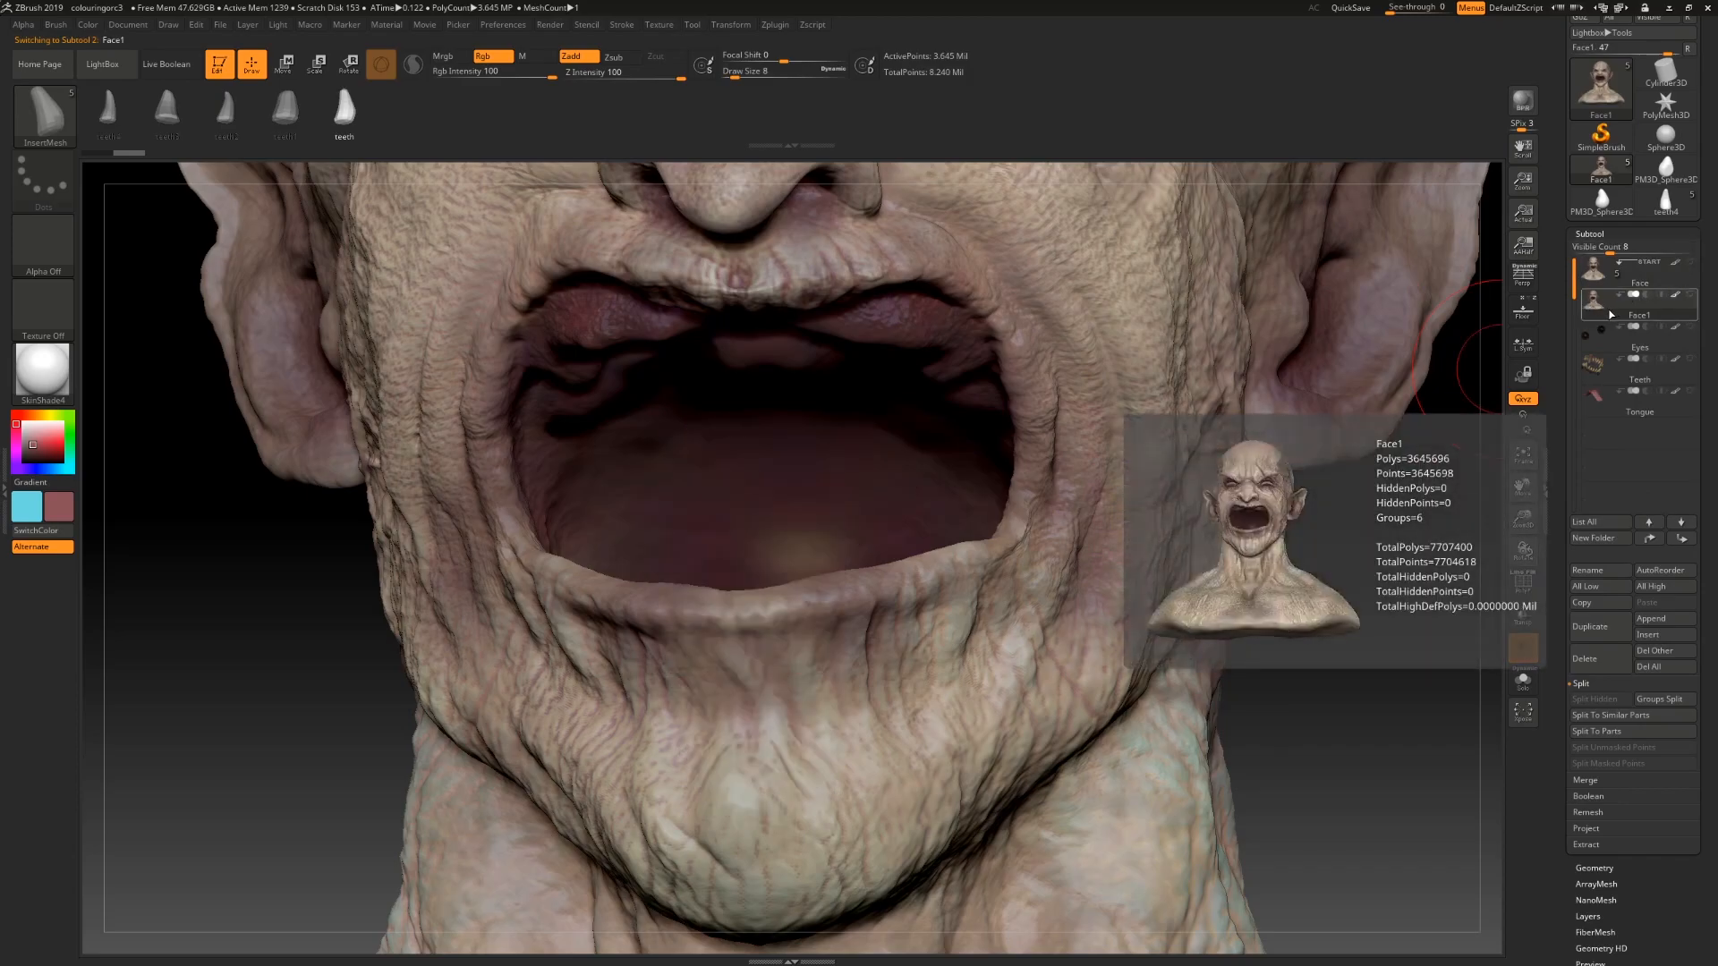
pyautogui.moveTo(1561, 753); pyautogui.dragTo(1562, 681)
pyautogui.keyDown('alt'); pyautogui.moveTo(1345, 671); pyautogui.dragTo(1323, 650); pyautogui.keyUp('alt')
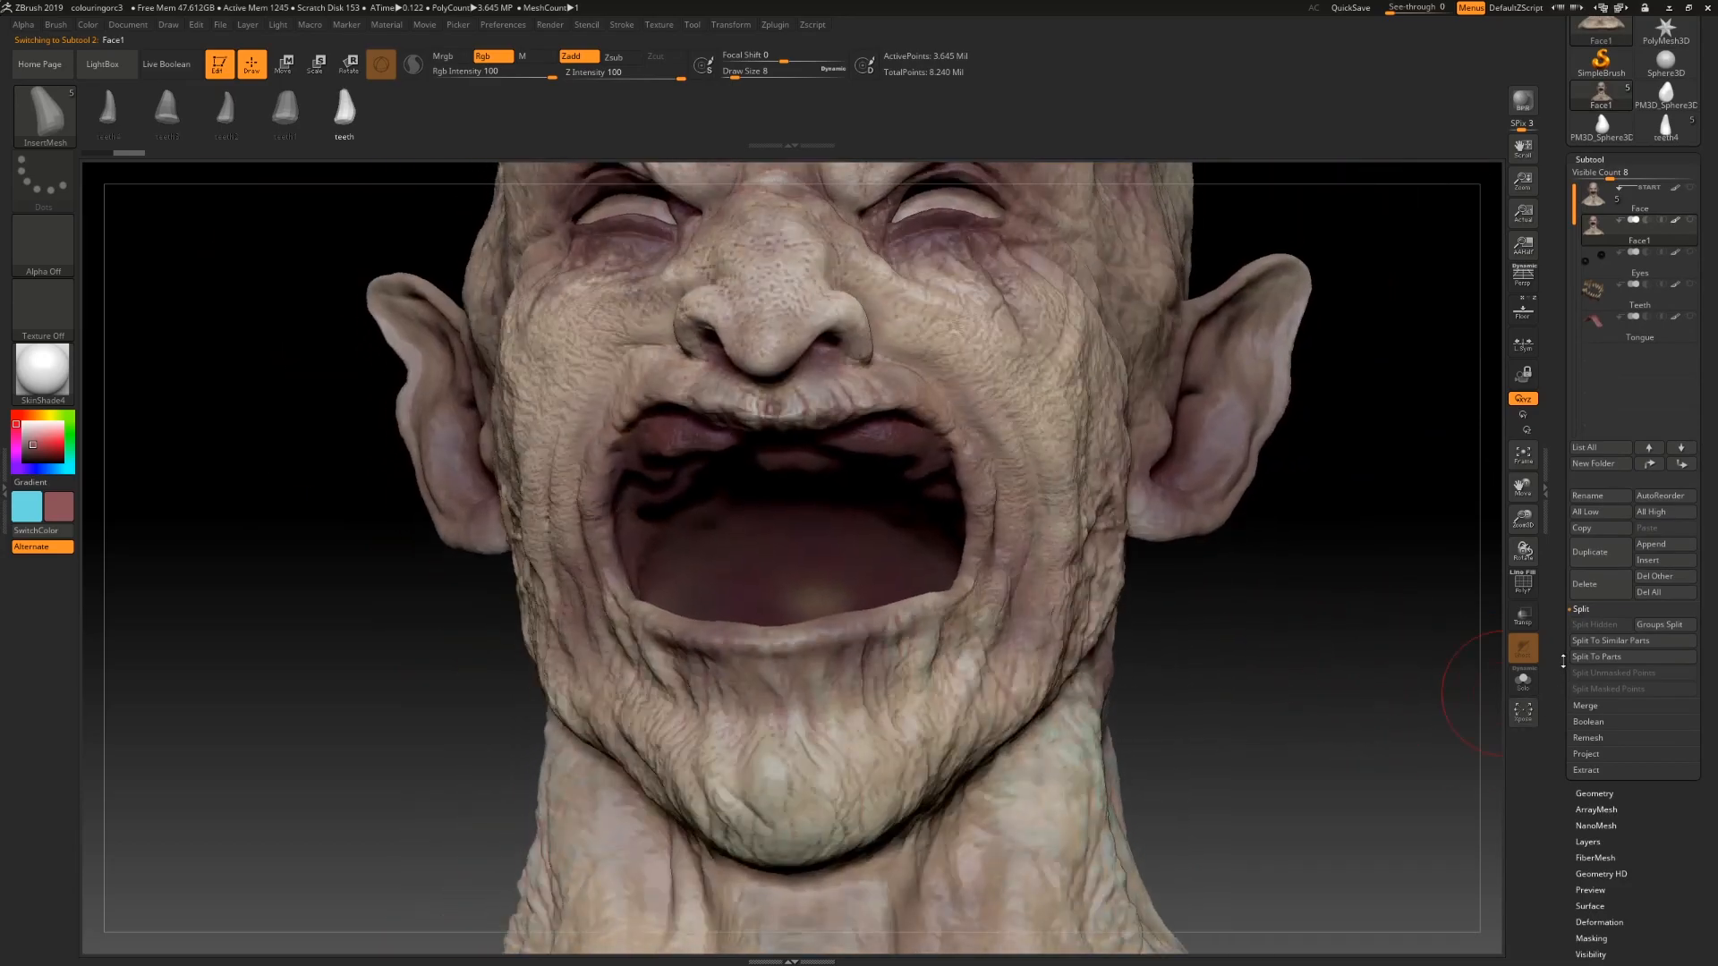
pyautogui.click(1594, 793)
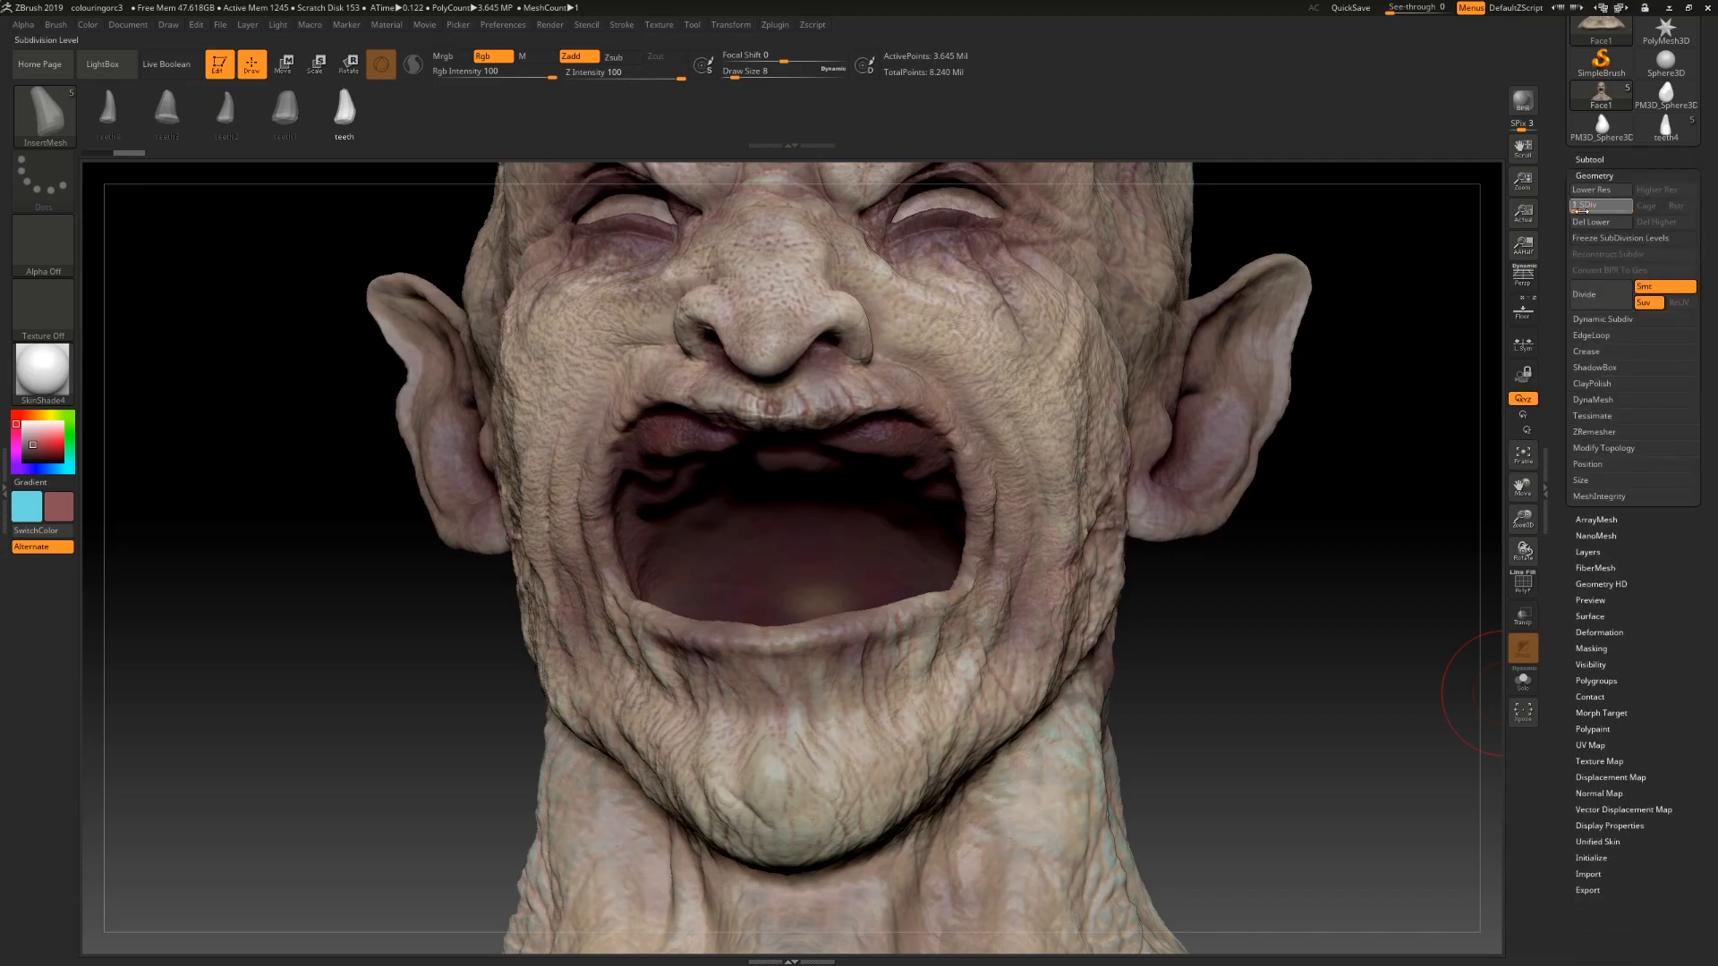
pyautogui.click(1577, 210)
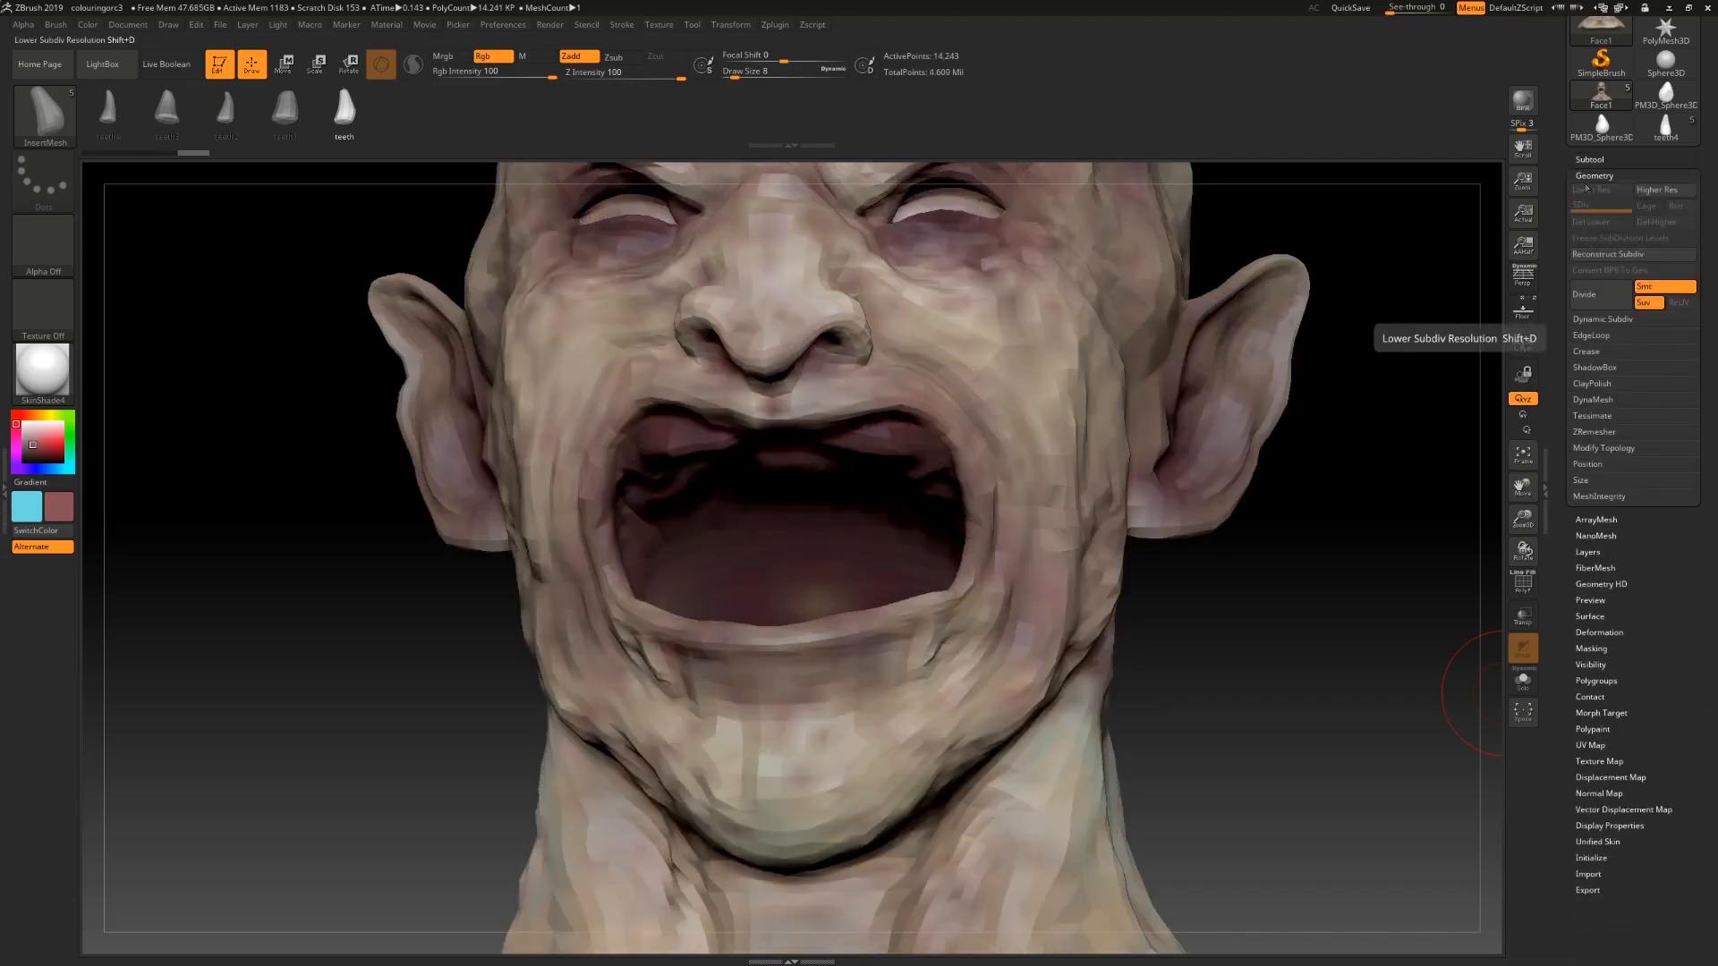
pyautogui.click(1587, 160)
pyautogui.click(1597, 214)
pyautogui.click(1604, 230)
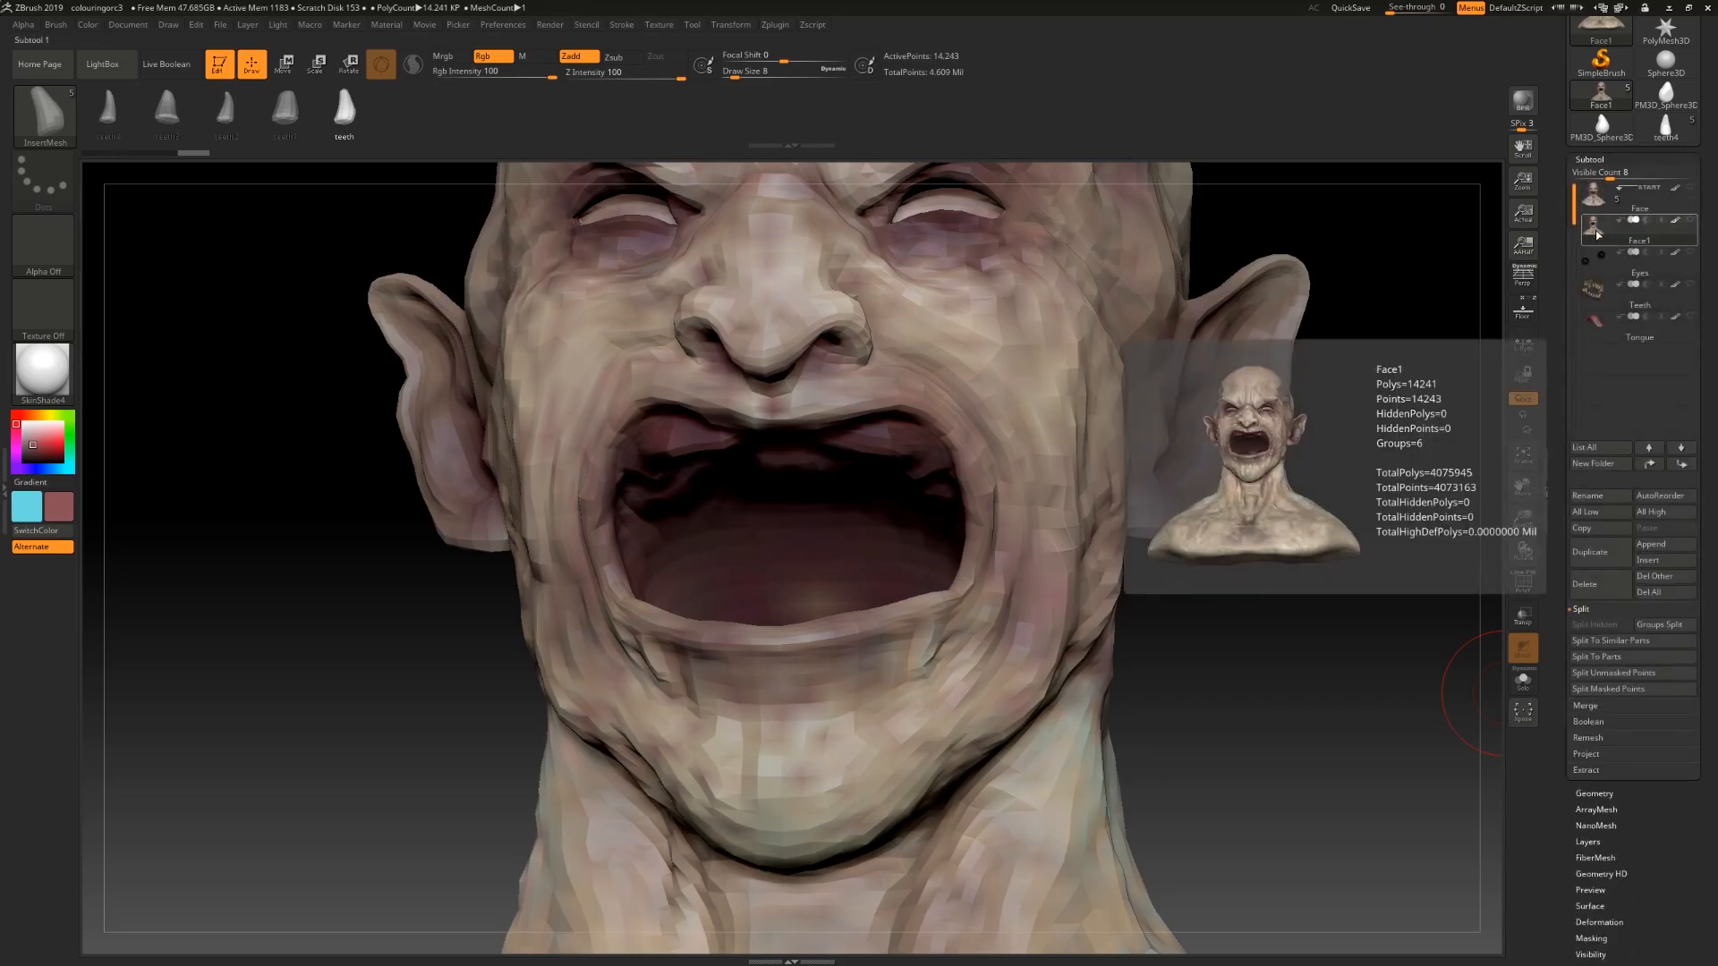
# Step: Insert a tooth mesh symmetrically on both sides of the upper jaw inside the mouth
pyautogui.moveTo(1322, 548); pyautogui.dragTo(1334, 599)
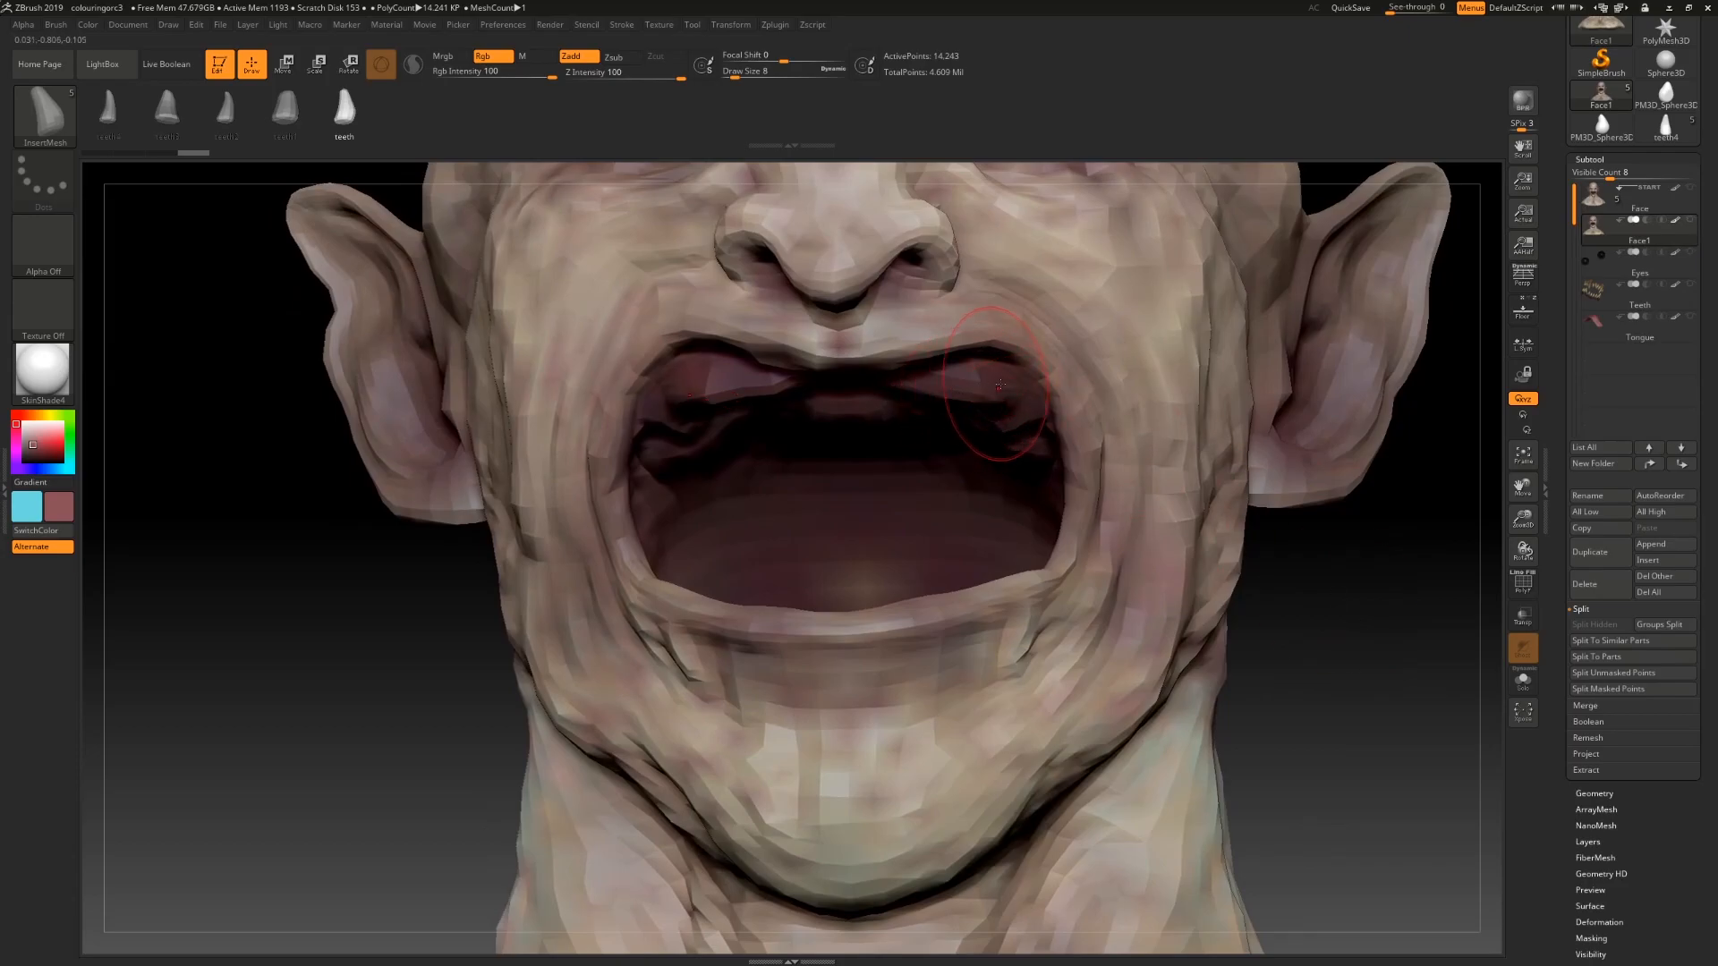
pyautogui.click(962, 410)
pyautogui.moveTo(962, 410); pyautogui.dragTo(986, 462)
pyautogui.moveTo(1323, 631); pyautogui.dragTo(660, 291)
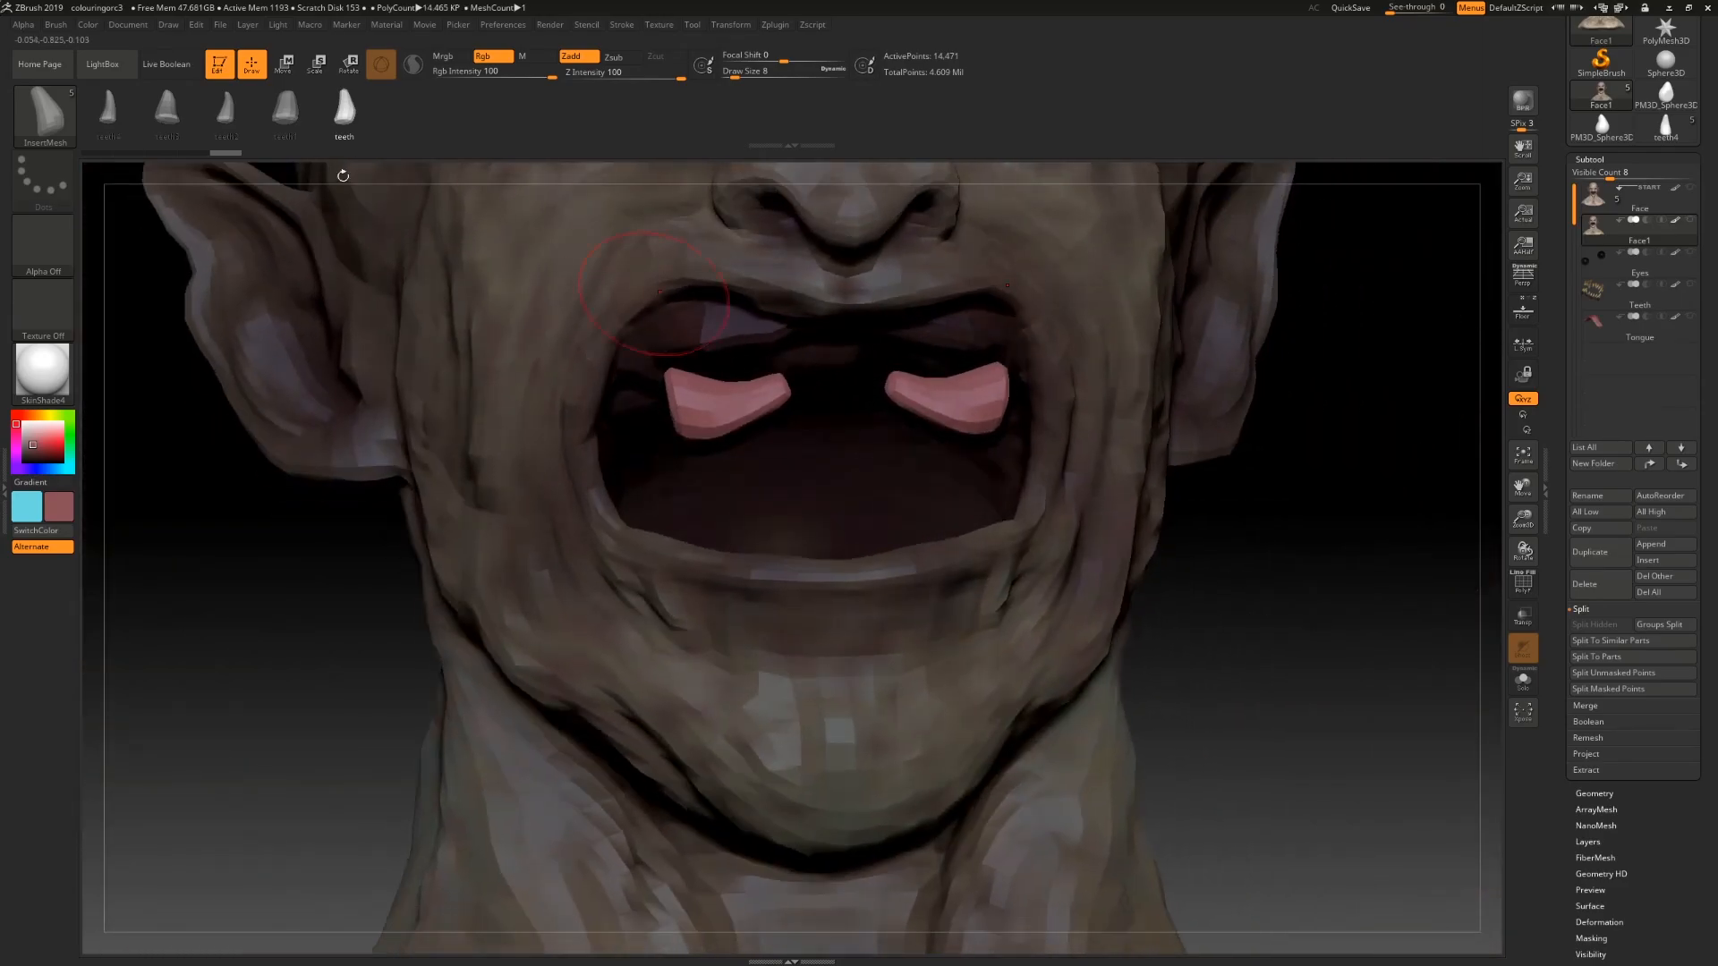
# Step: Rotate the inserted upper fangs upright with the transpose gizmo
pyautogui.click(286, 74)
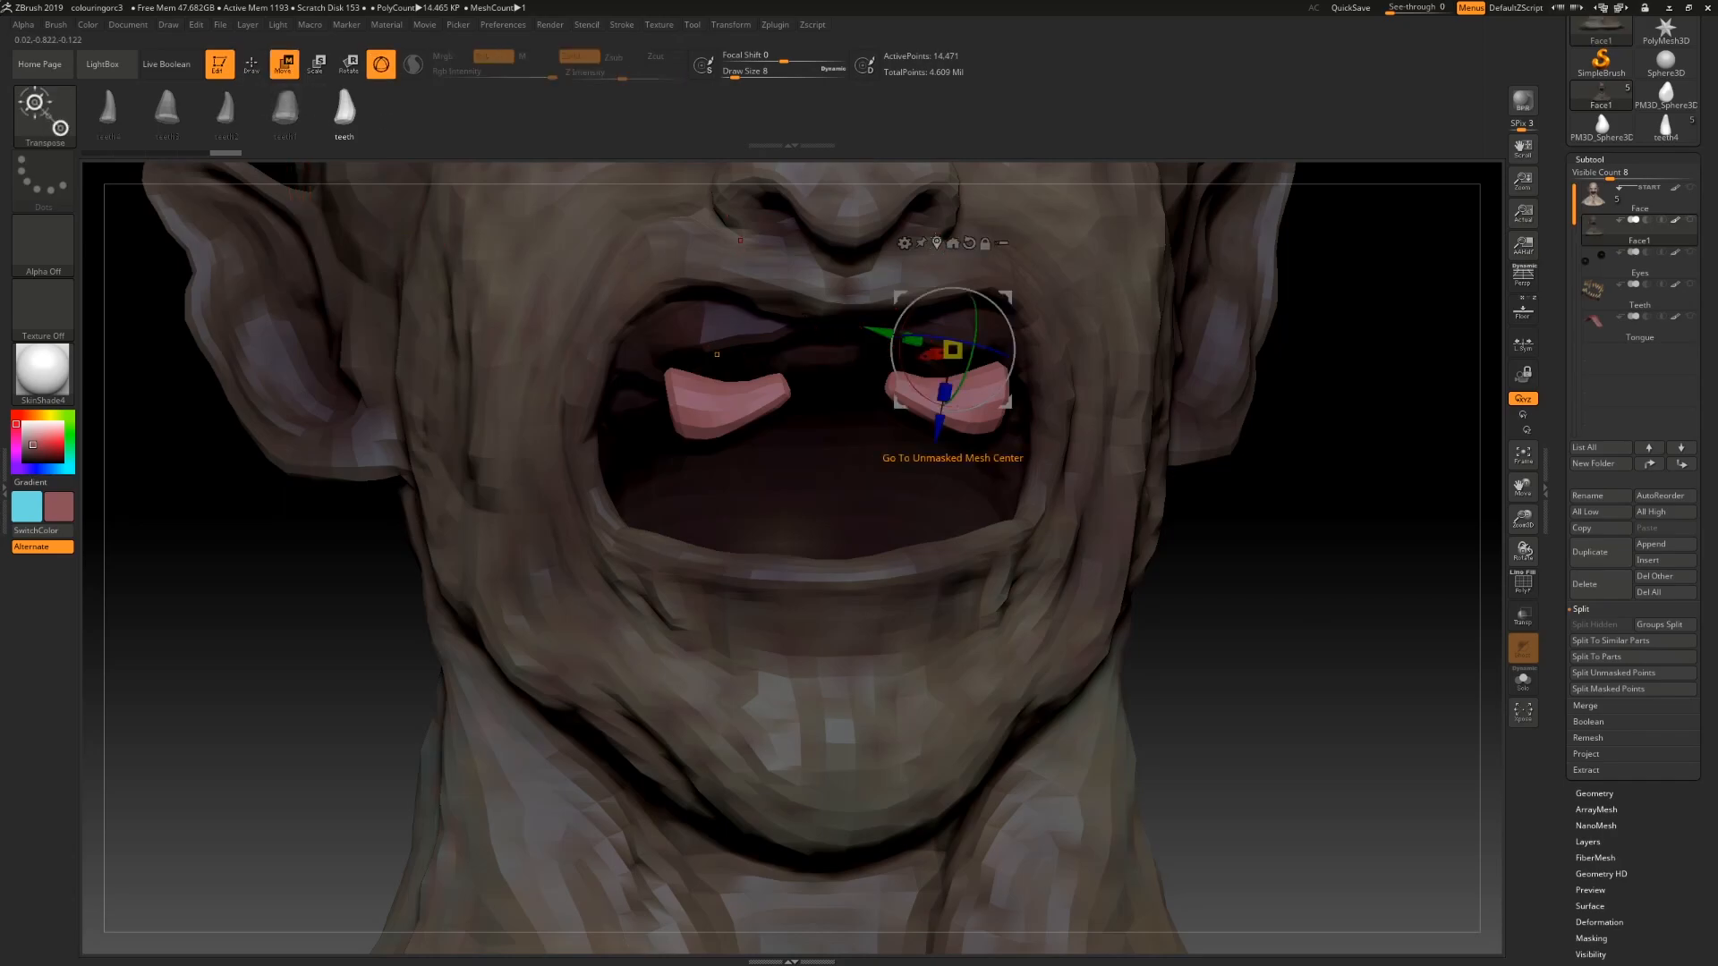
pyautogui.click(952, 243)
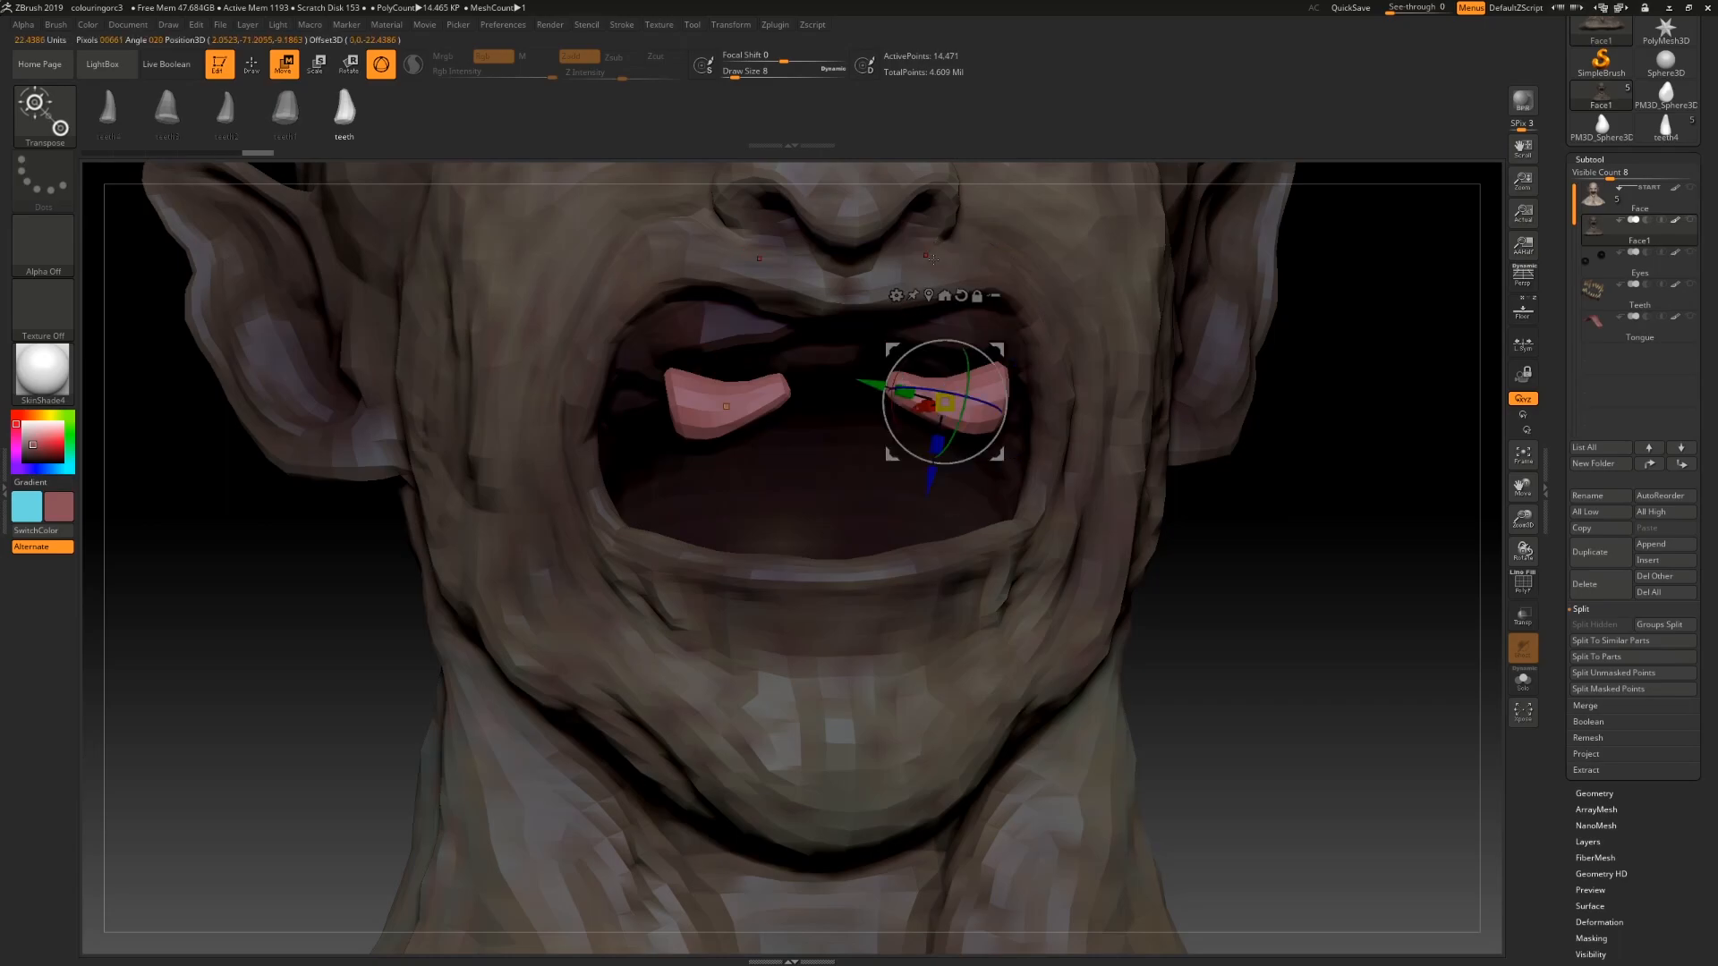
pyautogui.moveTo(902, 431); pyautogui.dragTo(983, 436)
pyautogui.moveTo(906, 397); pyautogui.dragTo(825, 407)
pyautogui.moveTo(948, 486); pyautogui.dragTo(950, 439)
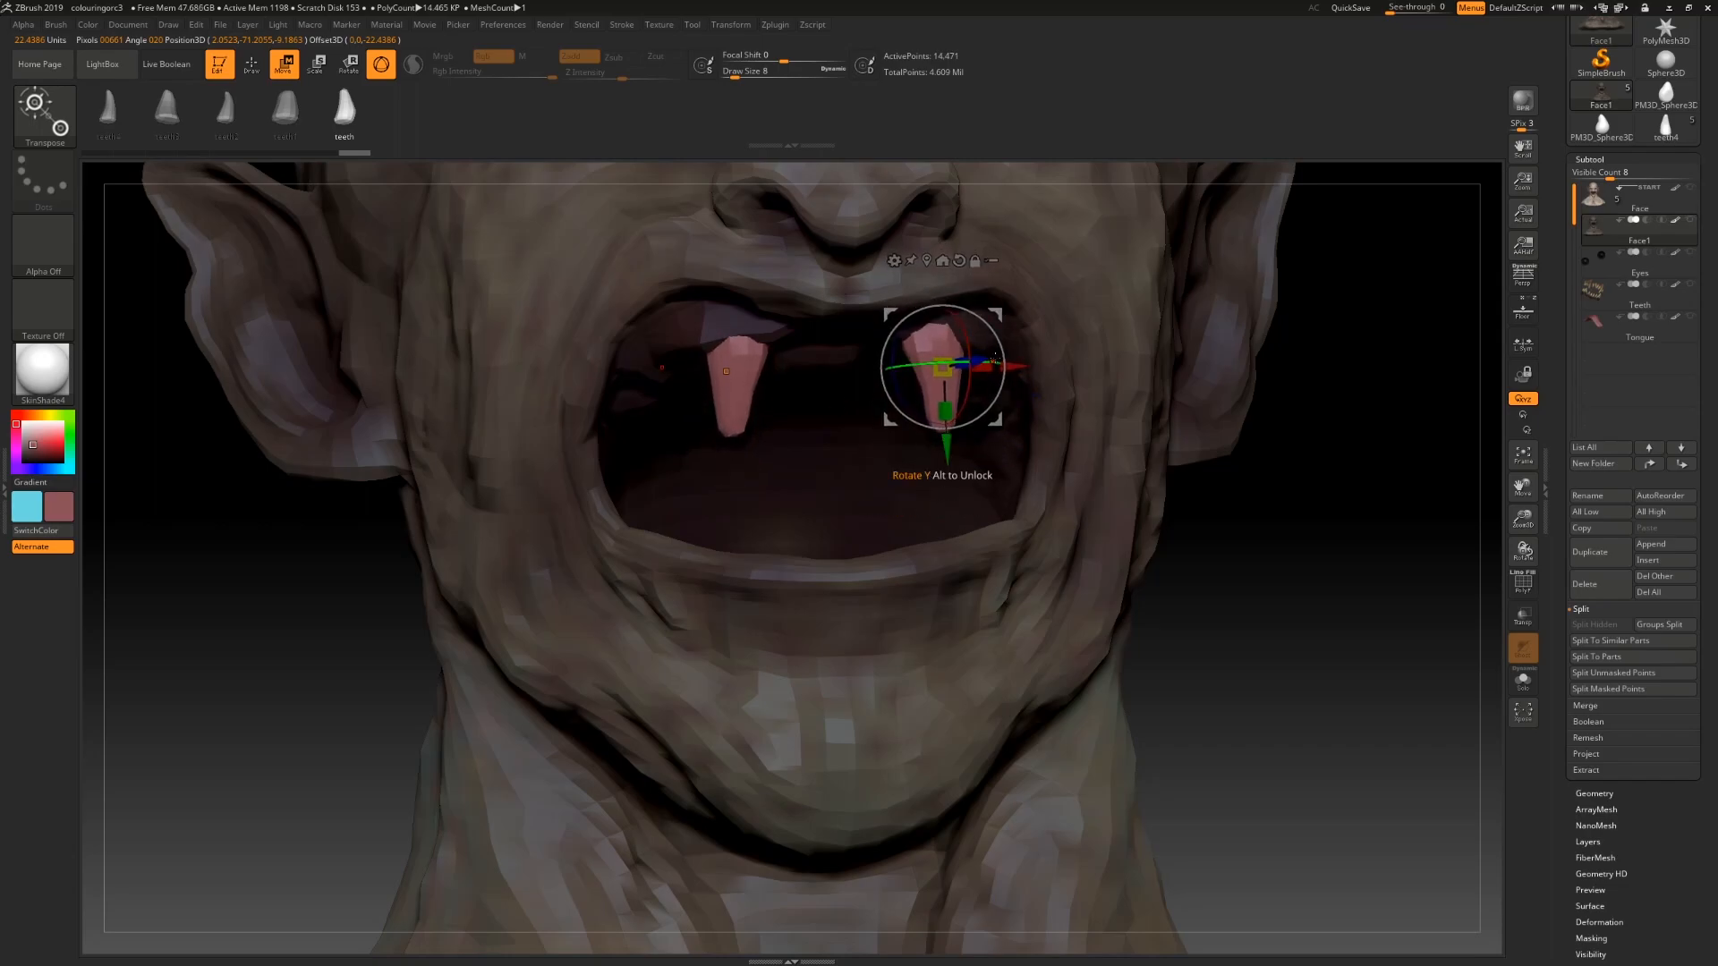
pyautogui.moveTo(995, 359); pyautogui.dragTo(1027, 367)
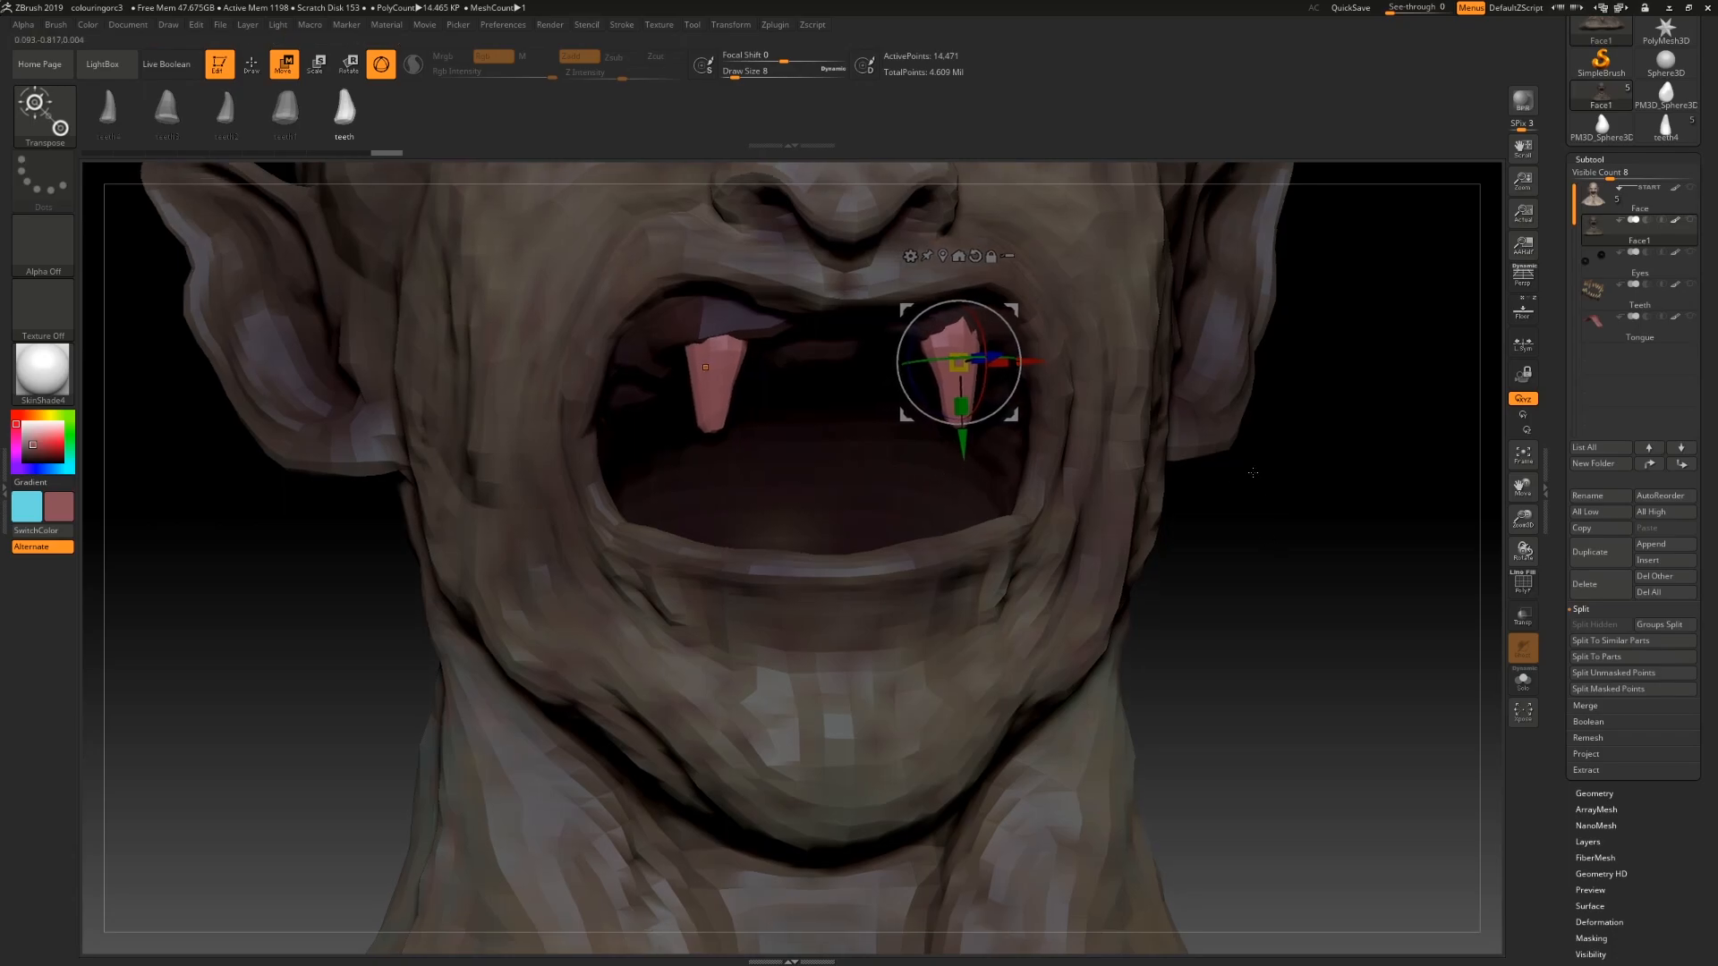
# Step: Refine the fangs' position and angle in the upper jaw with the gizmo
pyautogui.keyDown('alt'); pyautogui.moveTo(1255, 482); pyautogui.dragTo(1238, 417); pyautogui.keyUp('alt')
pyautogui.moveTo(1243, 512); pyautogui.dragTo(1015, 296)
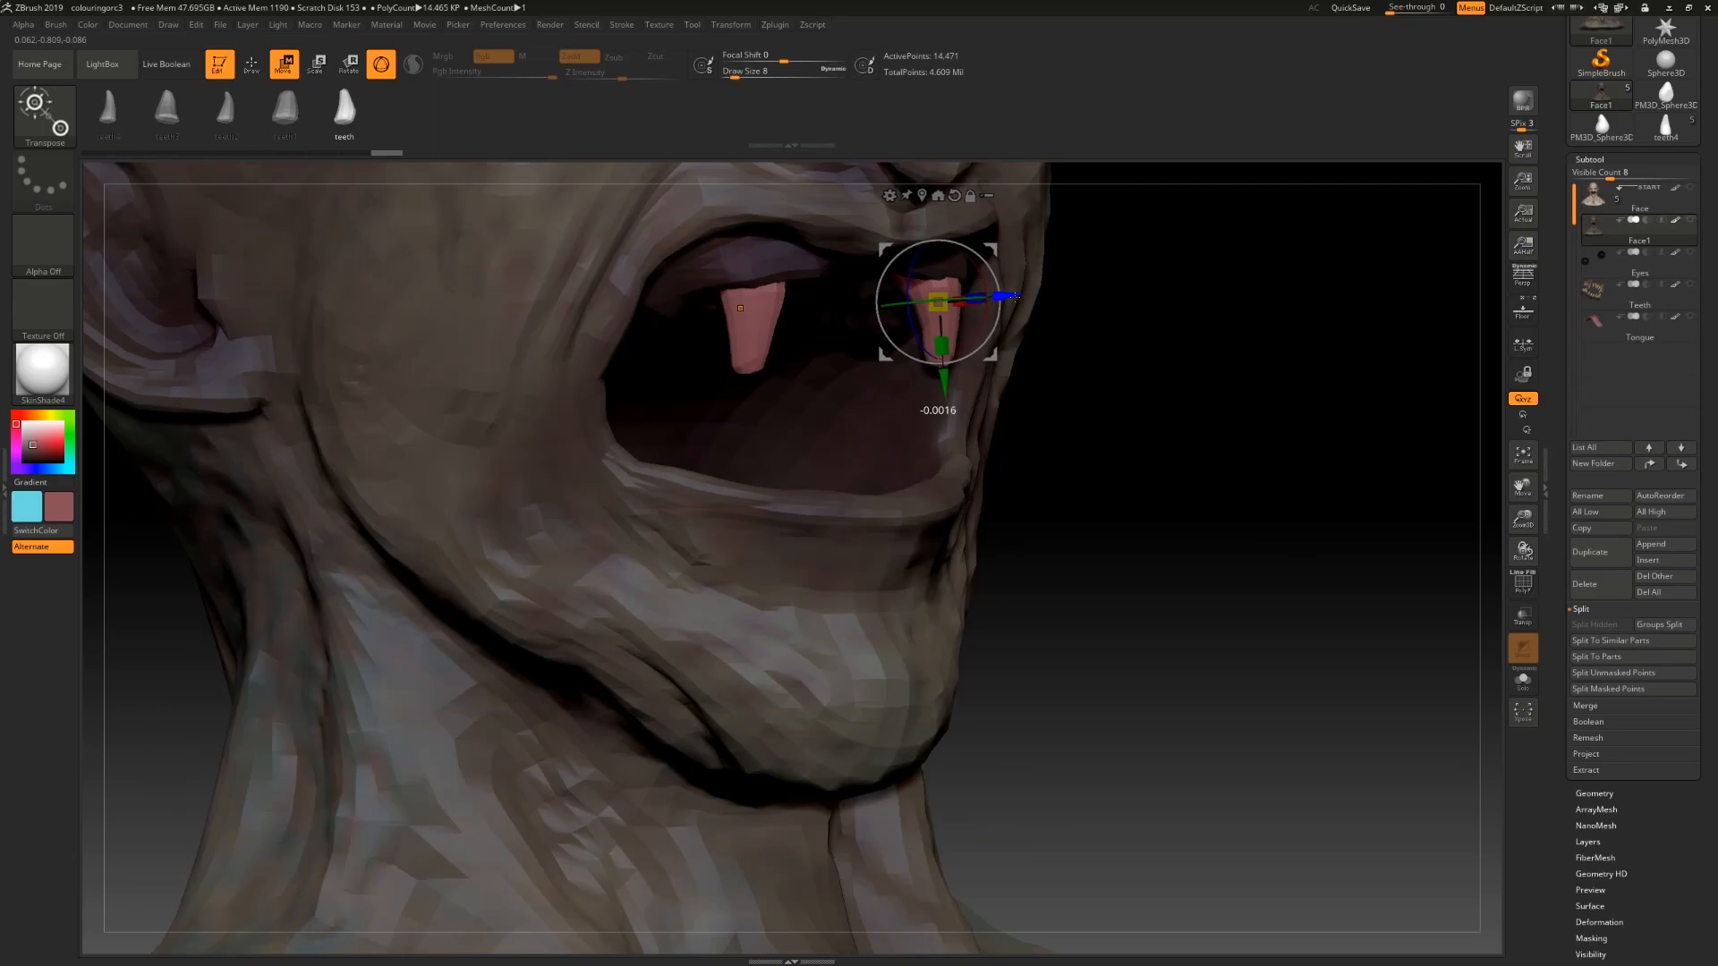
pyautogui.moveTo(1174, 498); pyautogui.dragTo(1230, 540)
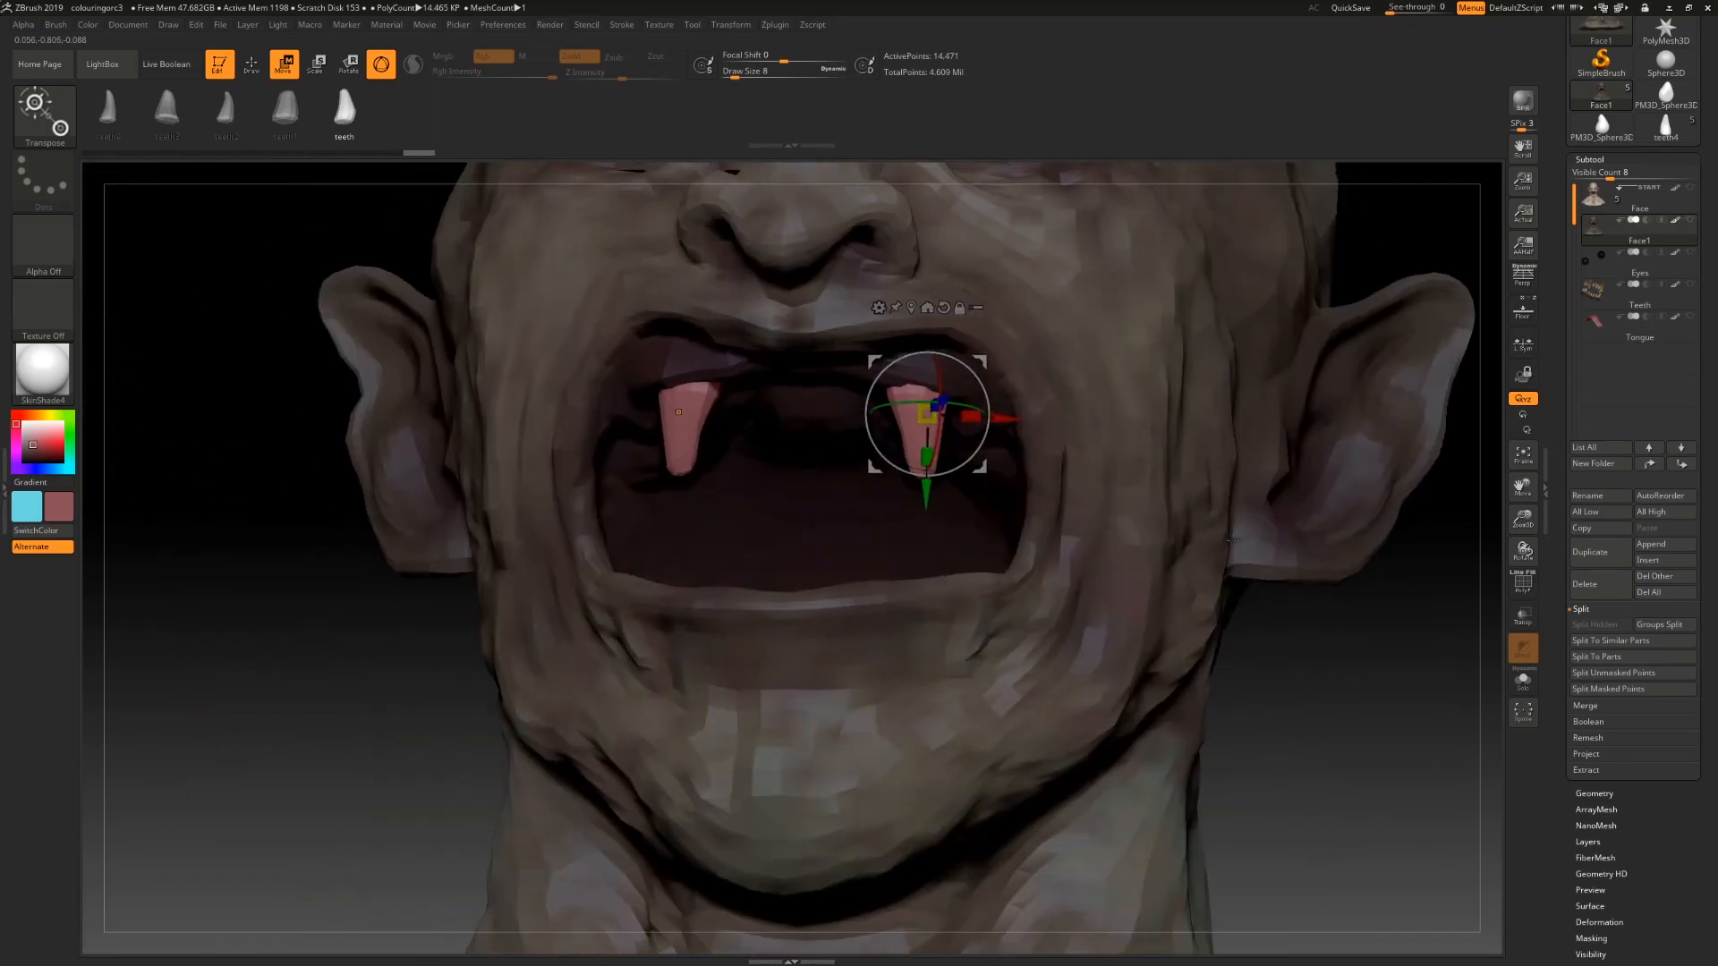
pyautogui.moveTo(1287, 664); pyautogui.dragTo(1217, 629)
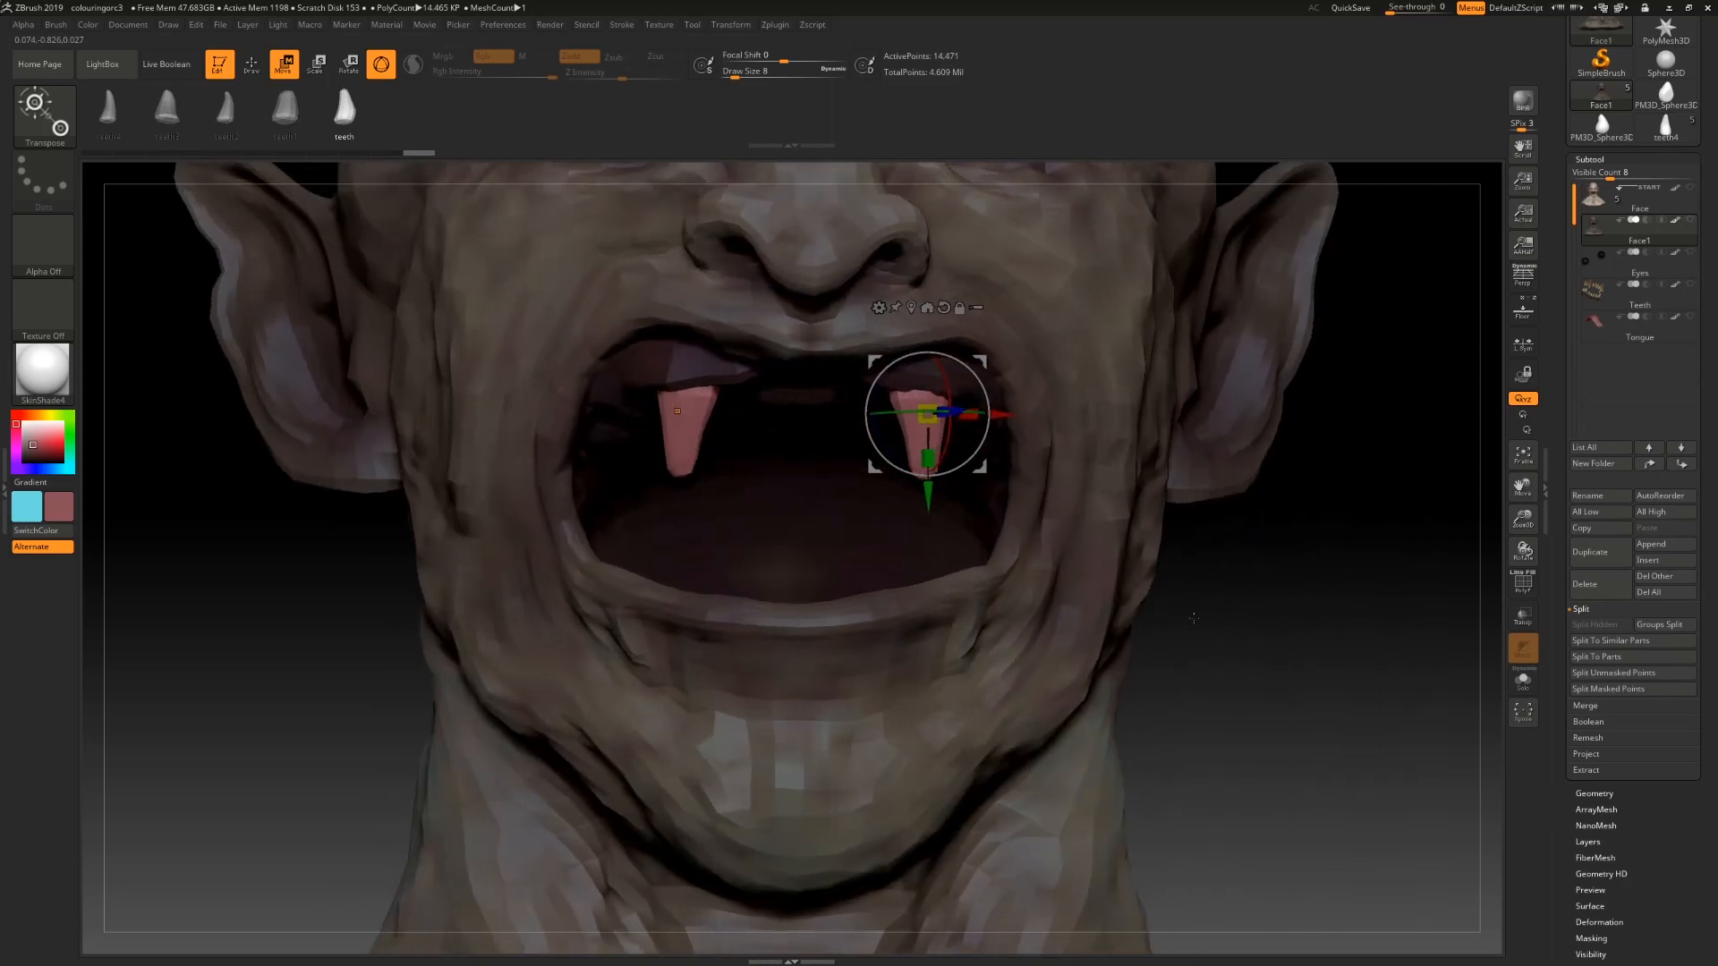
pyautogui.moveTo(995, 413); pyautogui.dragTo(1002, 414)
pyautogui.moveTo(1177, 587)
pyautogui.mouseDown()
pyautogui.moveTo(1183, 528)
pyautogui.moveTo(1275, 488)
pyautogui.moveTo(1177, 577)
pyautogui.mouseUp()
pyautogui.moveTo(948, 491); pyautogui.dragTo(952, 504)
pyautogui.moveTo(1176, 541); pyautogui.dragTo(1090, 541)
pyautogui.click(251, 63)
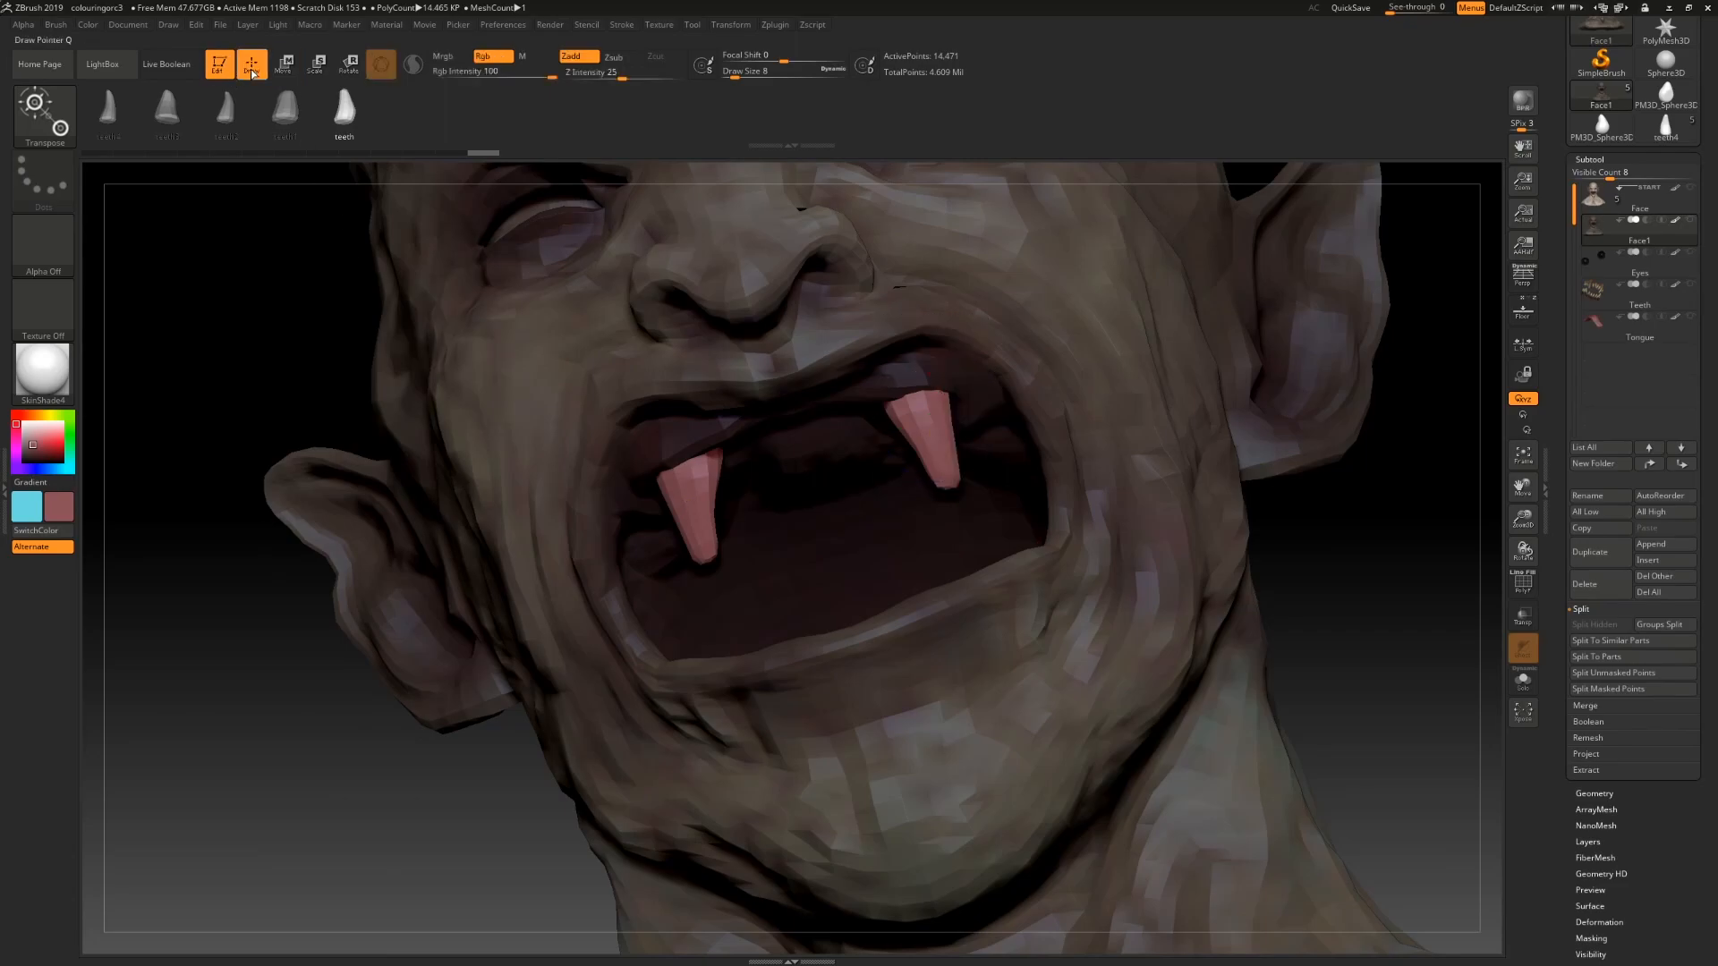
# Step: Pick another tooth mesh and insert a smaller front tooth on each side of the upper jaw
pyautogui.click(281, 122)
pyautogui.moveTo(847, 419); pyautogui.dragTo(878, 447)
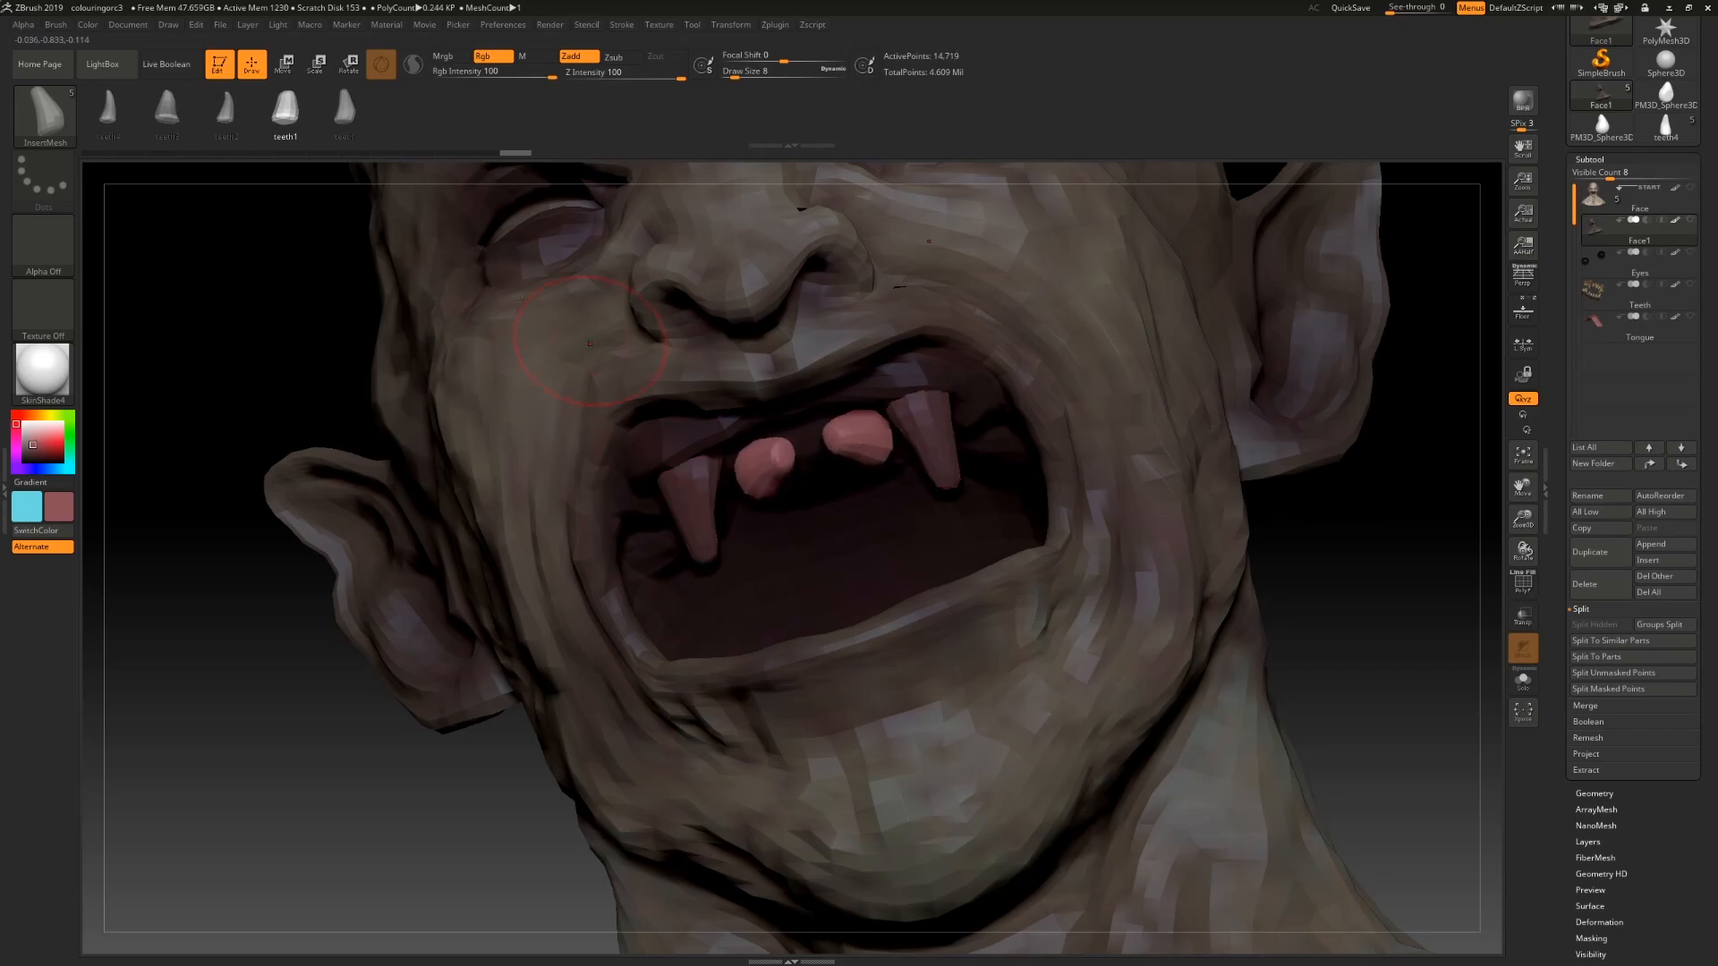
# Step: Switch to the transpose gizmo and scale up the newly inserted front teeth in the upper jaw
pyautogui.click(285, 64)
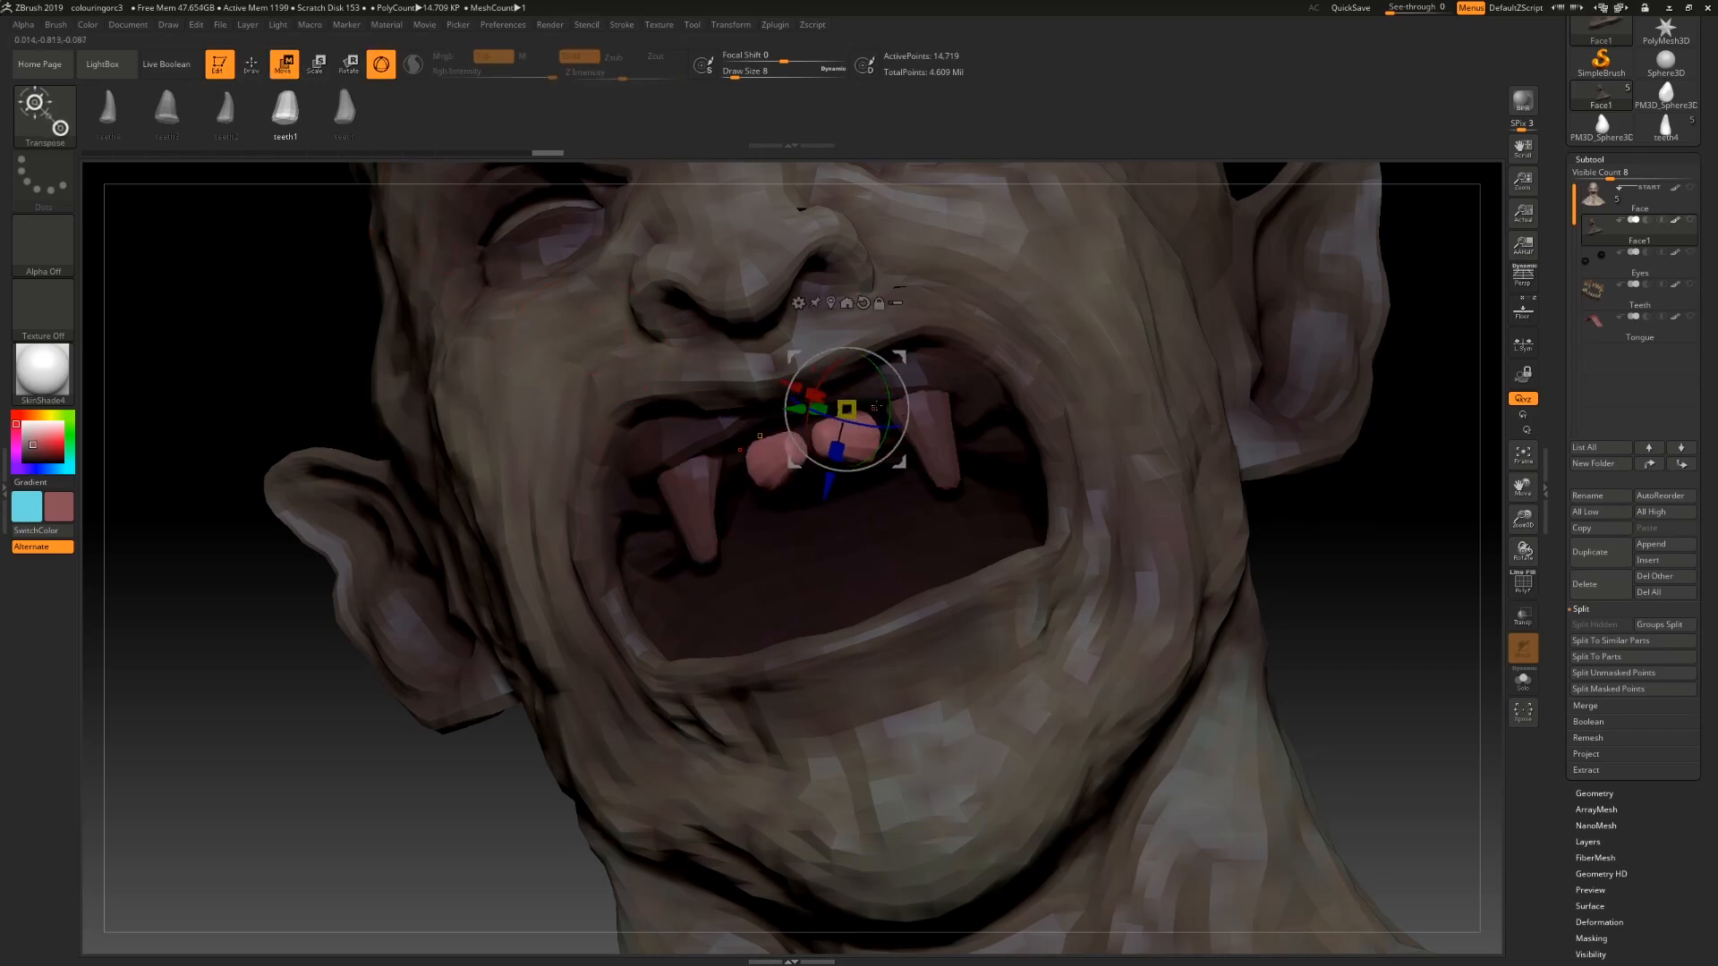
pyautogui.click(832, 301)
pyautogui.moveTo(807, 454); pyautogui.dragTo(846, 434)
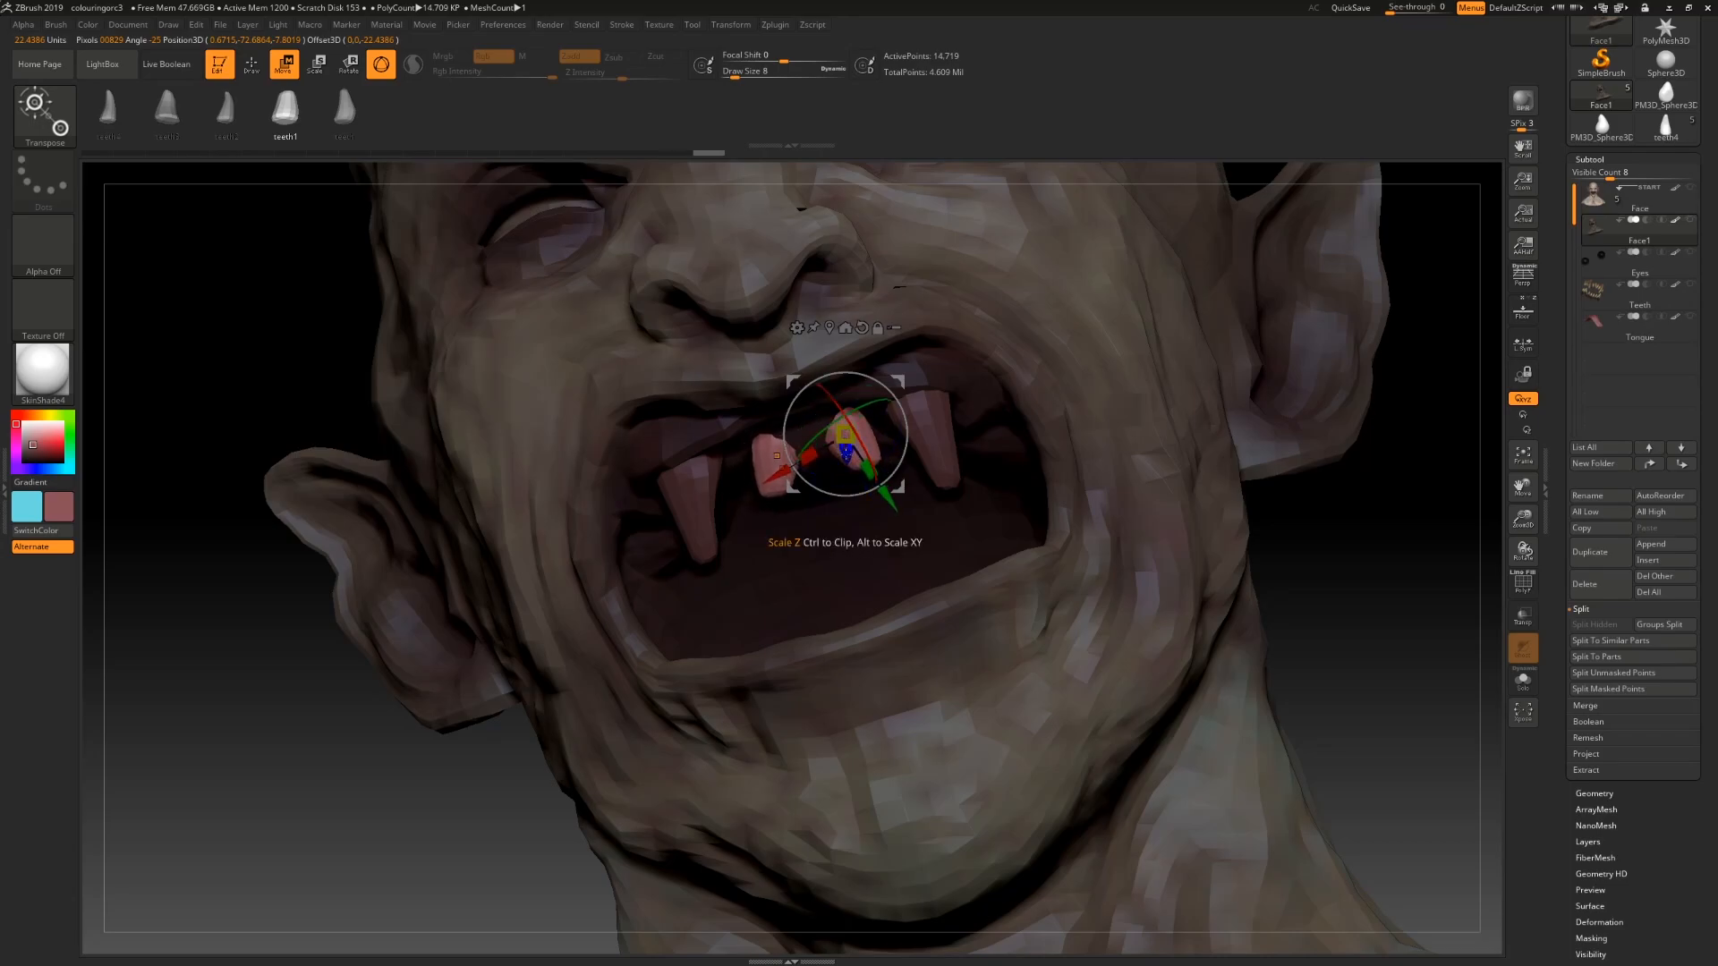
pyautogui.moveTo(797, 462); pyautogui.dragTo(786, 467)
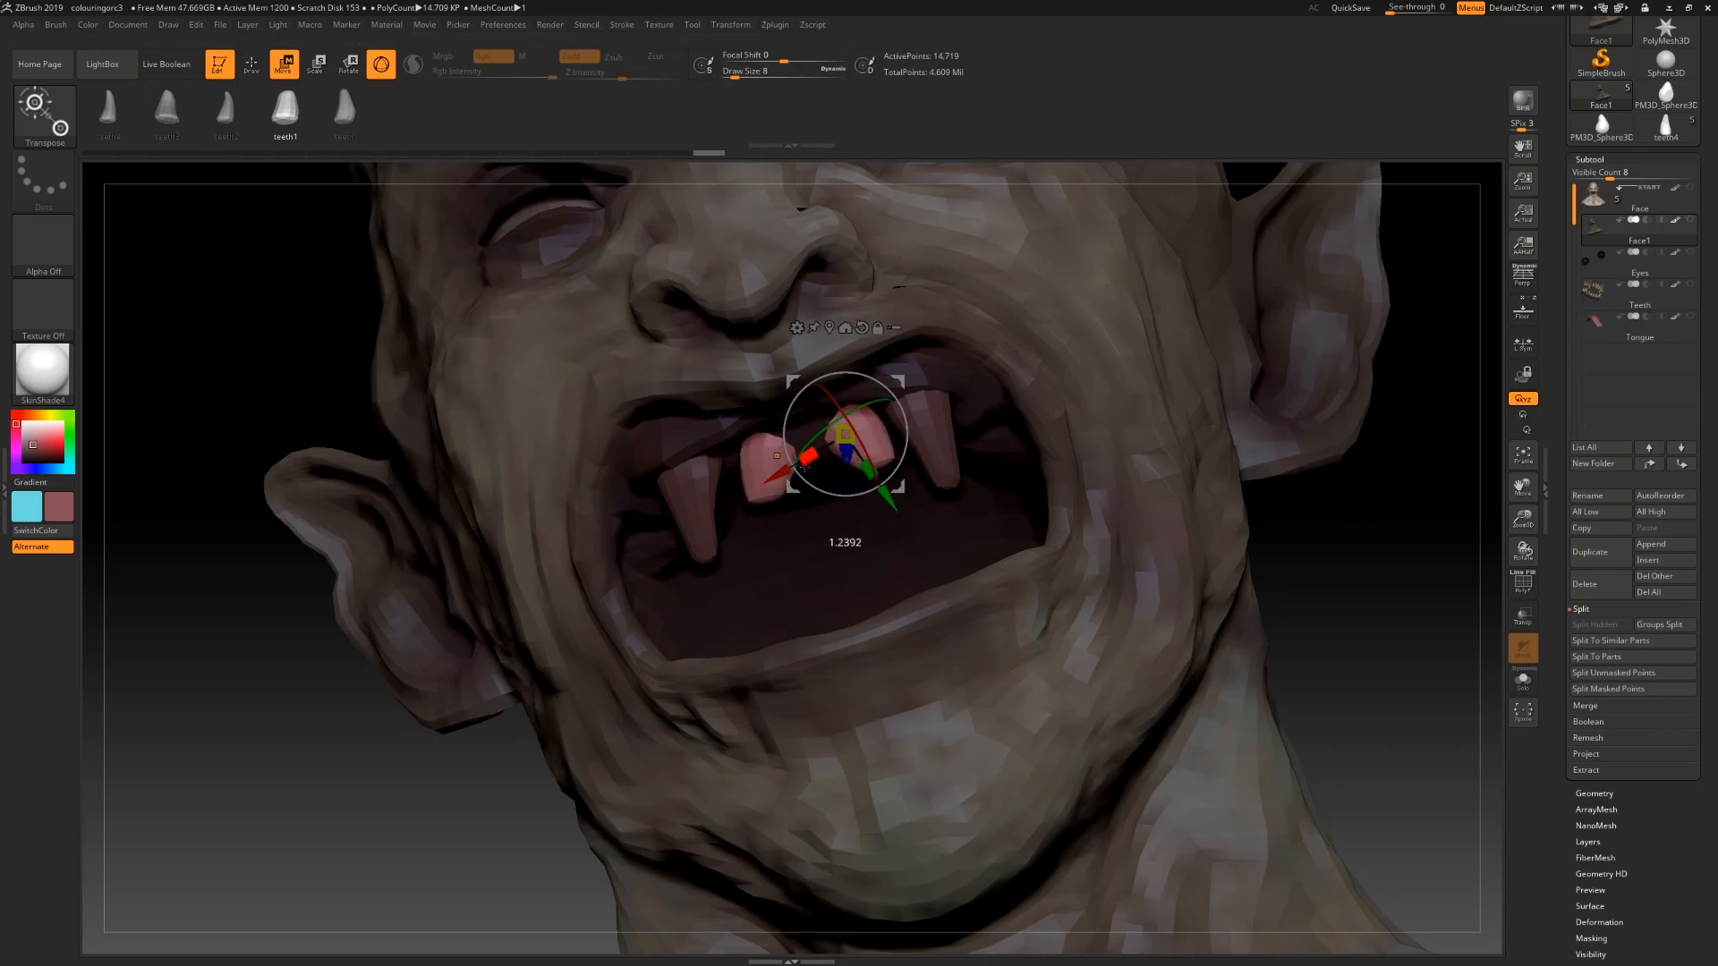
# Step: Push the front teeth deeper into the jaw and narrow them along their width with the gizmo
pyautogui.moveTo(1337, 587); pyautogui.dragTo(1333, 538)
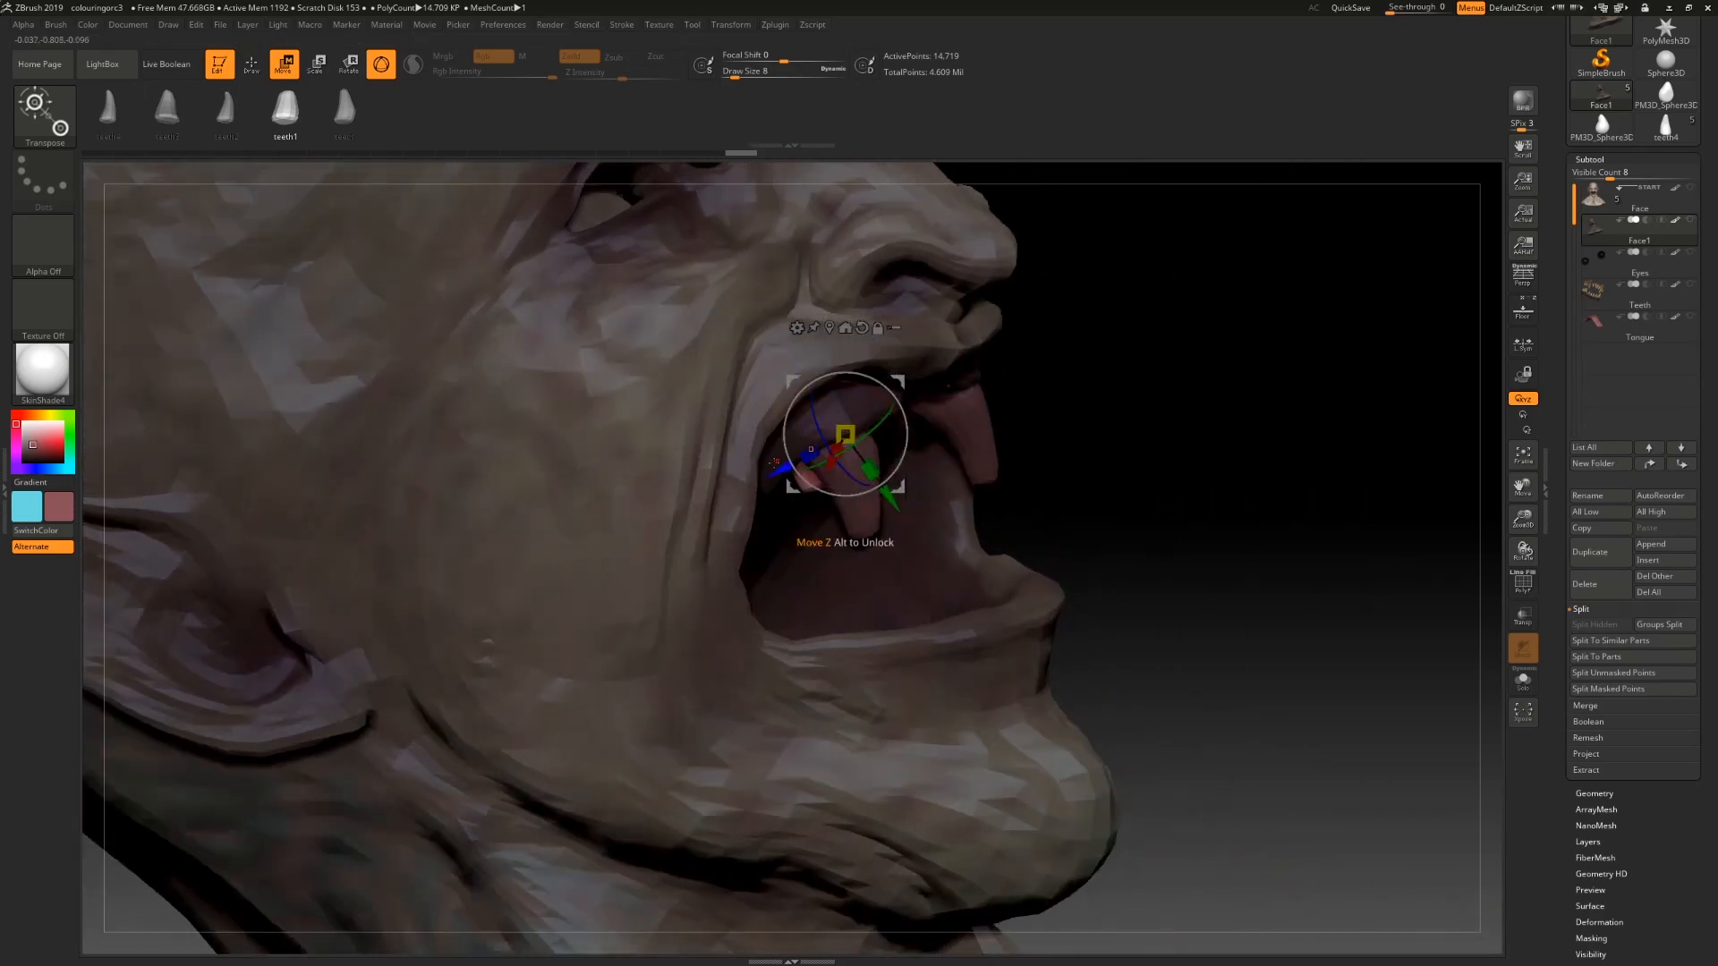
pyautogui.moveTo(813, 456); pyautogui.dragTo(900, 408)
pyautogui.keyDown('alt'); pyautogui.moveTo(1166, 472); pyautogui.dragTo(812, 450); pyautogui.keyUp('alt')
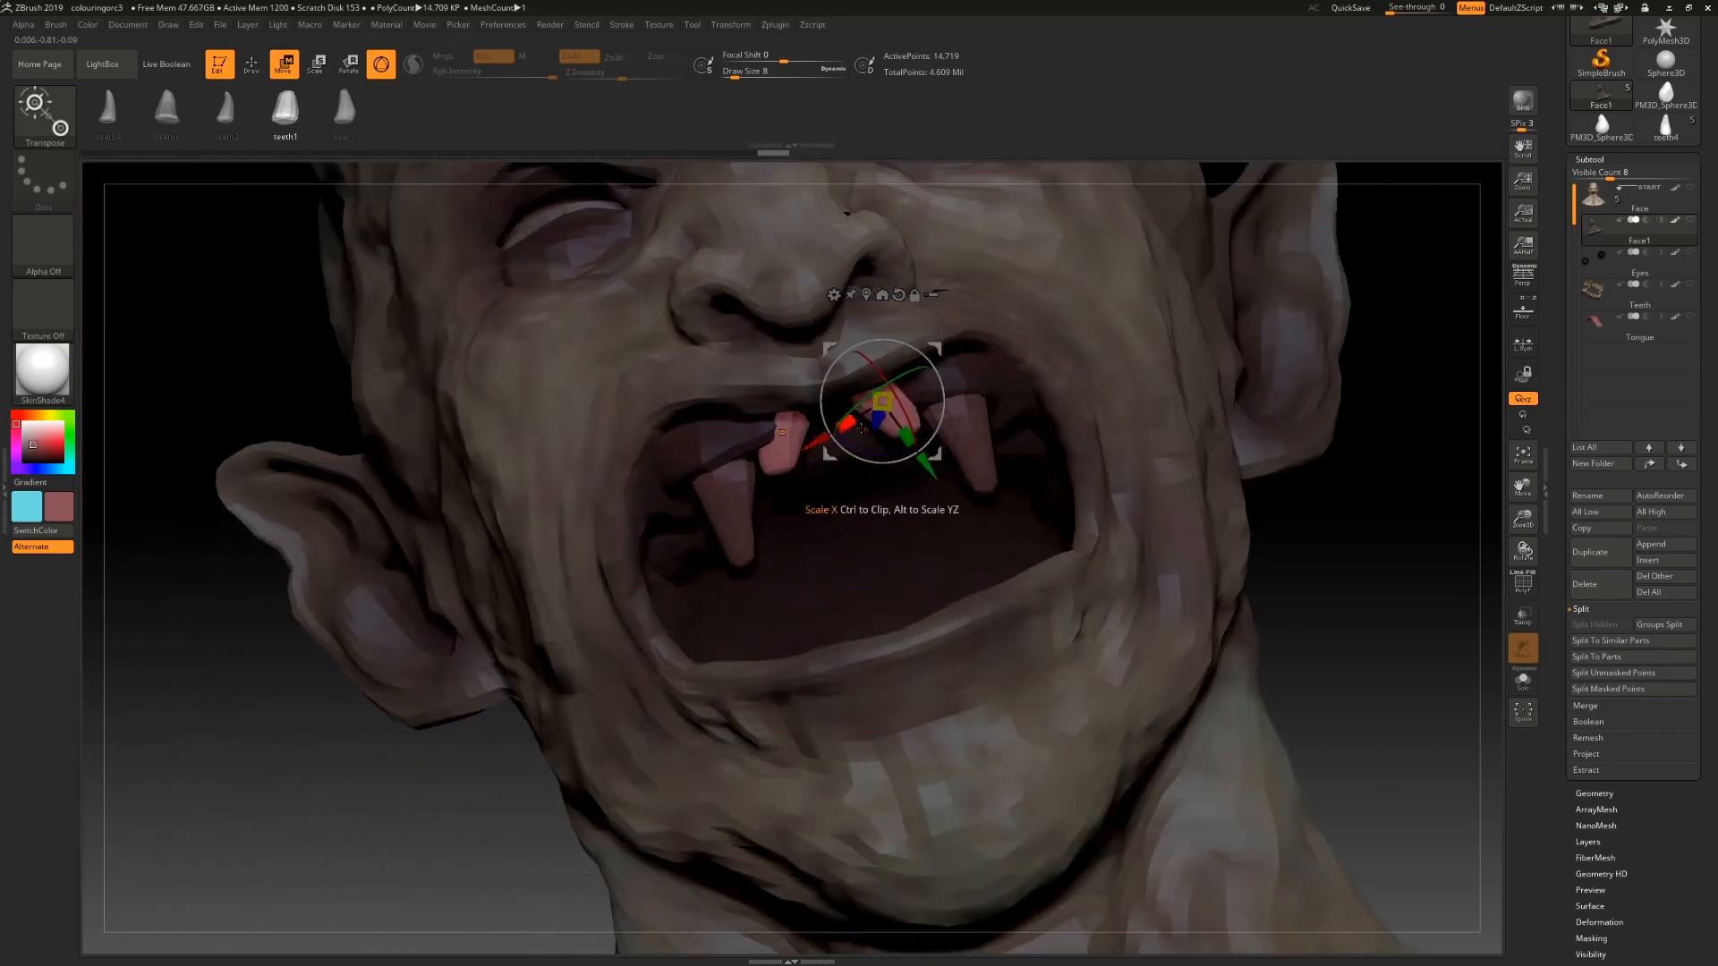
pyautogui.moveTo(934, 477); pyautogui.dragTo(935, 484)
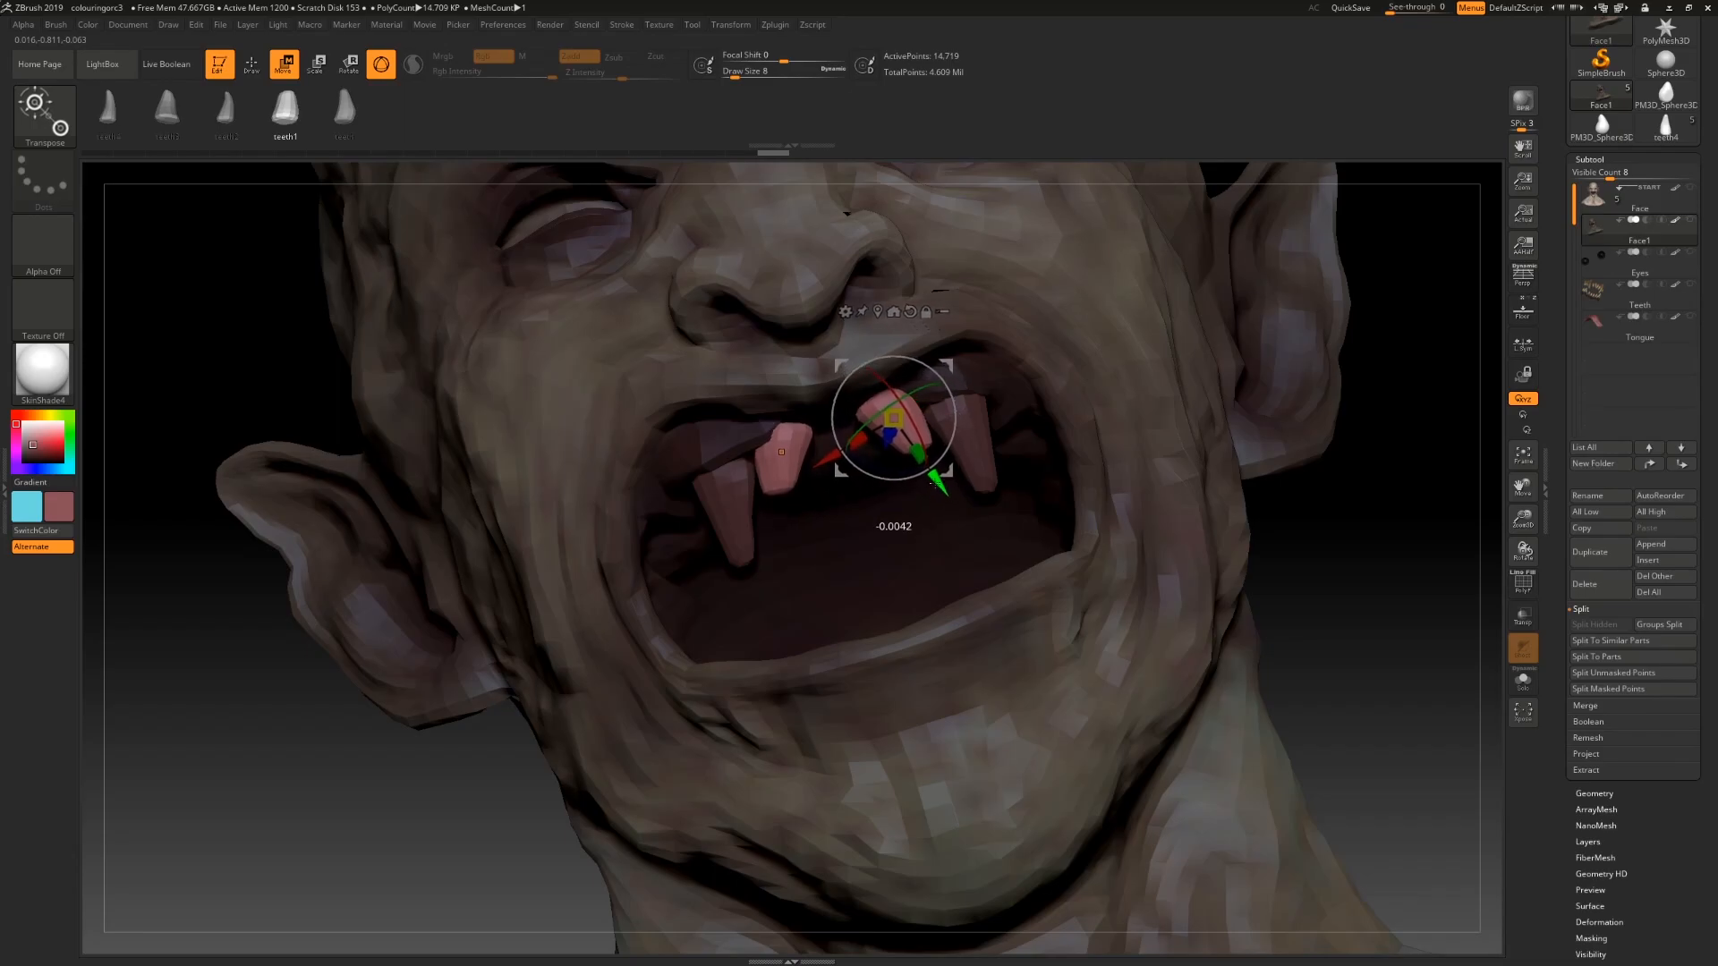
pyautogui.moveTo(1258, 511); pyautogui.dragTo(1315, 478)
# Step: Scale and reposition the front teeth evenly, checking their fit in the upper jaw from several angles
pyautogui.keyDown('alt'); pyautogui.click(775, 393); pyautogui.keyUp('alt')
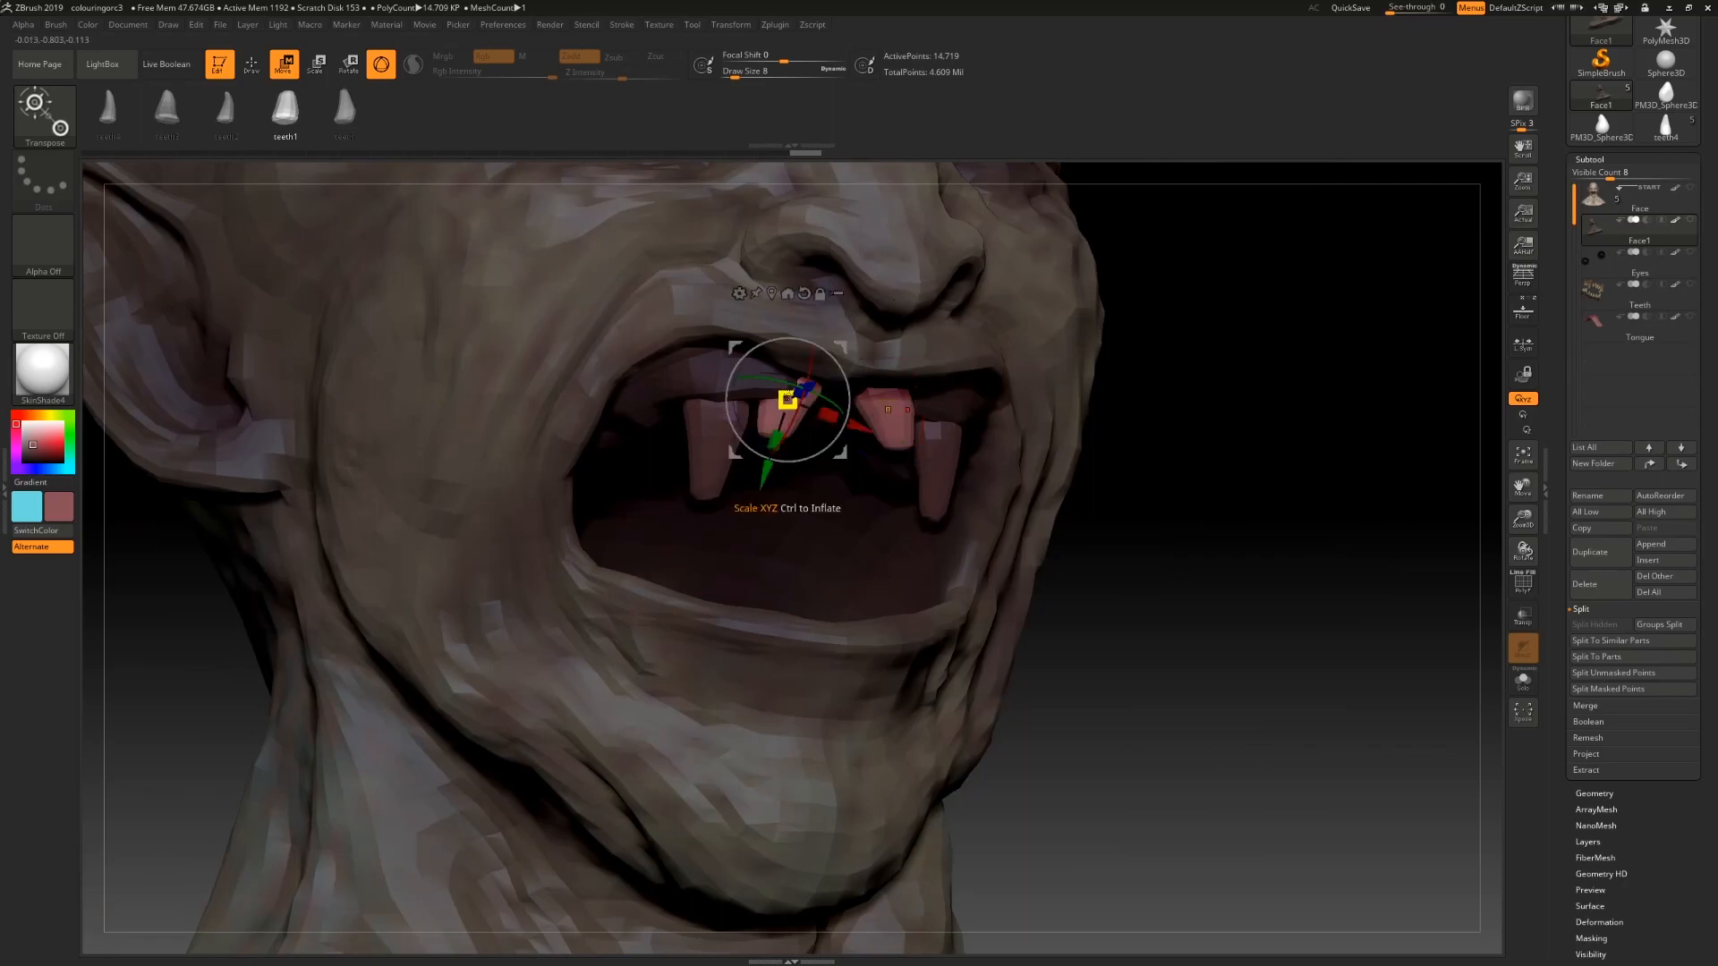
pyautogui.moveTo(1163, 644); pyautogui.dragTo(1208, 620)
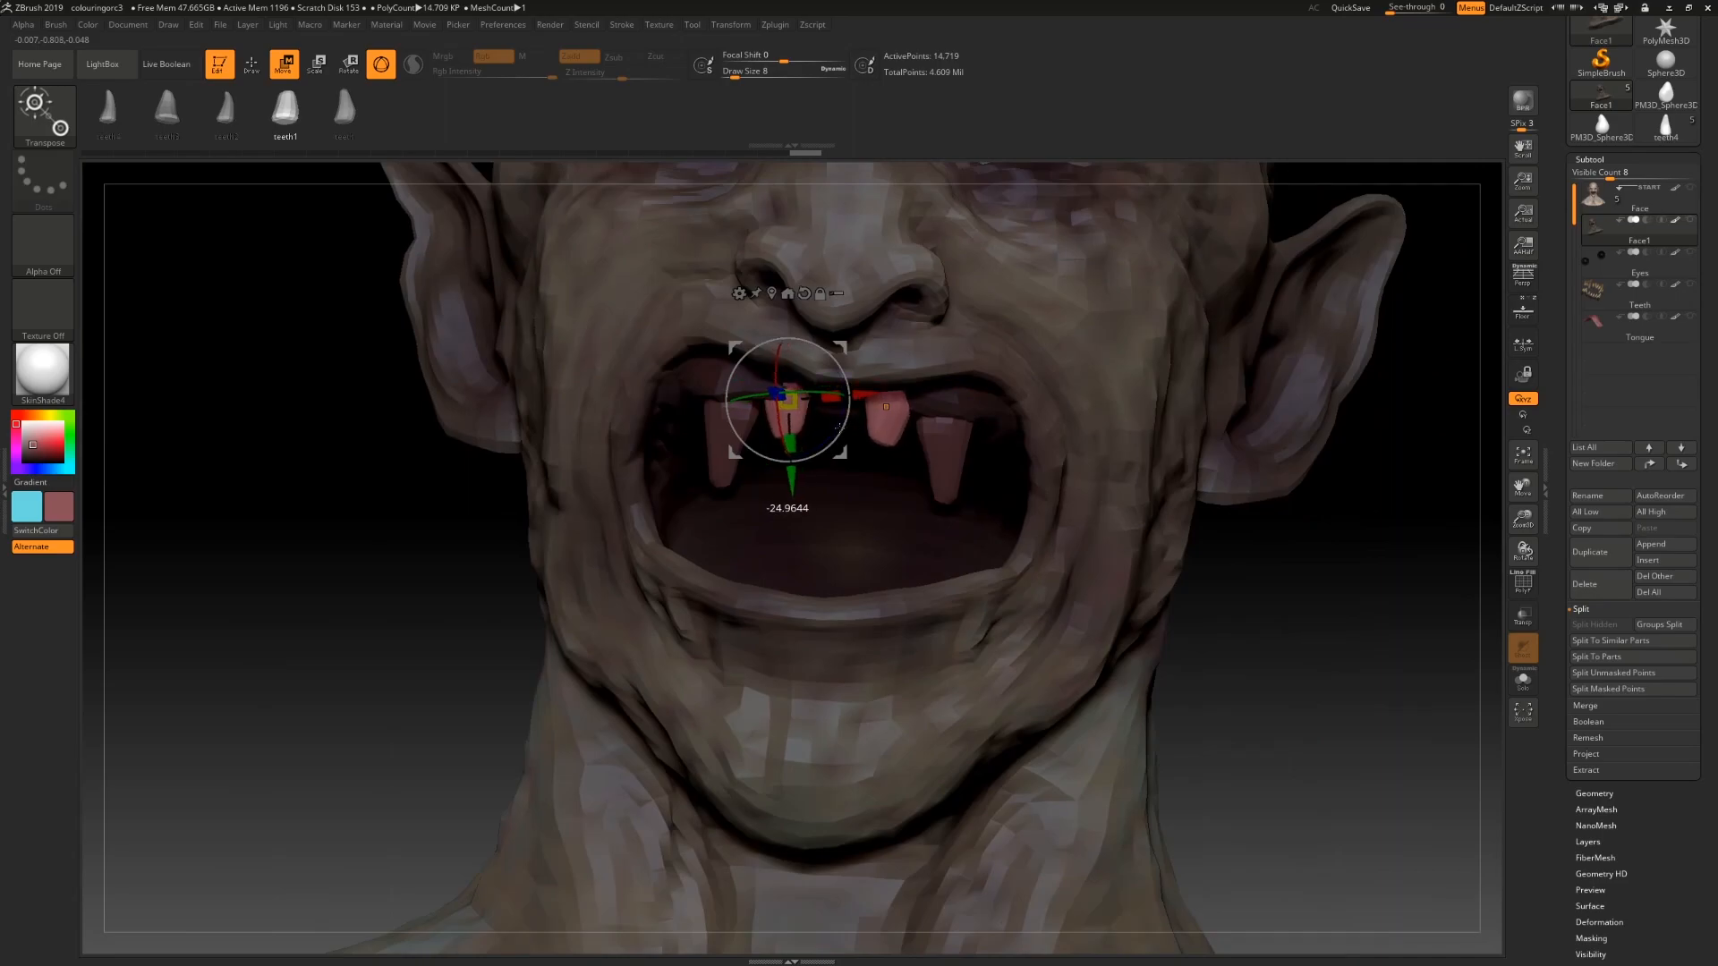
pyautogui.moveTo(1370, 619); pyautogui.dragTo(1154, 607)
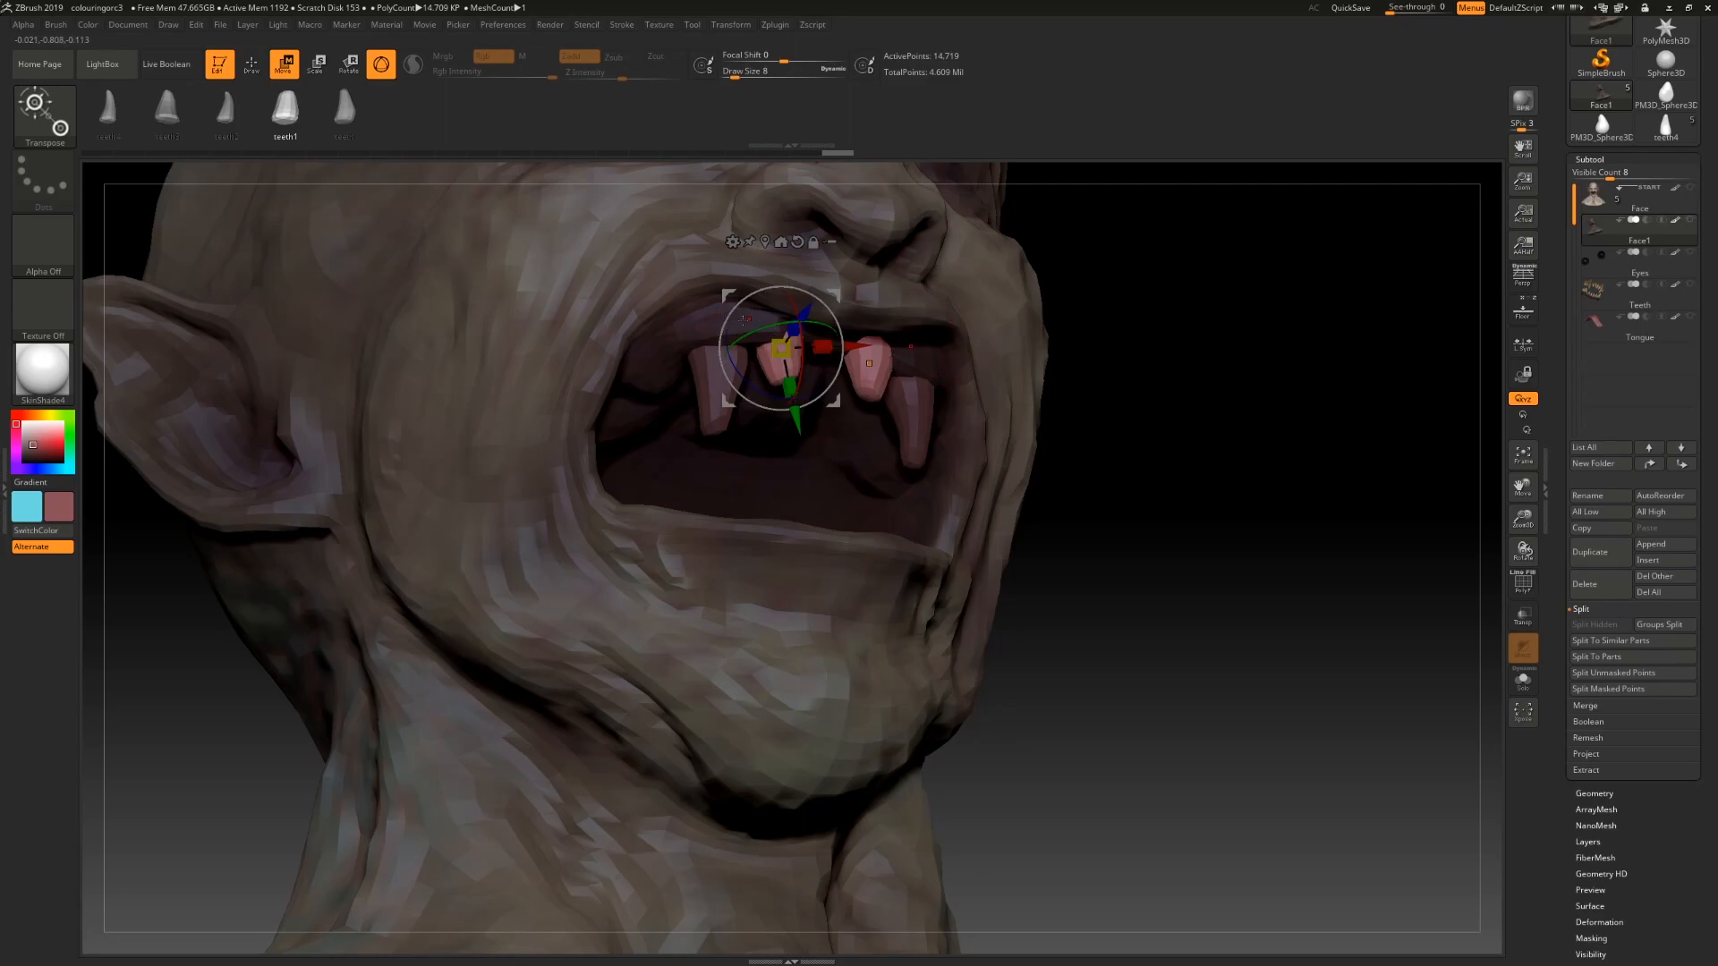
pyautogui.moveTo(685, 315); pyautogui.dragTo(1253, 596)
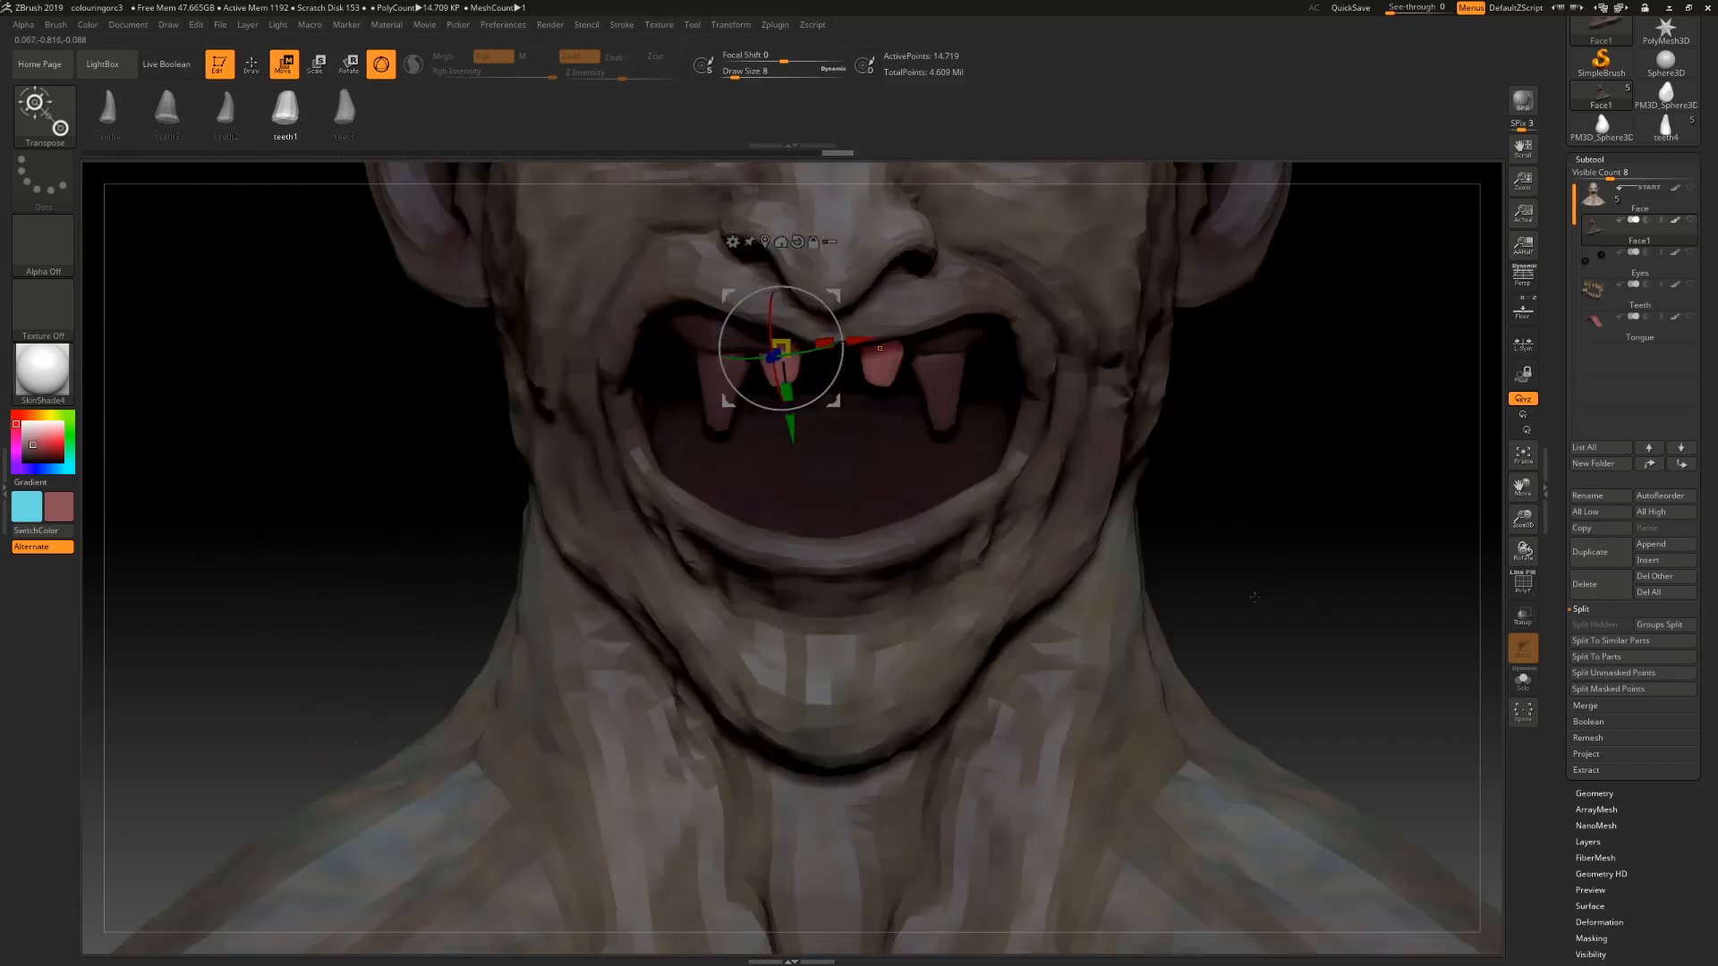
pyautogui.moveTo(1270, 527)
pyautogui.mouseDown()
pyautogui.moveTo(1414, 535)
pyautogui.moveTo(1254, 532)
pyautogui.moveTo(1266, 507)
pyautogui.mouseUp()
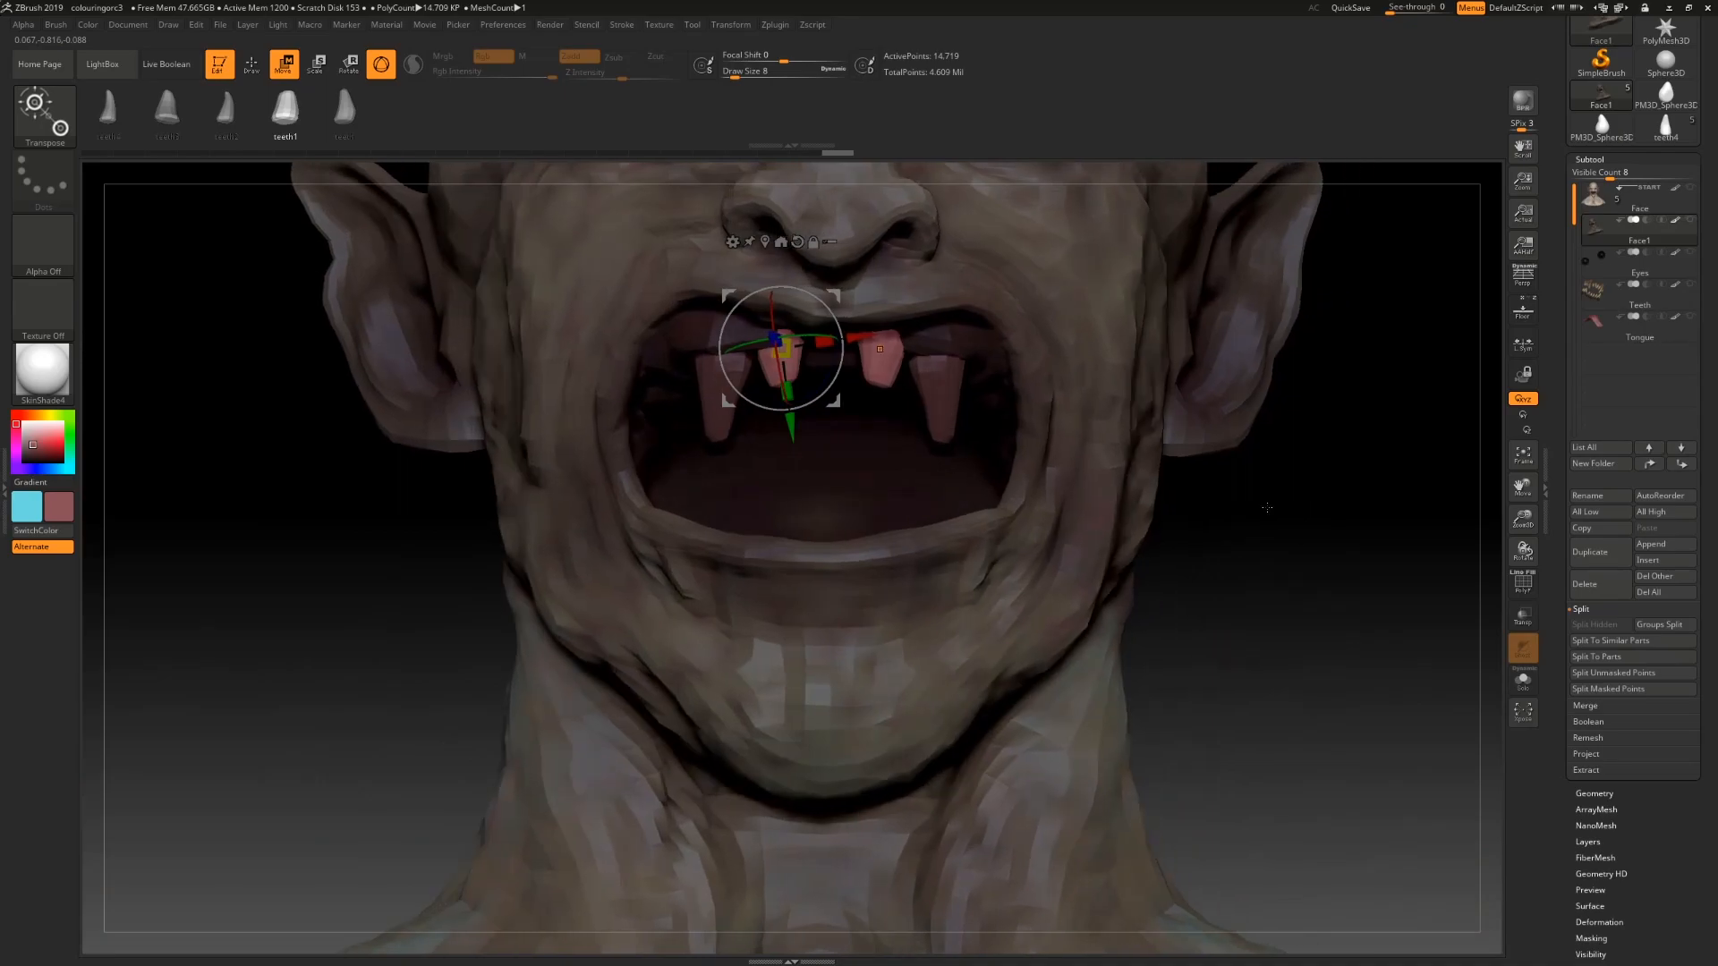
# Step: Split the inserted teeth mesh into separate subtools by polygroups
pyautogui.moveTo(1271, 576)
pyautogui.mouseDown()
pyautogui.moveTo(1274, 510)
pyautogui.moveTo(1279, 570)
pyautogui.mouseUp()
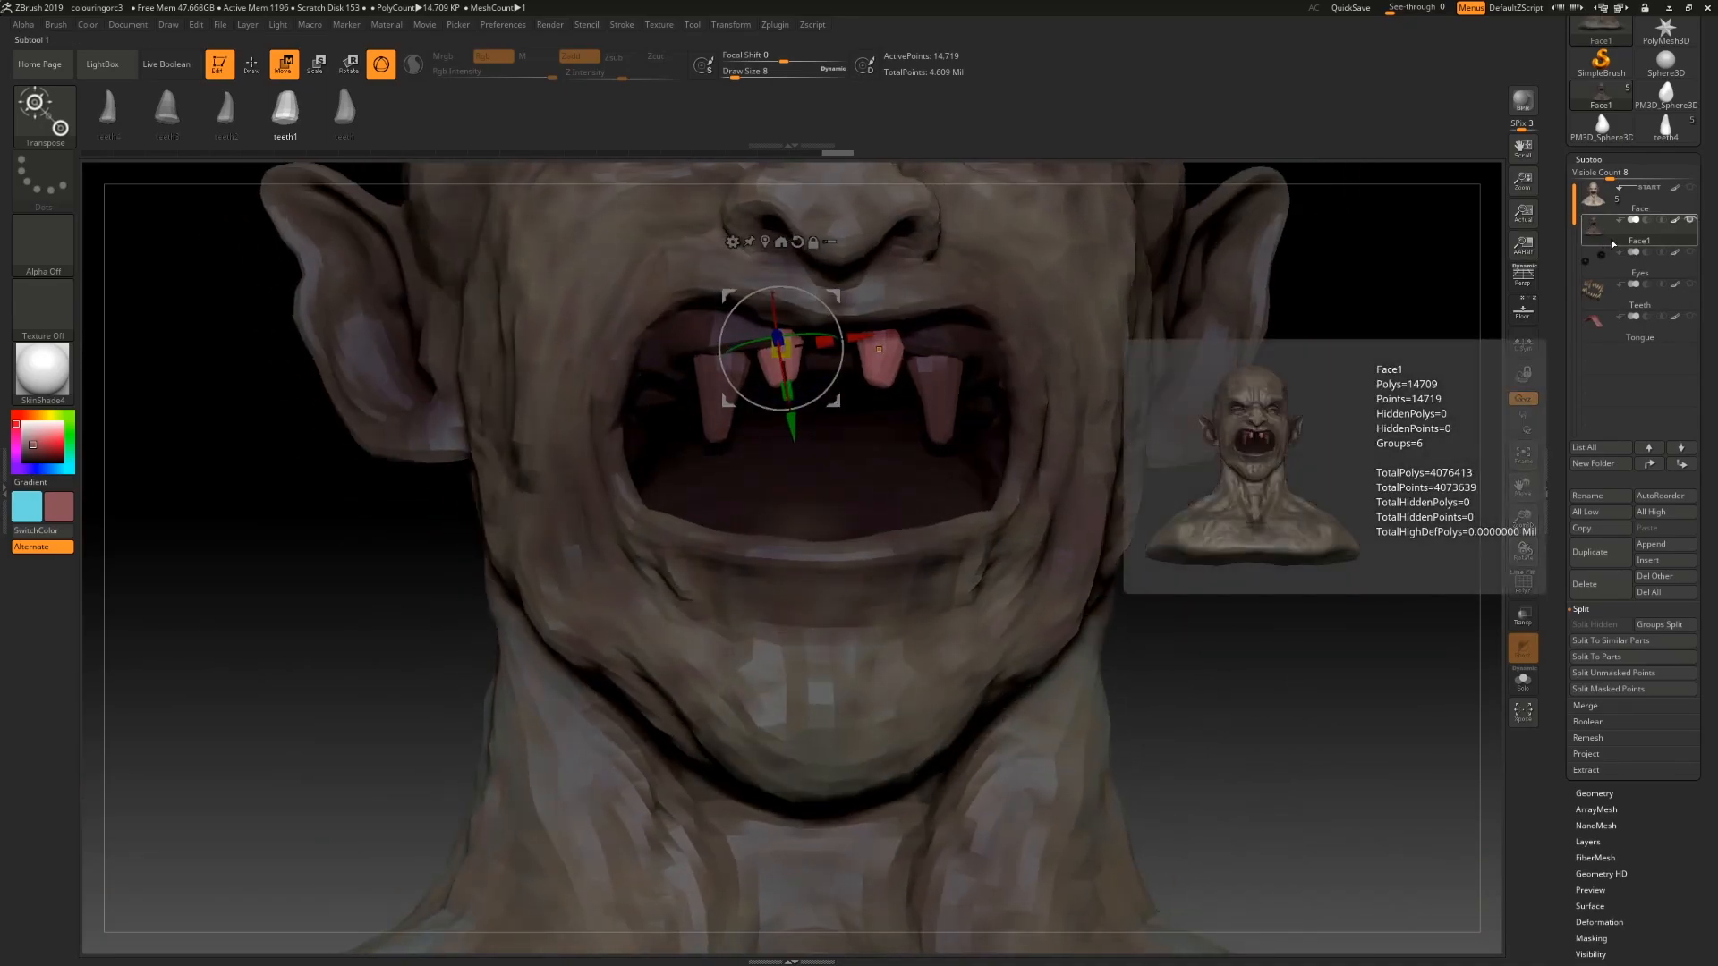
pyautogui.keyDown('alt'); pyautogui.moveTo(1276, 624); pyautogui.dragTo(1279, 568); pyautogui.keyUp('alt')
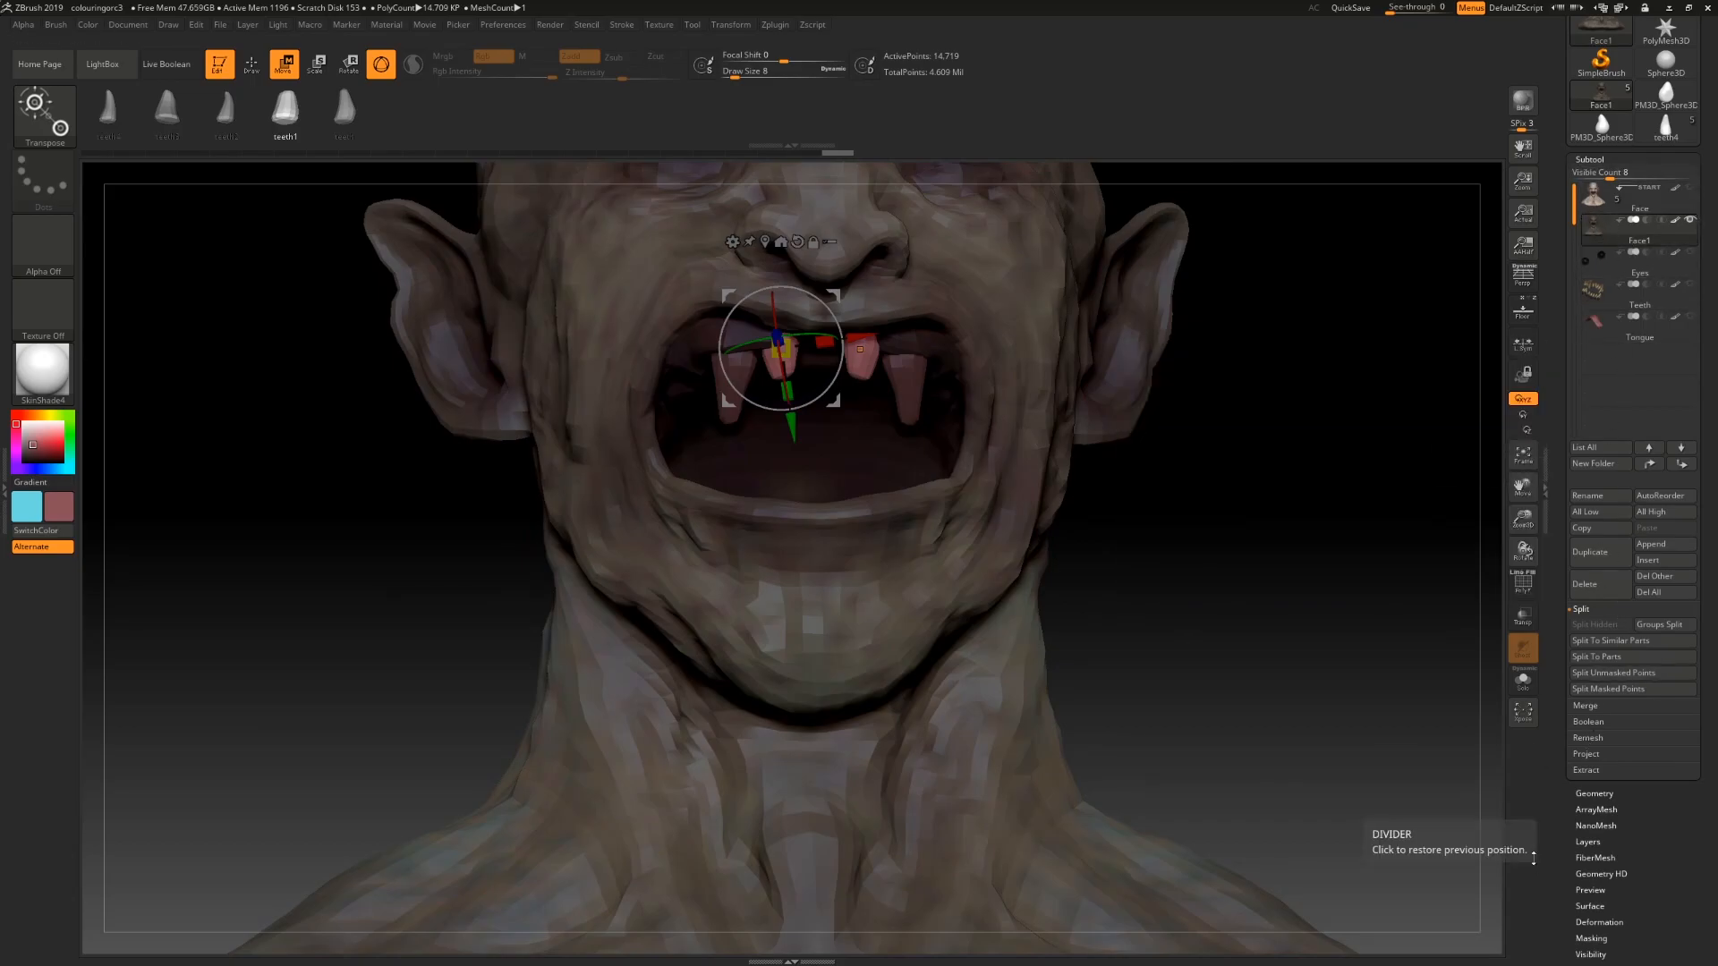
pyautogui.click(1652, 629)
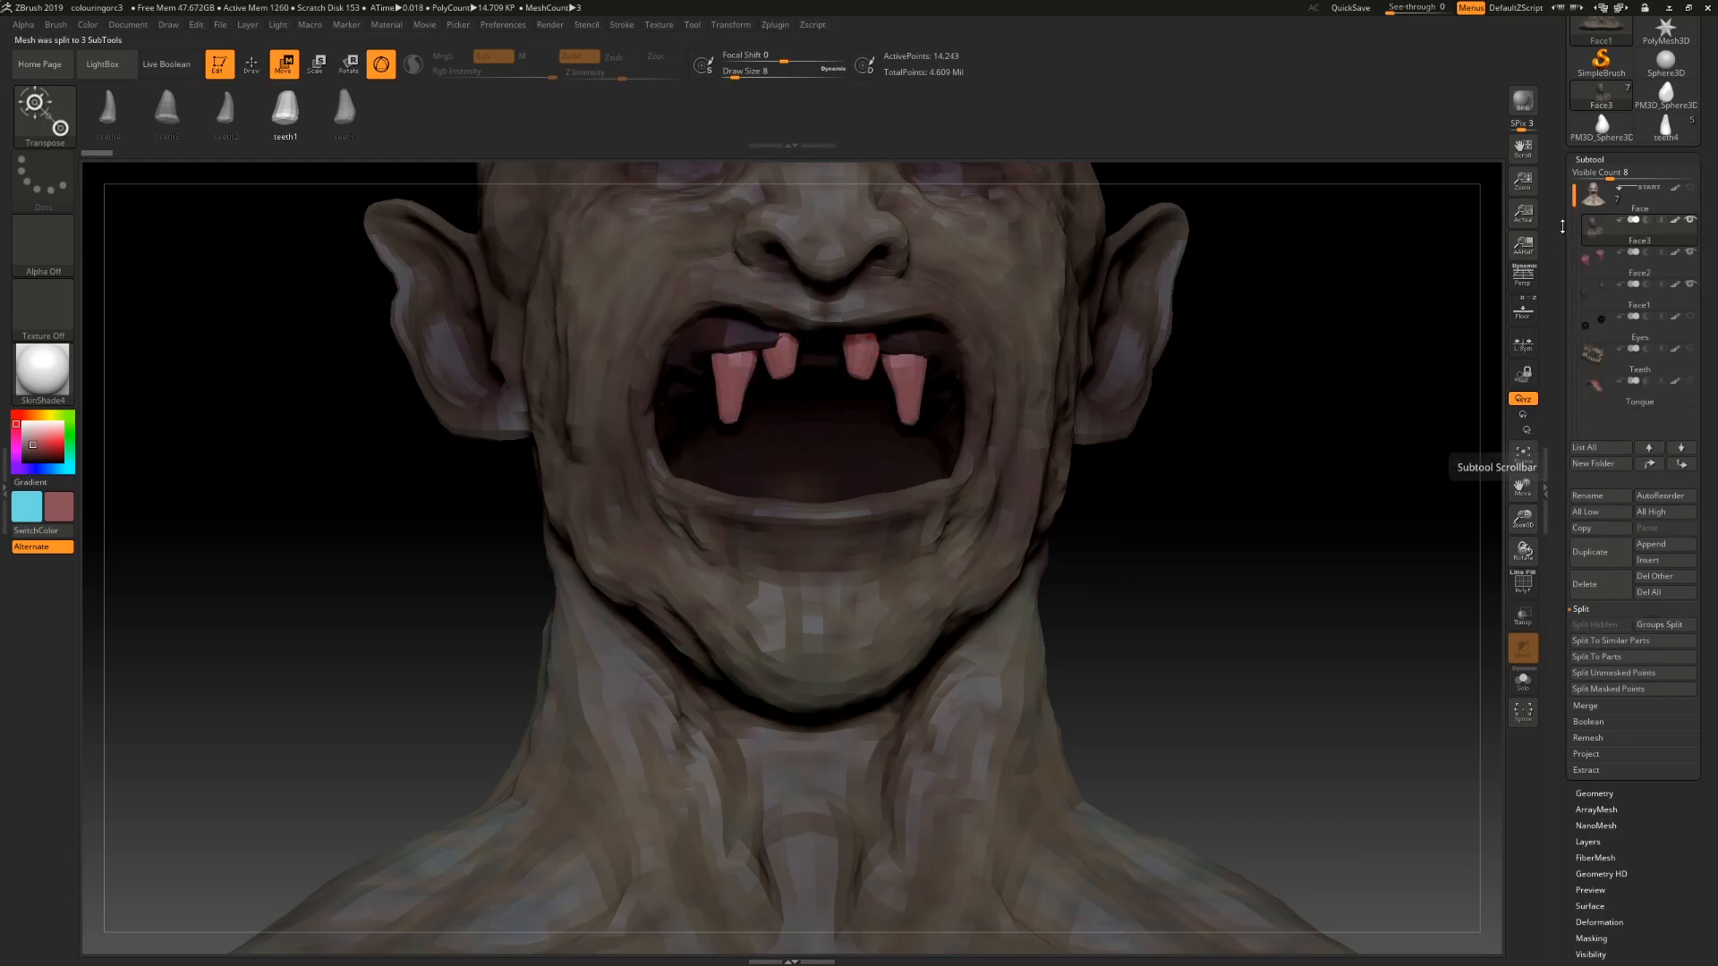
pyautogui.moveTo(1598, 242)
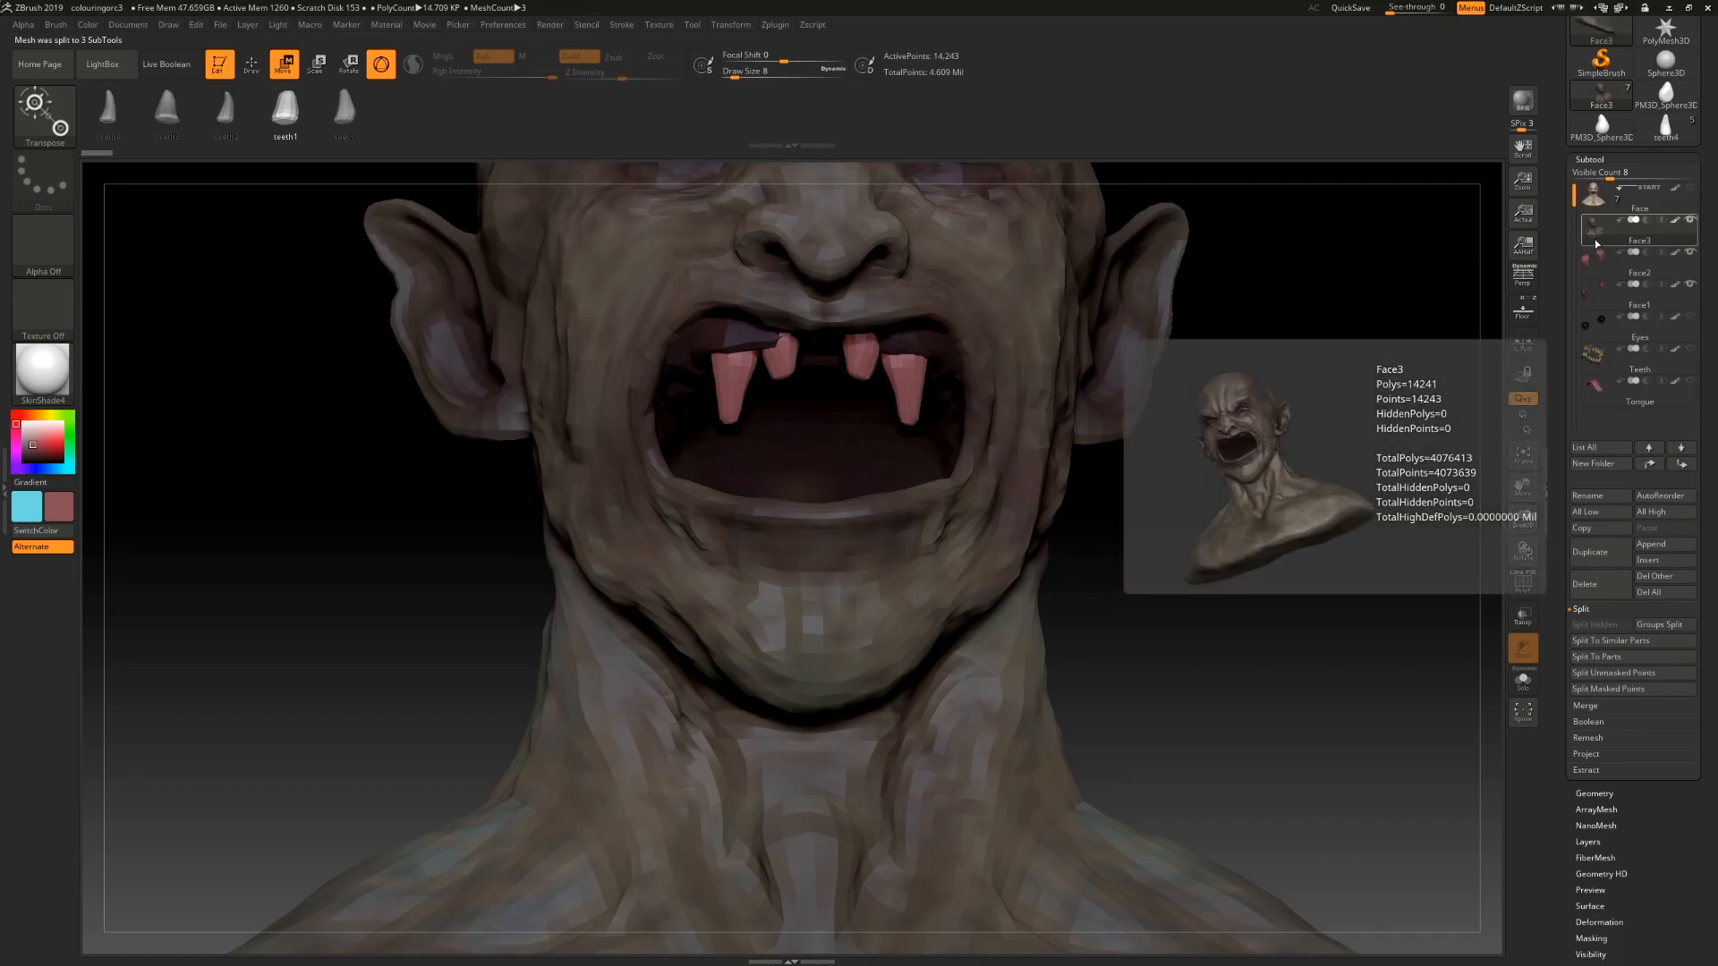
# Step: Delete the leftover low-resolution head subtool produced by the split
pyautogui.keyDown('alt'); pyautogui.moveTo(1335, 295); pyautogui.dragTo(1332, 487); pyautogui.keyUp('alt')
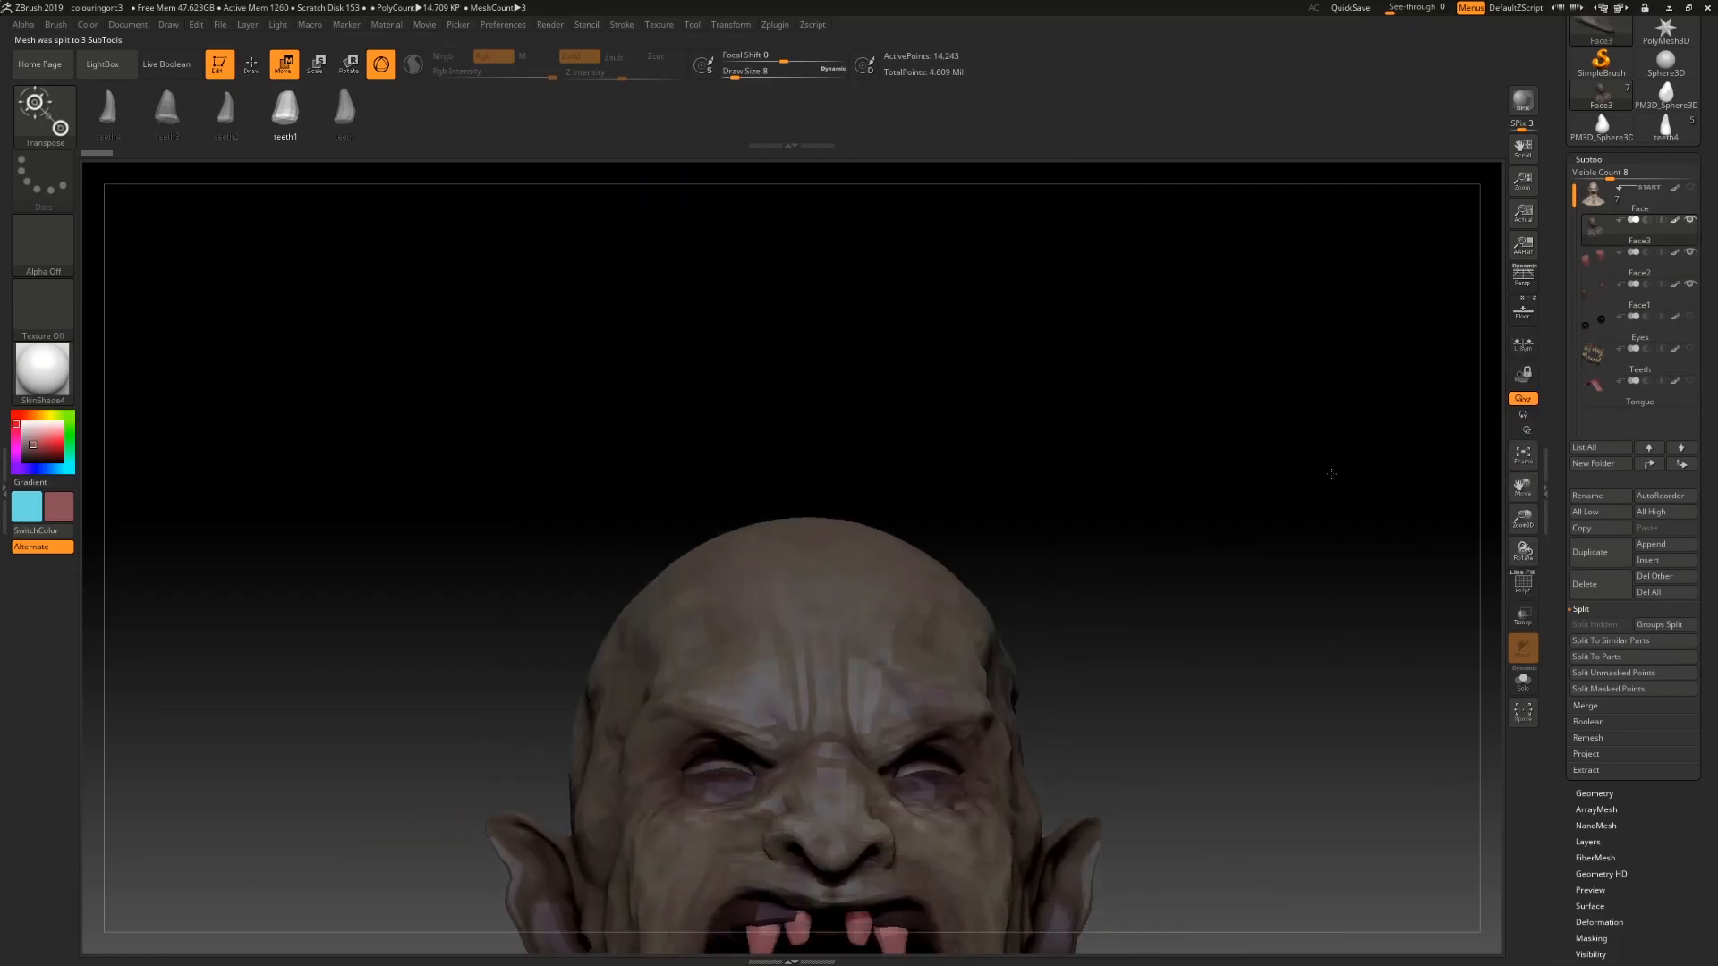
pyautogui.press('f')
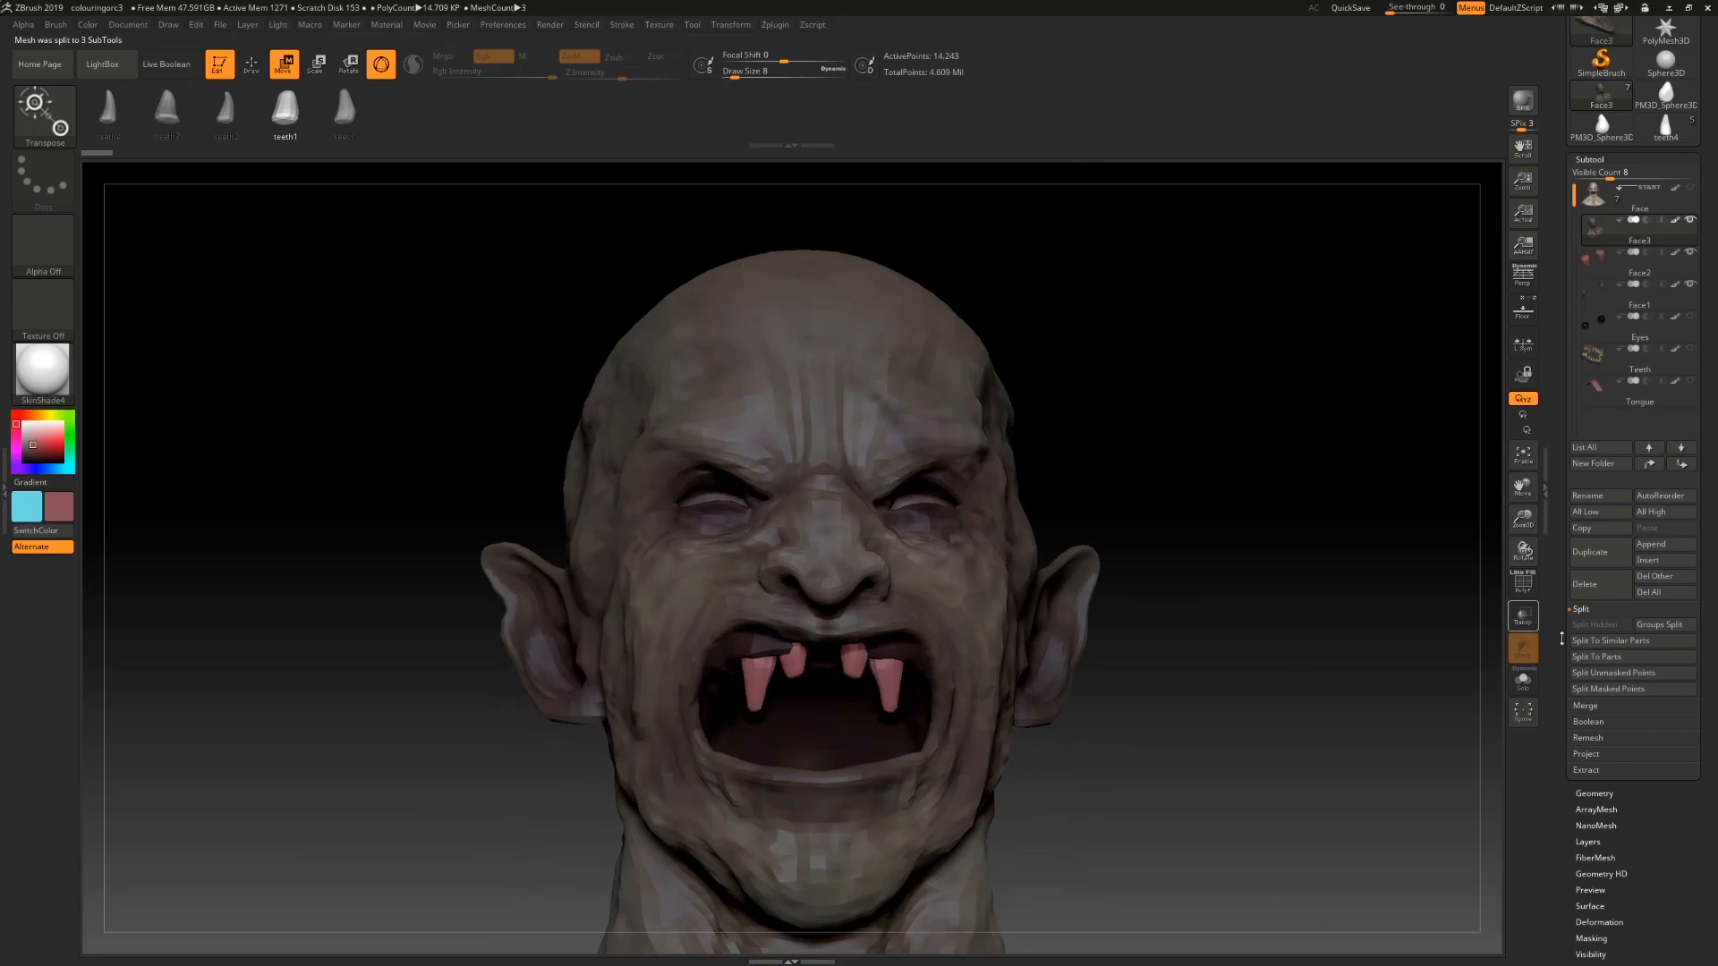
pyautogui.click(1615, 586)
pyautogui.click(1476, 615)
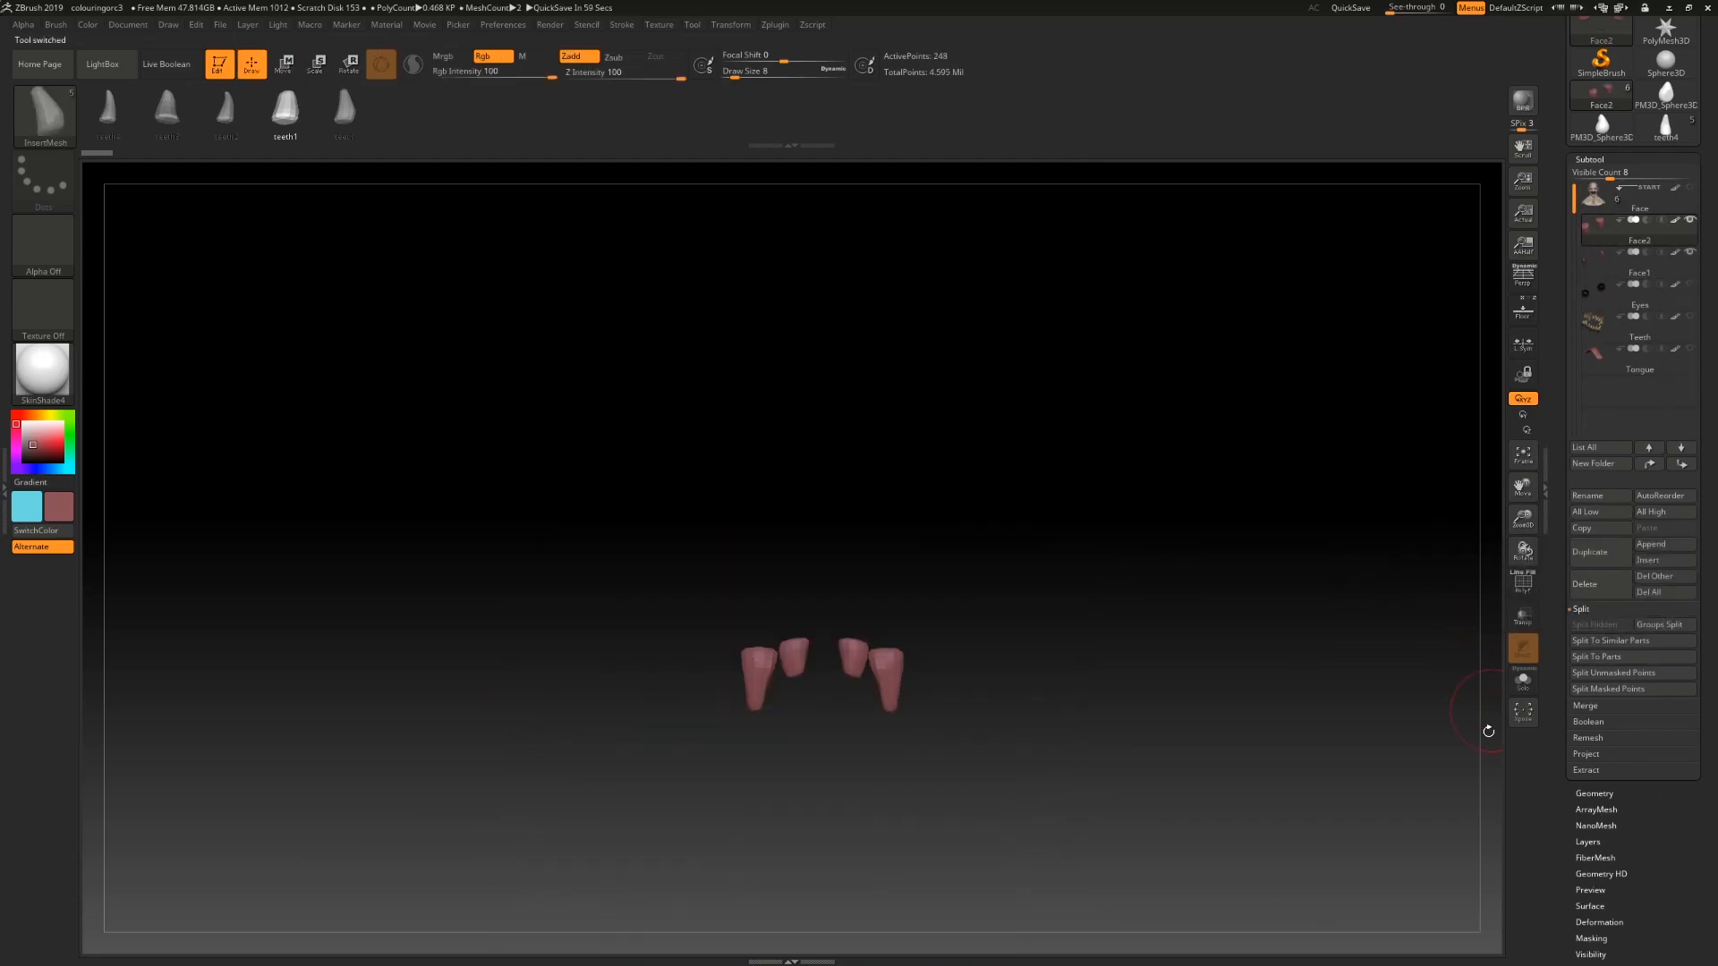
# Step: Show all subtools again and hide the original teeth subtool to view the new teeth in the mouth
pyautogui.click(1685, 187)
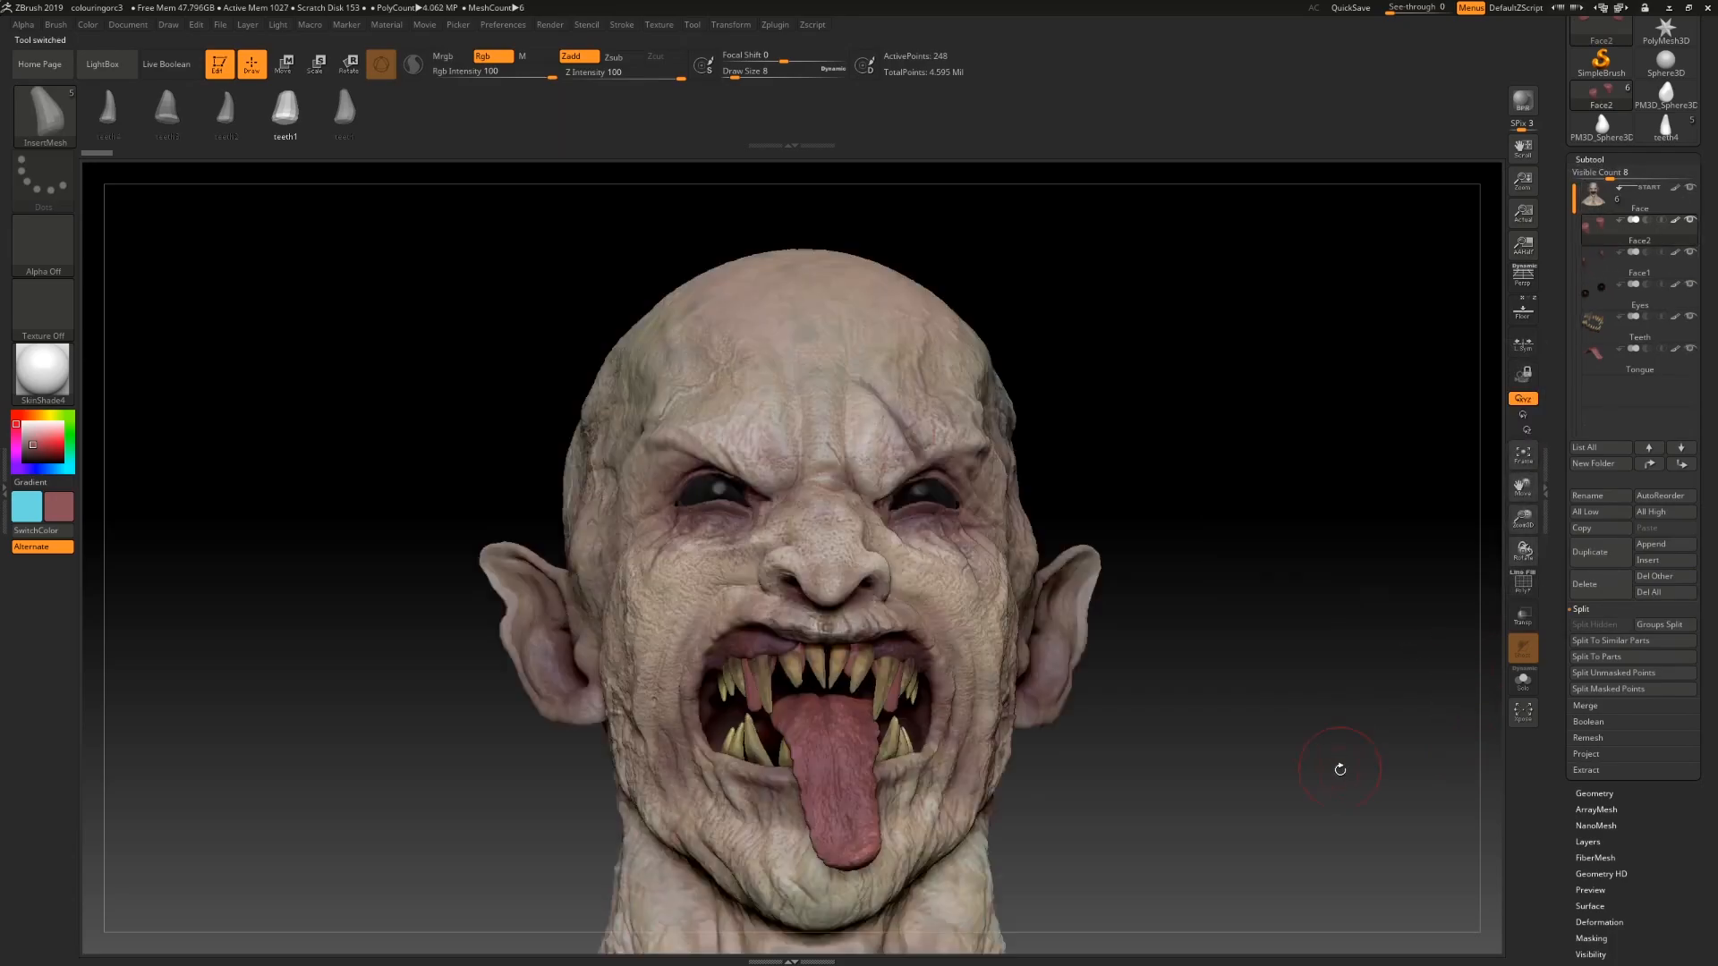
pyautogui.press('f')
pyautogui.click(1653, 330)
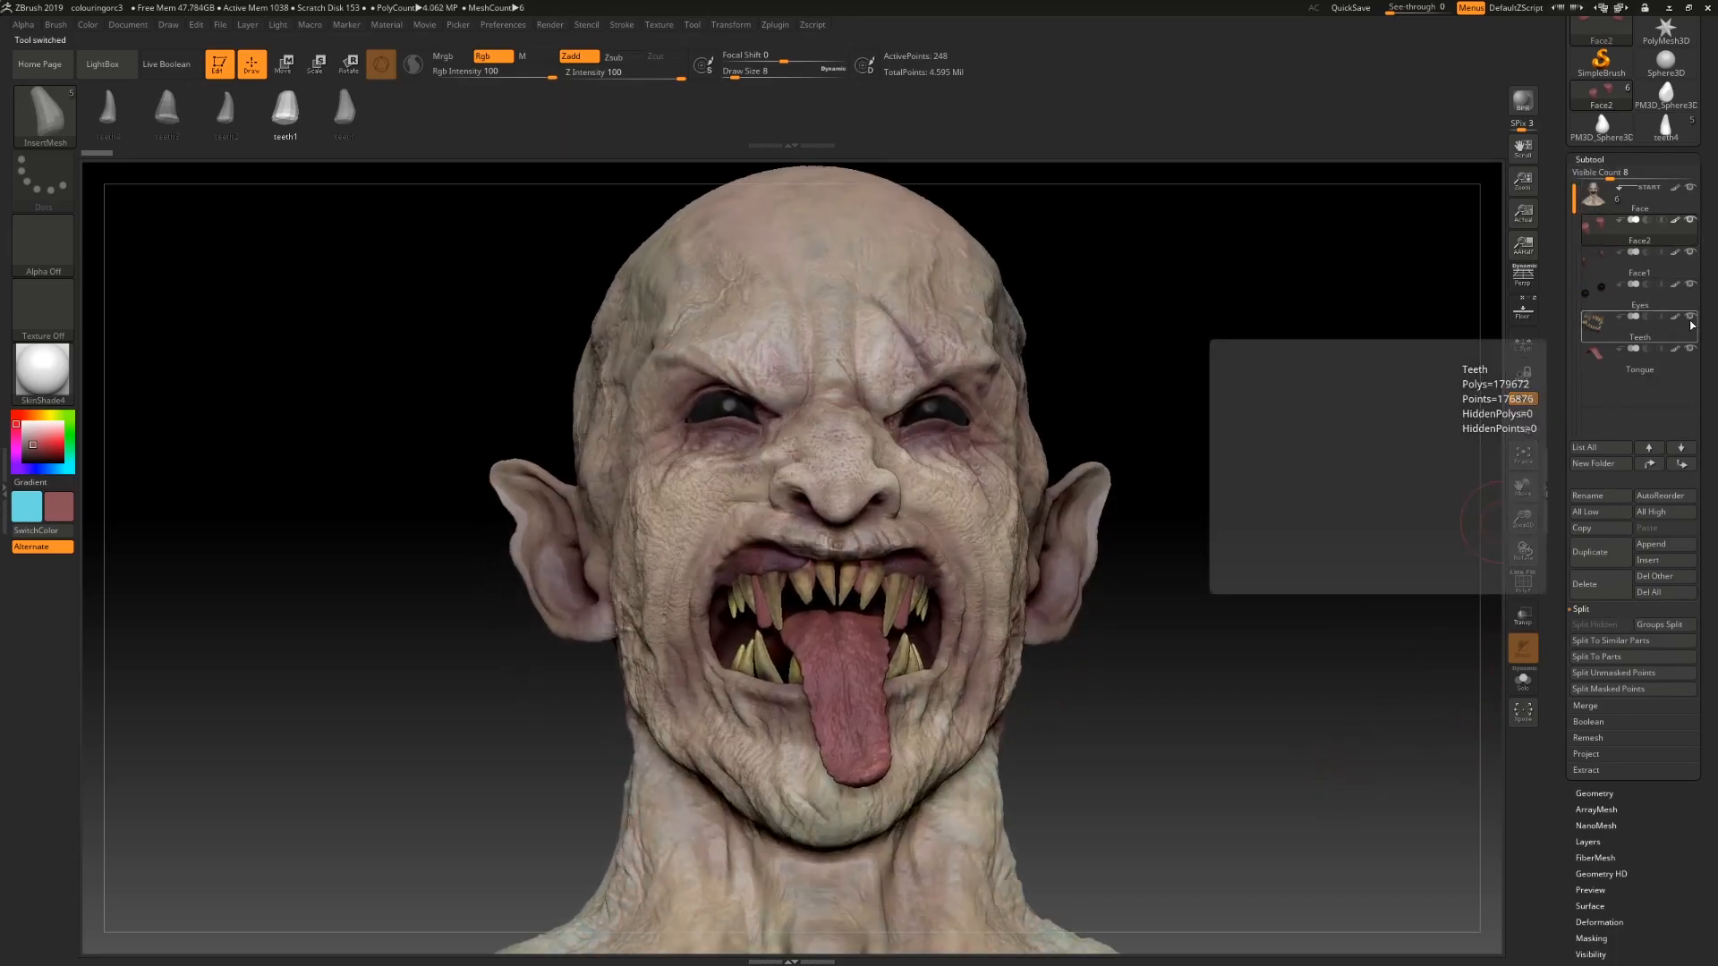
pyautogui.click(1689, 321)
pyautogui.keyDown('alt'); pyautogui.moveTo(1285, 733); pyautogui.dragTo(1395, 746); pyautogui.keyUp('alt')
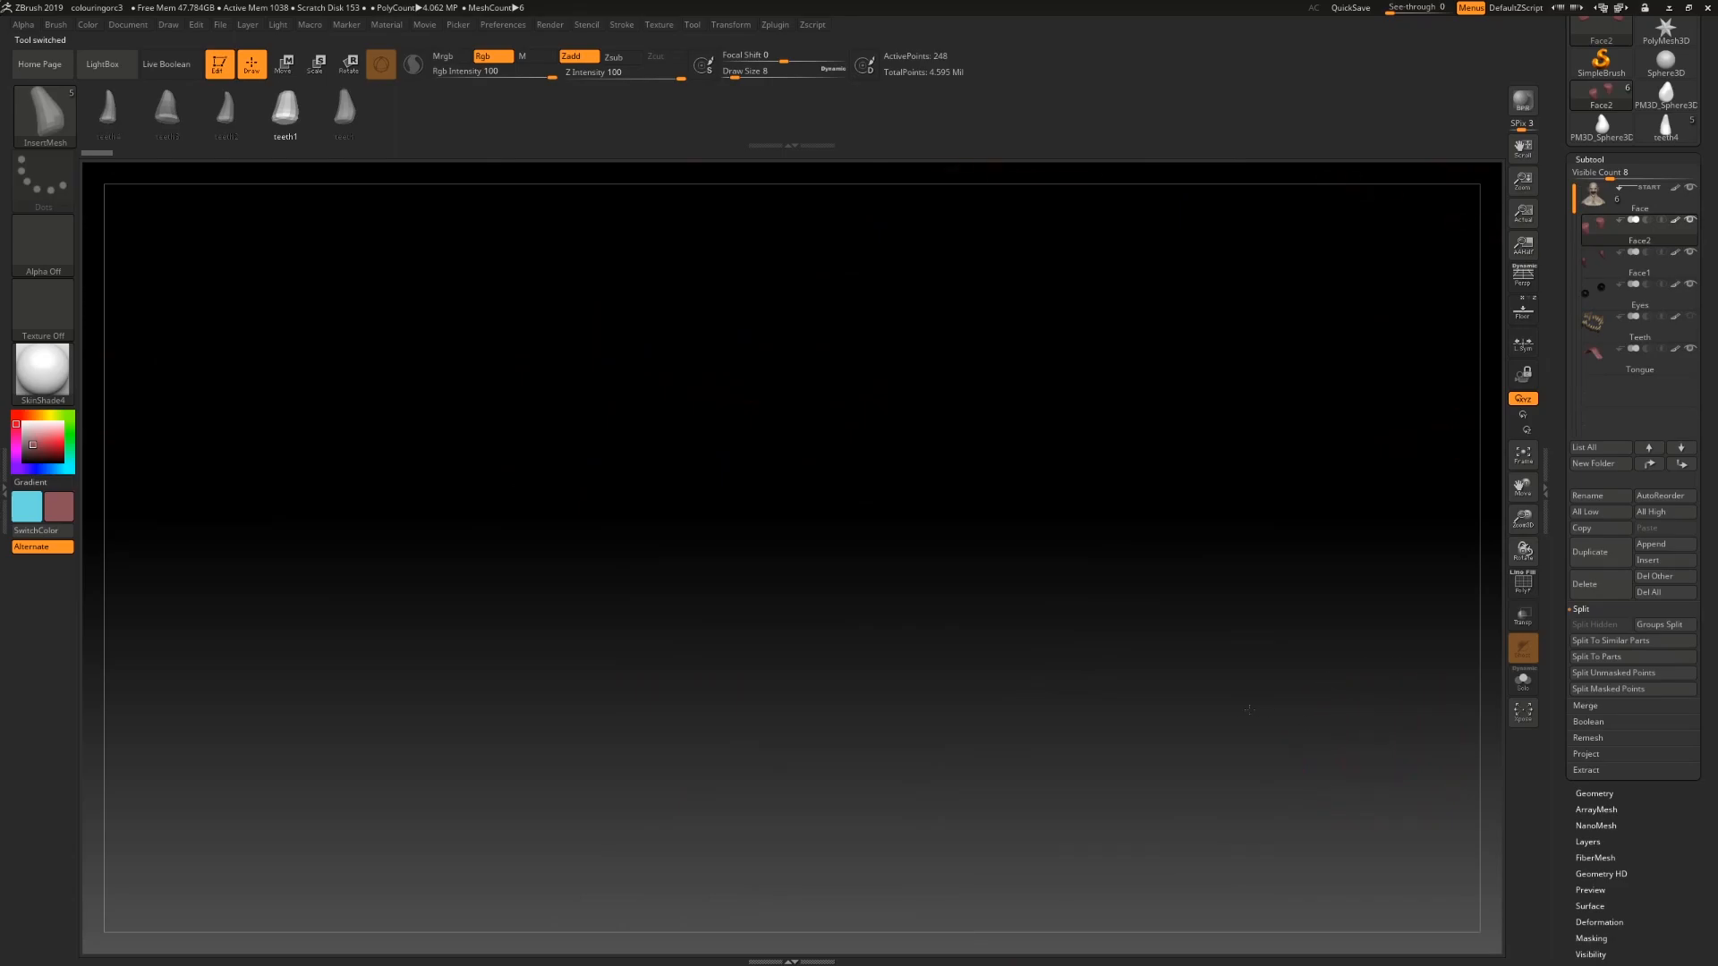
pyautogui.press('f')
pyautogui.keyDown('alt'); pyautogui.moveTo(1152, 642); pyautogui.dragTo(1096, 517); pyautogui.keyUp('alt')
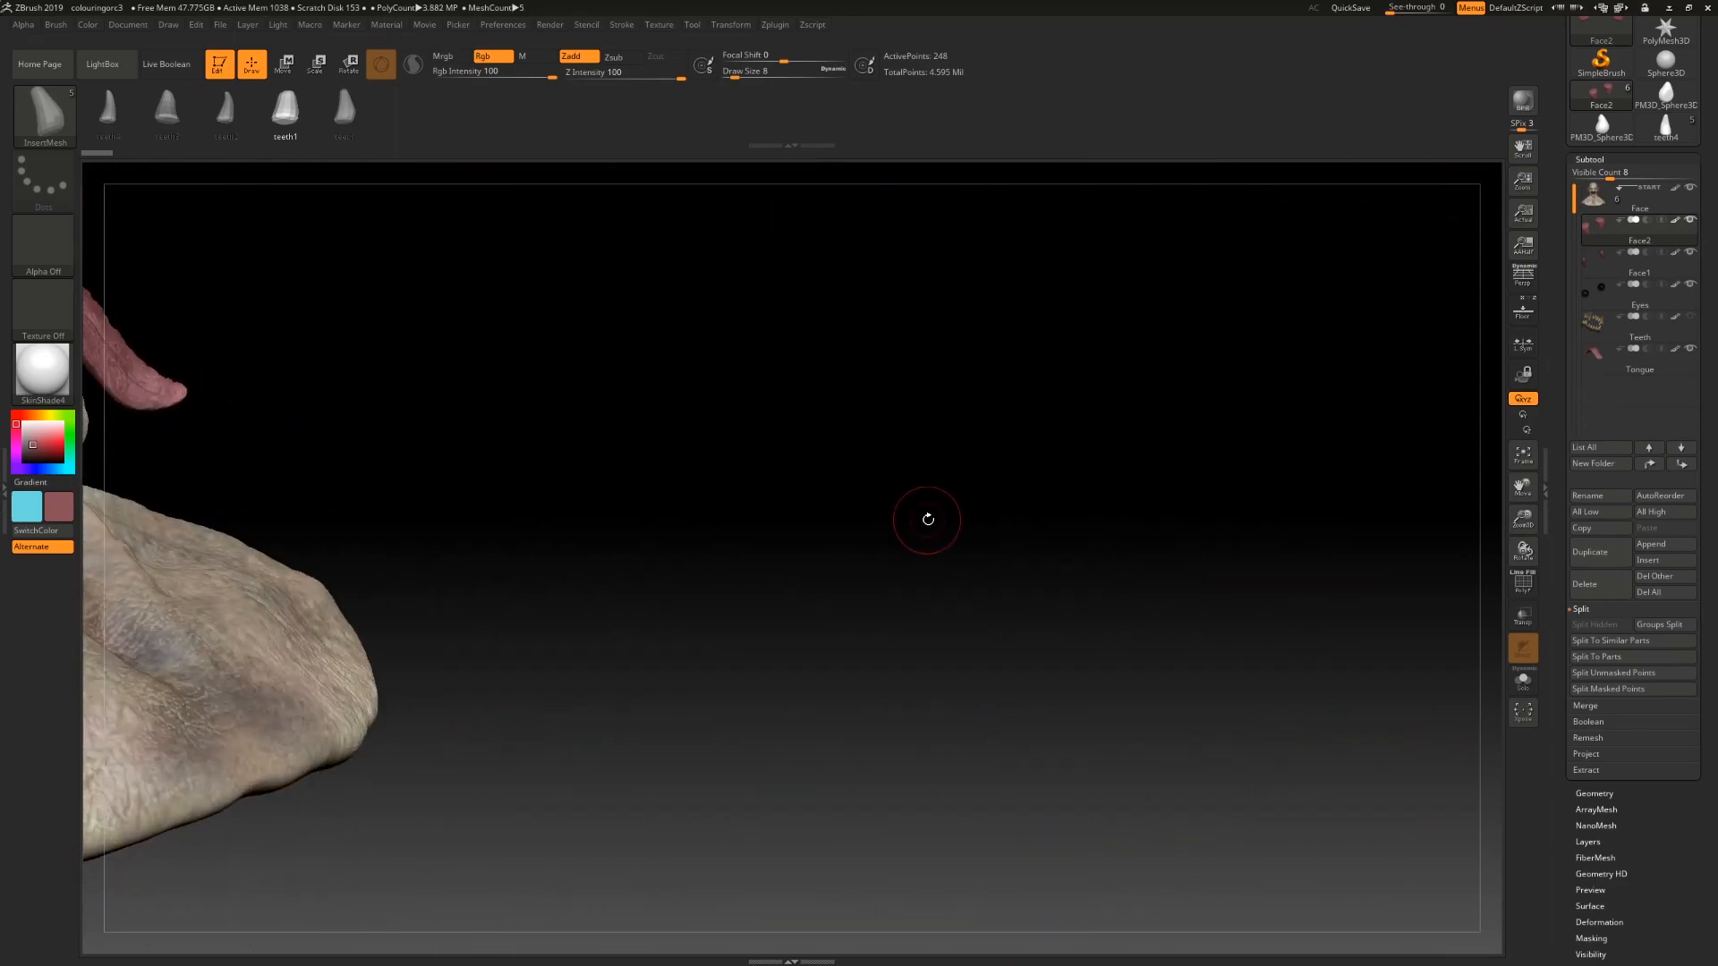
pyautogui.moveTo(926, 512)
pyautogui.mouseDown()
pyautogui.moveTo(1066, 644)
pyautogui.moveTo(1109, 483)
pyautogui.mouseUp()
pyautogui.moveTo(1364, 498)
pyautogui.keyDown('alt'); pyautogui.mouseDown()
pyautogui.moveTo(1251, 626)
pyautogui.moveTo(1278, 574)
pyautogui.moveTo(1287, 341)
pyautogui.mouseUp(); pyautogui.keyUp('alt')
pyautogui.keyDown('alt'); pyautogui.moveTo(1317, 534); pyautogui.dragTo(1316, 599); pyautogui.keyUp('alt')
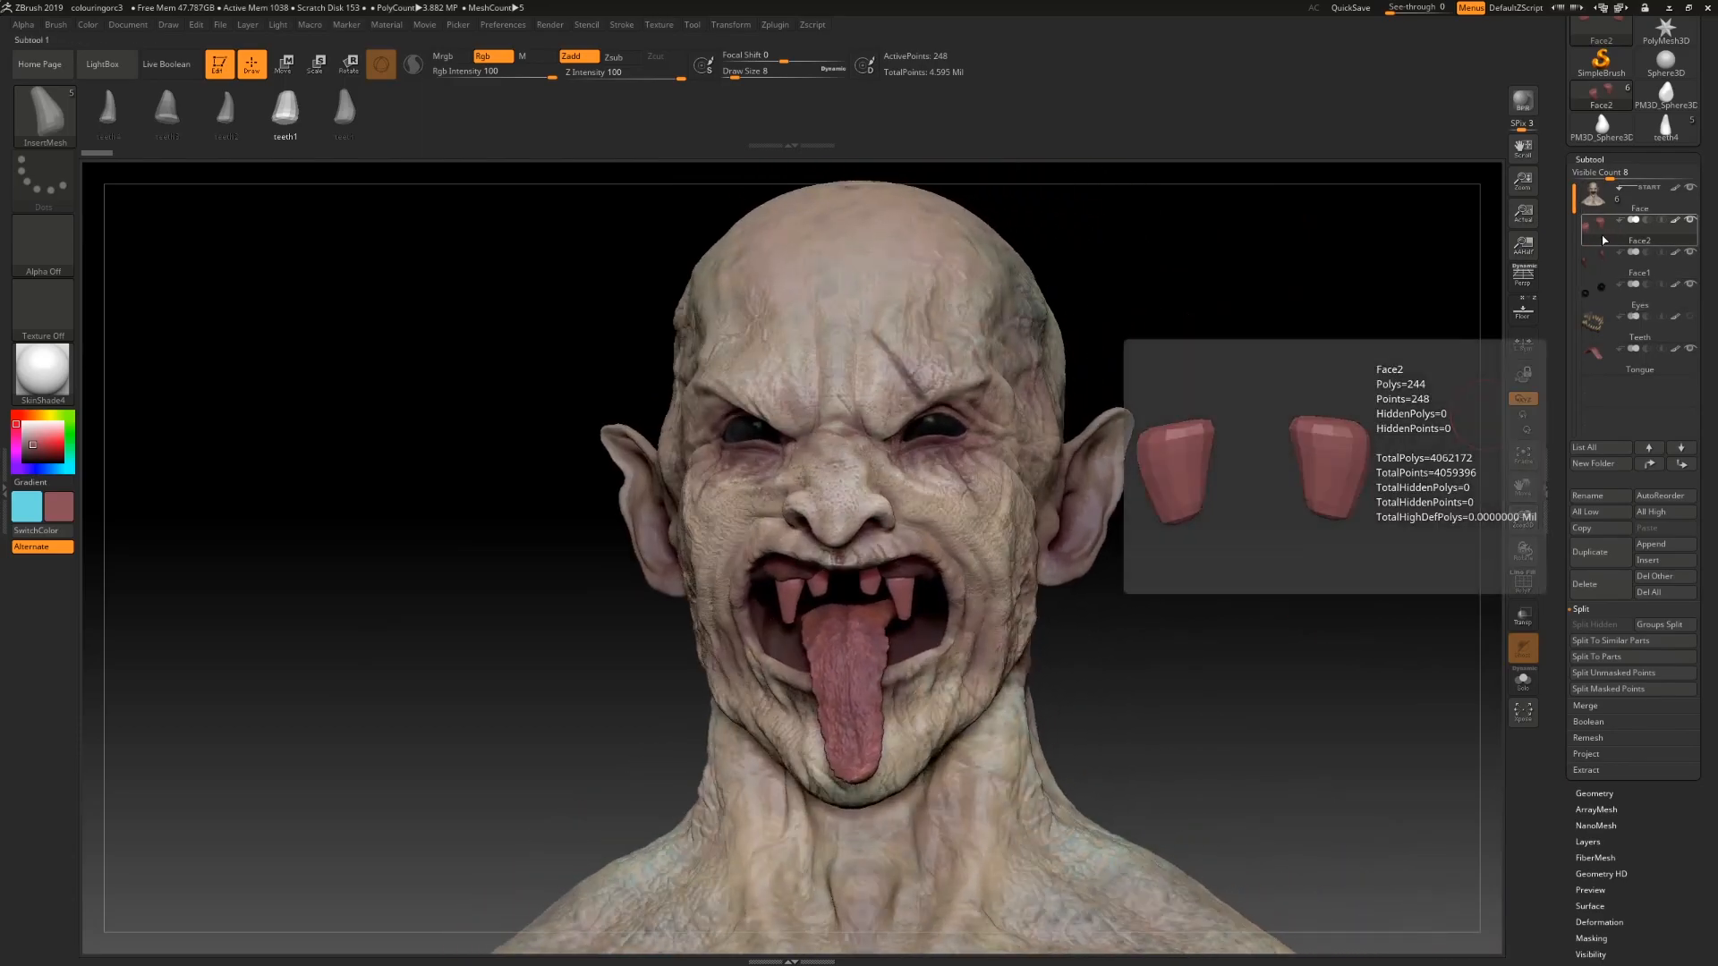
# Step: Try to DynaMesh the front teeth subtool with SubProjection set to 0, then undo it
pyautogui.moveTo(1560, 626); pyautogui.dragTo(1556, 543)
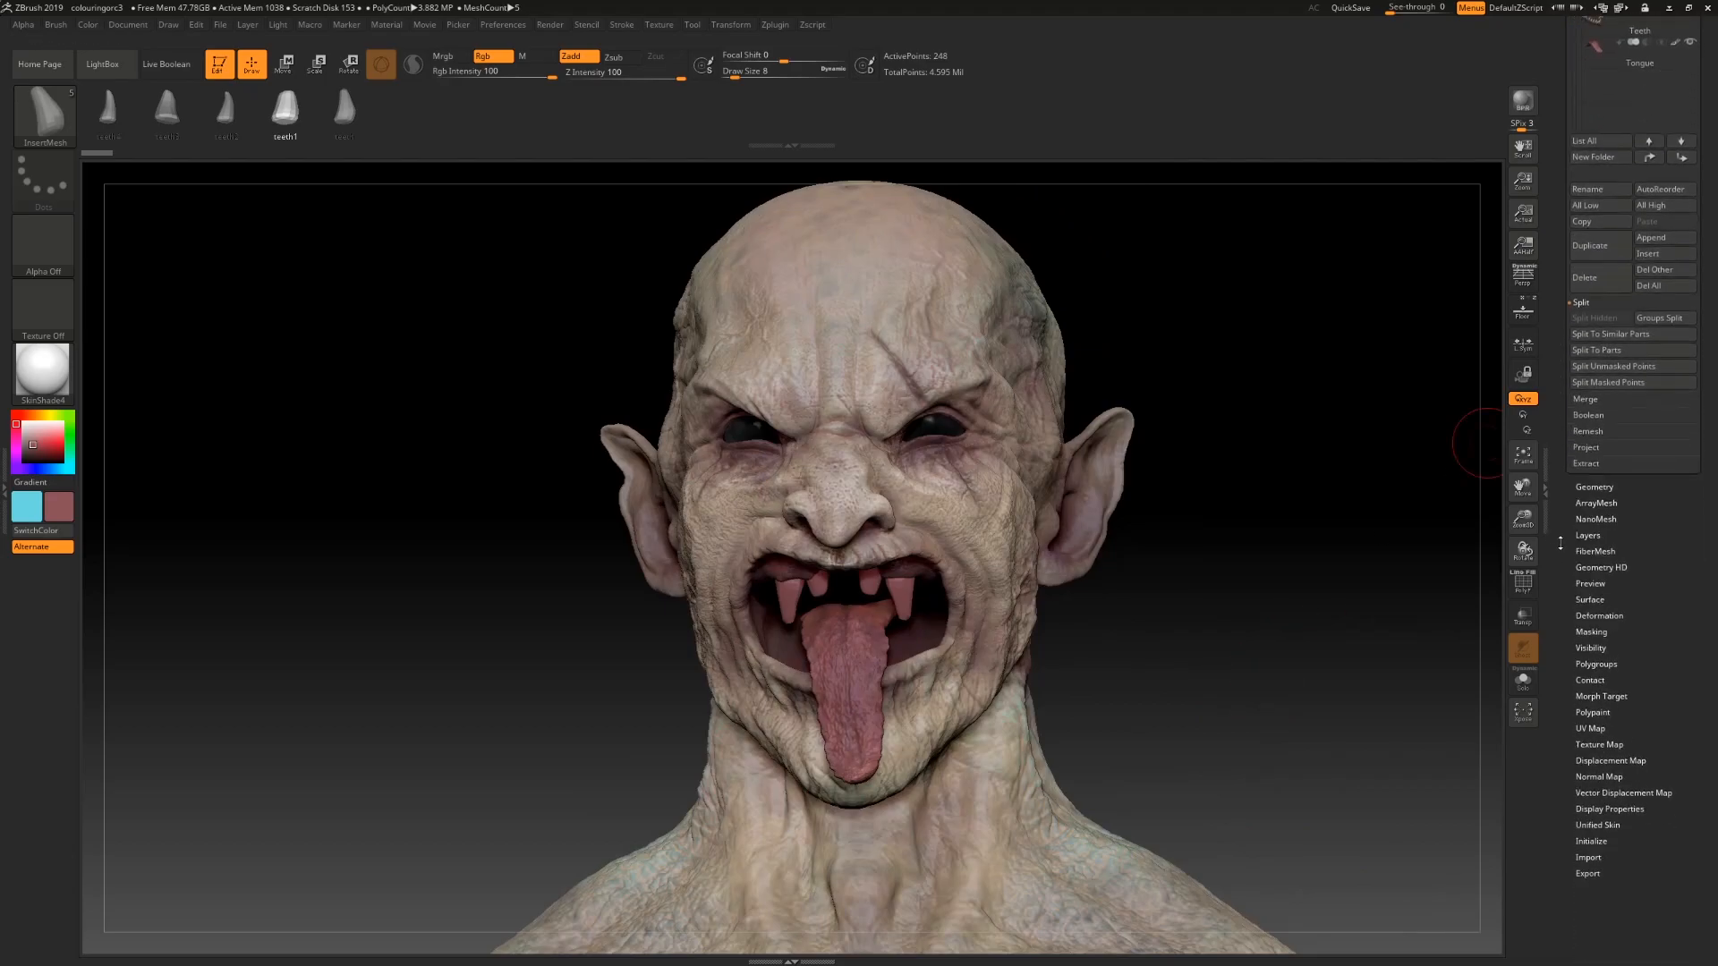
pyautogui.keyDown('alt'); pyautogui.moveTo(1320, 872); pyautogui.dragTo(1312, 310); pyautogui.keyUp('alt')
pyautogui.keyDown('alt'); pyautogui.moveTo(1280, 497); pyautogui.dragTo(1461, 457); pyautogui.keyUp('alt')
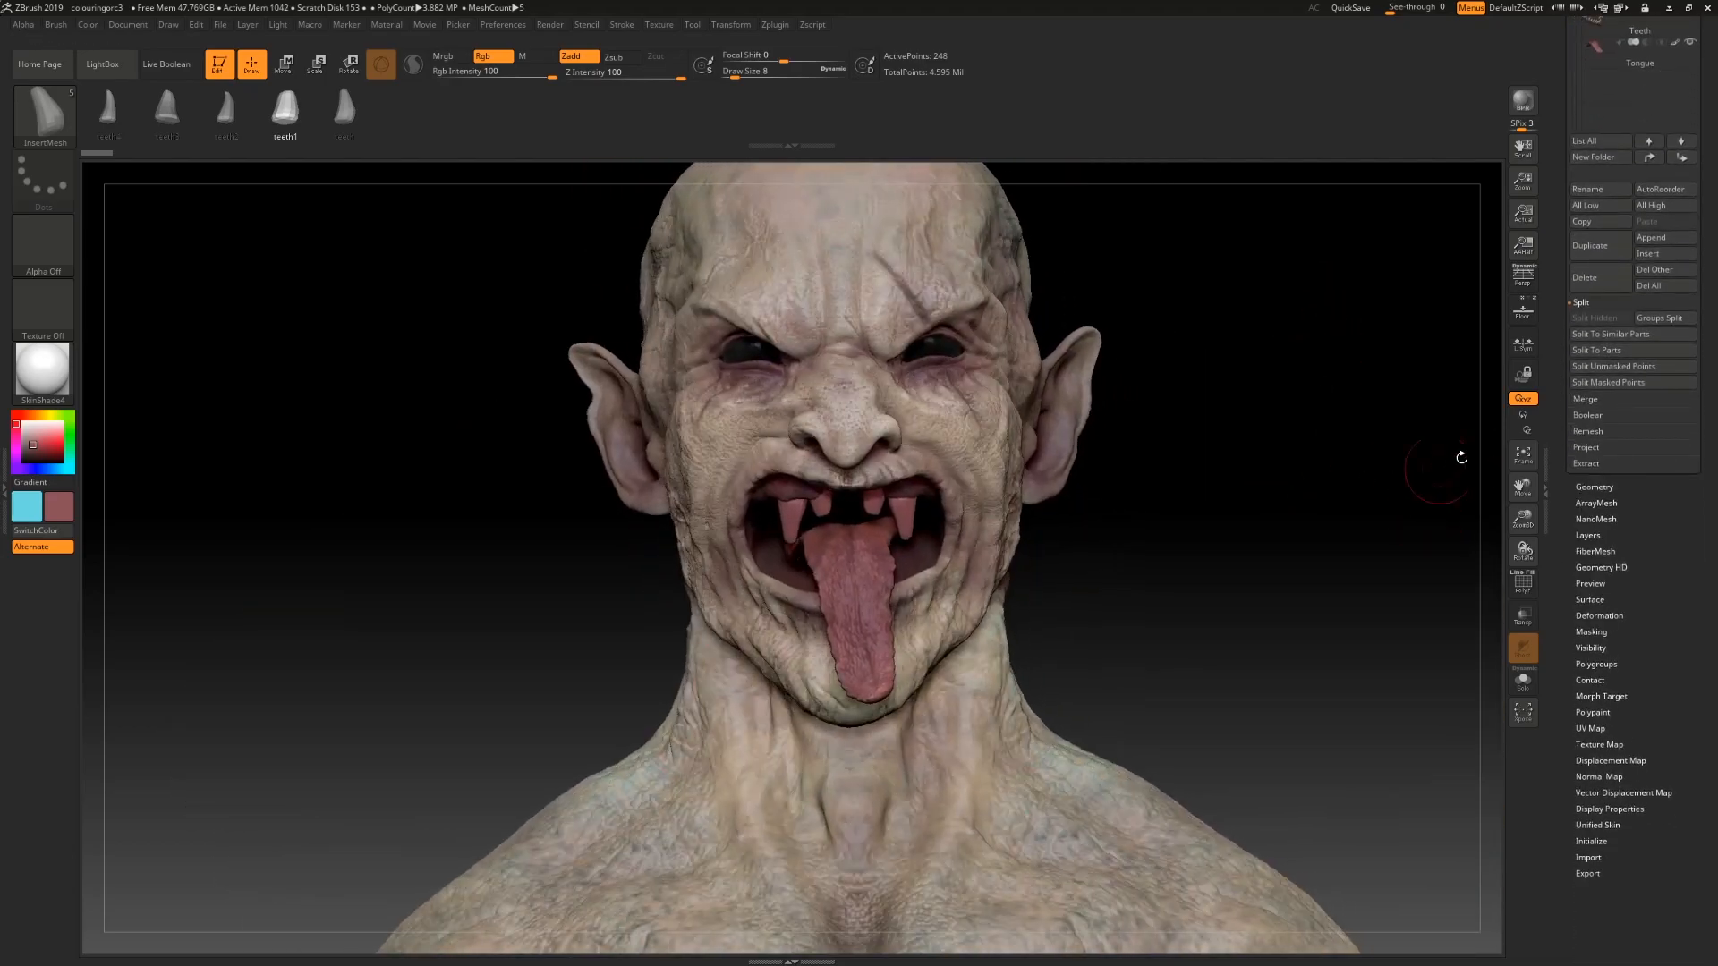
pyautogui.click(1595, 486)
pyautogui.moveTo(1559, 295); pyautogui.dragTo(1563, 373)
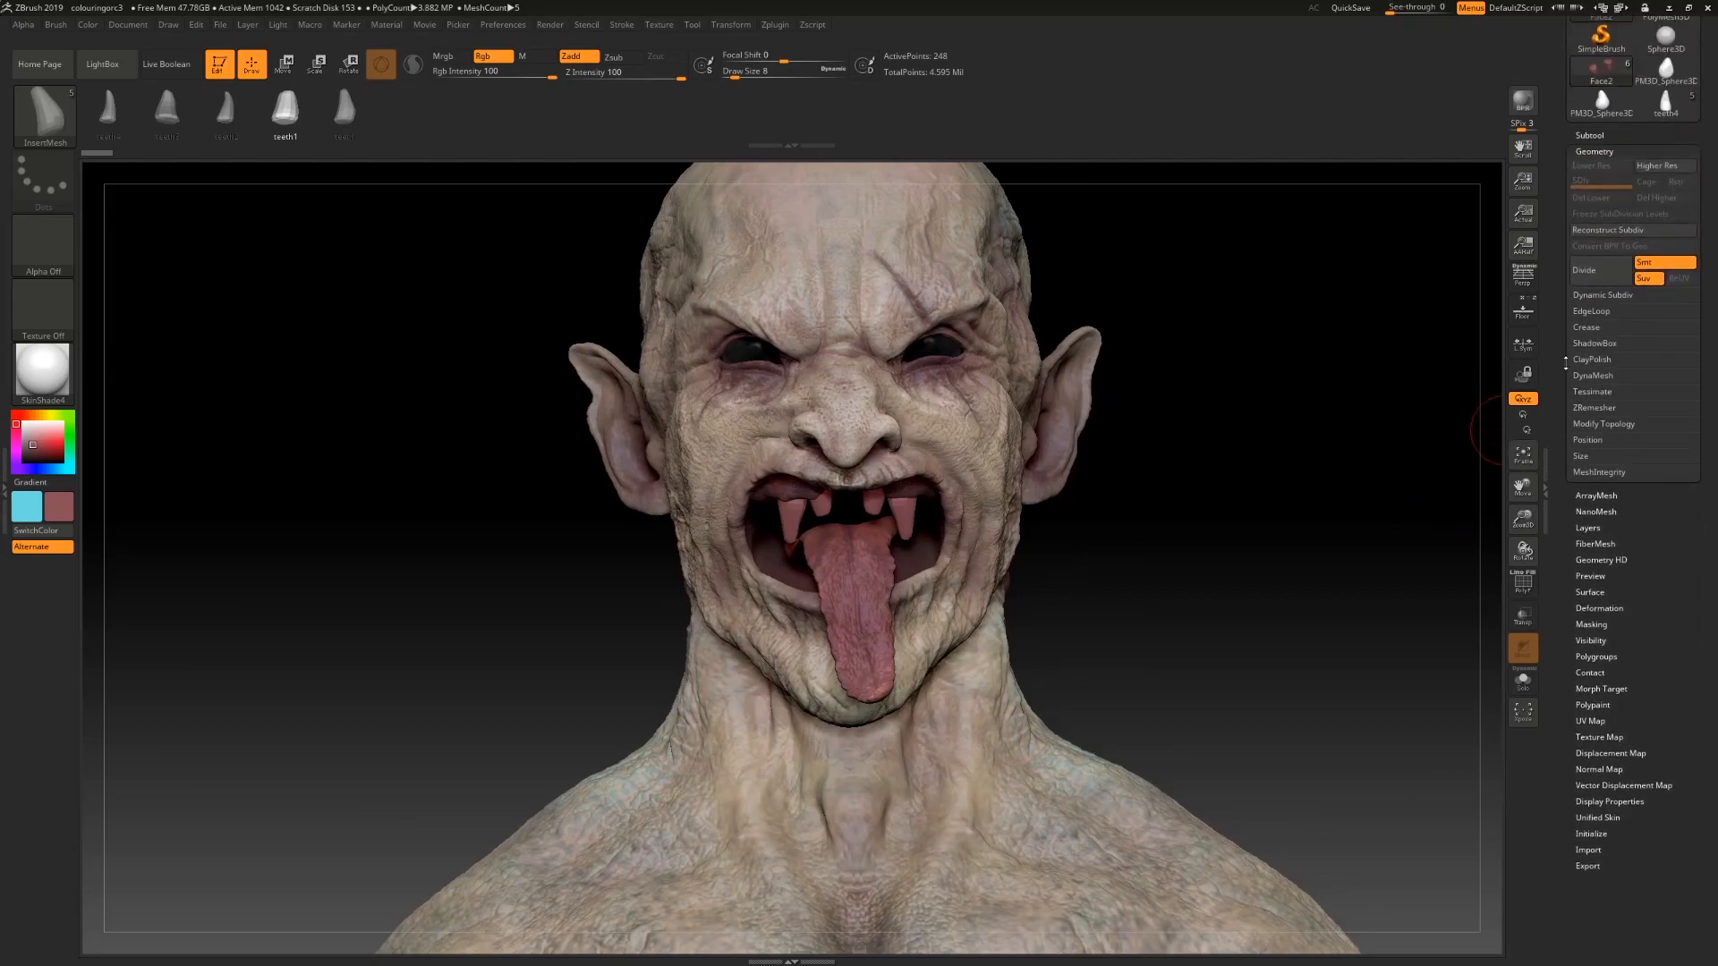
pyautogui.click(1589, 376)
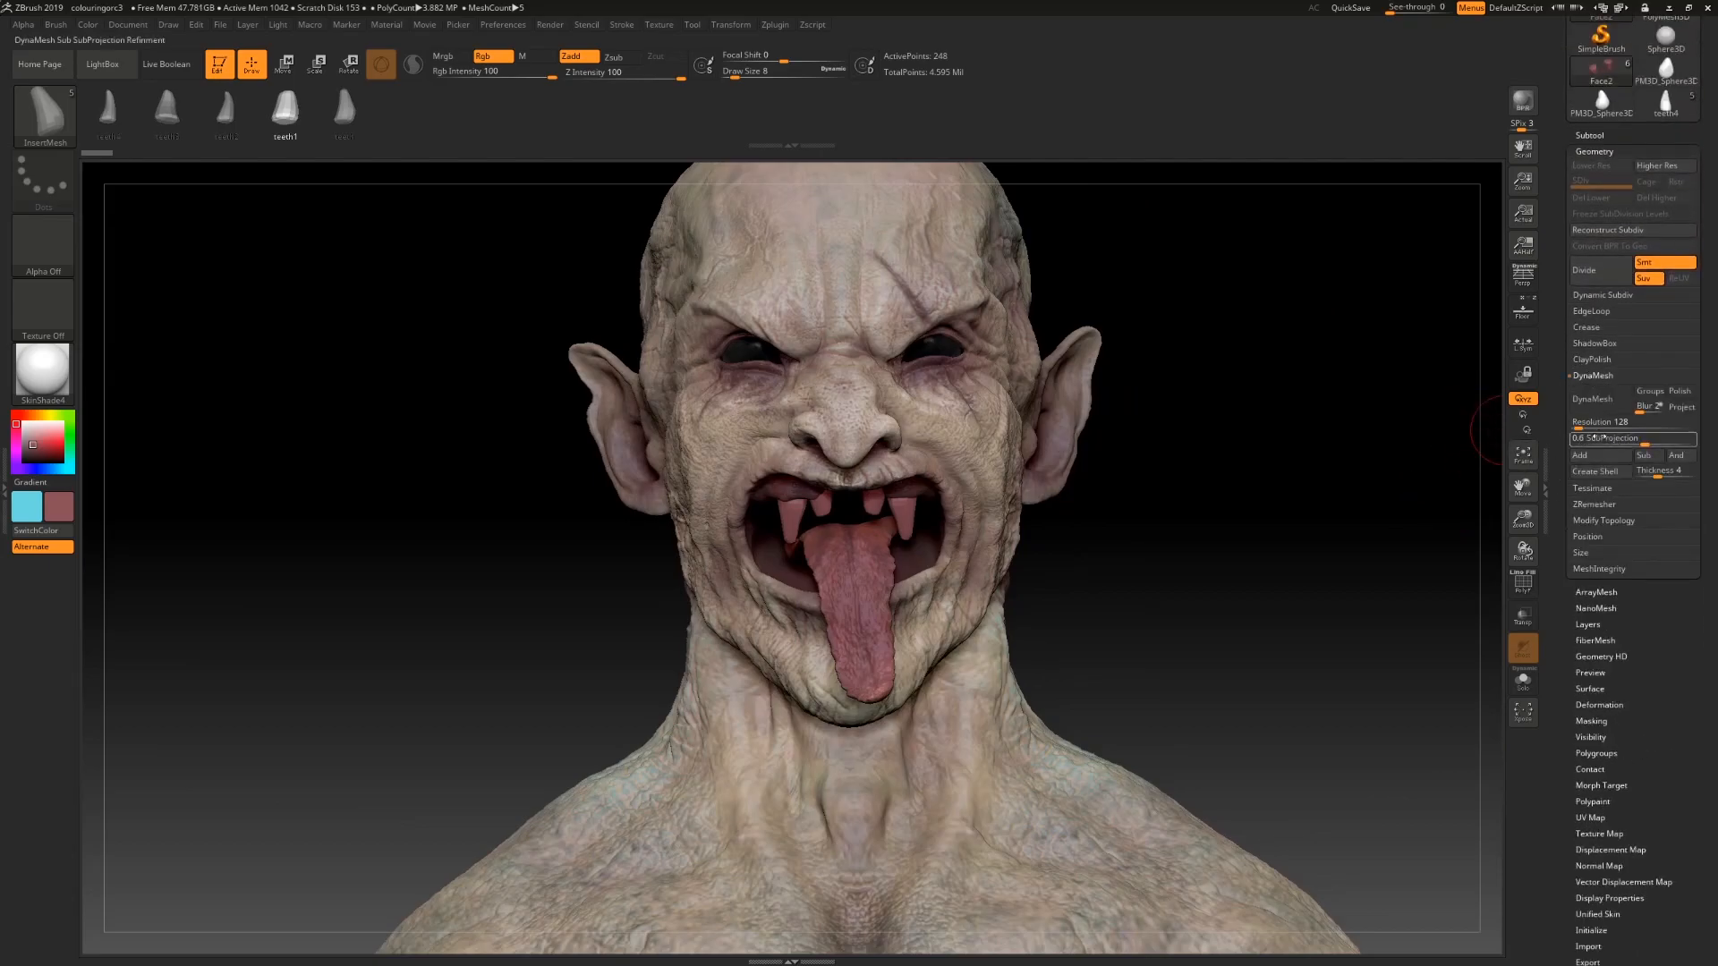
pyautogui.moveTo(1630, 442)
pyautogui.mouseDown()
pyautogui.moveTo(1562, 441)
pyautogui.moveTo(1630, 412)
pyautogui.mouseUp()
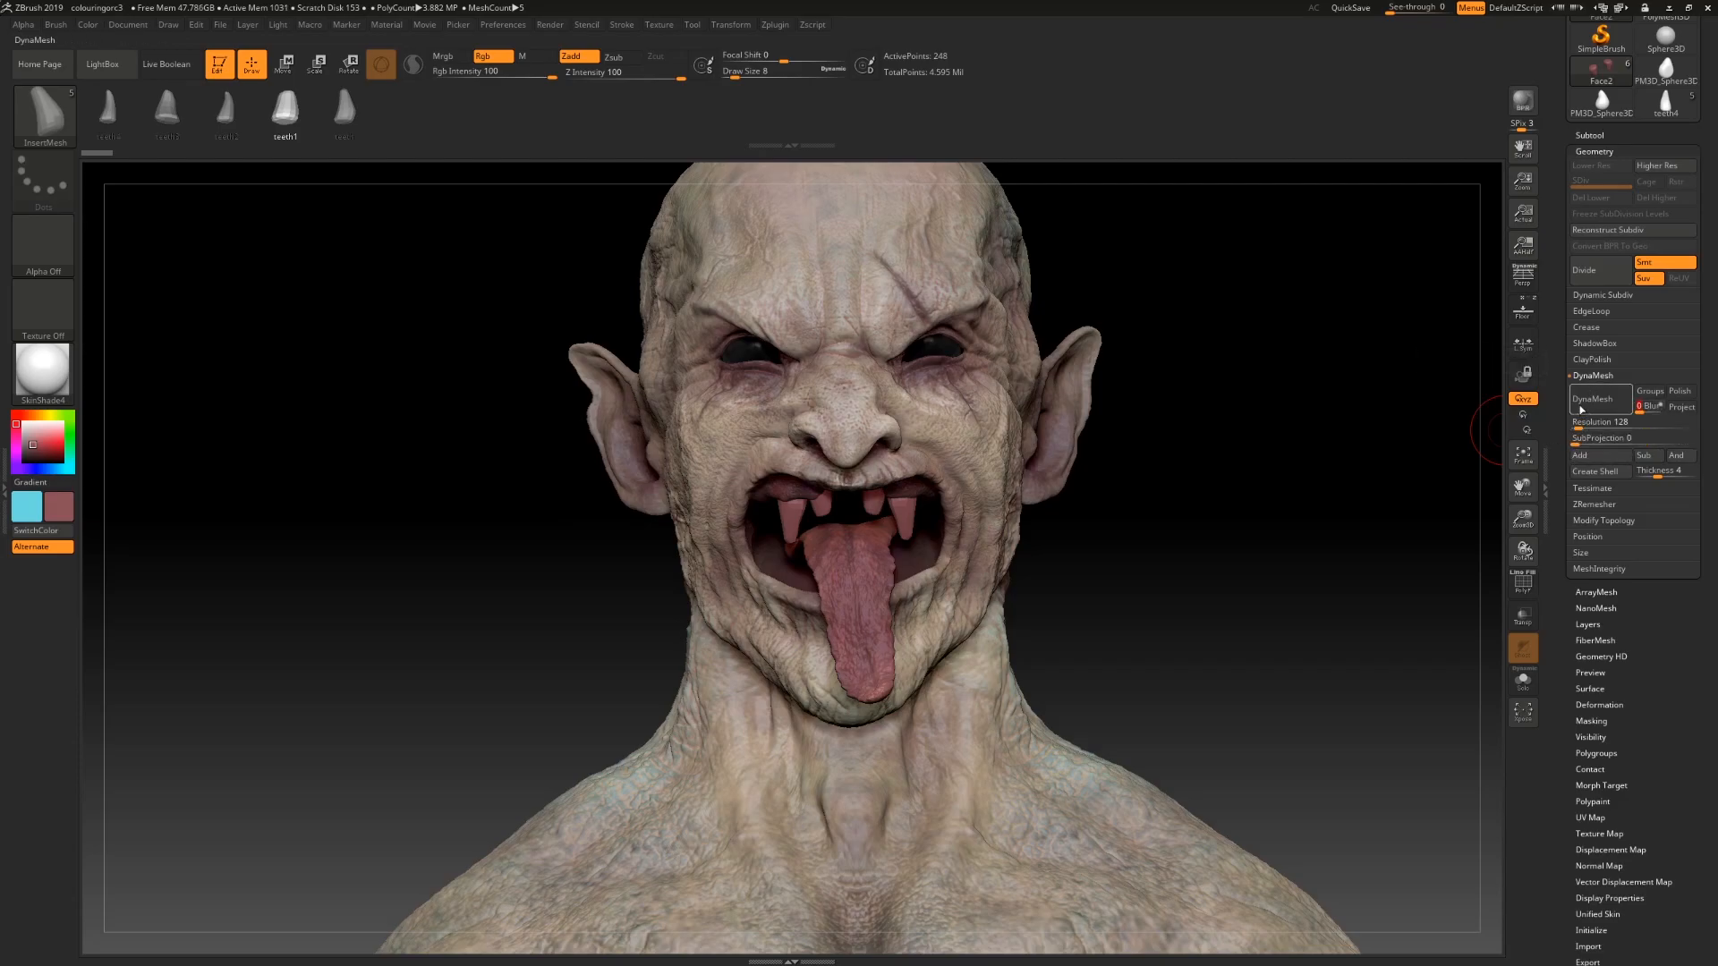
pyautogui.click(1590, 400)
pyautogui.hotkey('ctrl', 'z')
# Step: Select the head subtool in the subtool list
pyautogui.keyDown('alt'); pyautogui.moveTo(1215, 543); pyautogui.dragTo(1243, 230); pyautogui.keyUp('alt')
pyautogui.keyDown('alt'); pyautogui.moveTo(1296, 434); pyautogui.dragTo(1302, 501); pyautogui.keyUp('alt')
pyautogui.moveTo(1271, 465)
pyautogui.mouseDown()
pyautogui.moveTo(1311, 462)
pyautogui.moveTo(1270, 460)
pyautogui.mouseUp()
pyautogui.keyDown('alt'); pyautogui.moveTo(1298, 662); pyautogui.dragTo(1293, 313); pyautogui.keyUp('alt')
pyautogui.keyDown('alt'); pyautogui.moveTo(1279, 375); pyautogui.dragTo(1233, 533); pyautogui.keyUp('alt')
pyautogui.click(1601, 135)
pyautogui.click(1601, 179)
pyautogui.moveTo(1178, 426); pyautogui.dragTo(1364, 462)
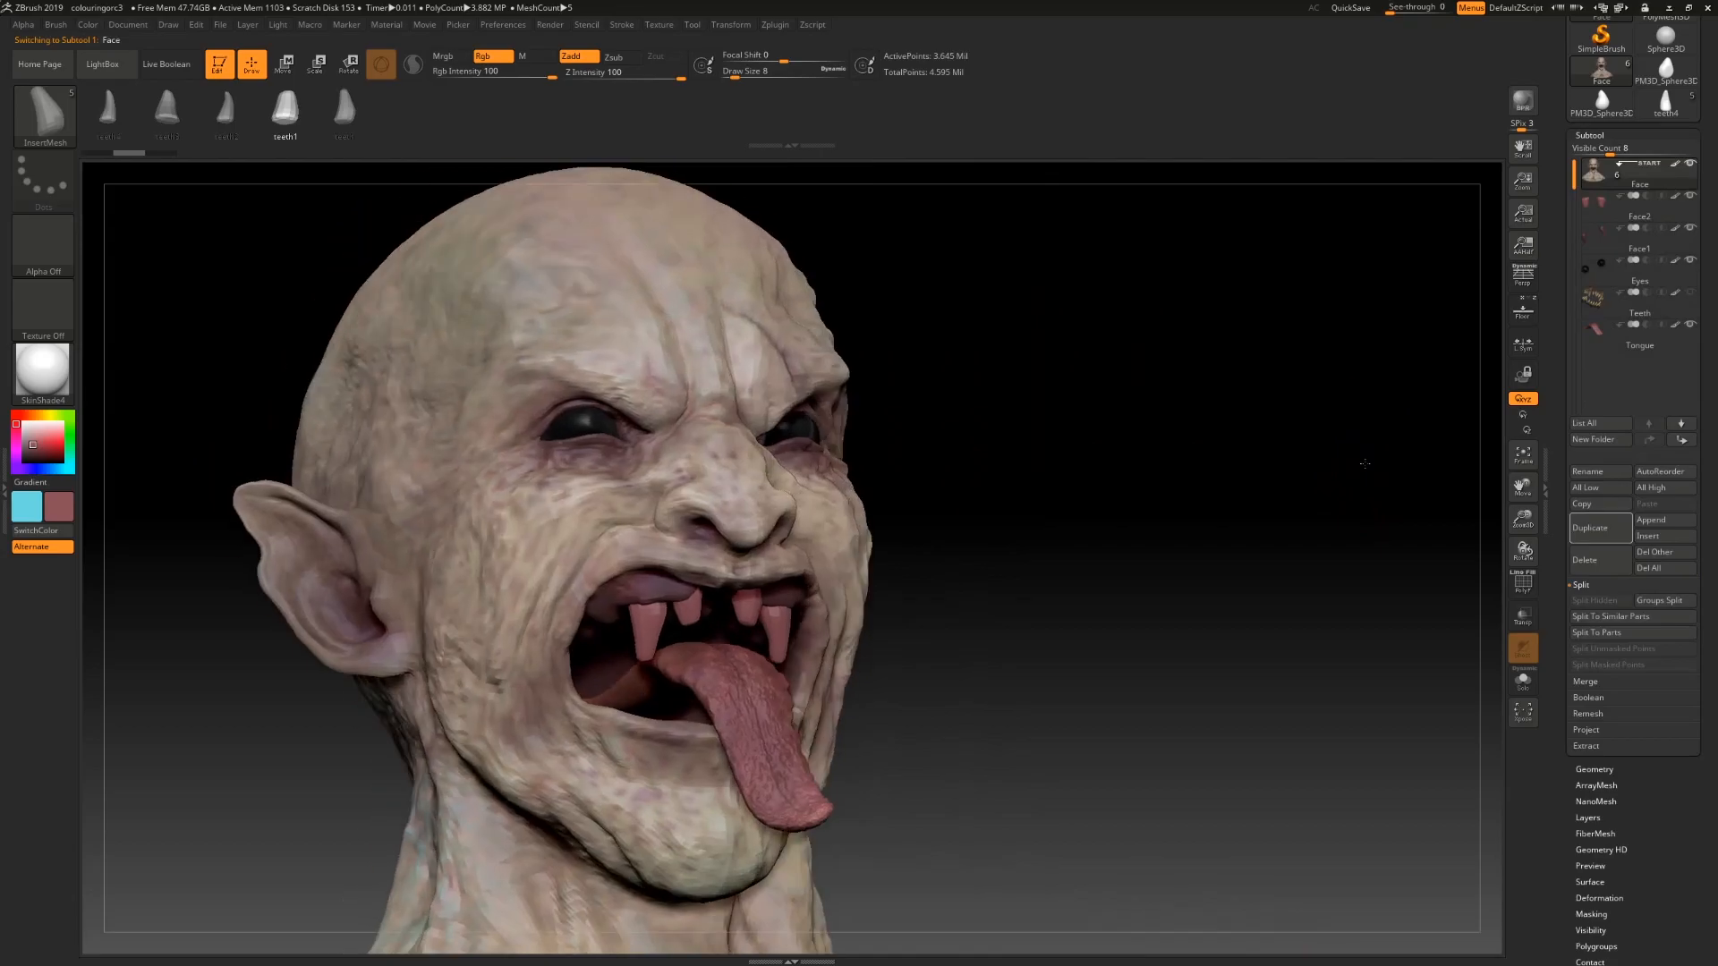
# Step: Switch to the Standard brush and select the front teeth subtool
pyautogui.press('b')
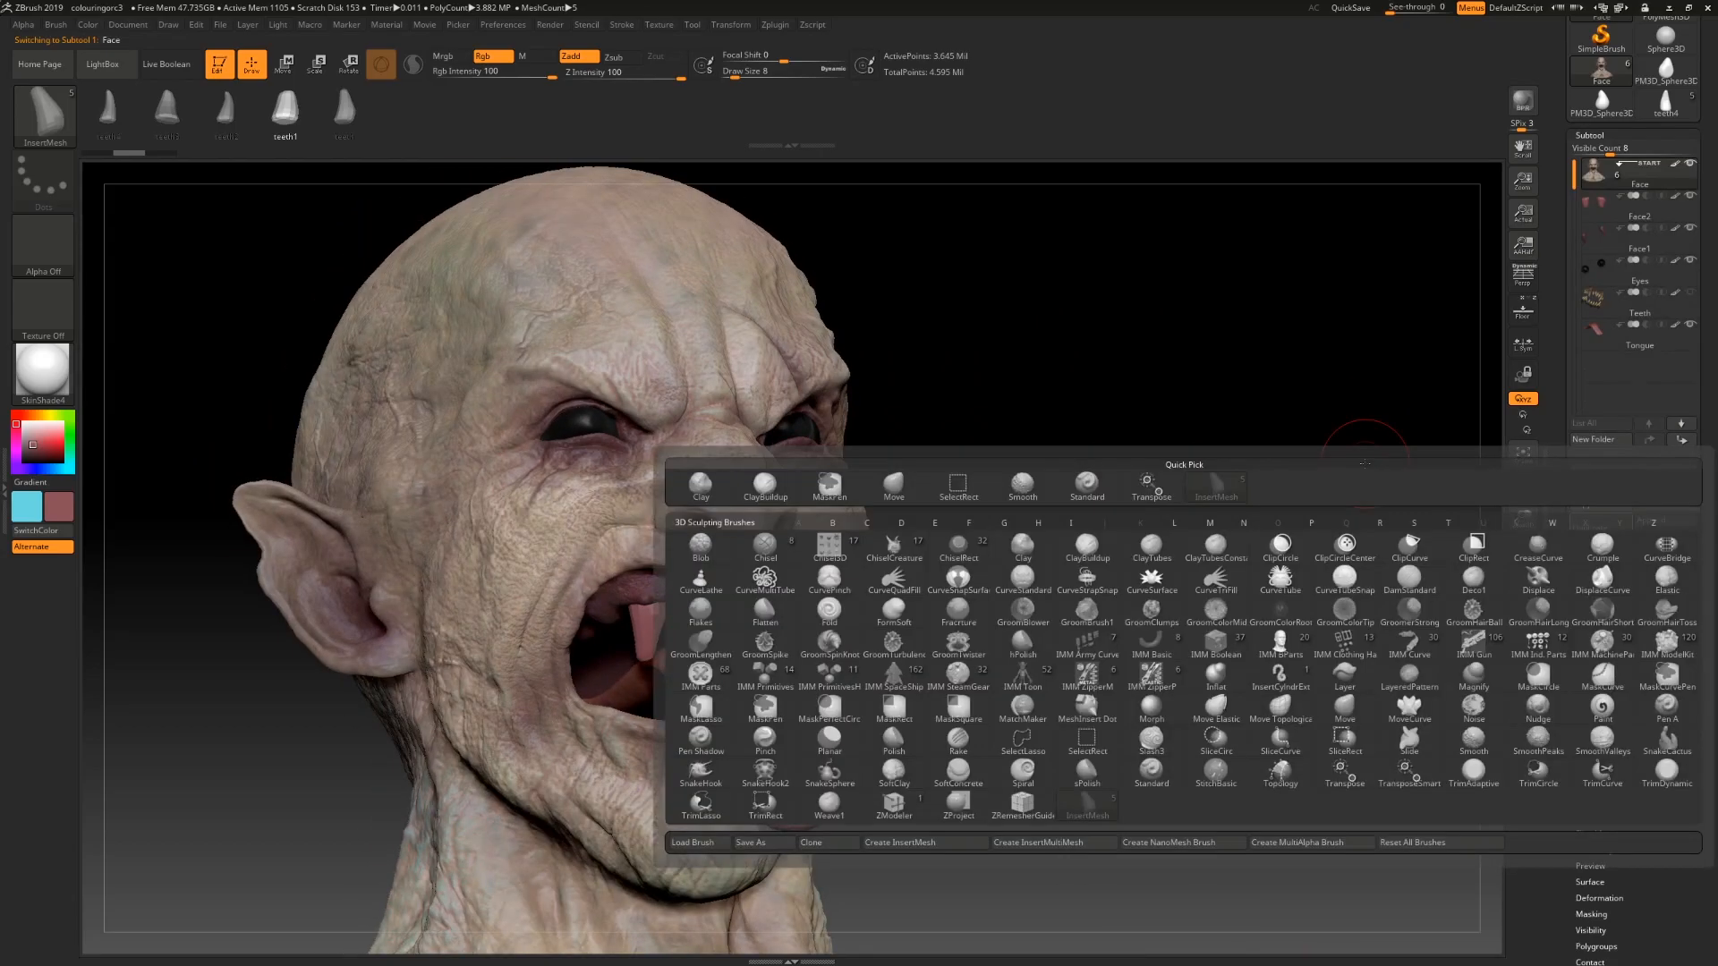
pyautogui.press('s')
pyautogui.press('t')
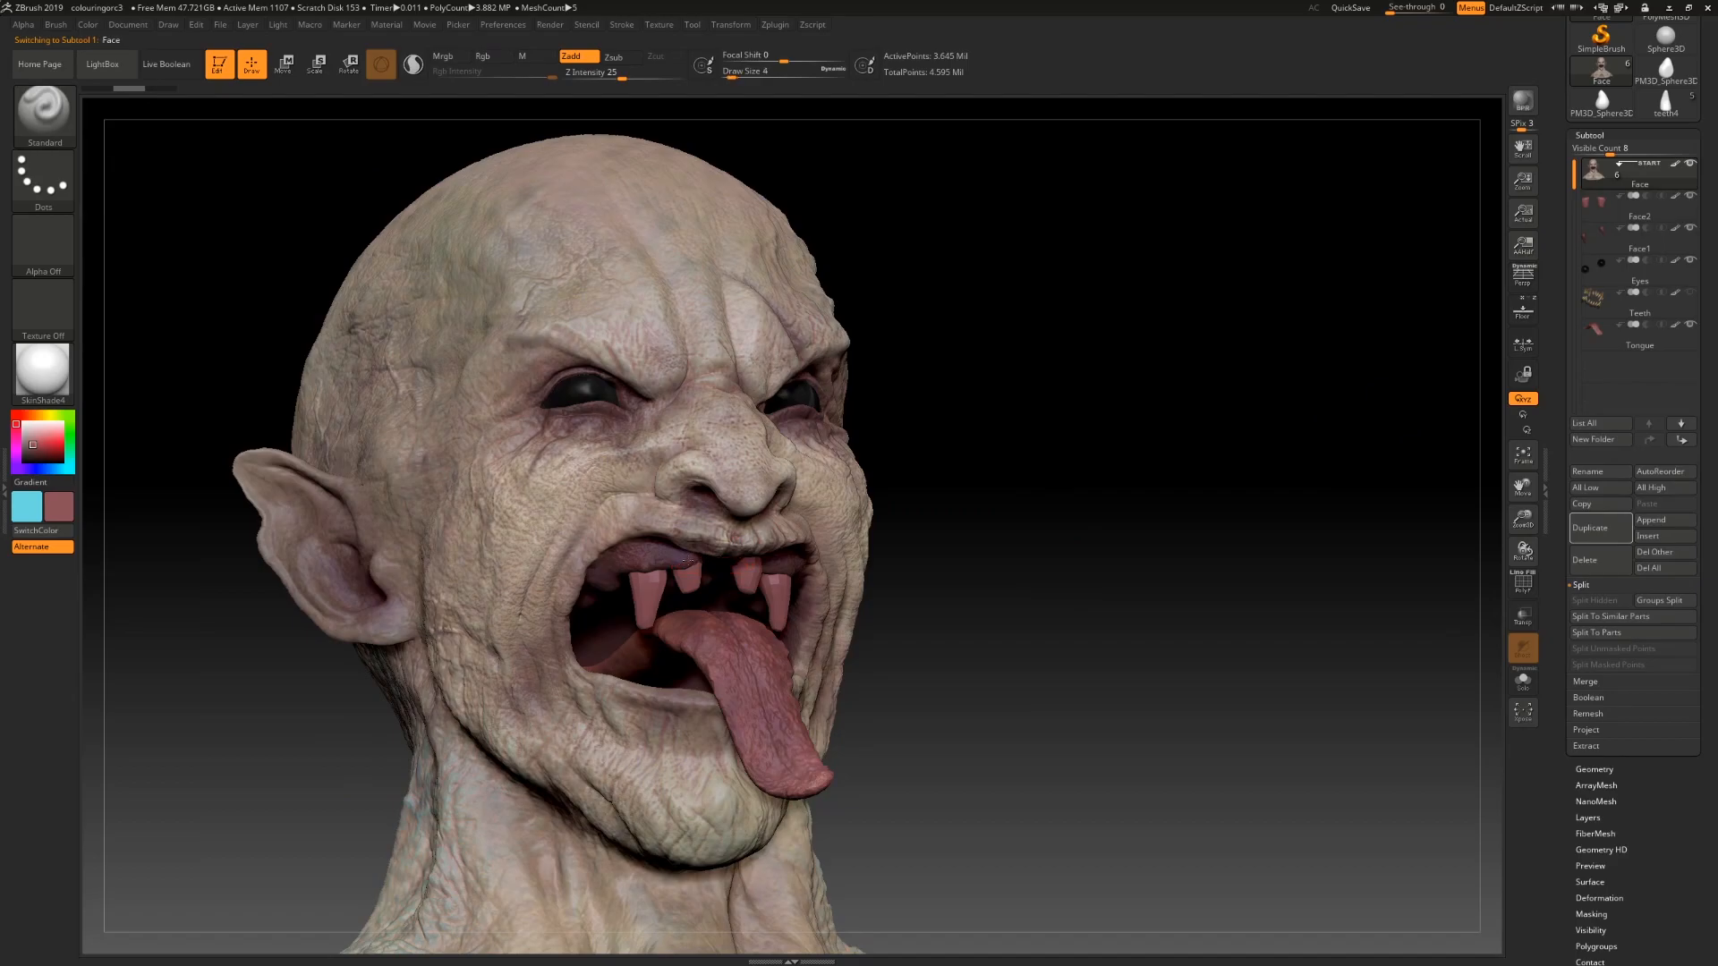
pyautogui.moveTo(972, 678); pyautogui.dragTo(759, 570)
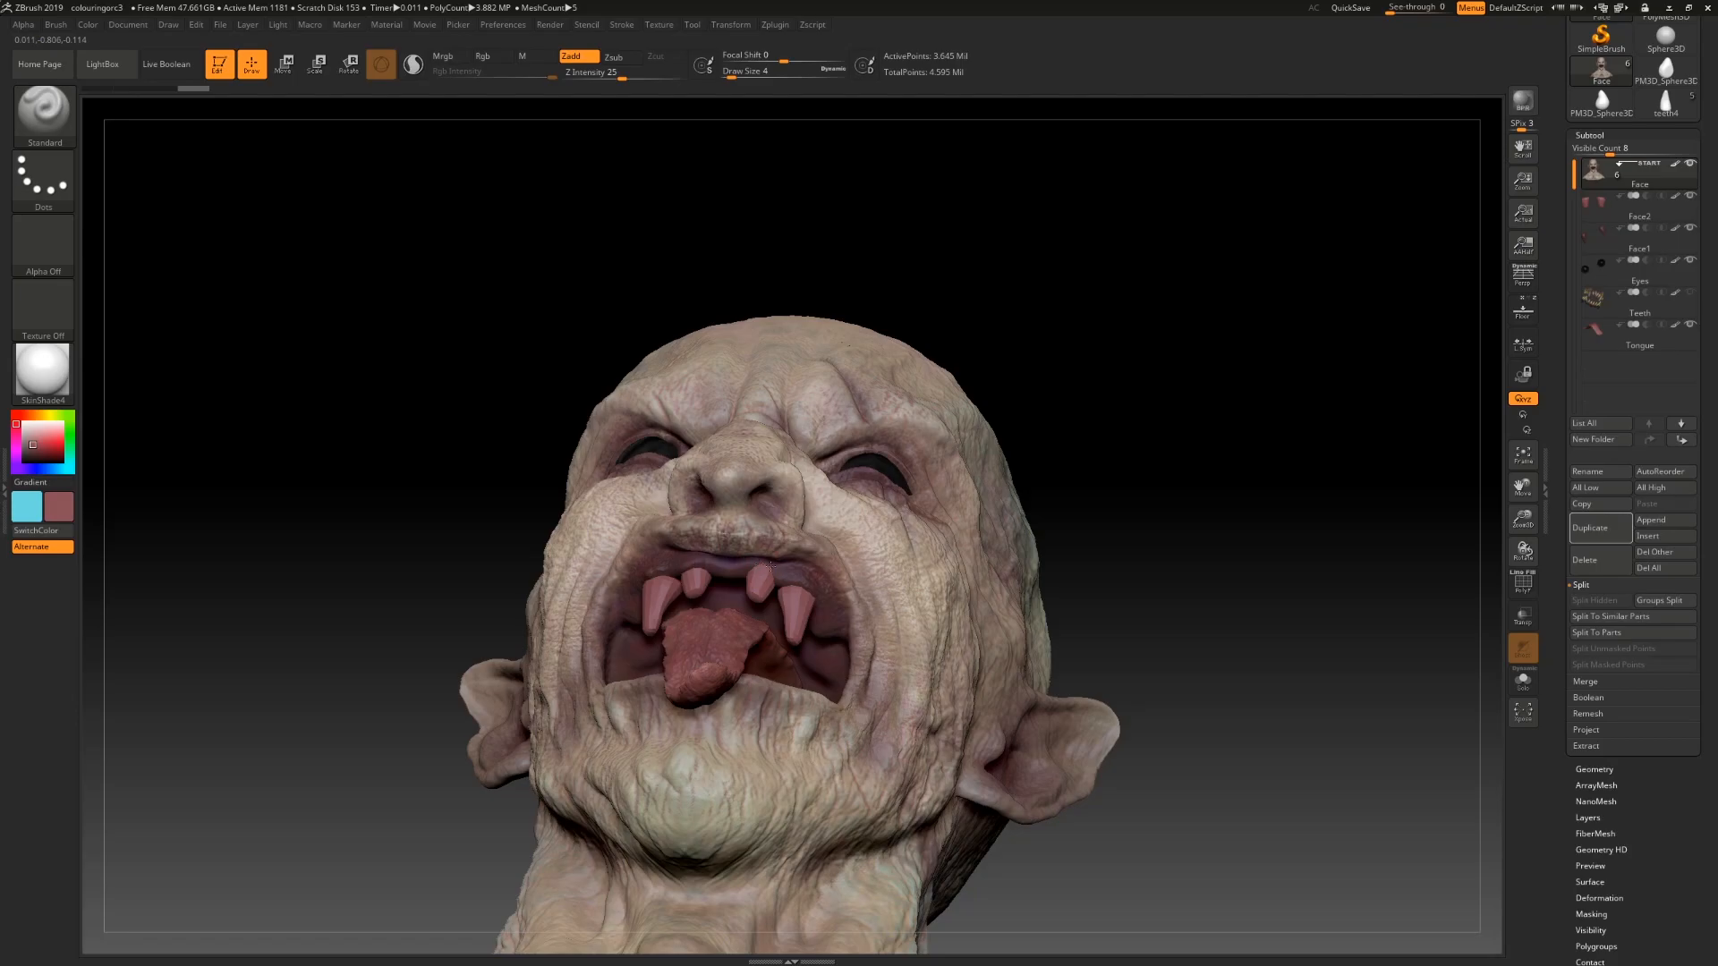
pyautogui.moveTo(1176, 590); pyautogui.dragTo(1038, 510)
pyautogui.moveTo(1091, 626); pyautogui.dragTo(1222, 633)
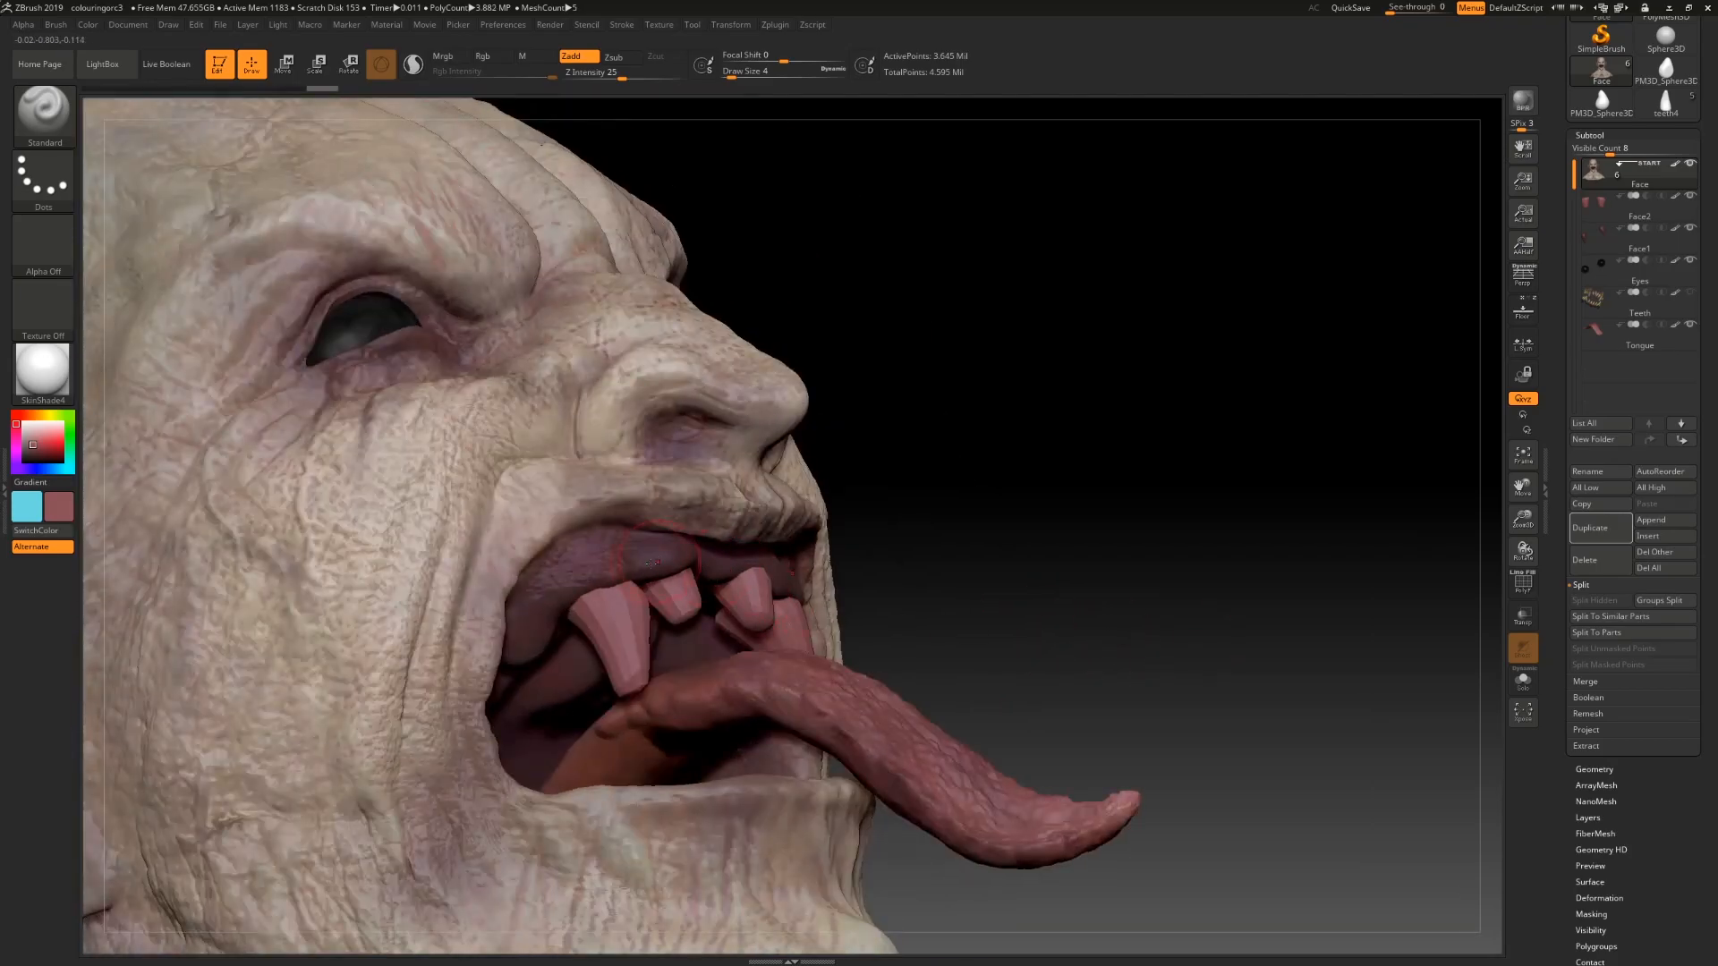
pyautogui.moveTo(1152, 581)
pyautogui.mouseDown()
pyautogui.moveTo(895, 586)
pyautogui.moveTo(1002, 586)
pyautogui.mouseUp()
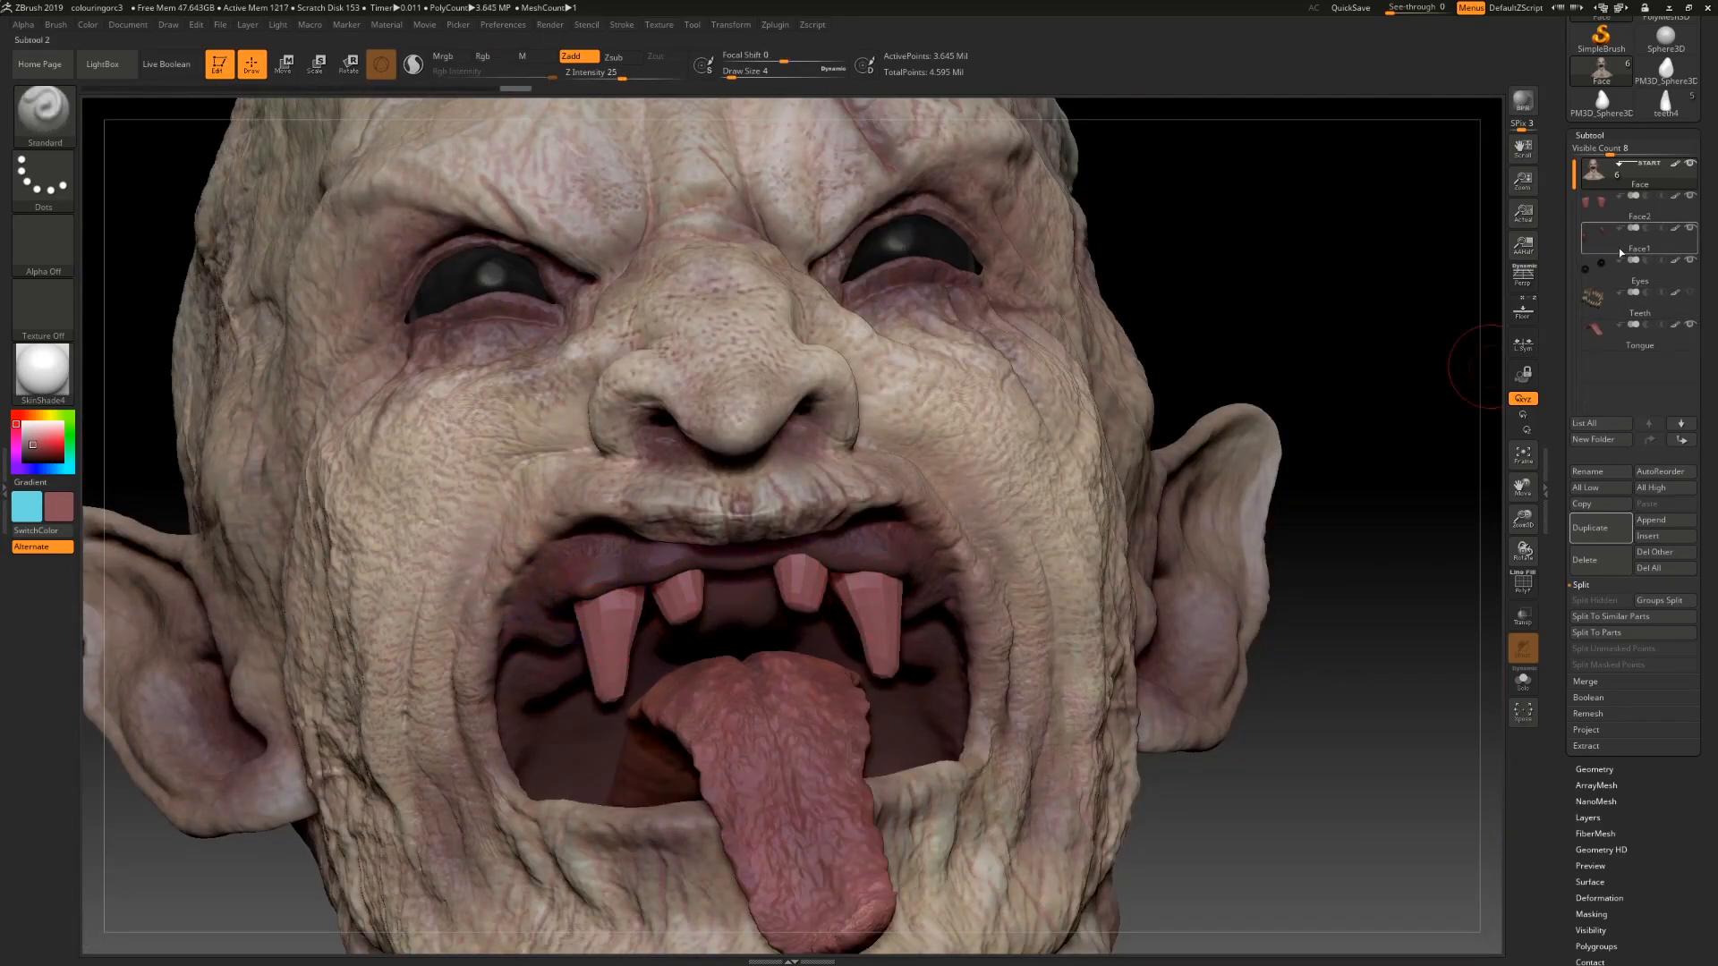
pyautogui.click(1598, 208)
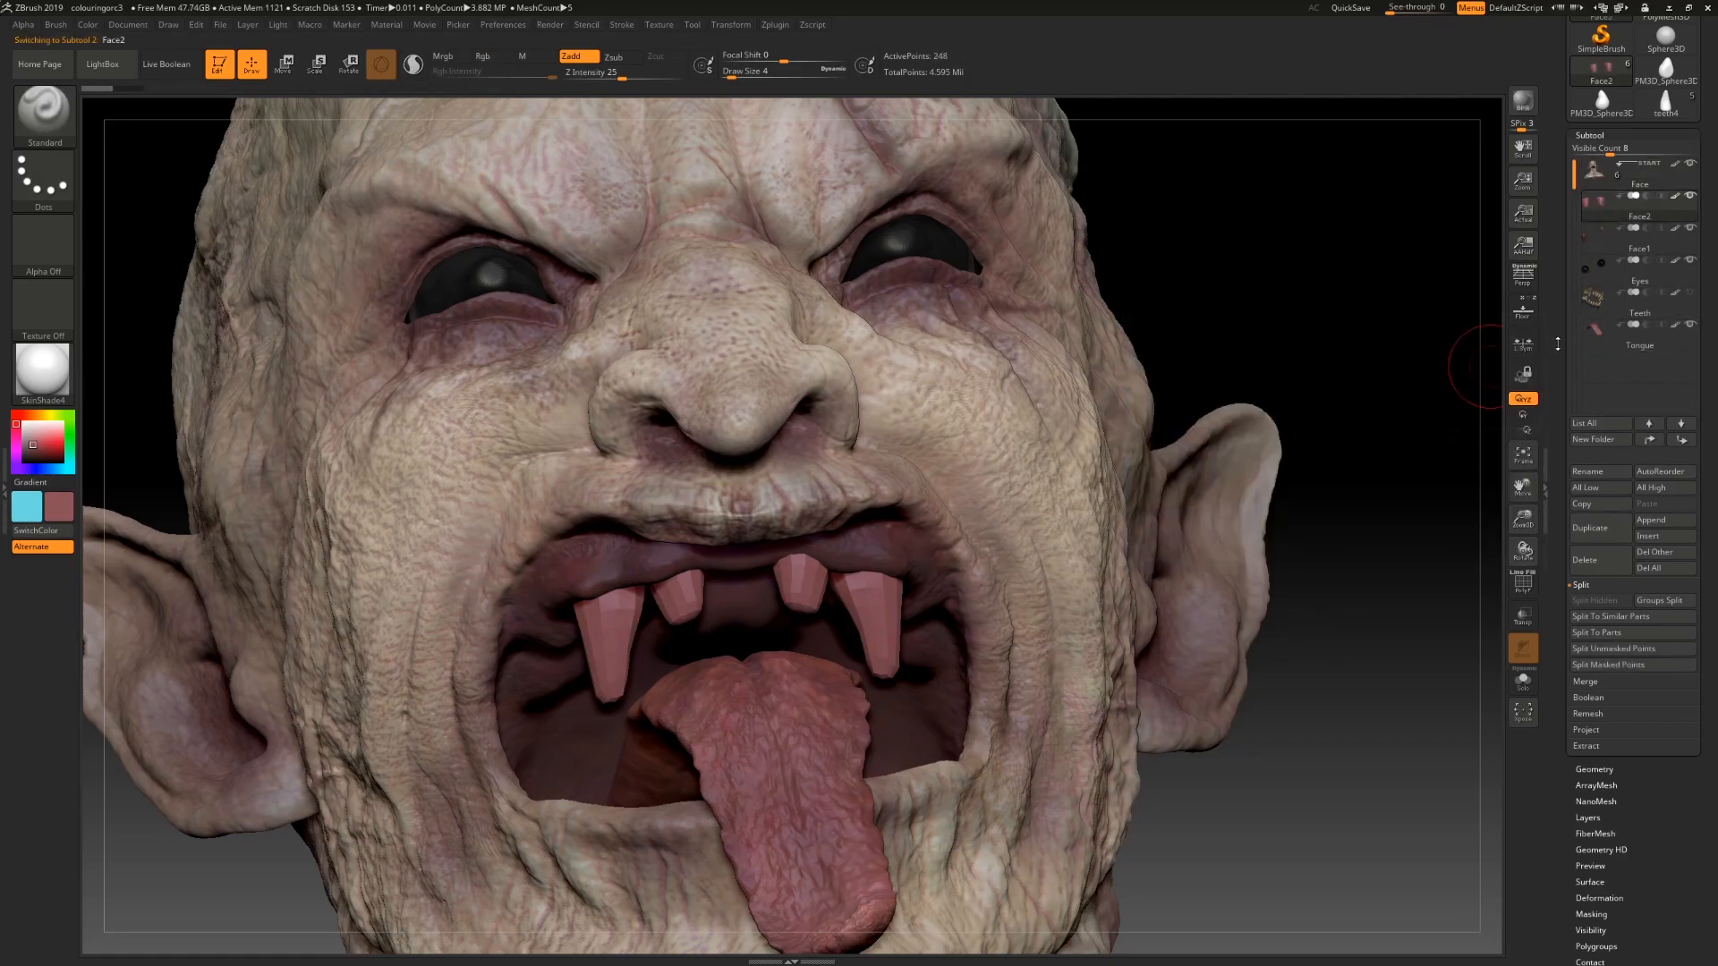
# Step: Subdivide the front teeth subtool twice
pyautogui.moveTo(1565, 555); pyautogui.dragTo(1566, 502)
pyautogui.click(1594, 717)
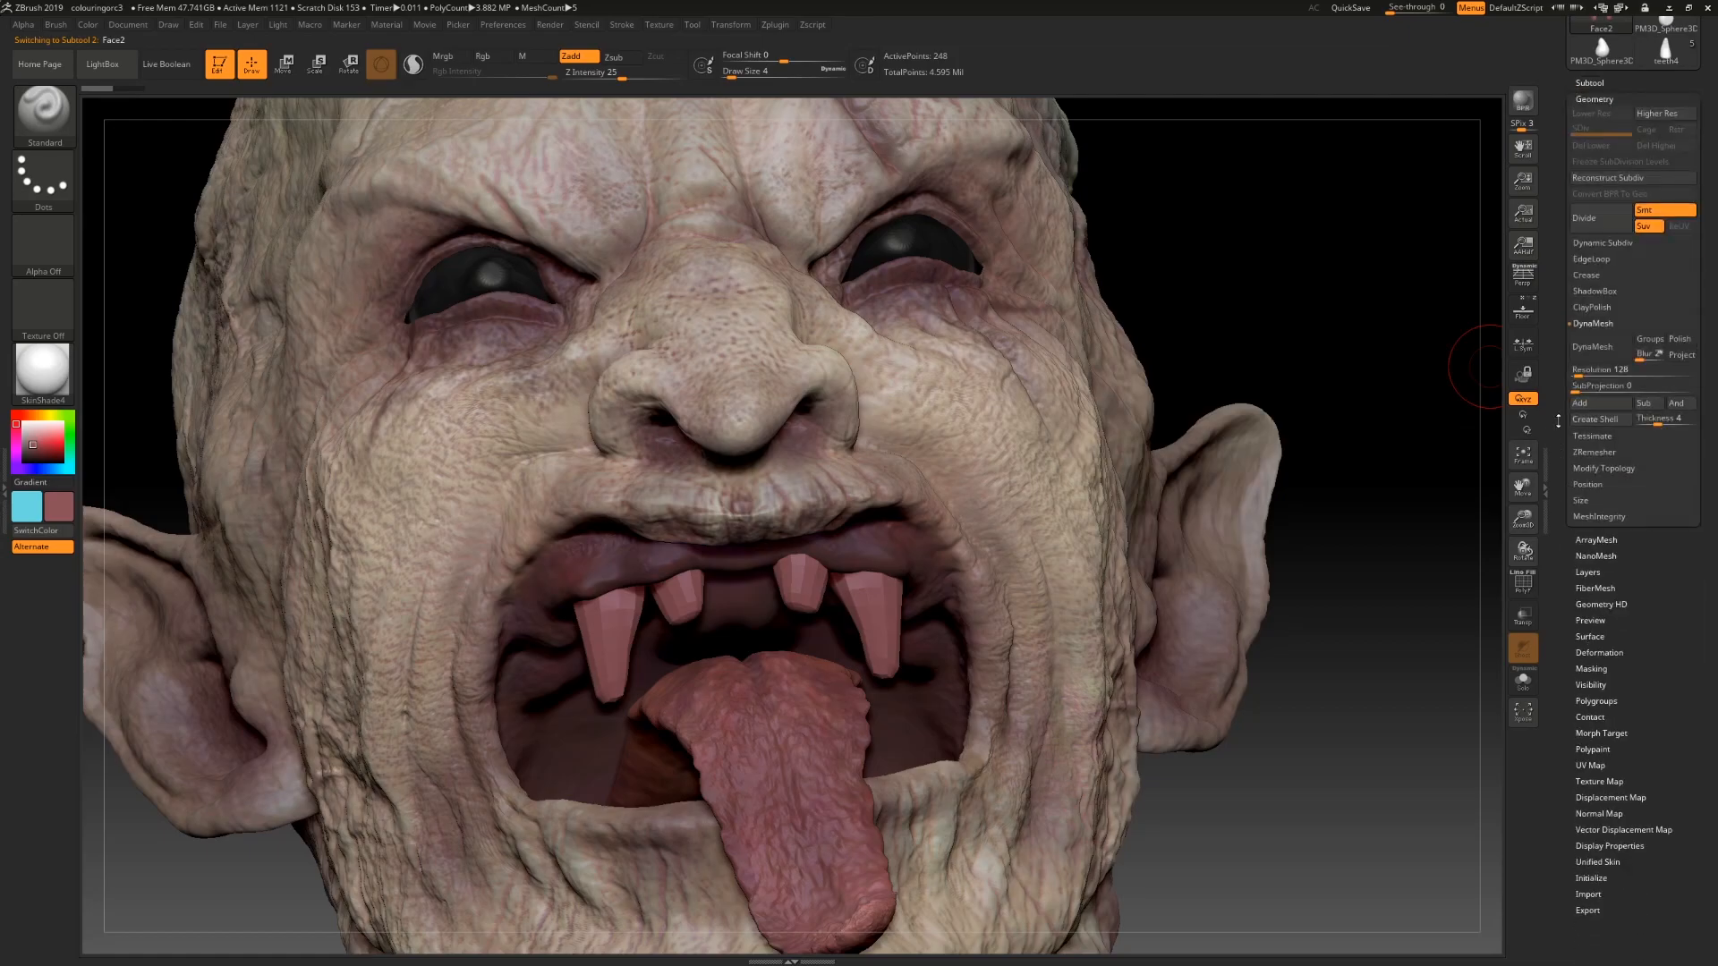
pyautogui.moveTo(1559, 376); pyautogui.dragTo(1559, 412)
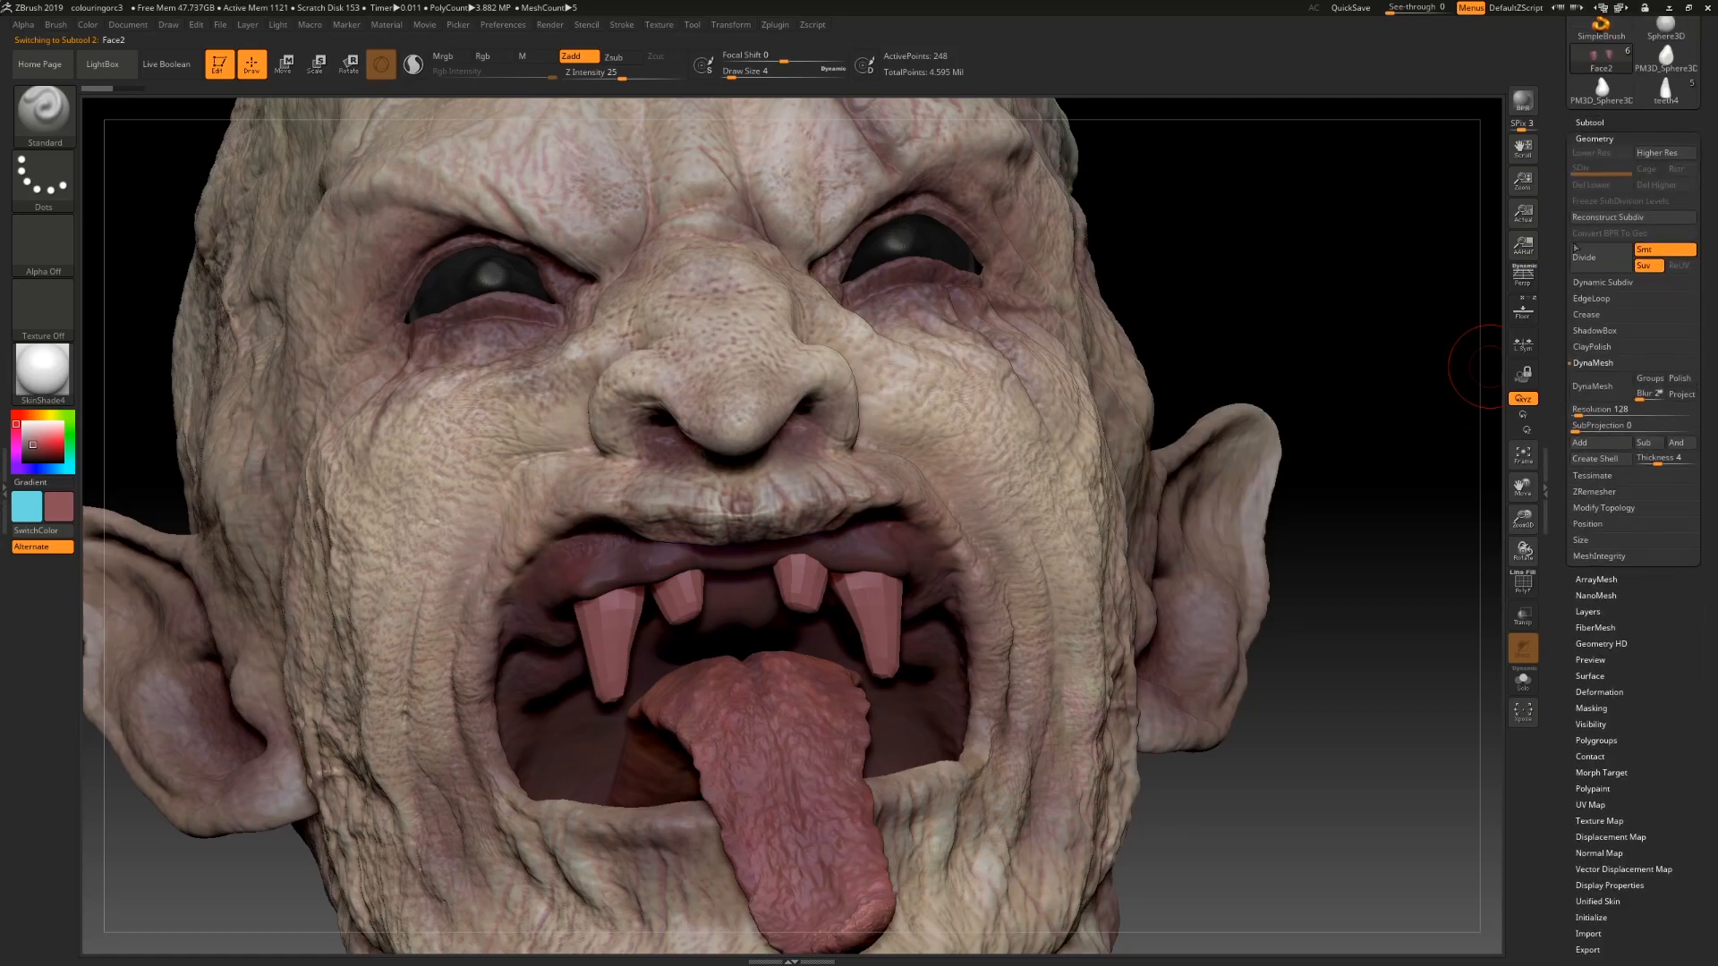
pyautogui.click(1590, 258)
pyautogui.click(1589, 258)
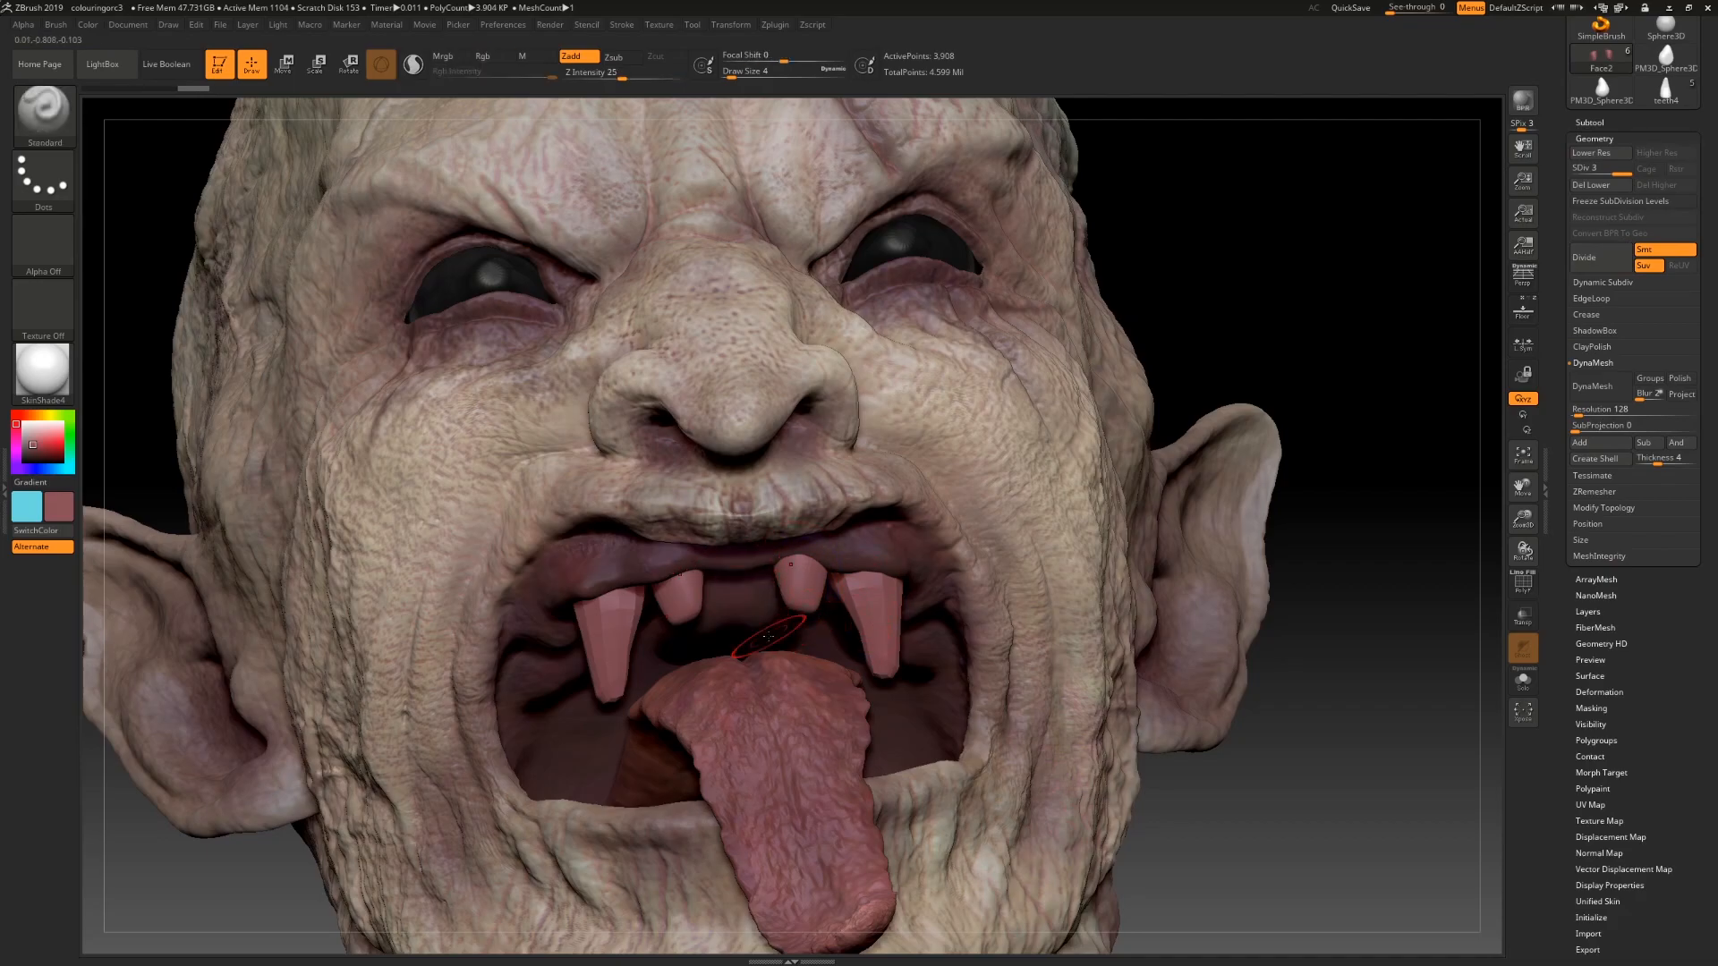
# Step: Switch to the Move brush and pull the right front tooth's tip down to lengthen it
pyautogui.press('b')
pyautogui.press('m')
pyautogui.press('v')
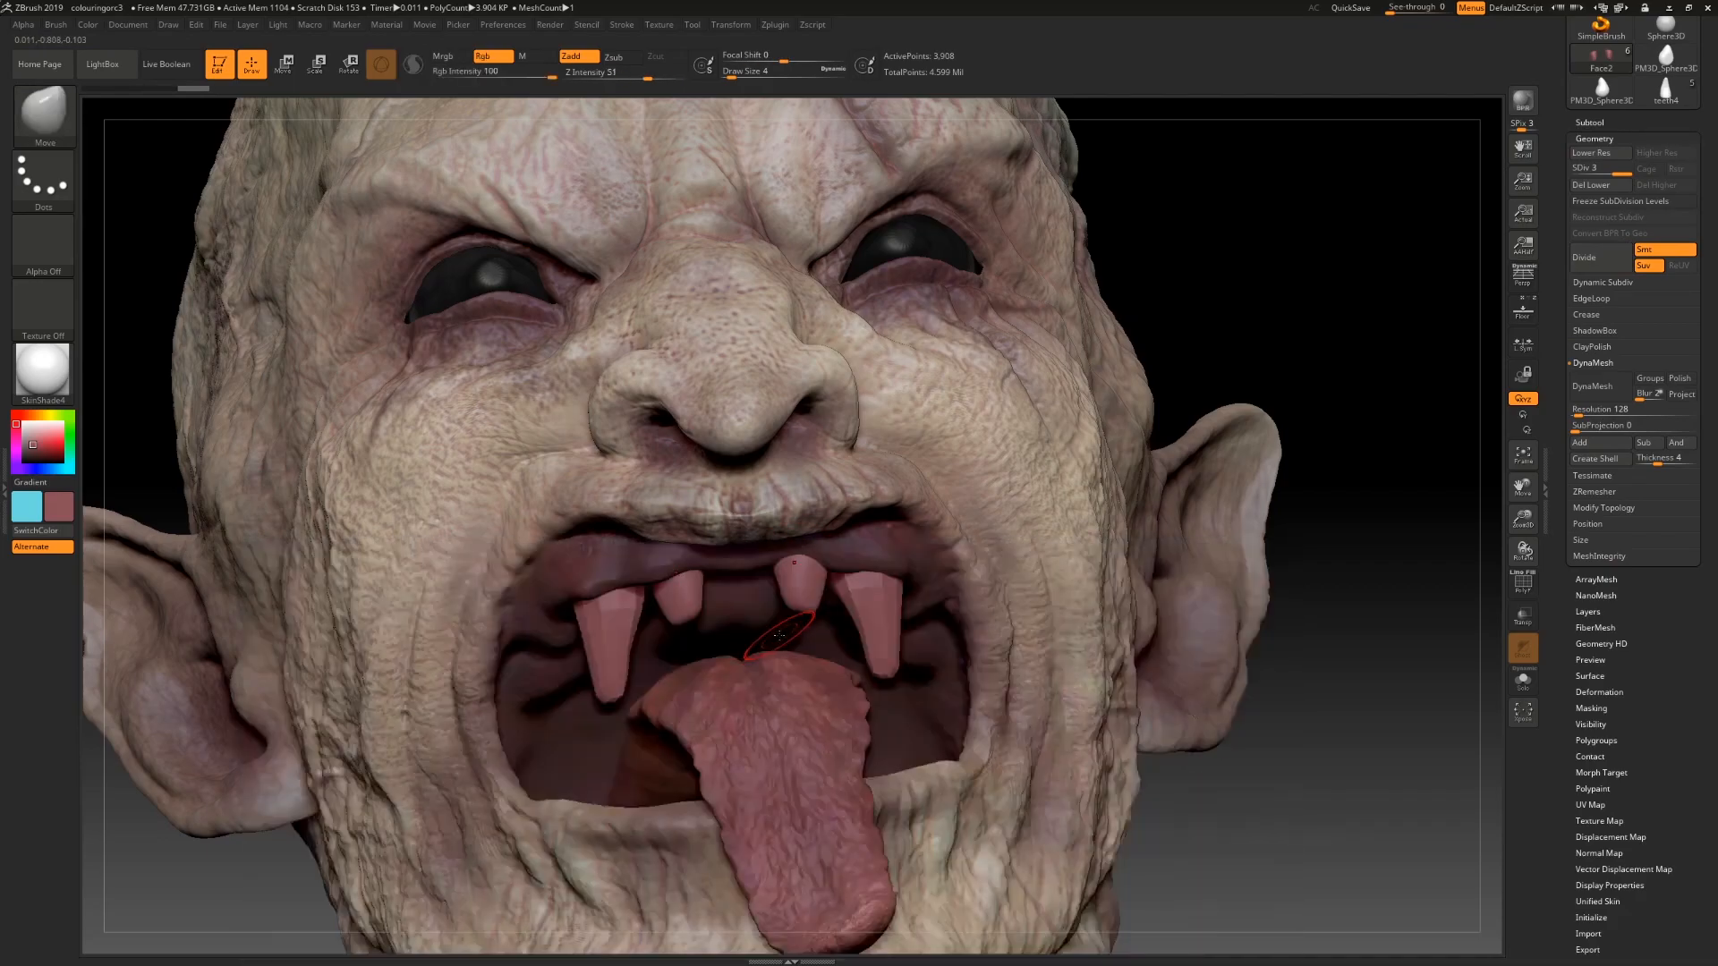
pyautogui.moveTo(794, 595); pyautogui.dragTo(803, 626)
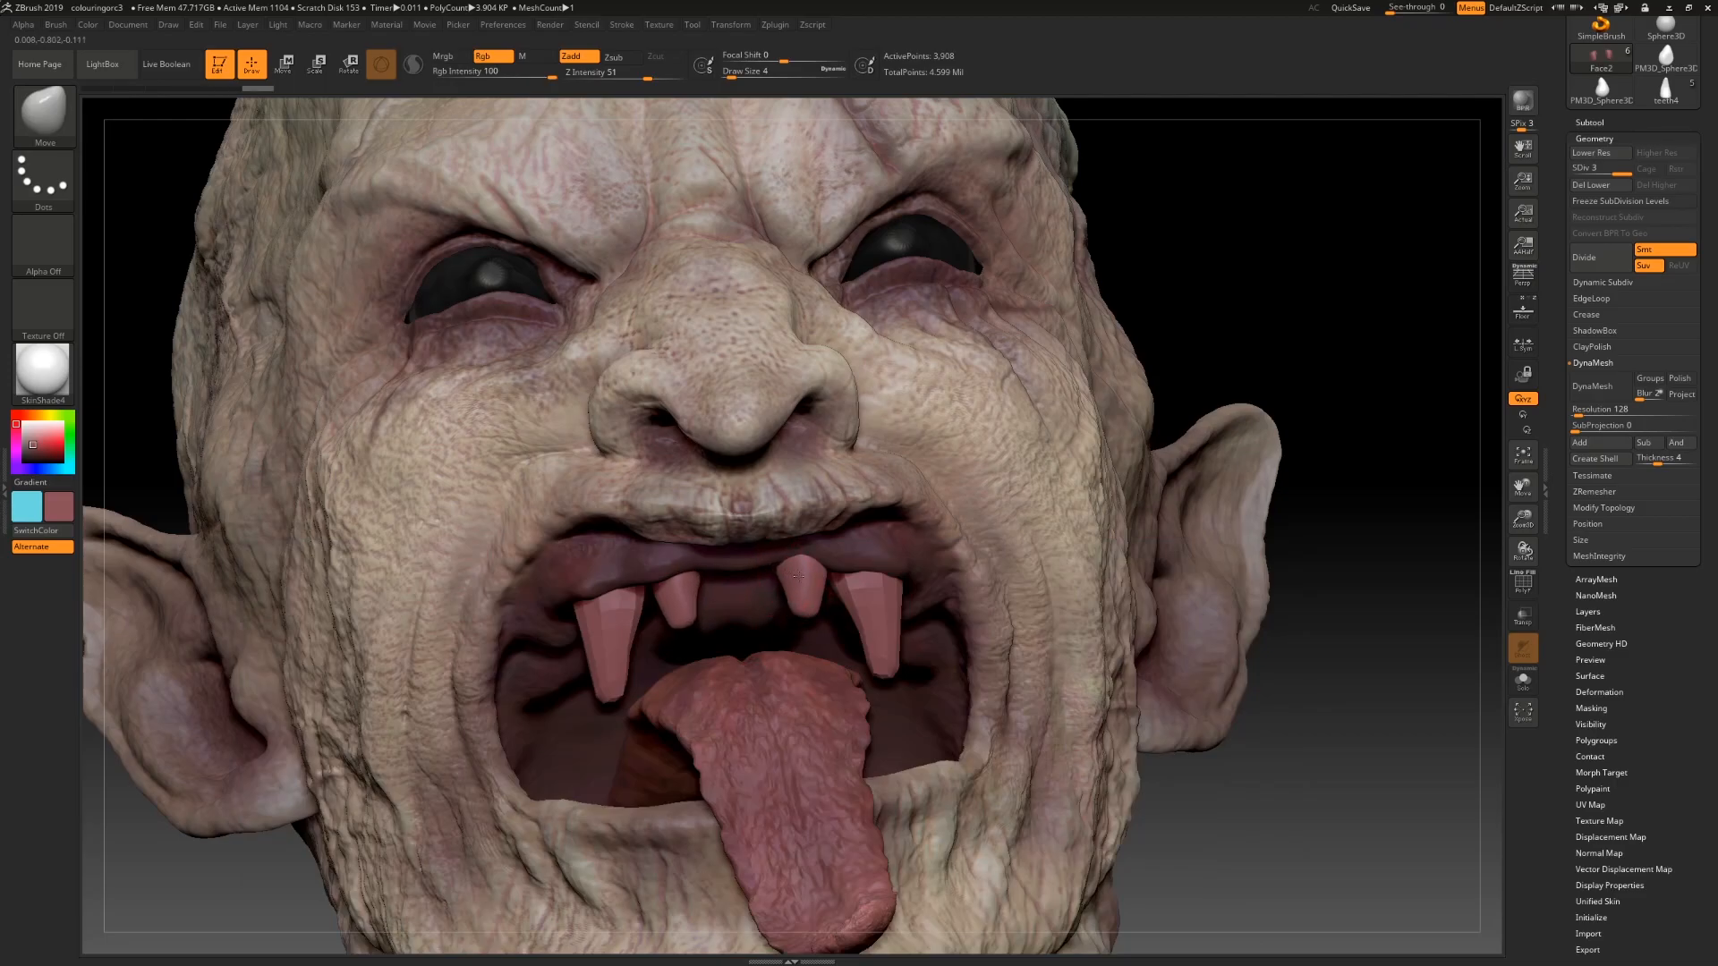
pyautogui.moveTo(801, 563); pyautogui.dragTo(805, 562)
# Step: Select the fang teeth subtool and subdivide it twice
pyautogui.click(1585, 121)
pyautogui.click(1604, 228)
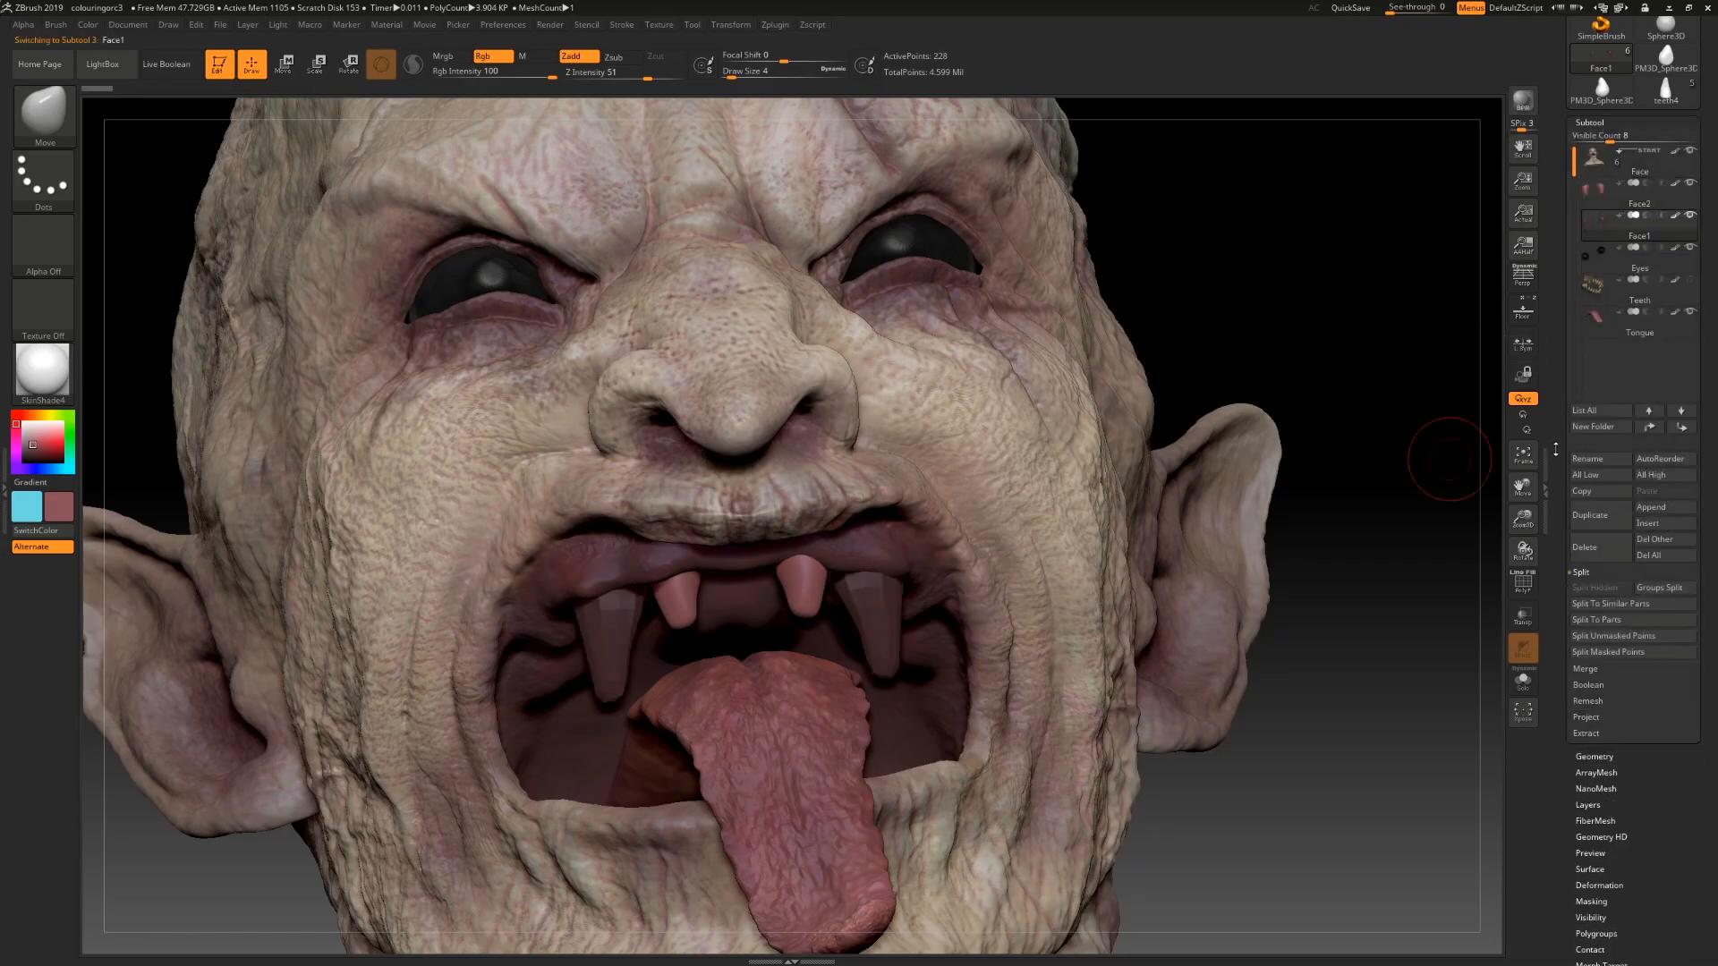
pyautogui.moveTo(1562, 484); pyautogui.dragTo(1563, 455)
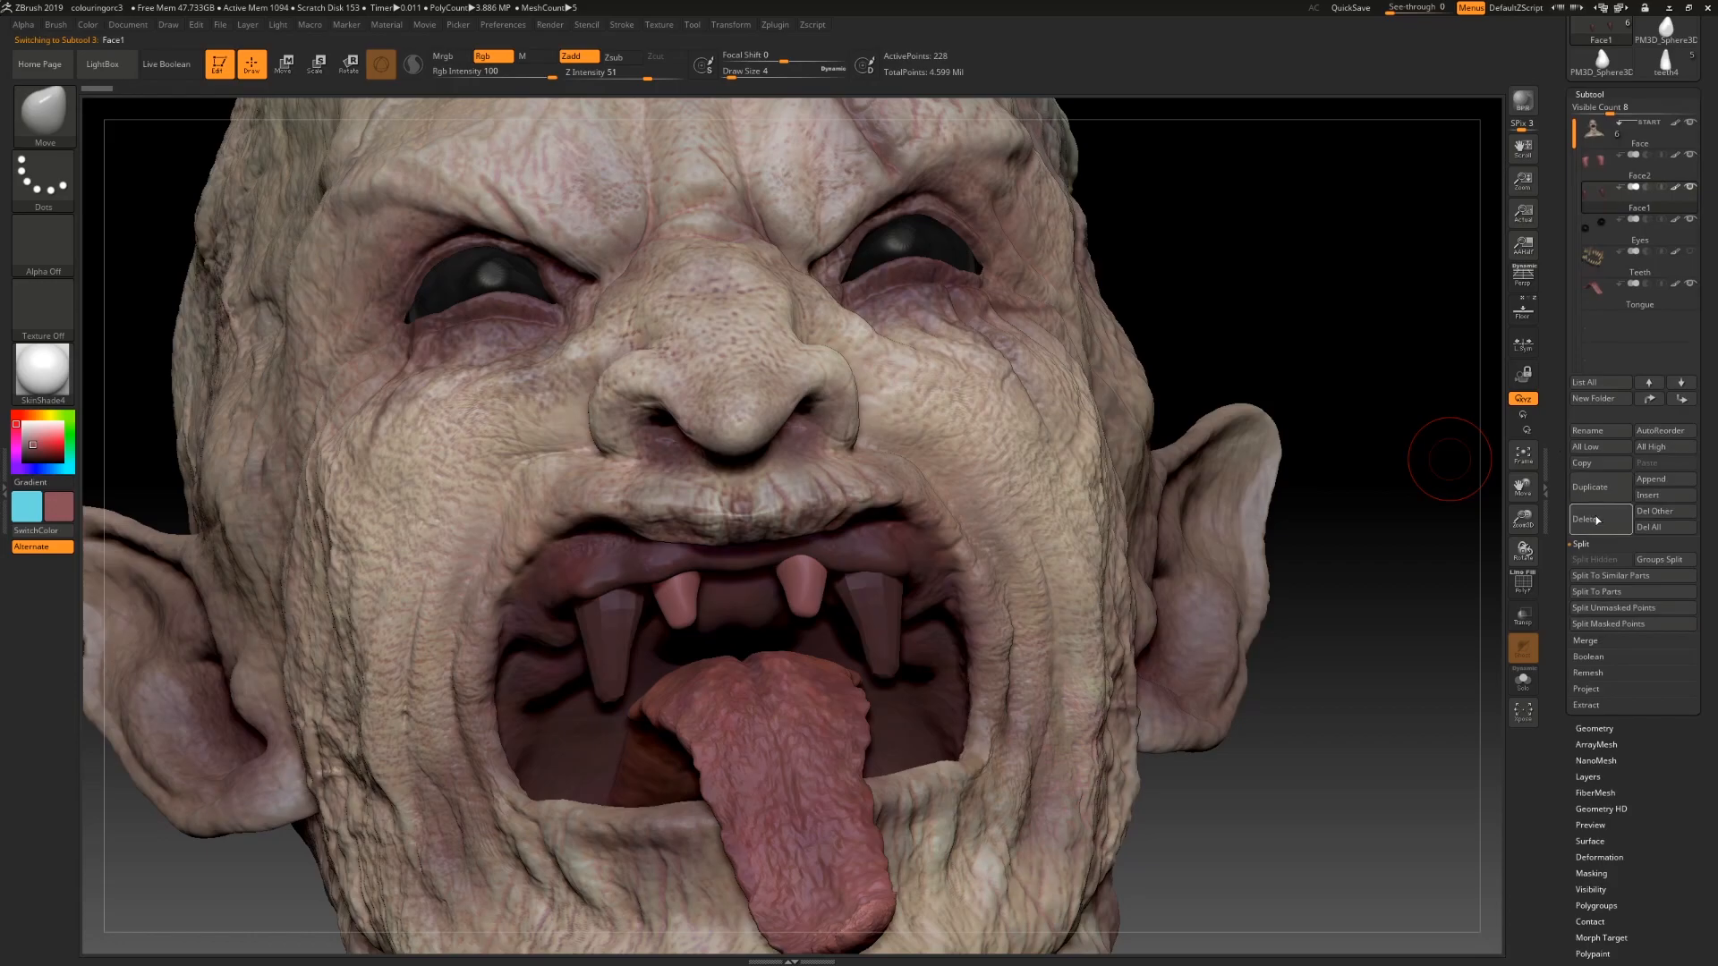
pyautogui.click(1584, 729)
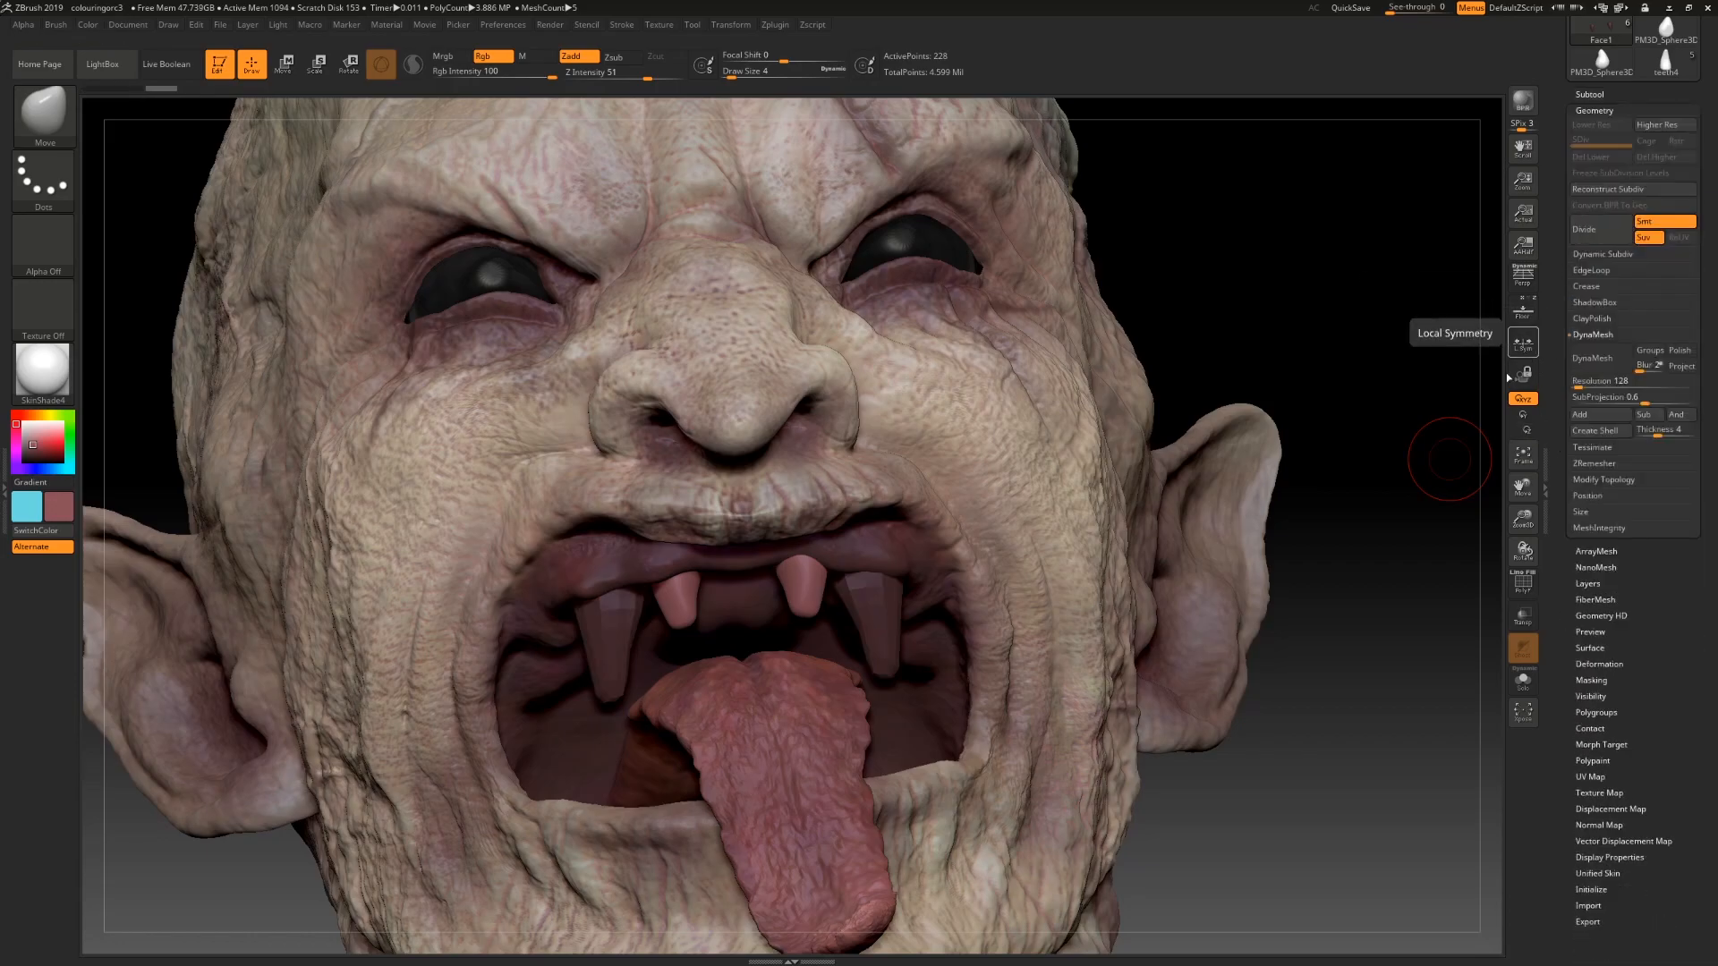
pyautogui.click(1590, 94)
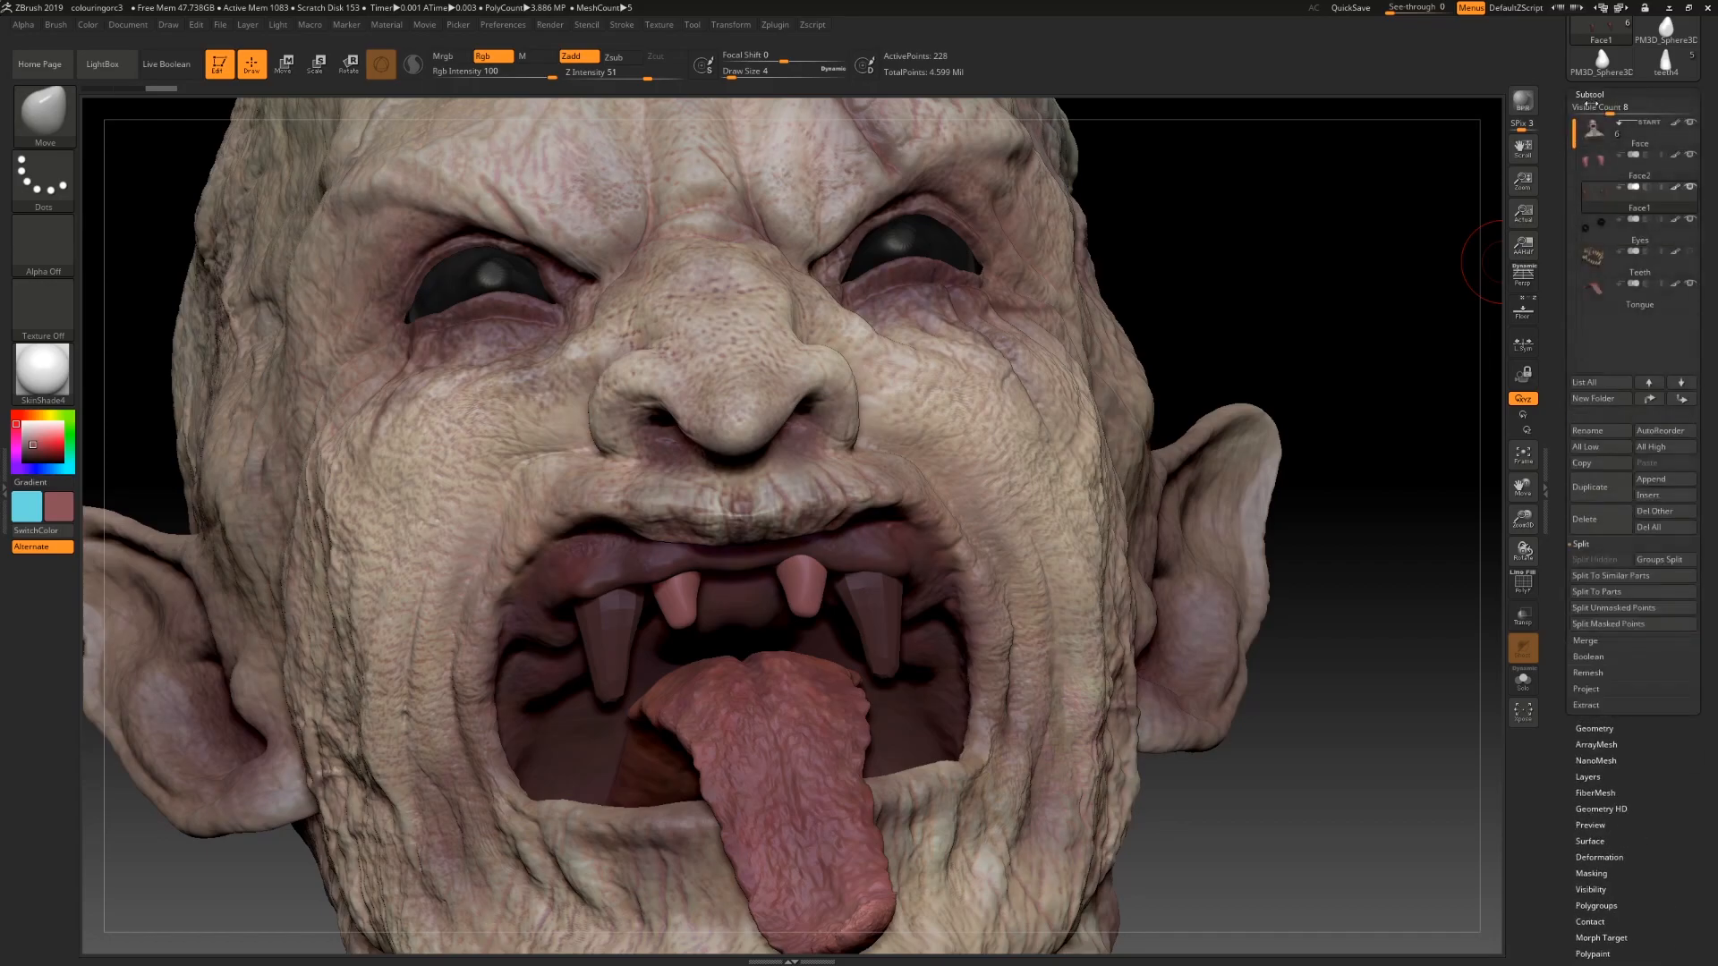
pyautogui.keyDown('ctrl'); pyautogui.moveTo(1339, 813); pyautogui.dragTo(1366, 633); pyautogui.keyUp('ctrl')
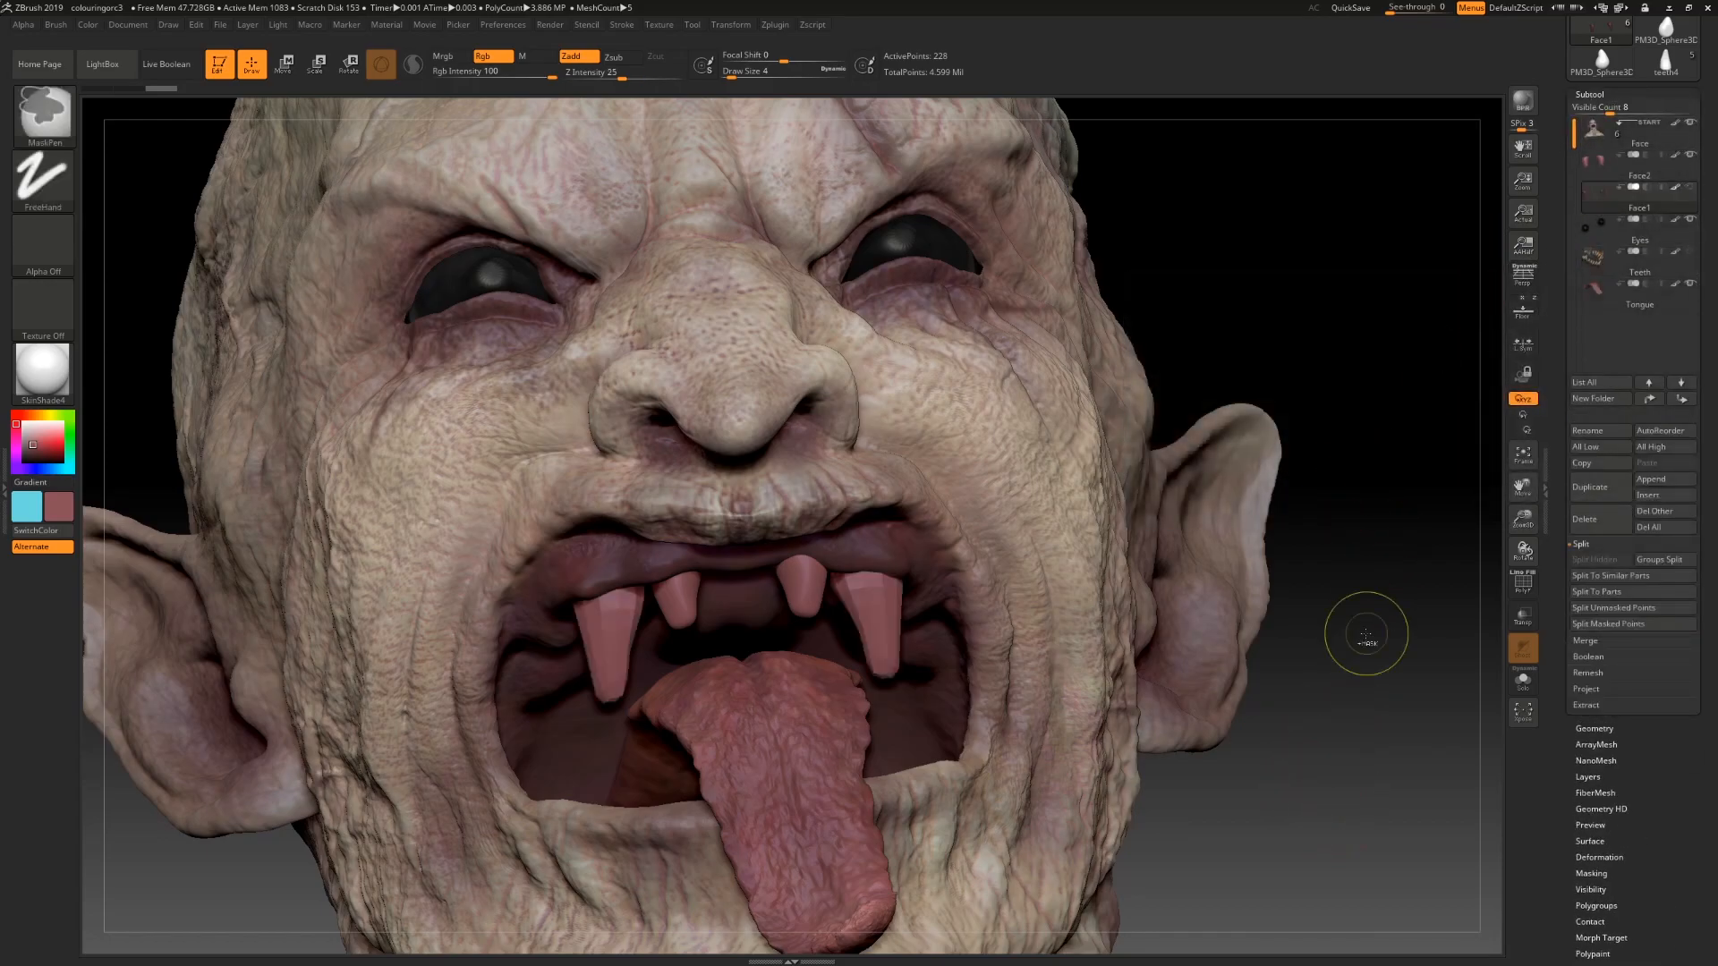
pyautogui.moveTo(1555, 412); pyautogui.dragTo(1584, 353)
pyautogui.click(1594, 371)
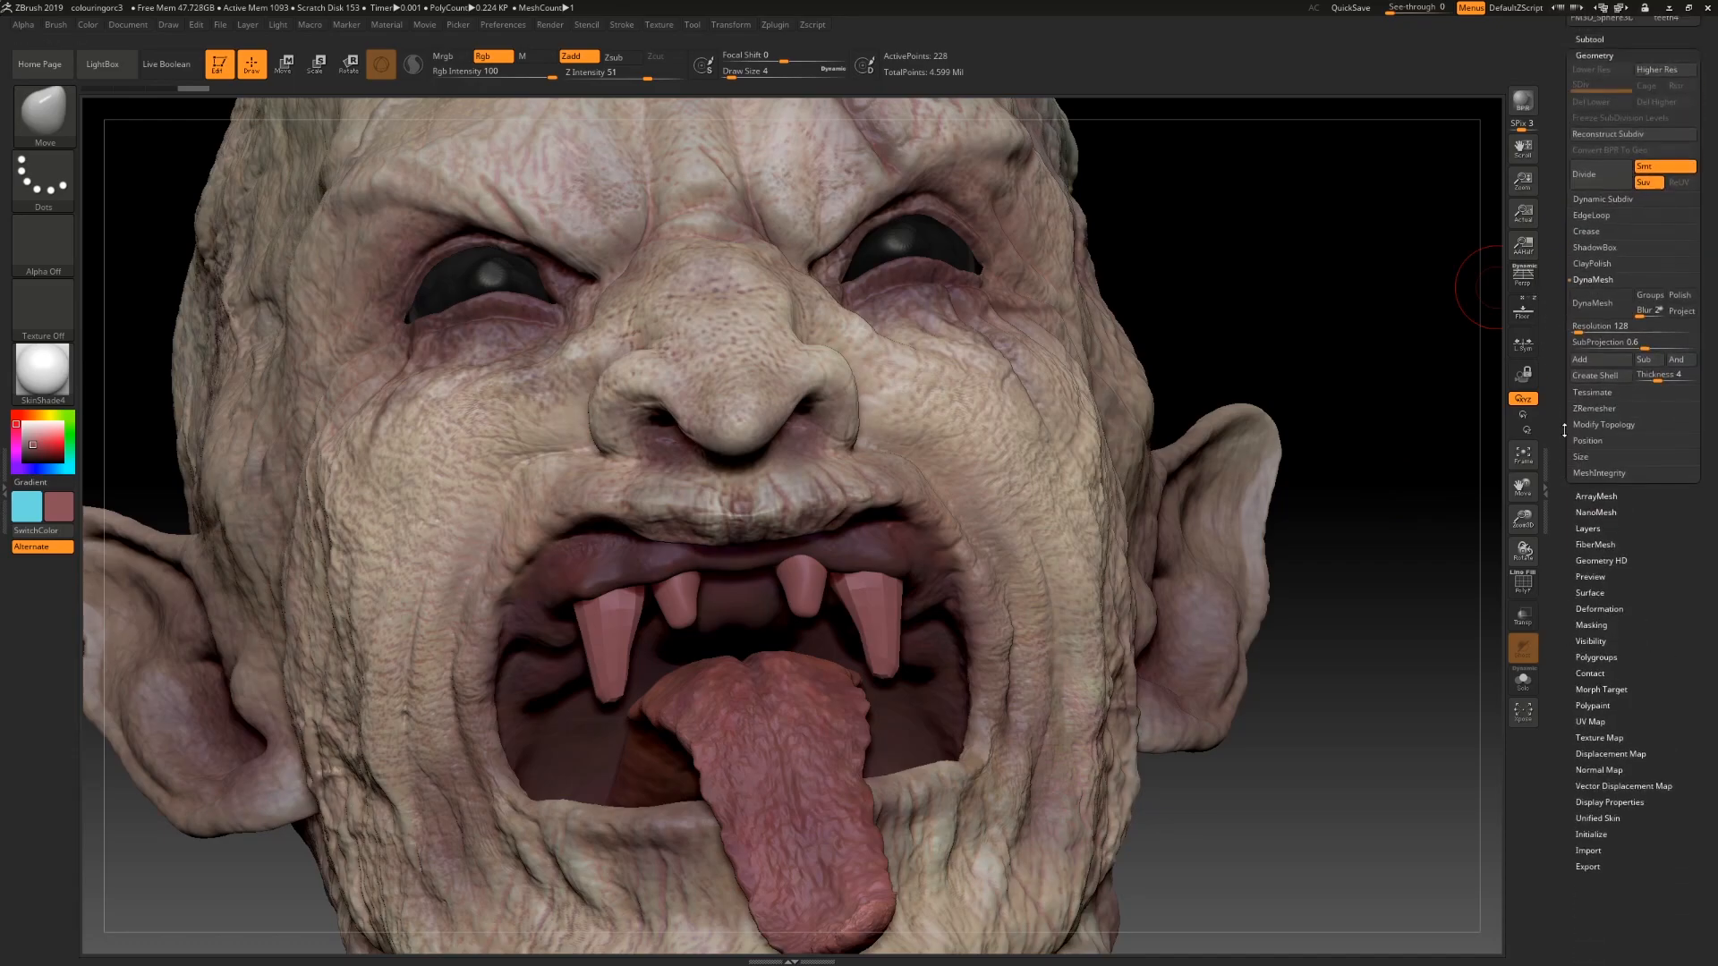
pyautogui.click(1580, 275)
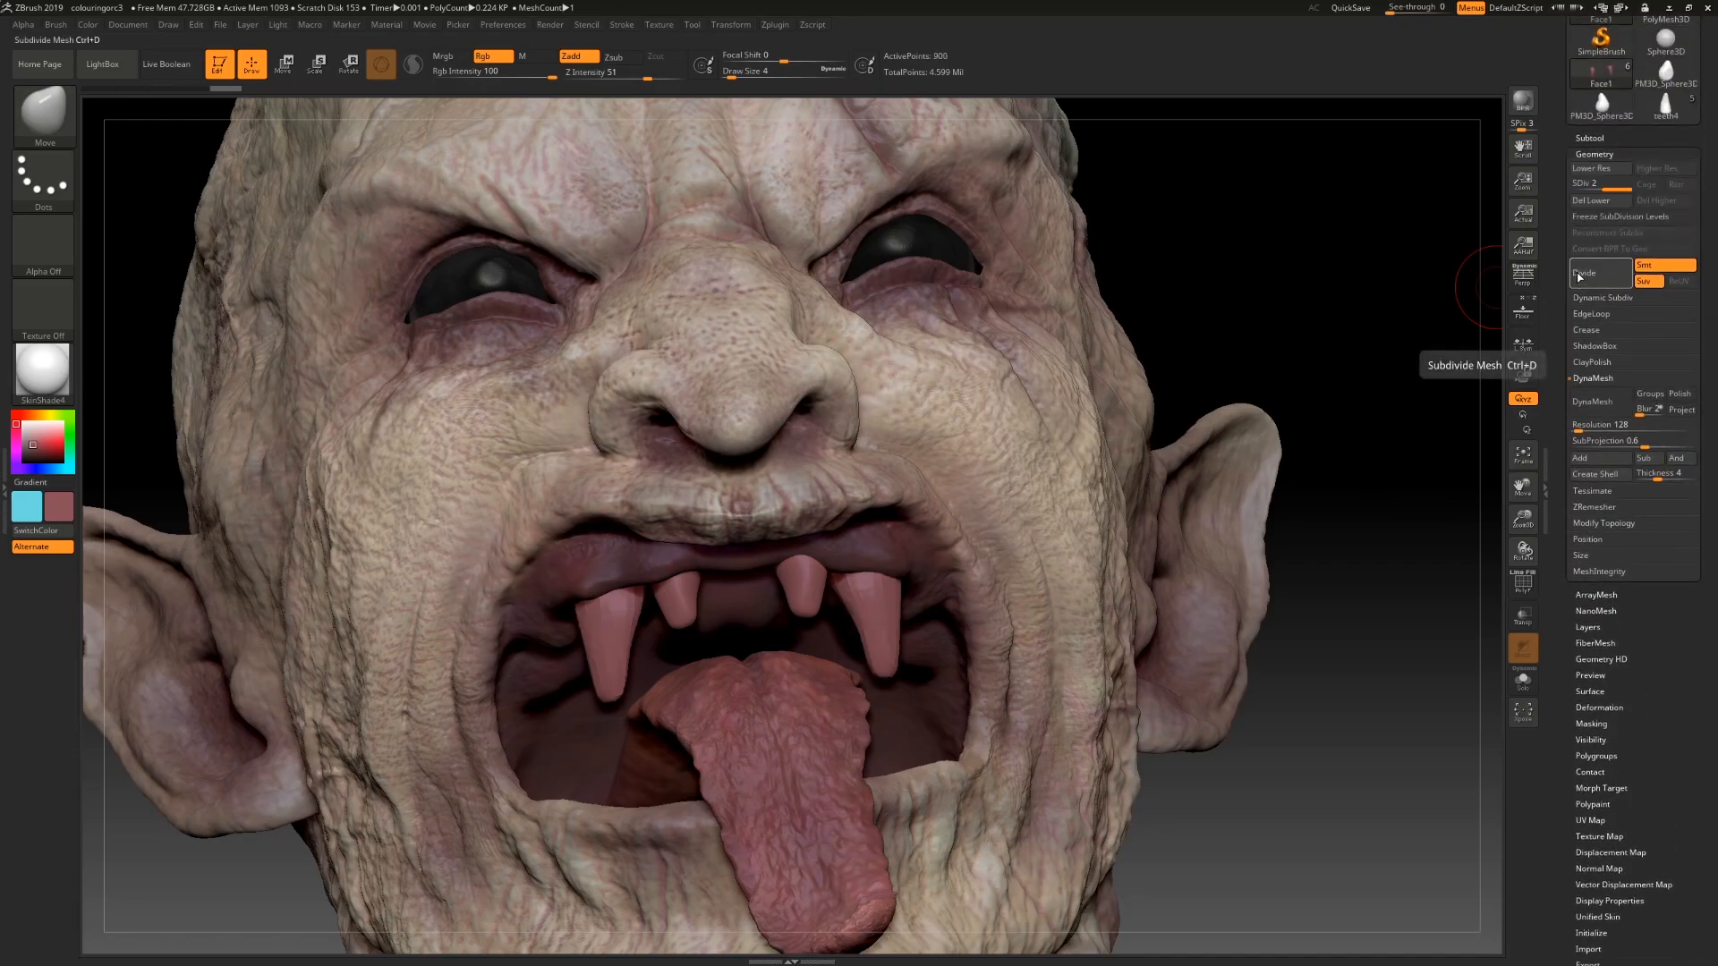
pyautogui.click(1580, 274)
# Step: Pick the TrimDynamic brush and orbit around the head to inspect the teeth from several angles
pyautogui.moveTo(1382, 492); pyautogui.dragTo(933, 609)
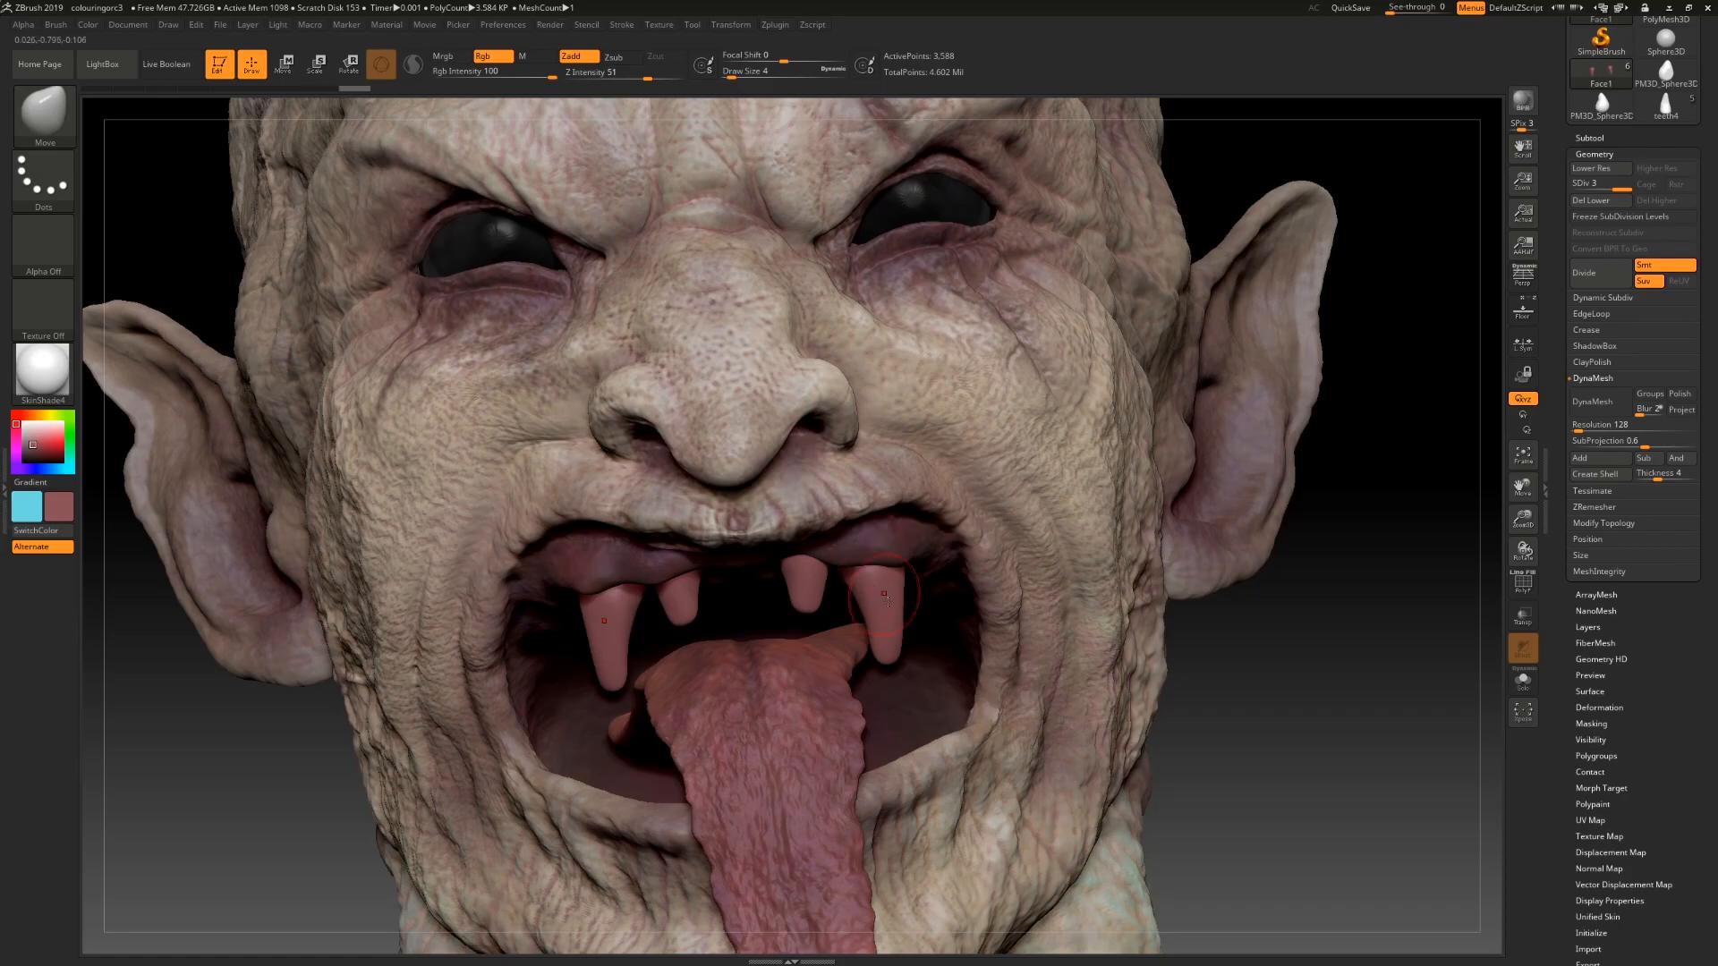
pyautogui.moveTo(1285, 698); pyautogui.dragTo(821, 677)
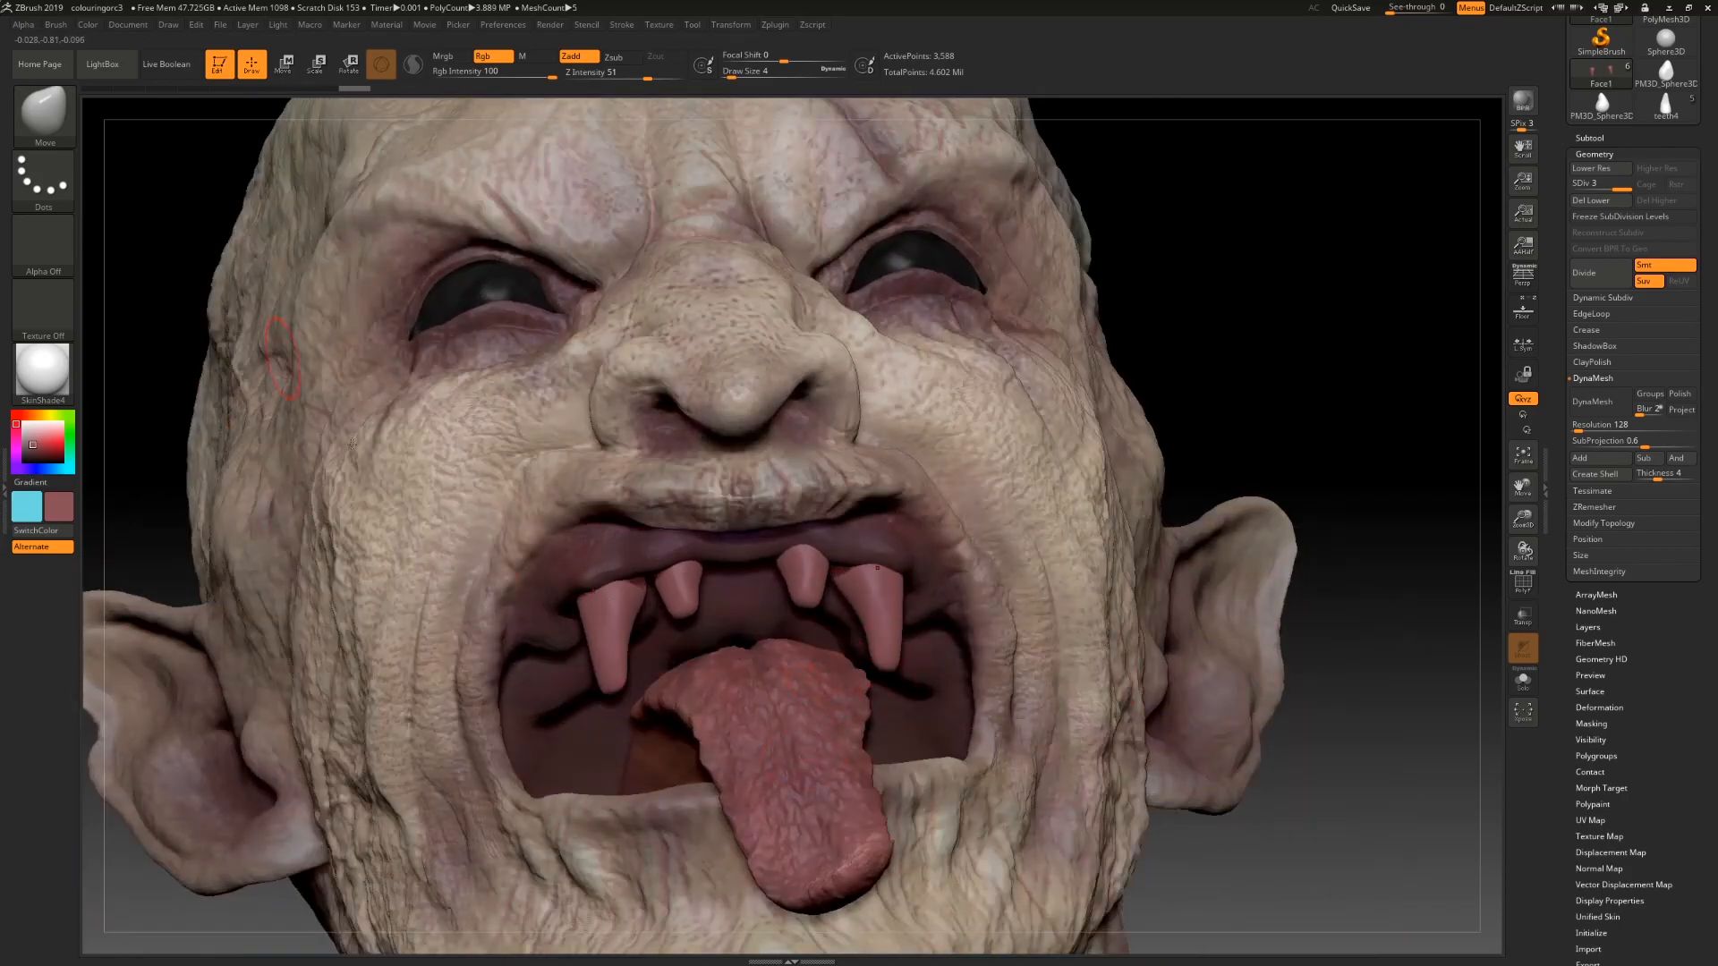
pyautogui.click(43, 111)
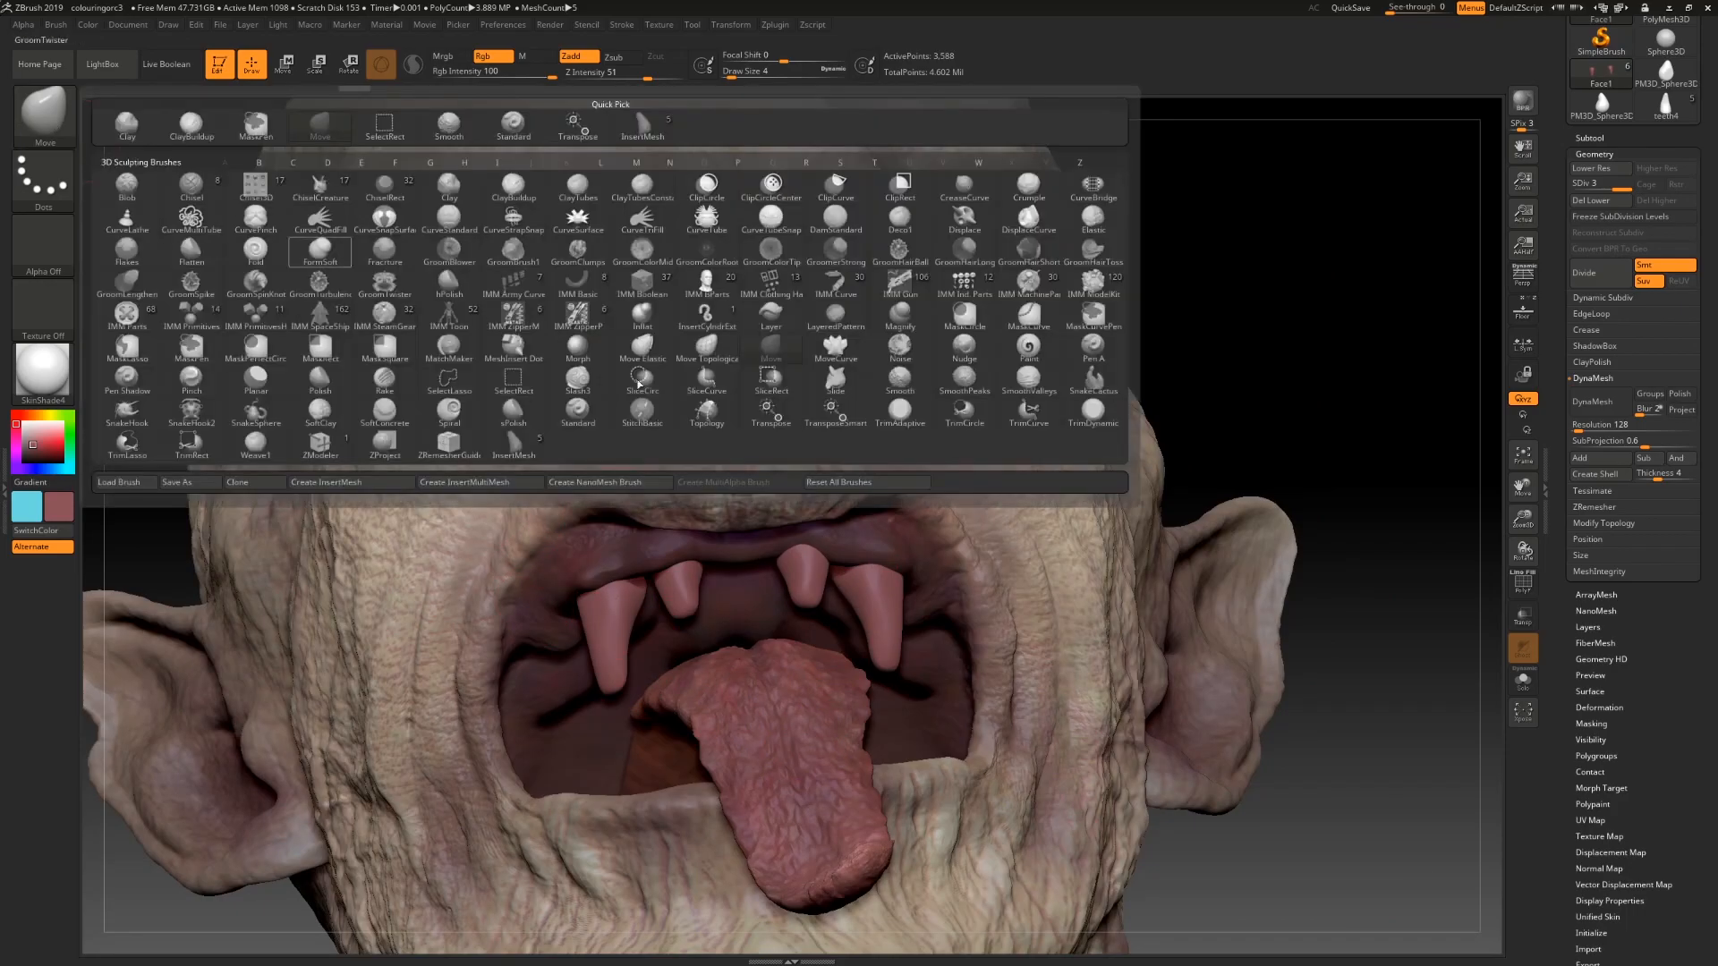
pyautogui.click(1076, 416)
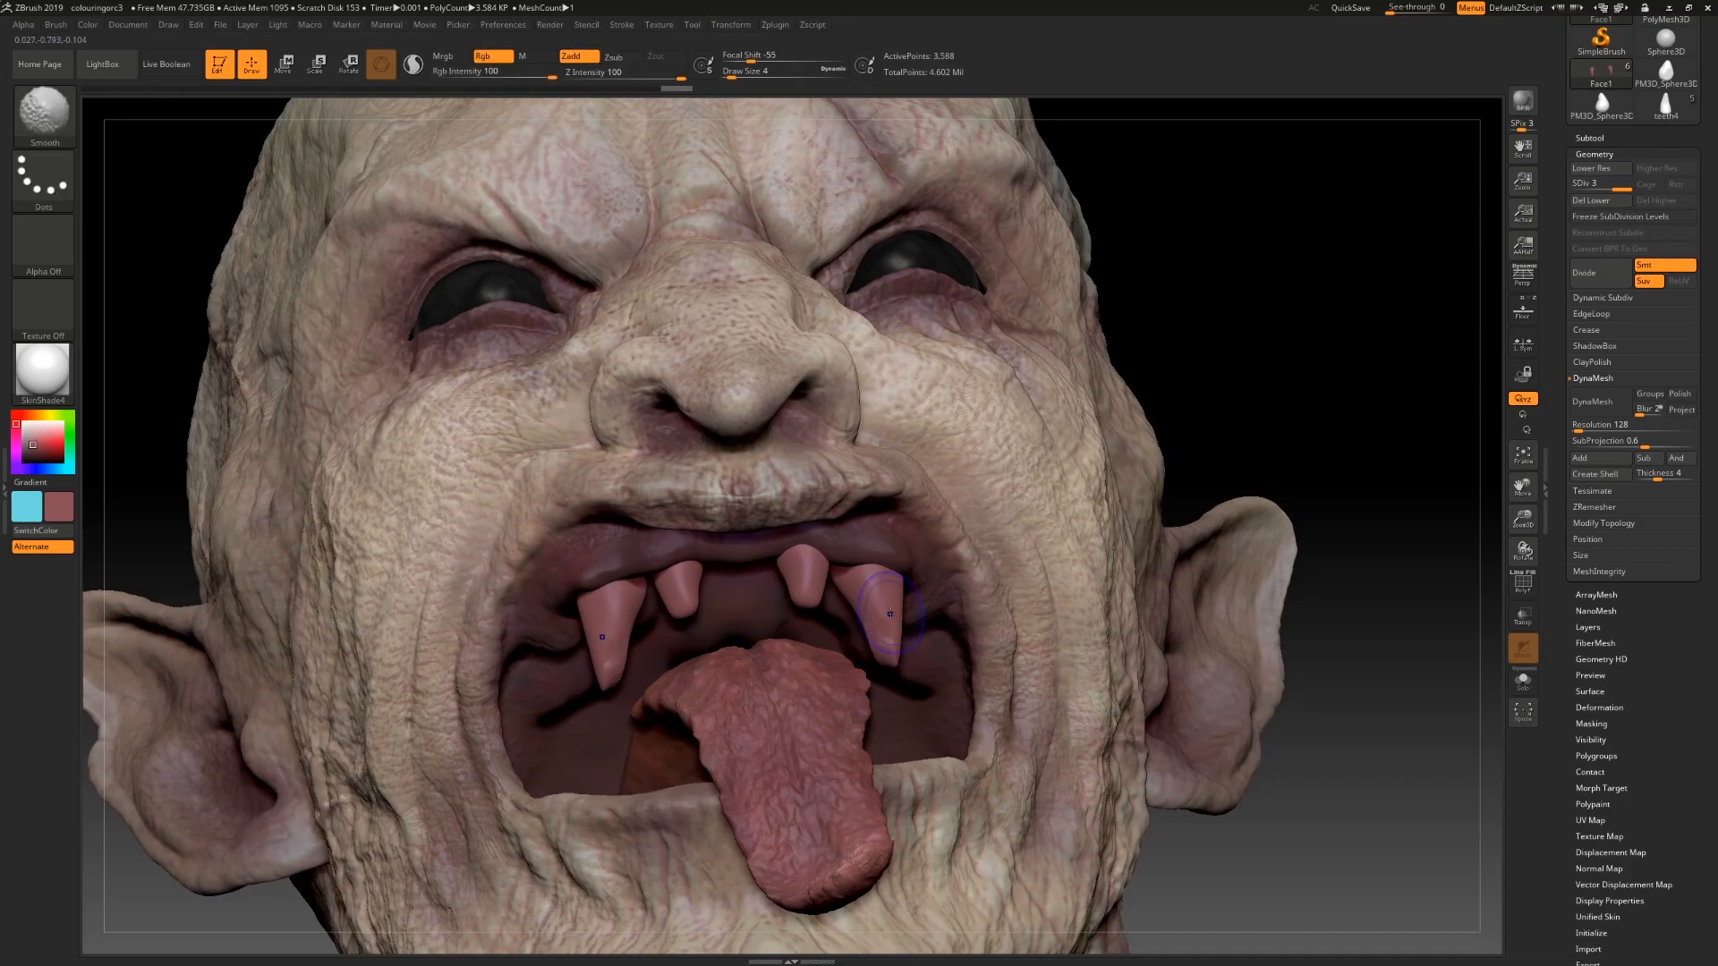
pyautogui.moveTo(1184, 877); pyautogui.dragTo(1136, 897)
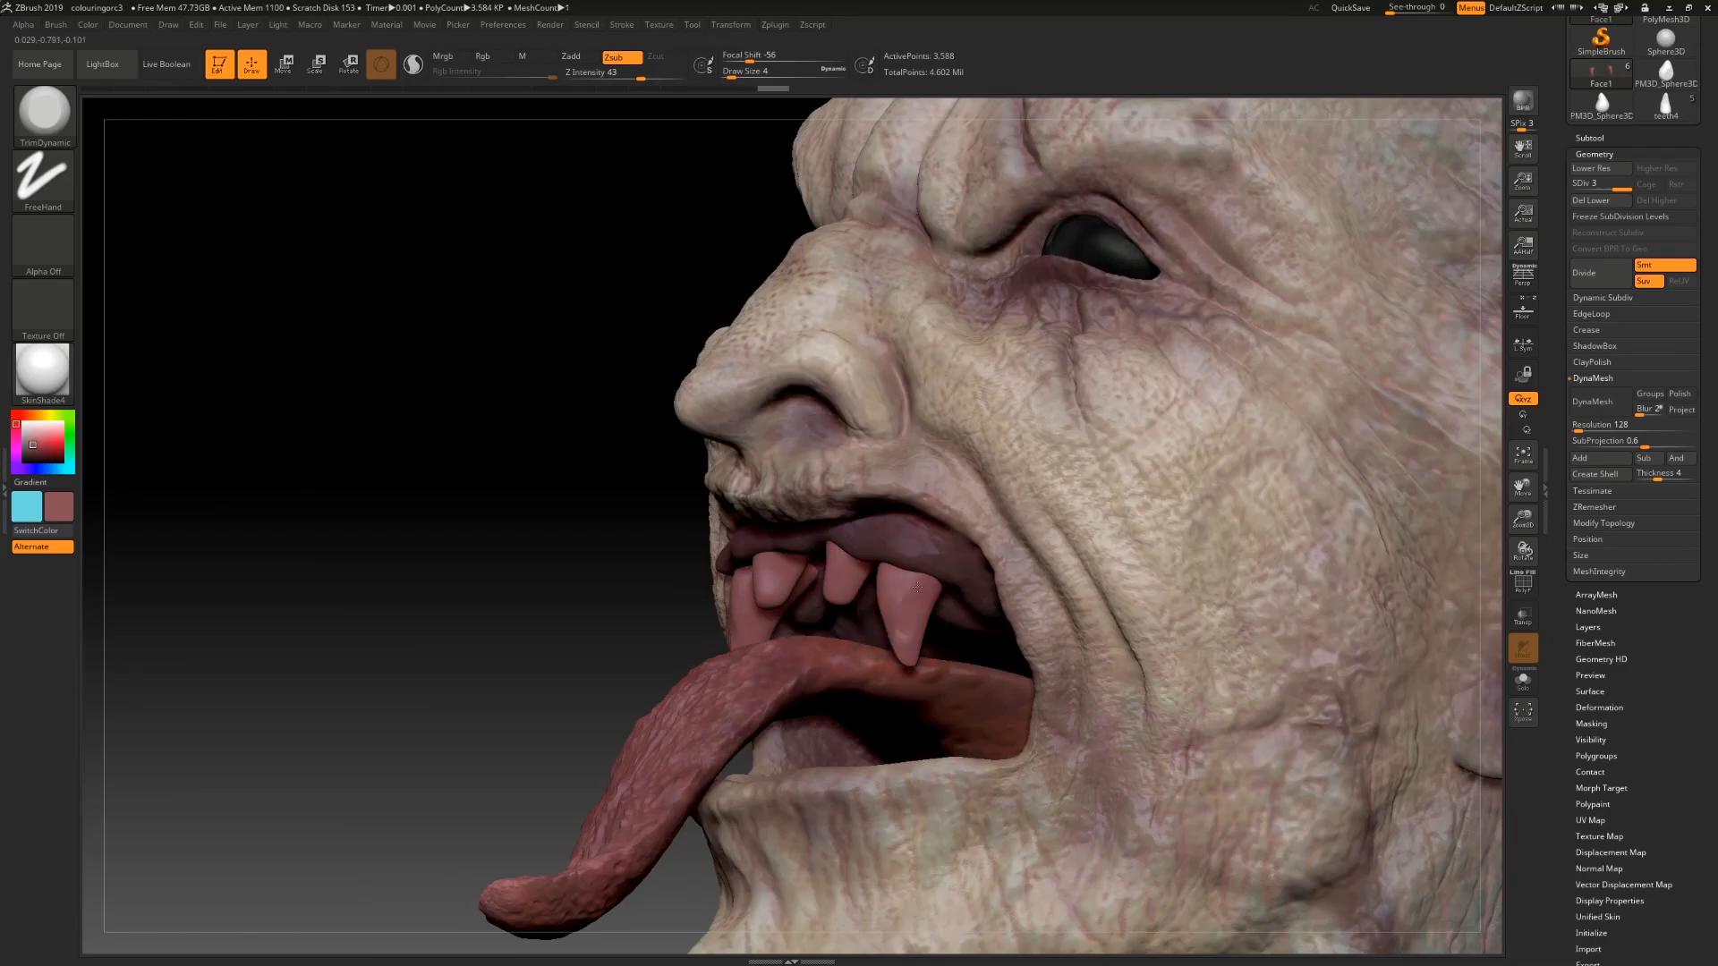
pyautogui.moveTo(564, 575); pyautogui.dragTo(725, 591)
pyautogui.moveTo(1109, 730)
pyautogui.mouseDown()
pyautogui.moveTo(1169, 752)
pyautogui.moveTo(1118, 742)
pyautogui.moveTo(1167, 756)
pyautogui.moveTo(1160, 715)
pyautogui.moveTo(649, 564)
pyautogui.mouseUp()
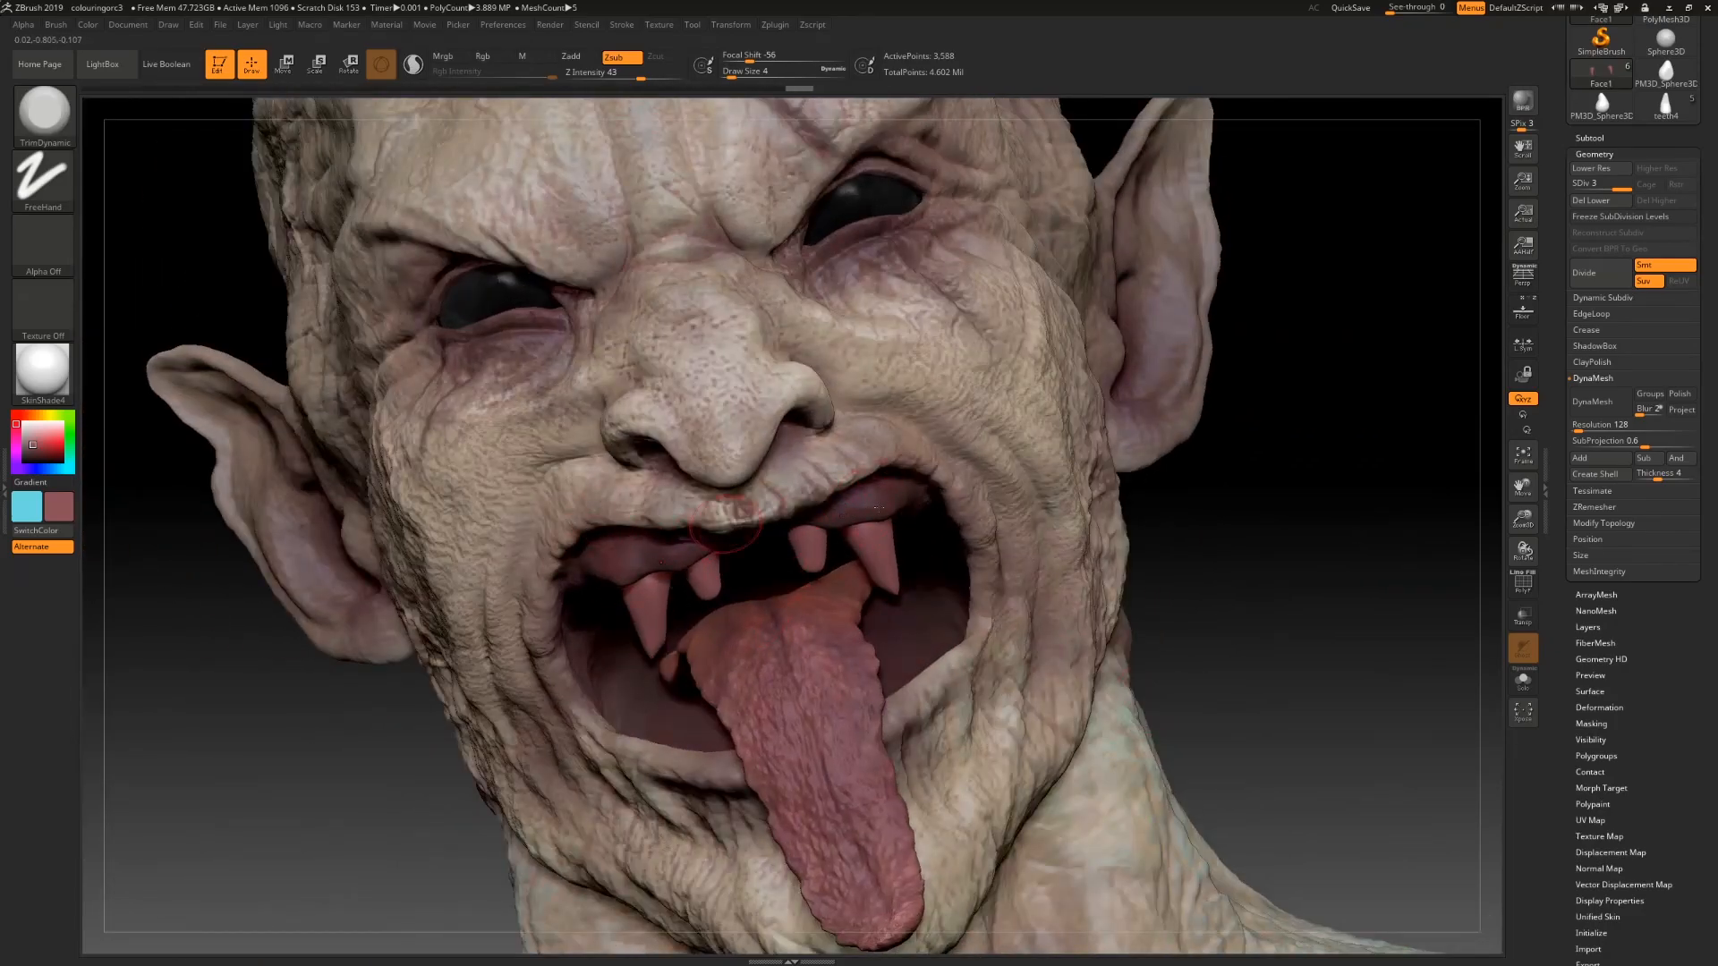
pyautogui.moveTo(1251, 600)
pyautogui.mouseDown()
pyautogui.moveTo(865, 702)
pyautogui.moveTo(993, 707)
pyautogui.moveTo(949, 711)
pyautogui.moveTo(1043, 673)
pyautogui.mouseUp()
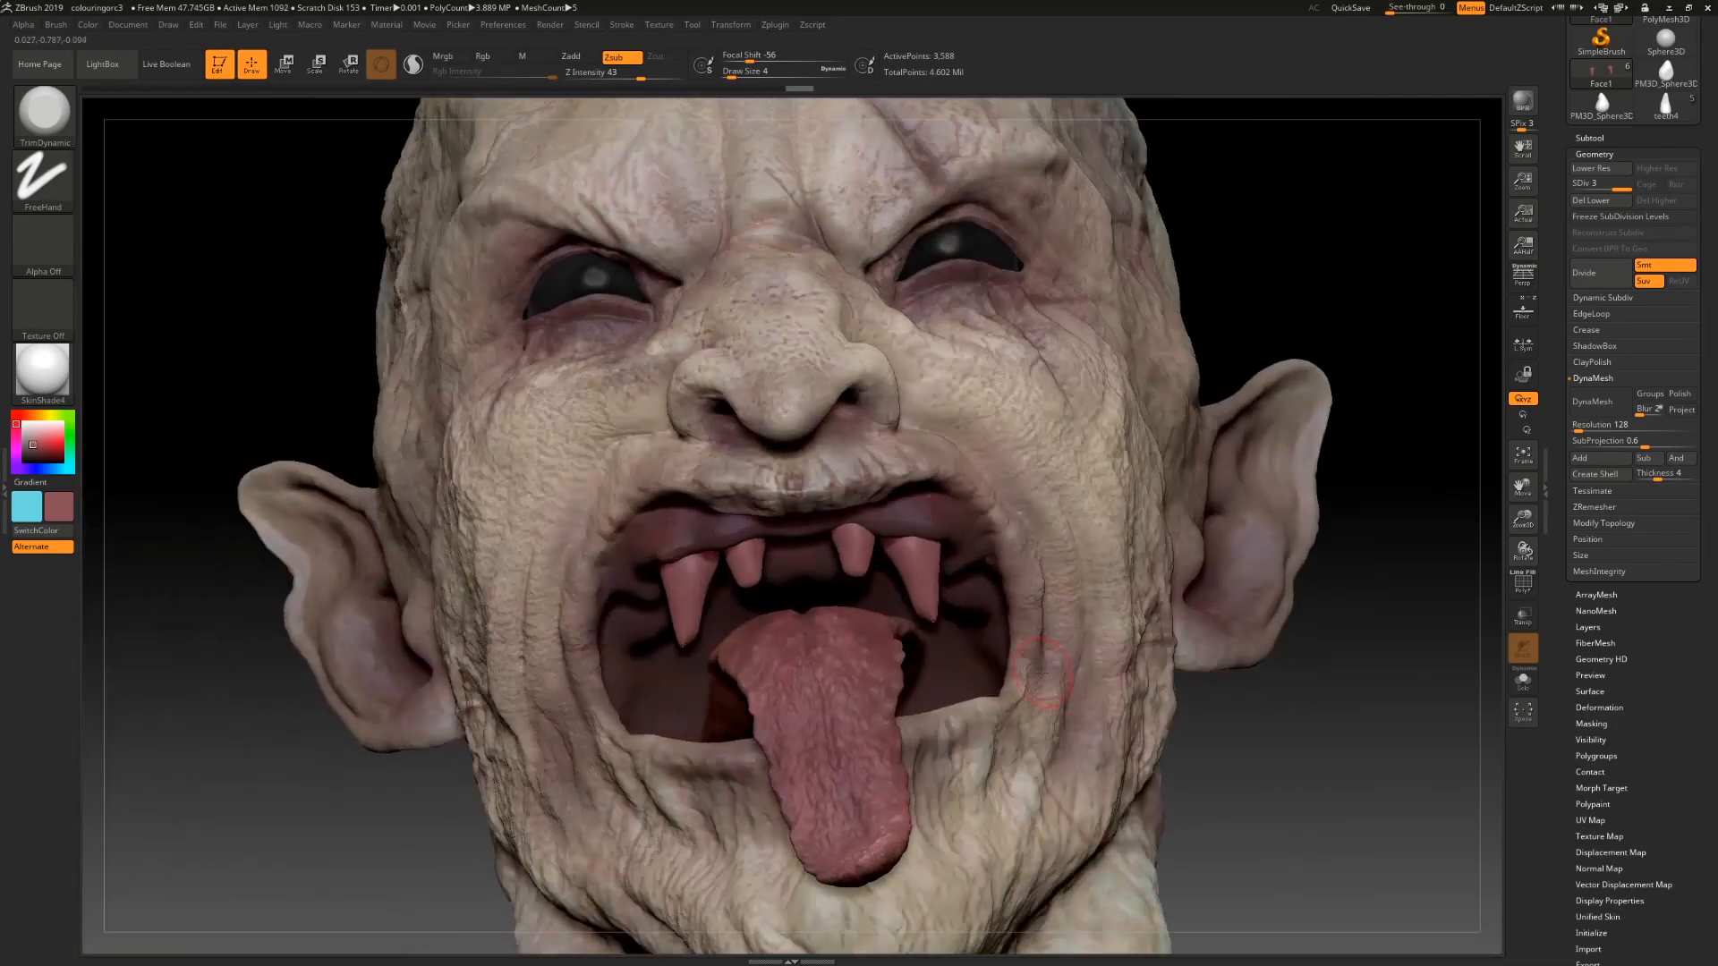